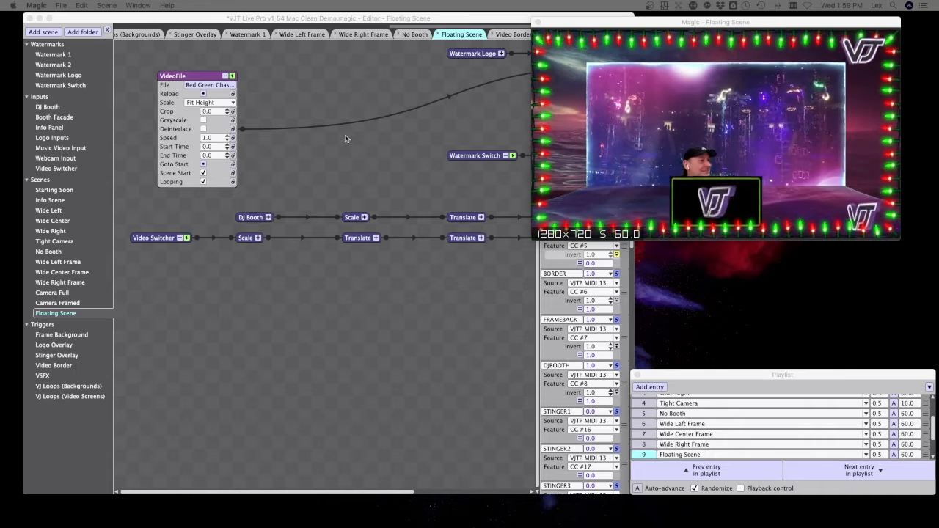
Cycle the VideoFile module through the clips in its folder and settle on Snow Flurry 1 - 1080 HAP.mov.
{"action": "left_click", "coordinate": [239, 86]}
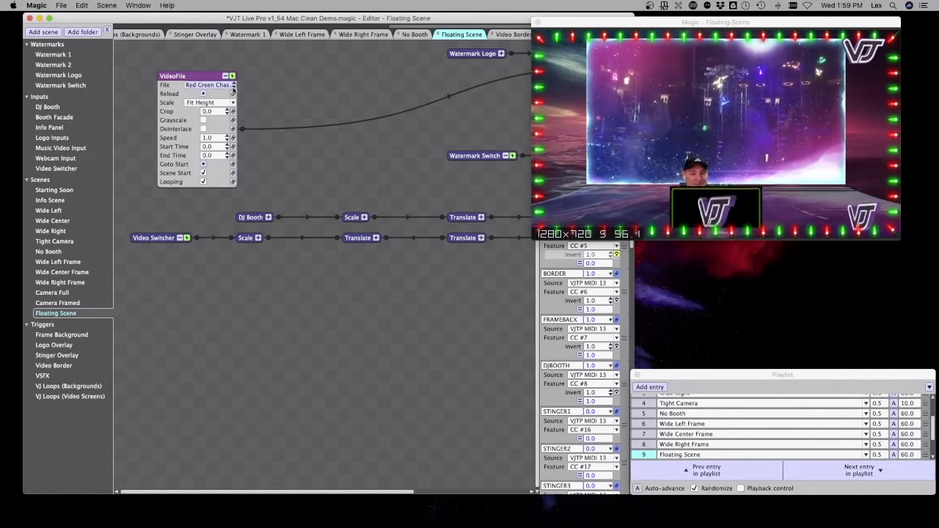
{"action": "left_click", "coordinate": [233, 89]}
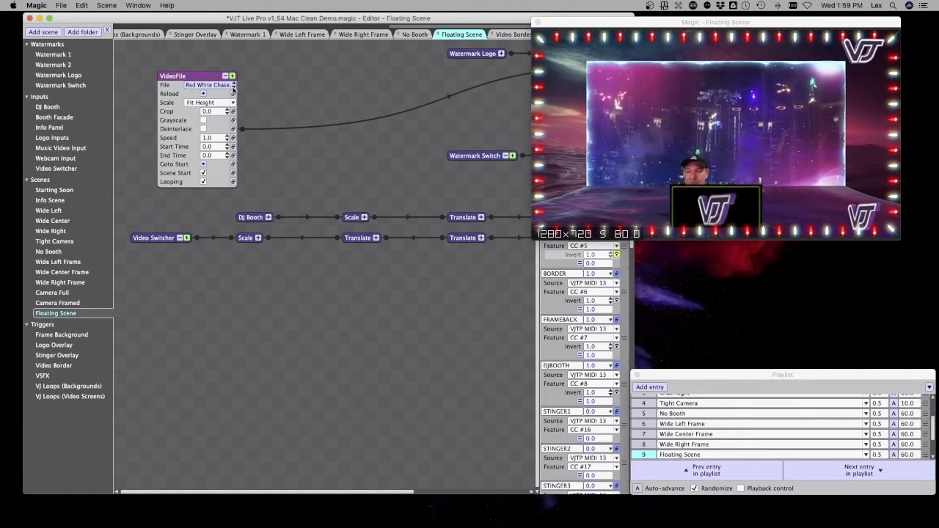
{"action": "left_click", "coordinate": [233, 88]}
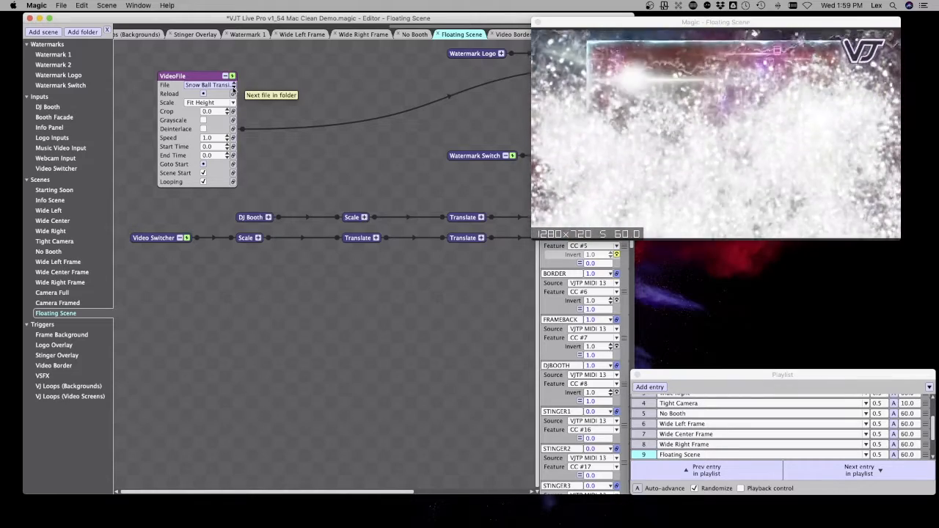
{"action": "left_click", "coordinate": [233, 89]}
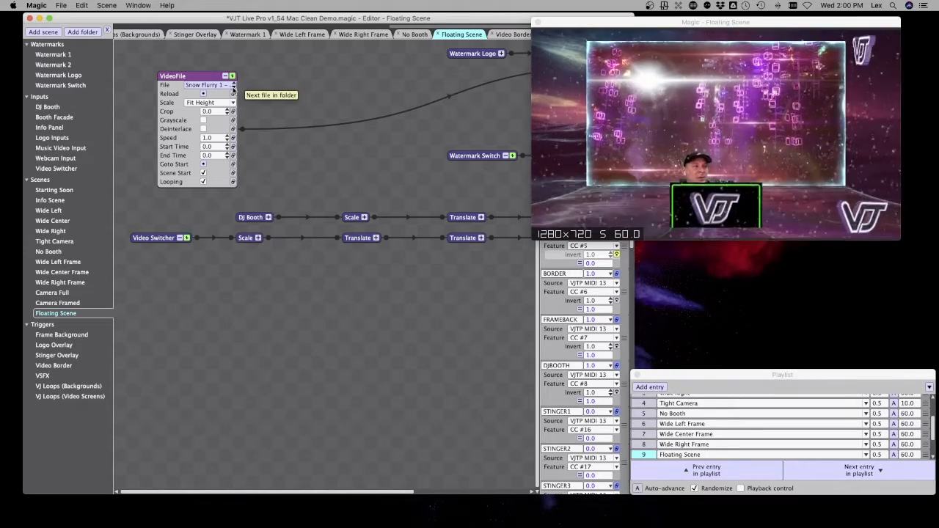
{"action": "left_click", "coordinate": [233, 88]}
{"action": "left_click", "coordinate": [233, 88]}
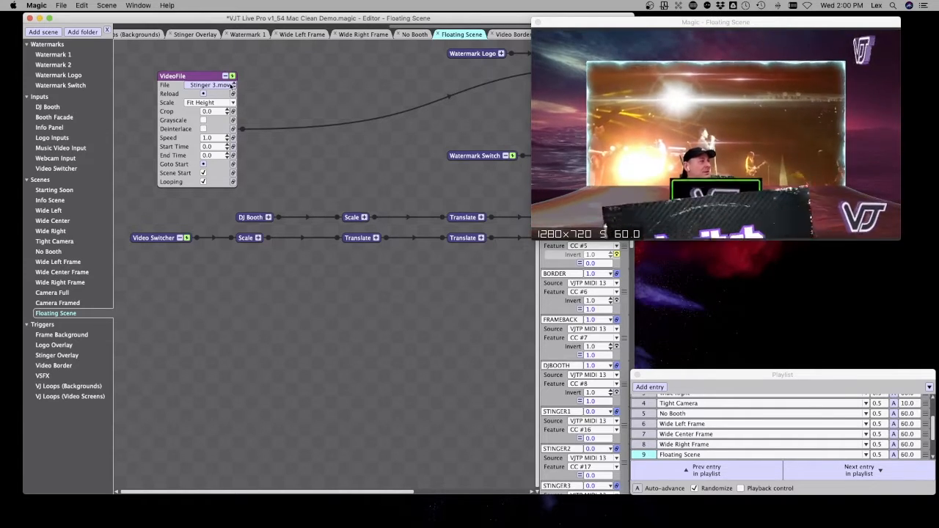
{"action": "left_click", "coordinate": [234, 83]}
{"action": "left_click", "coordinate": [234, 84]}
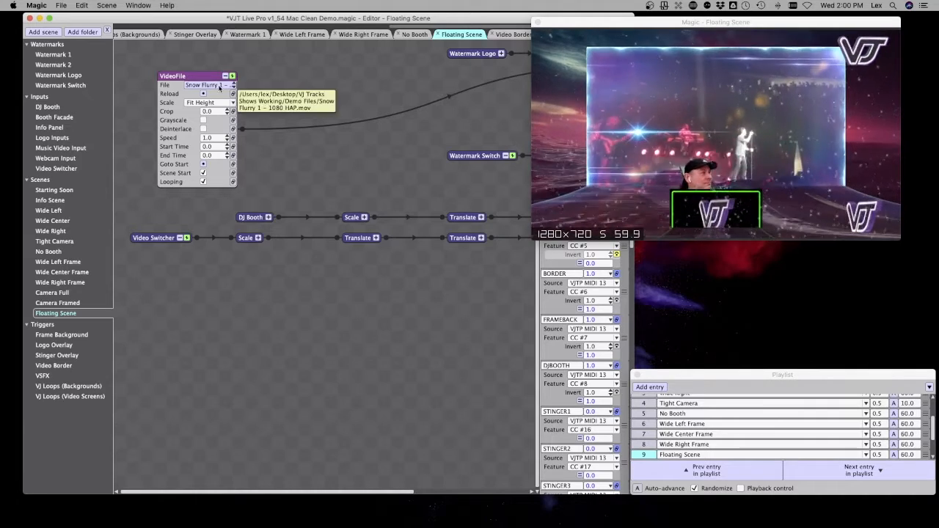
View the Demo Files folder for the VideoFile module without picking another clip, and deactivate the module.
{"action": "left_click", "coordinate": [223, 85]}
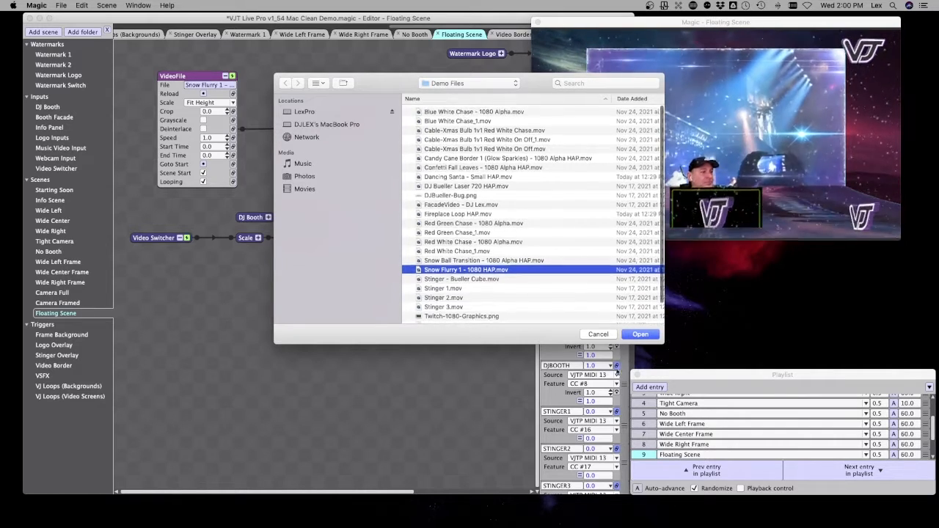
{"action": "left_click", "coordinate": [597, 334]}
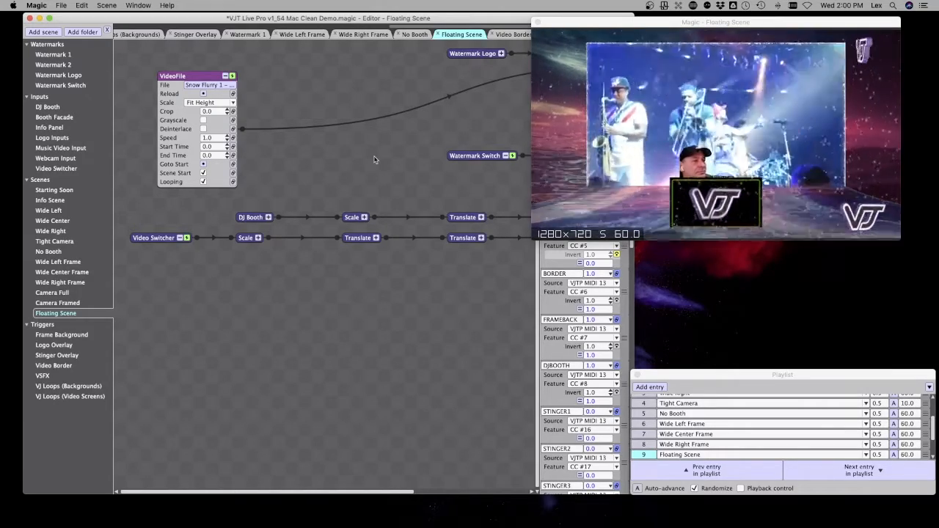
{"action": "left_click", "coordinate": [232, 77]}
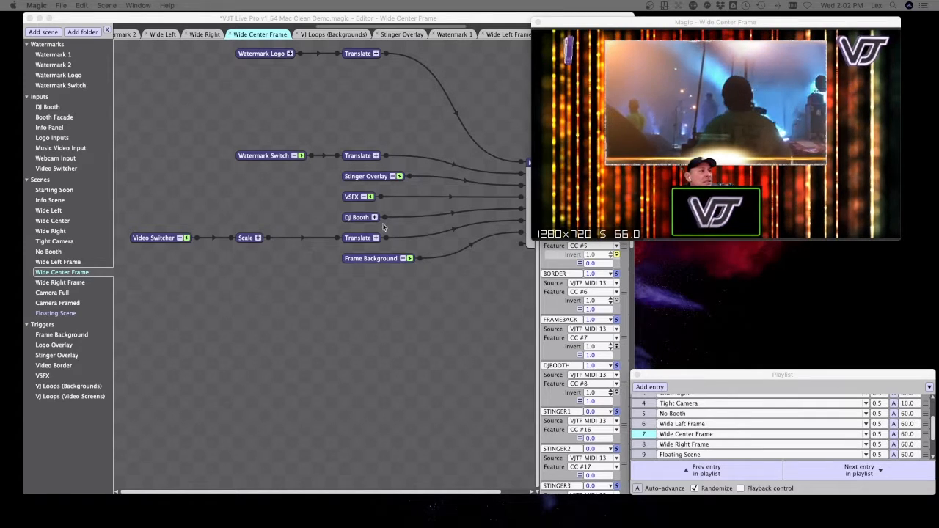
Move the Magic output module in Wide Center Frame closer to the modules feeding it.
{"action": "scroll", "coordinate": [385, 227], "scroll_direction": "right", "scroll_amount": 2}
{"action": "left_click_drag", "start_coordinate": [509, 166], "coordinate": [482, 157]}
{"action": "scroll", "coordinate": [477, 158], "scroll_direction": "left", "scroll_amount": 2}
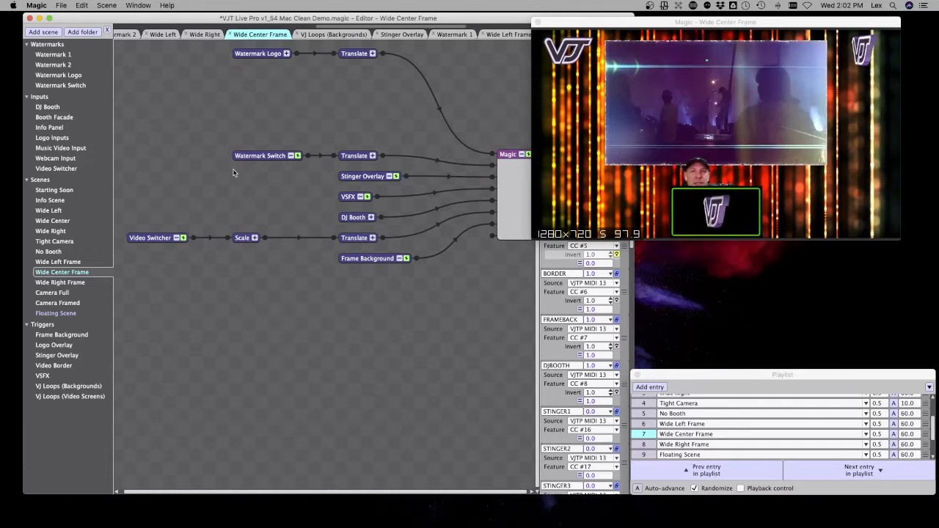
Expand the Scale module fed by Video Switcher and shift it slightly toward Video Switcher.
{"action": "left_click", "coordinate": [254, 238]}
{"action": "left_click_drag", "start_coordinate": [263, 240], "coordinate": [256, 240]}
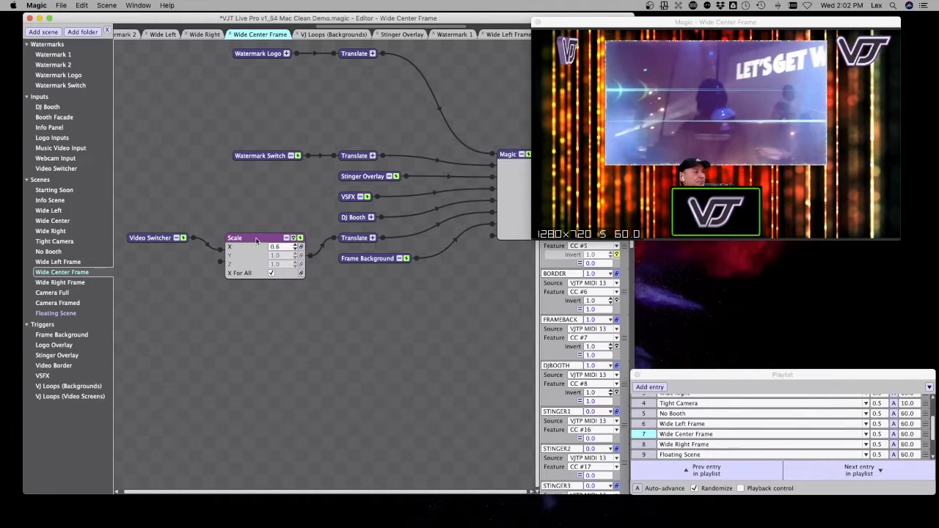
{"action": "left_click", "coordinate": [146, 240]}
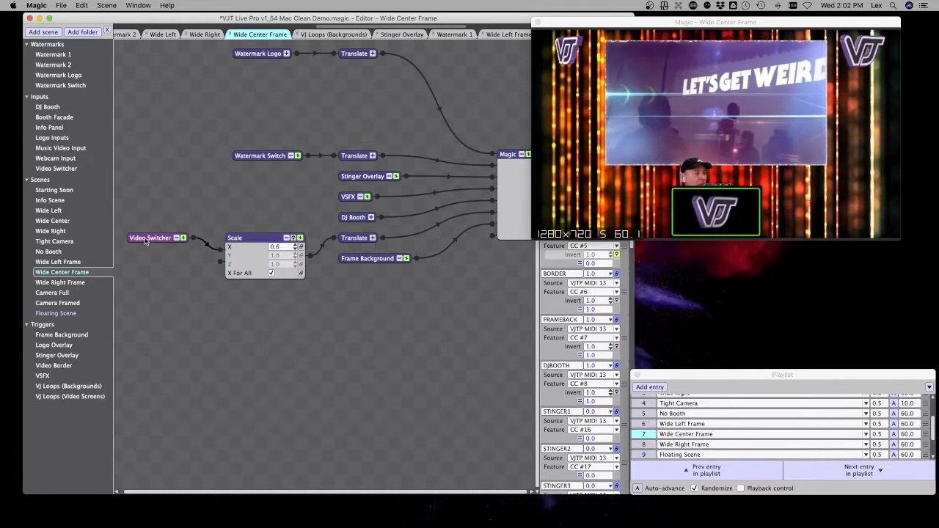
Toggle the Scale module's bypass on and off to compare the video screen scaled and unscaled.
{"action": "left_click", "coordinate": [294, 238]}
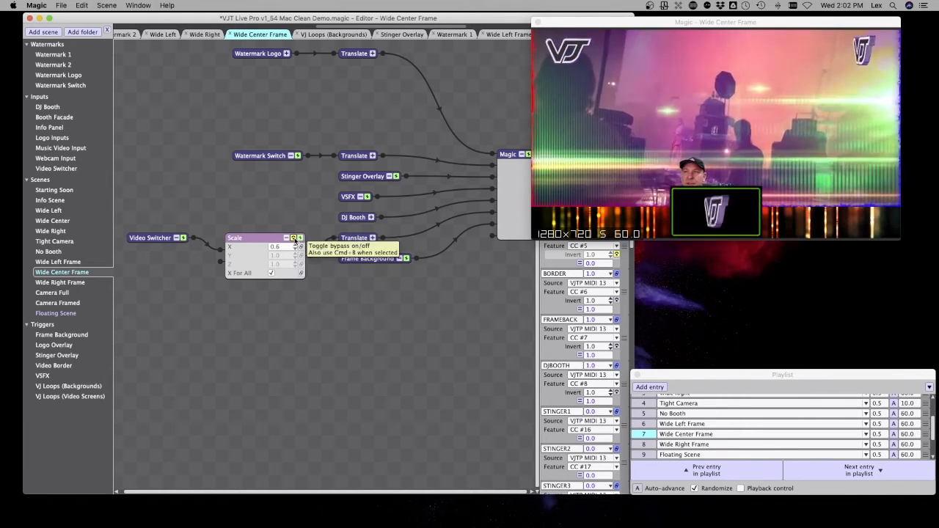
{"action": "left_click", "coordinate": [294, 239]}
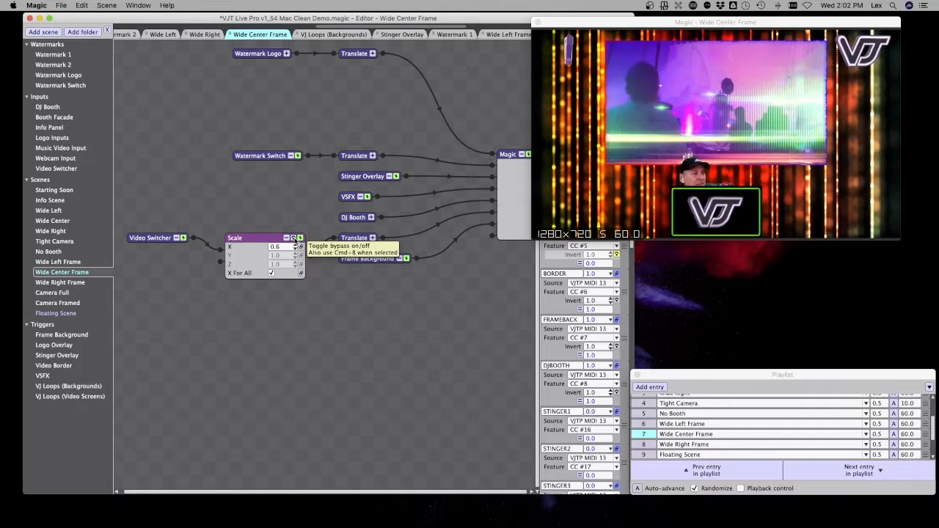
{"action": "left_click", "coordinate": [293, 238]}
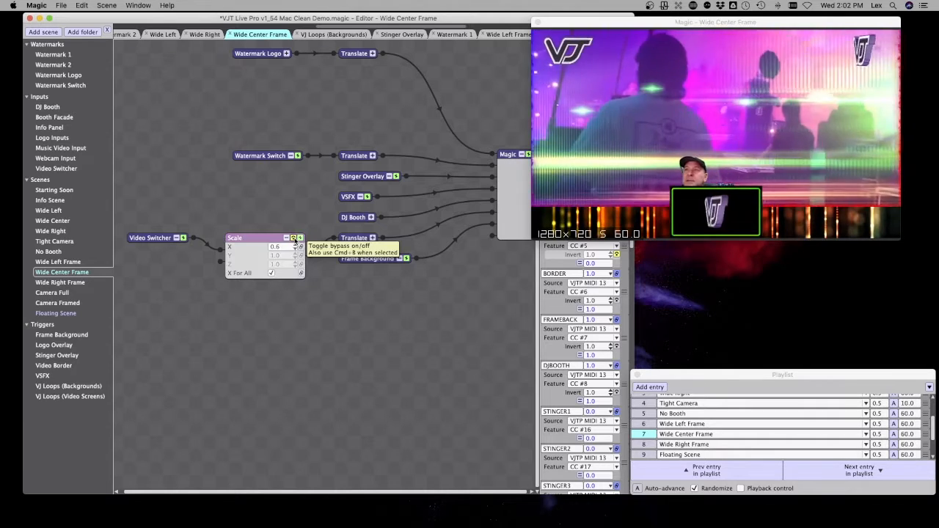
{"action": "left_click", "coordinate": [295, 240]}
{"action": "left_click", "coordinate": [293, 238]}
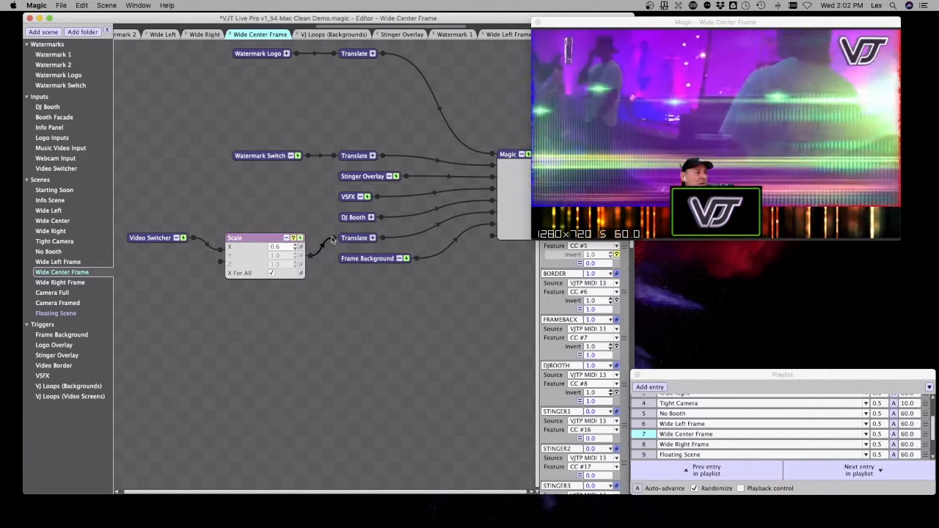
Expand the Translate module following Scale and set its Y value to 0.0.
{"action": "left_click", "coordinate": [373, 239]}
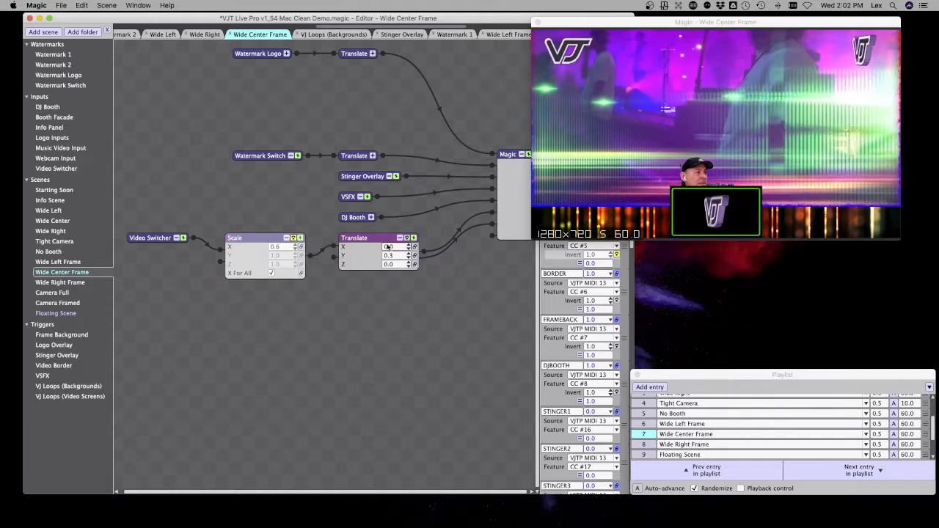
{"action": "left_click", "coordinate": [409, 258]}
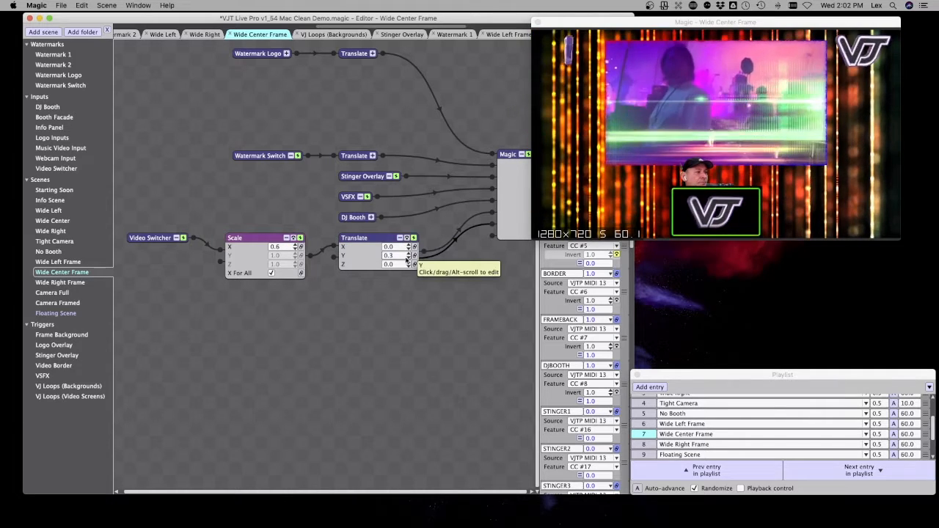
{"action": "left_click", "coordinate": [409, 258]}
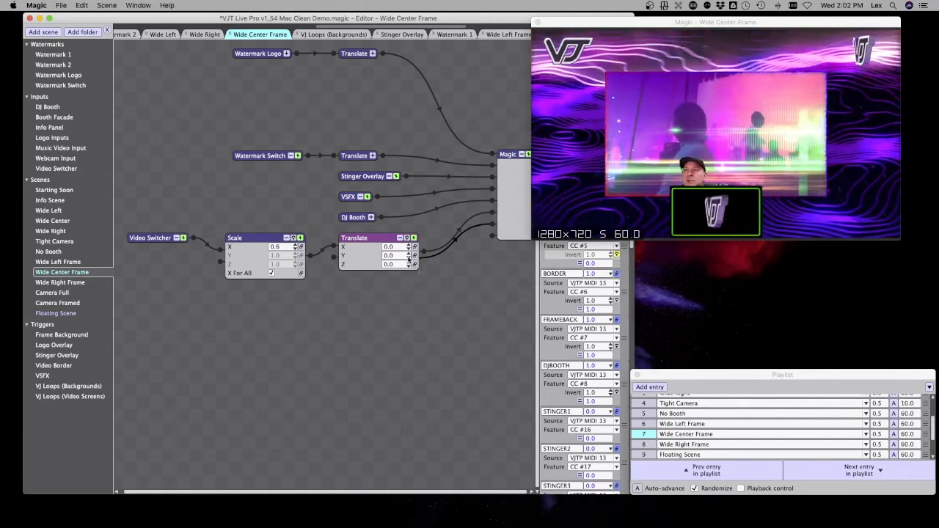
{"action": "left_click", "coordinate": [408, 257]}
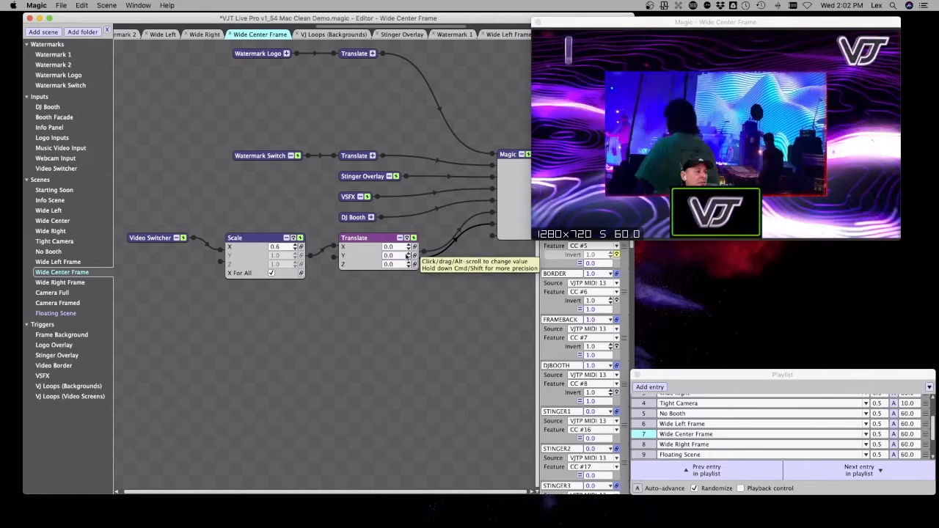
Try larger video screen sizes, settling on Scale X 0.7, and set the Translate module's Y to 0.1.
{"action": "left_click", "coordinate": [295, 246]}
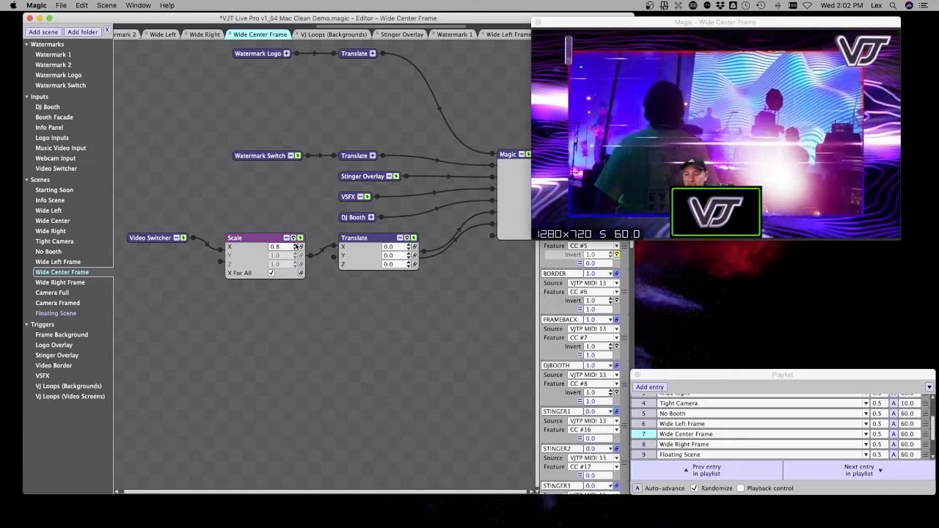
{"action": "left_click", "coordinate": [296, 246]}
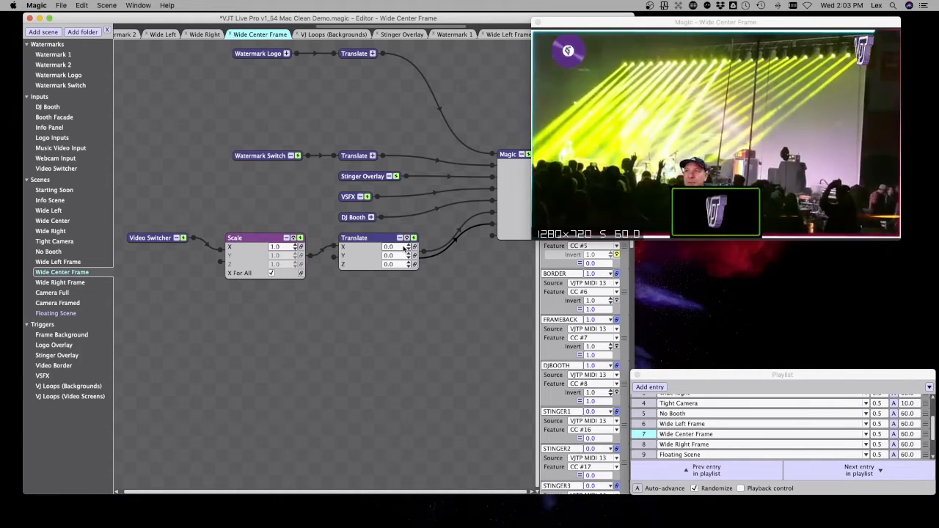
{"action": "left_click", "coordinate": [295, 250]}
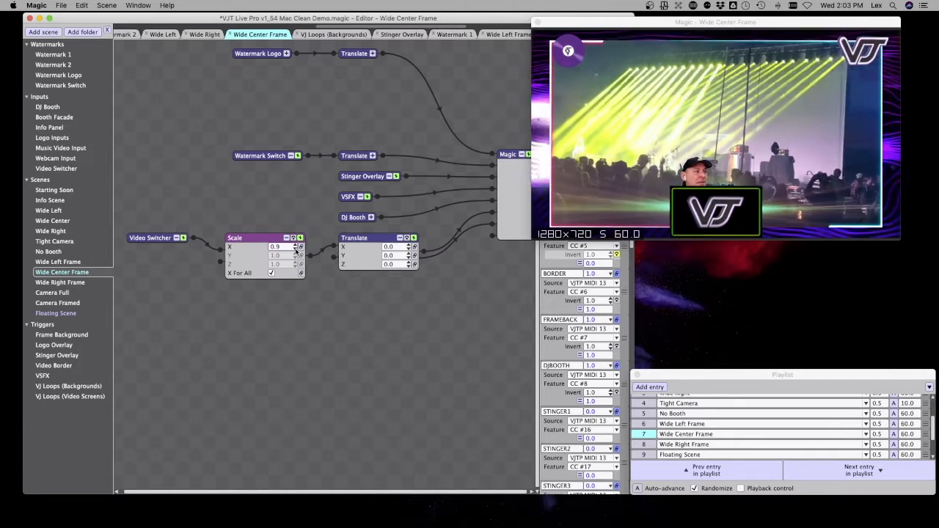
{"action": "left_click", "coordinate": [296, 250]}
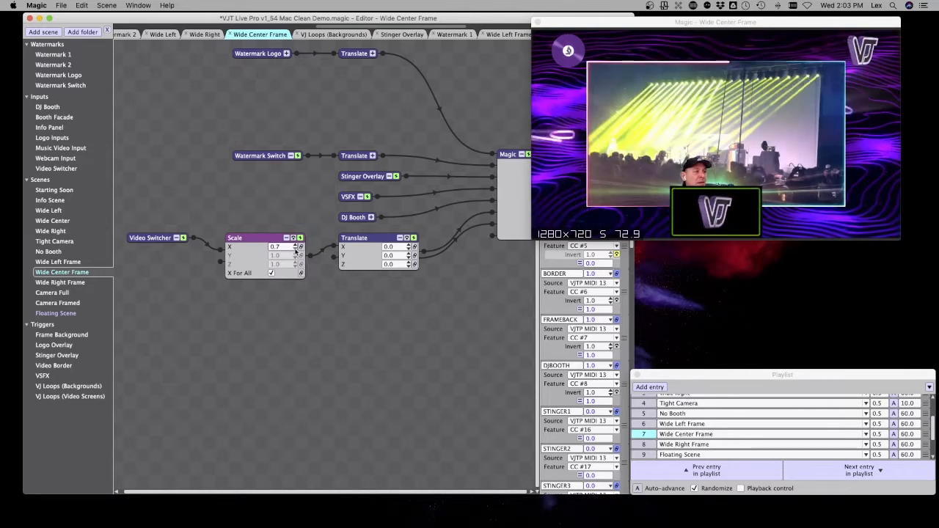
{"action": "left_click", "coordinate": [409, 253]}
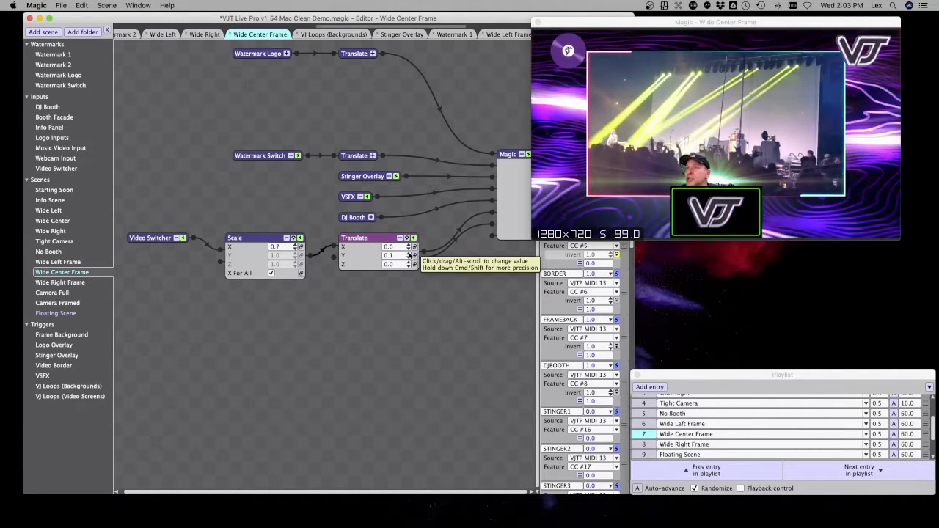
Step through the playlist scenes, including Wide Left Frame, Wide Center Frame, Wide Right Frame and Floating Scene, to preview them.
{"action": "key", "text": "1"}
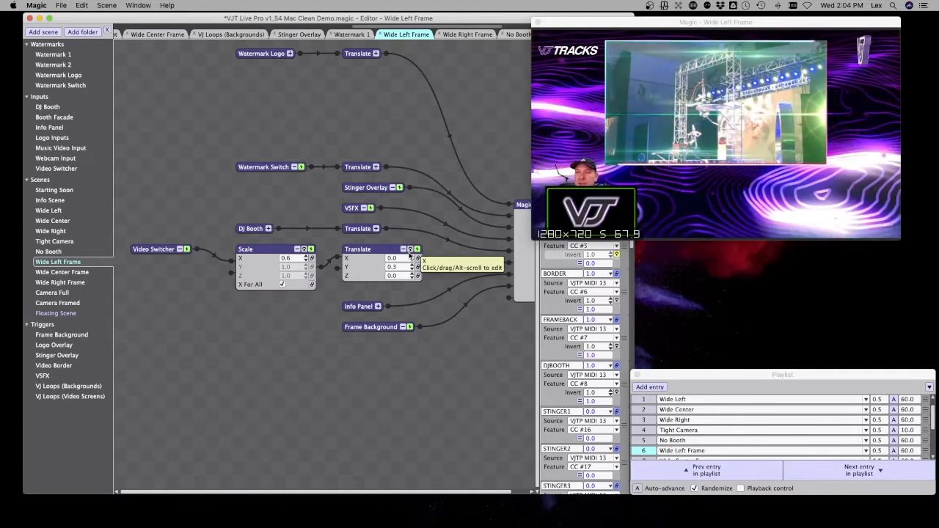
{"action": "key", "text": "Right"}
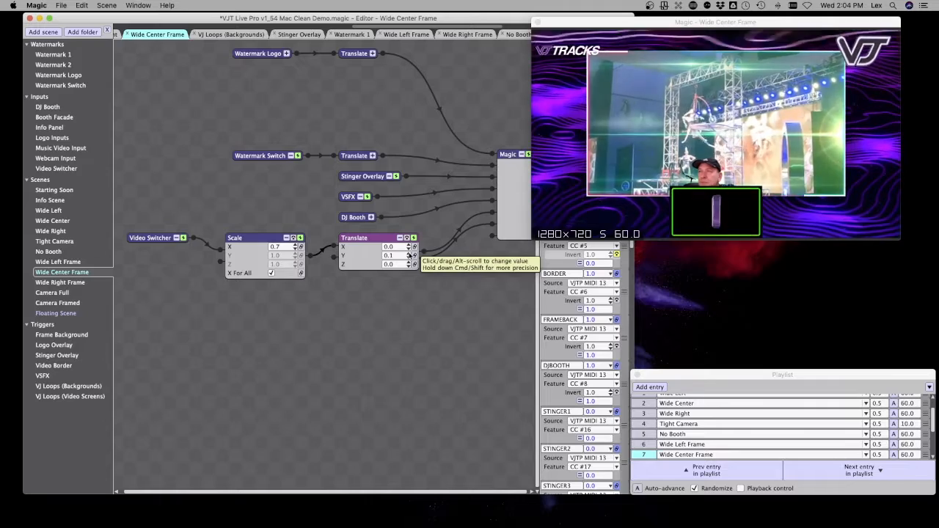
{"action": "key", "text": "Right"}
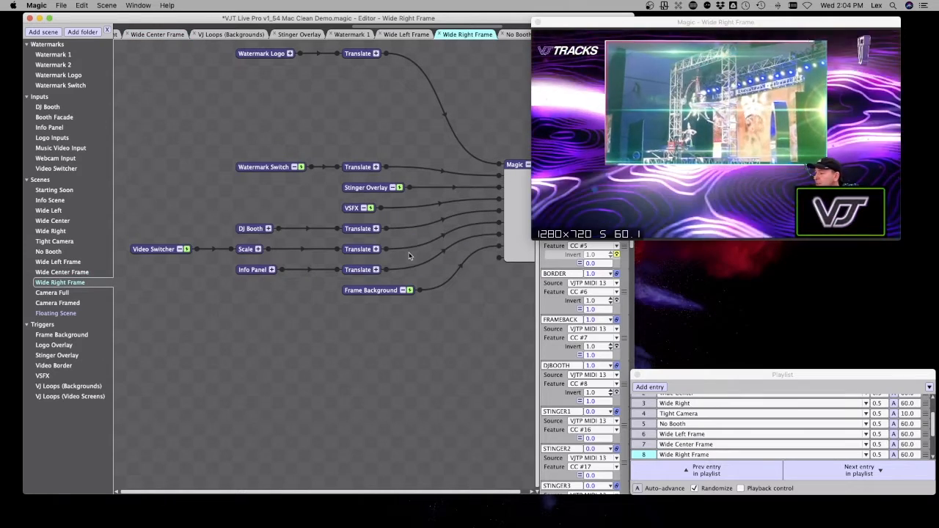
{"action": "key", "text": "Right"}
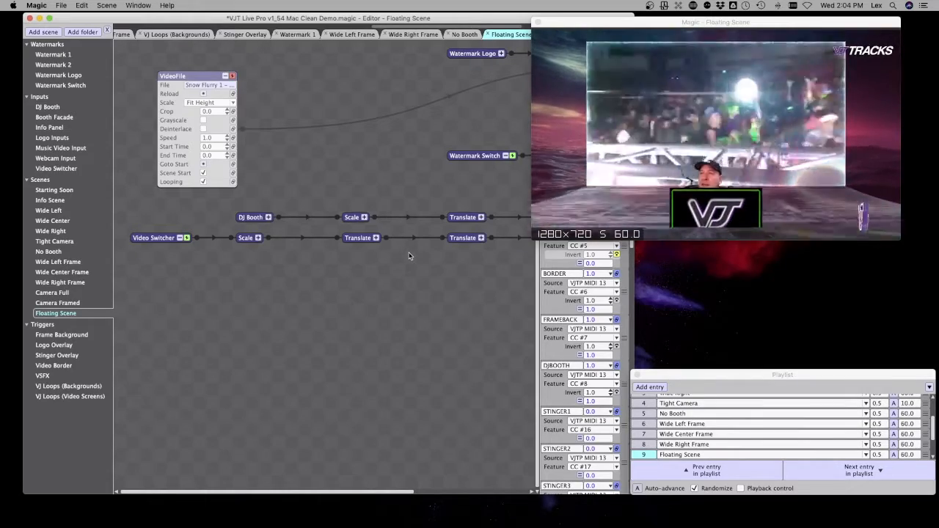
{"action": "key", "text": "Right"}
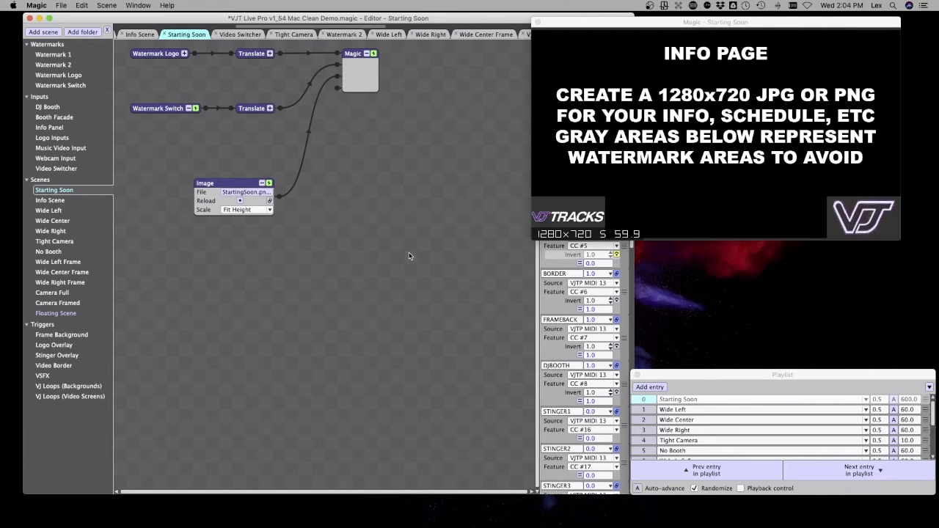
Review the numbered playlist entries down to Camera Framed and return to the start of the list.
{"action": "left_click", "coordinate": [796, 389]}
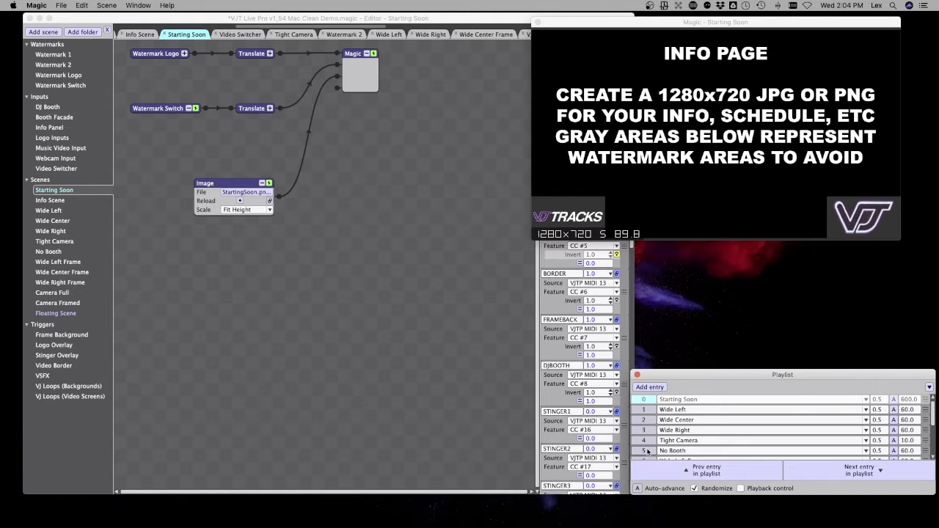
{"action": "scroll", "coordinate": [649, 431], "scroll_direction": "down", "scroll_amount": 5}
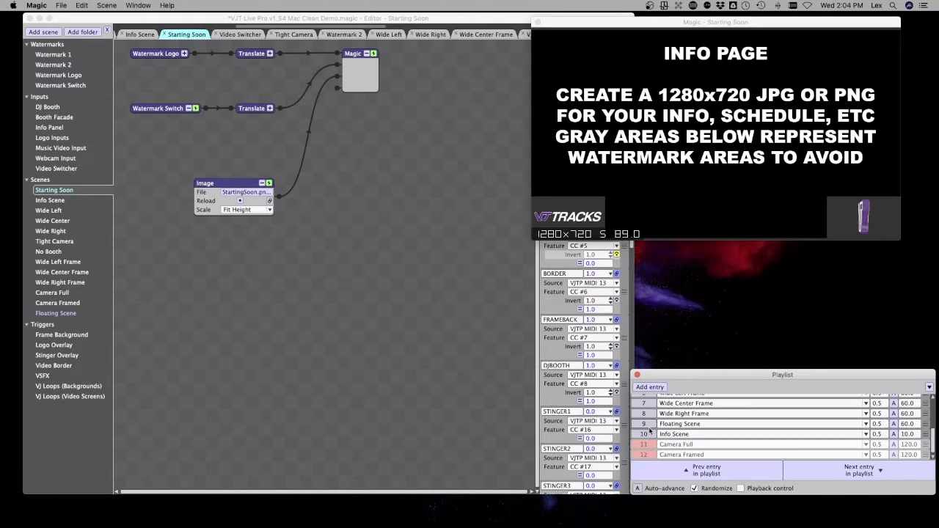
{"action": "scroll", "coordinate": [650, 431], "scroll_direction": "up", "scroll_amount": 5}
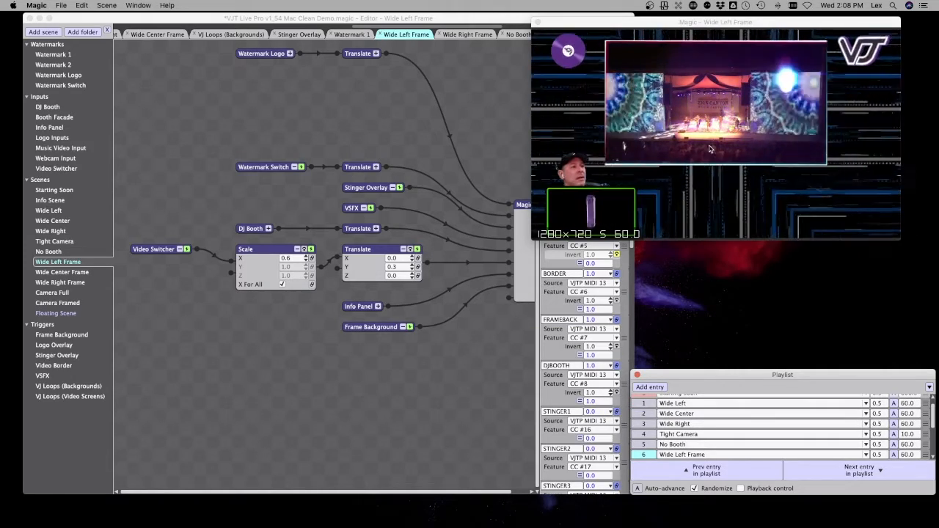
Switch the output to playlist scene 1, Wide Left, followed by scene 2, Wide Center.
{"action": "left_click", "coordinate": [190, 136]}
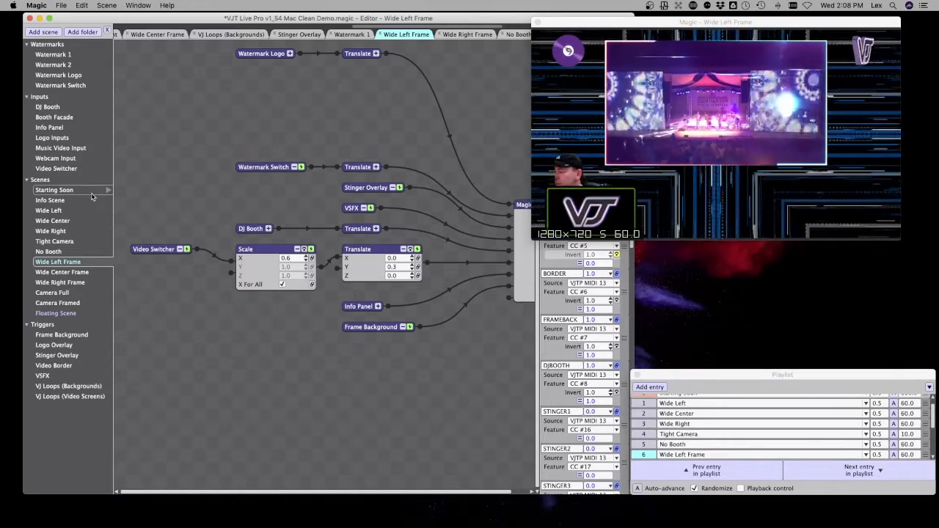
{"action": "key", "text": "1"}
{"action": "key", "text": "2"}
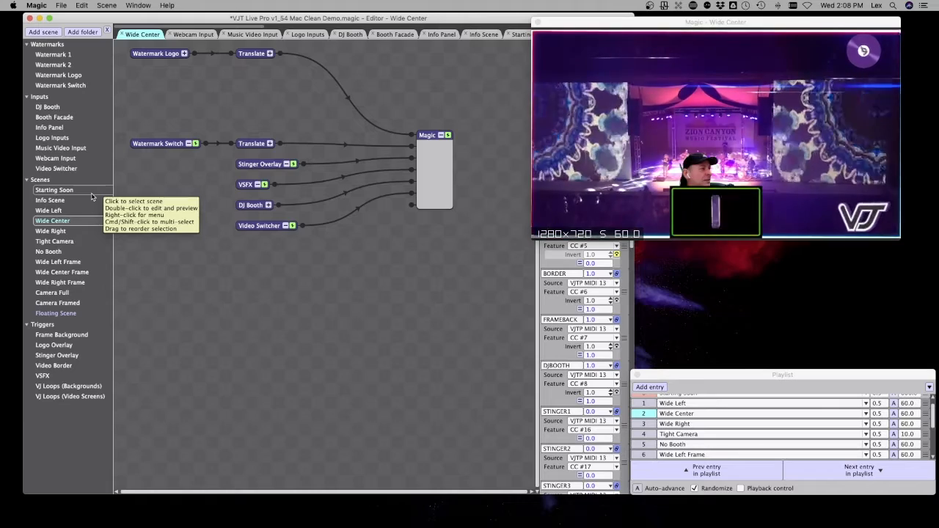
Switch the output through playlist scenes 3, Wide Right, and 4, Tight Camera, and return to scene 2, Wide Center.
{"action": "key", "text": "3"}
{"action": "key", "text": "4"}
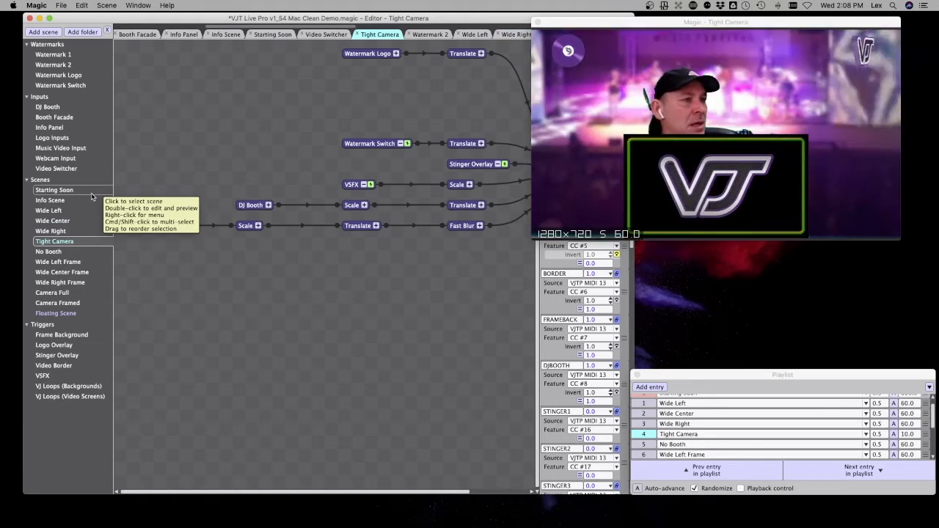
{"action": "key", "text": "2"}
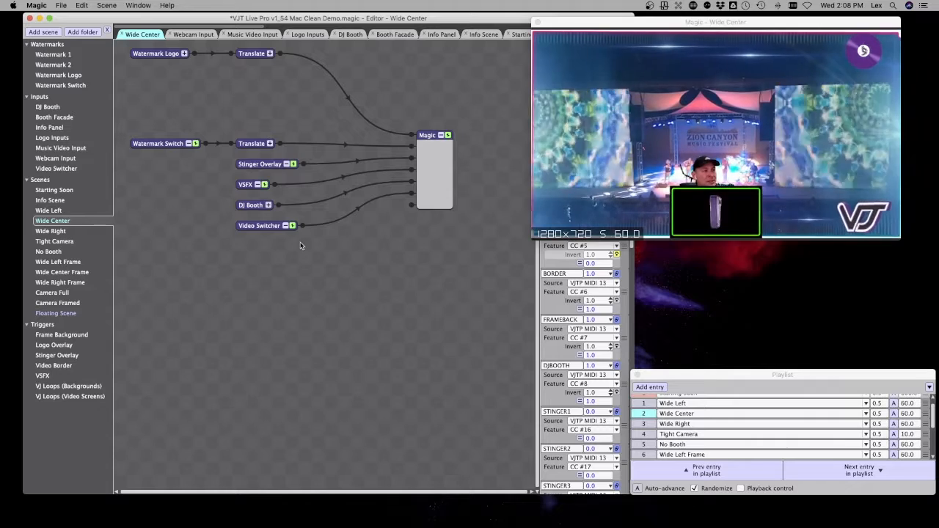
Expand the Watermark Logo module and its Translate module in the Wide Center scene, and move Watermark Logo slightly aside.
{"action": "left_click", "coordinate": [184, 53]}
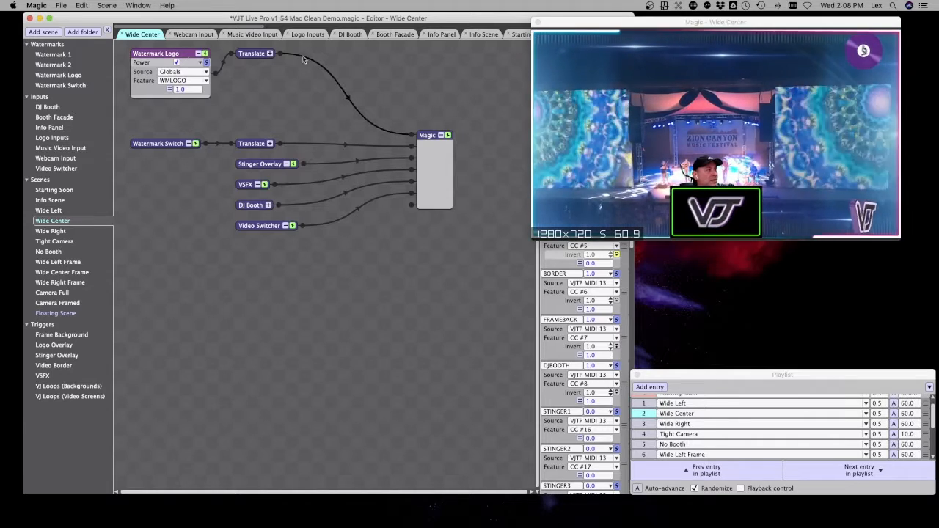
{"action": "left_click", "coordinate": [270, 53]}
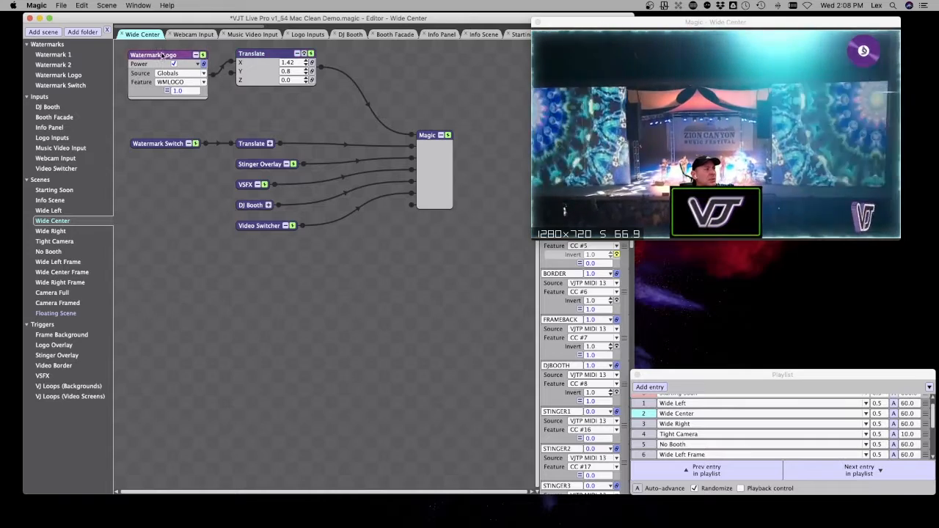
{"action": "left_click_drag", "start_coordinate": [161, 53], "coordinate": [155, 54]}
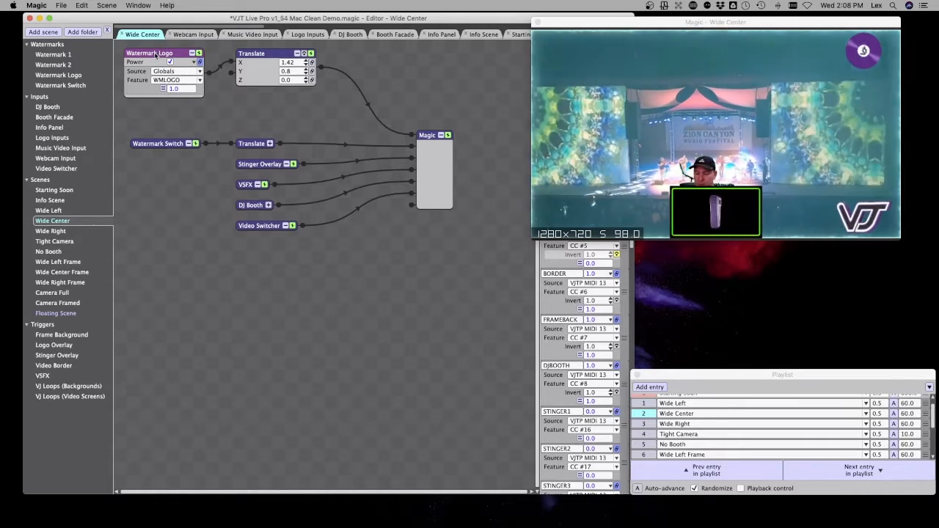
Toggle the Watermark Logo module off and back on twice to check its effect on the output.
{"action": "left_click", "coordinate": [198, 54]}
{"action": "left_click", "coordinate": [198, 54]}
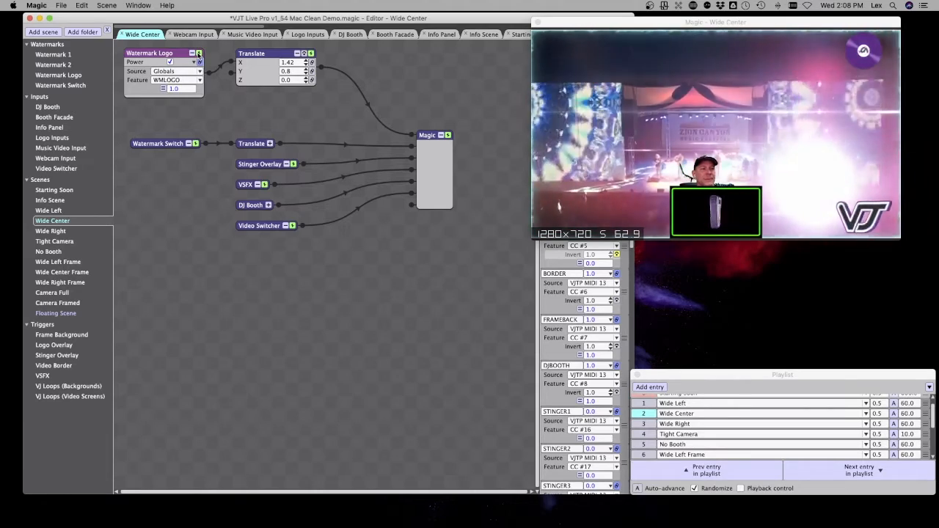
{"action": "left_click", "coordinate": [198, 53]}
{"action": "left_click", "coordinate": [199, 53]}
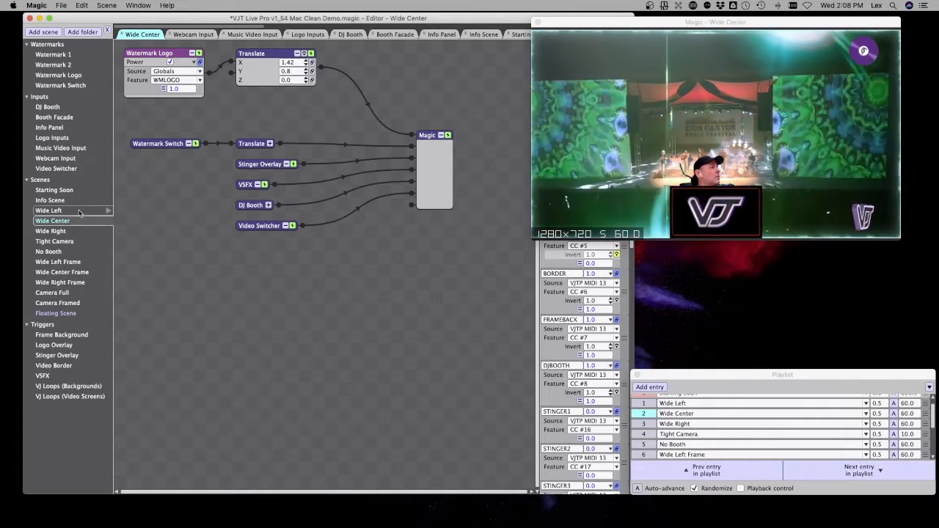
Open the Watermark Logo scene for editing and preview it in a separate window placed below the main output.
{"action": "left_click", "coordinate": [65, 75]}
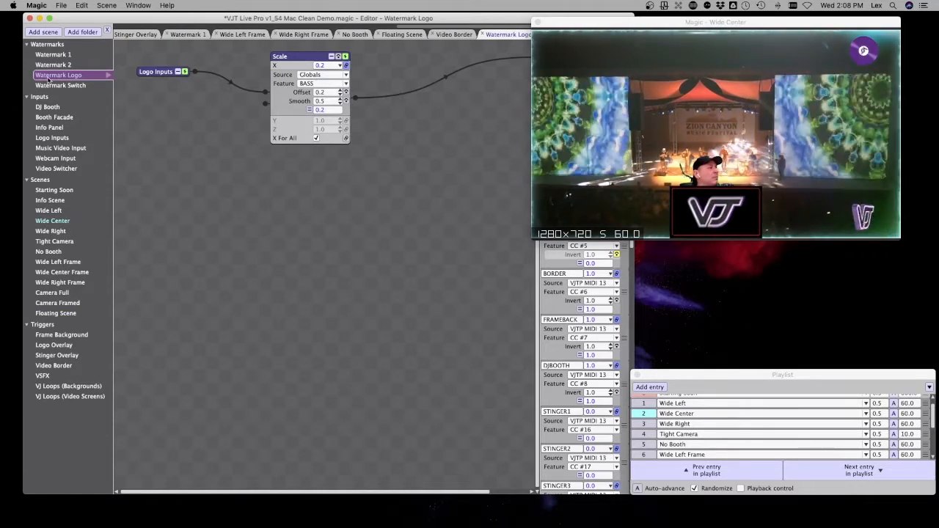
{"action": "right_click", "coordinate": [51, 76]}
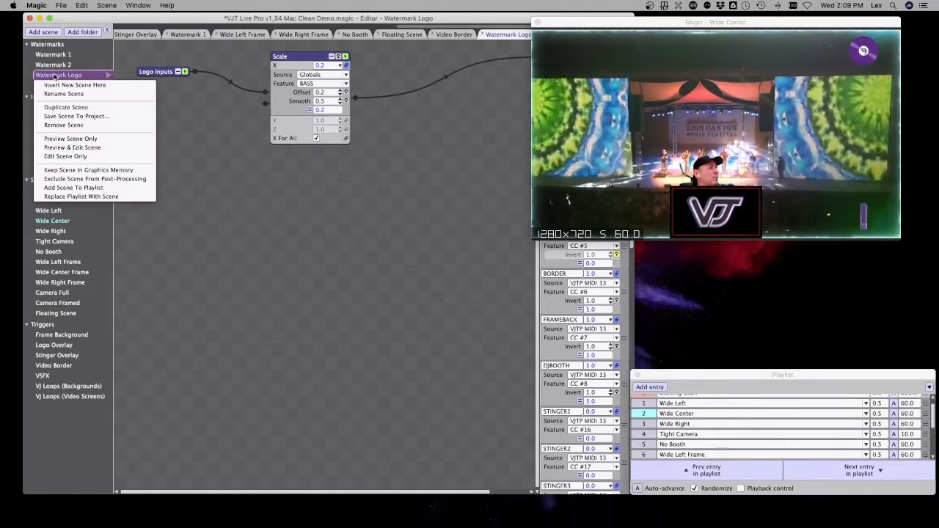
{"action": "left_click", "coordinate": [116, 140]}
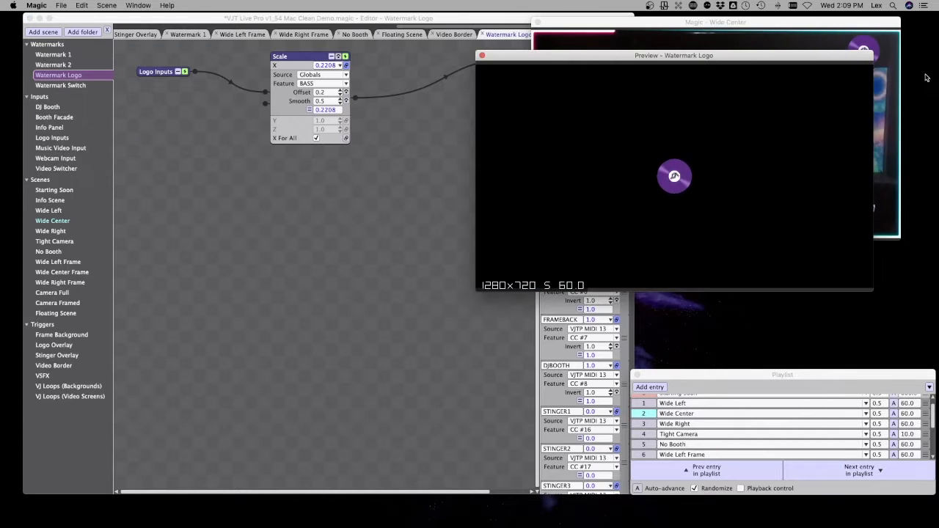
{"action": "left_click_drag", "start_coordinate": [620, 67], "coordinate": [655, 253]}
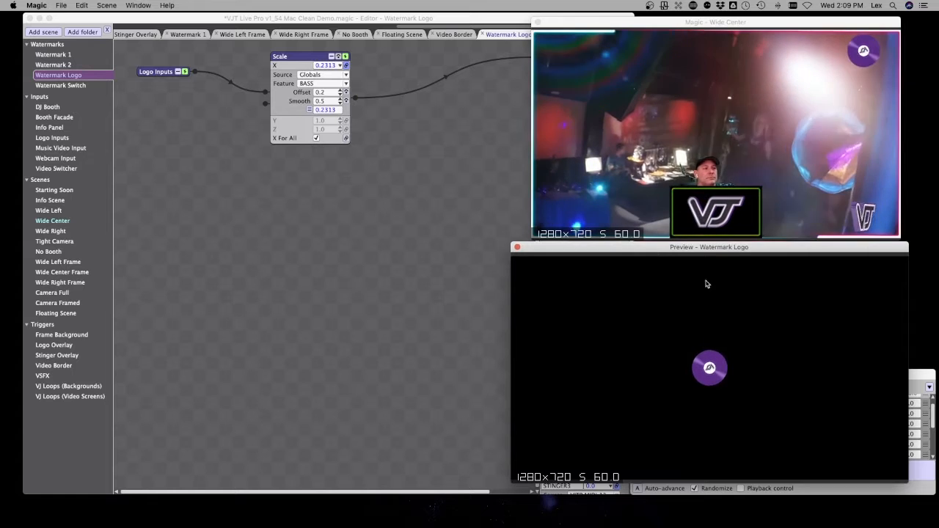
Open the Logo Inputs scene for editing and preview, and move its InputSelector module up closer to the image source.
{"action": "left_click_drag", "start_coordinate": [160, 77], "coordinate": [155, 76]}
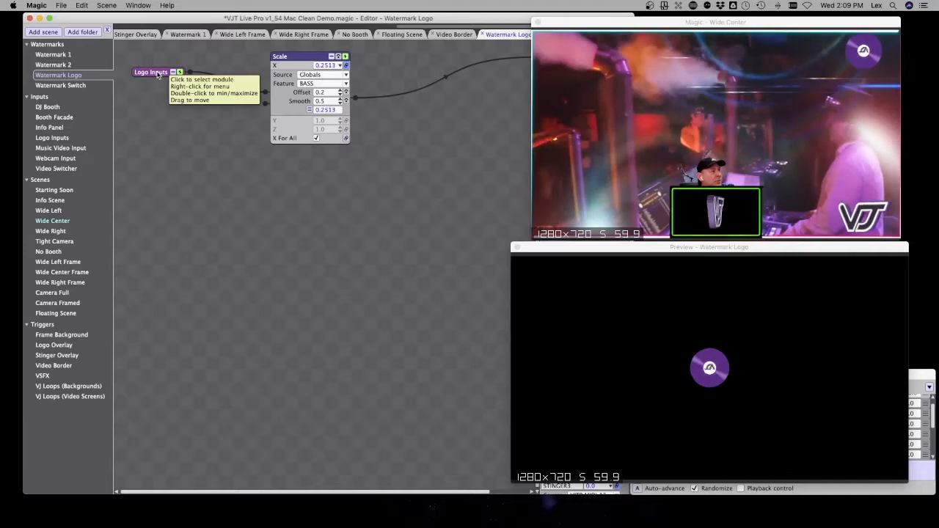
{"action": "double_click", "coordinate": [61, 139]}
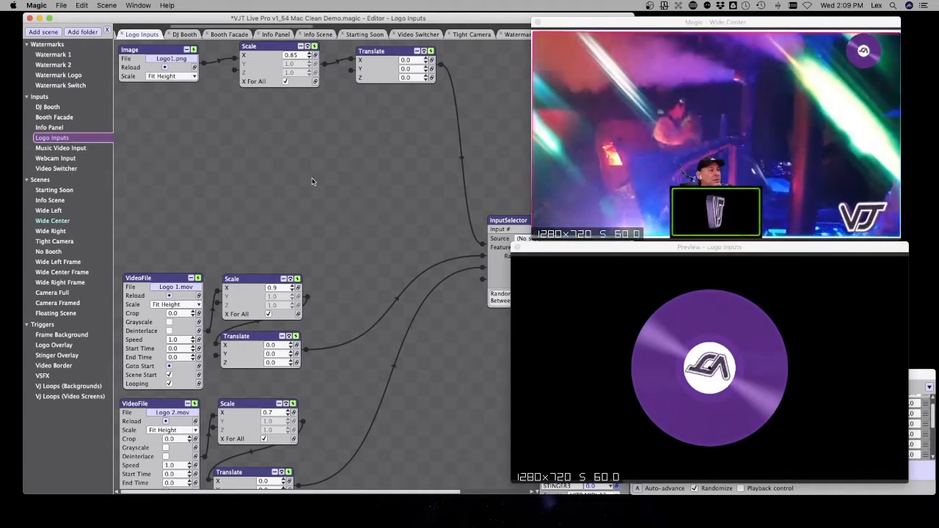
{"action": "scroll", "coordinate": [287, 180], "scroll_direction": "right", "scroll_amount": 5}
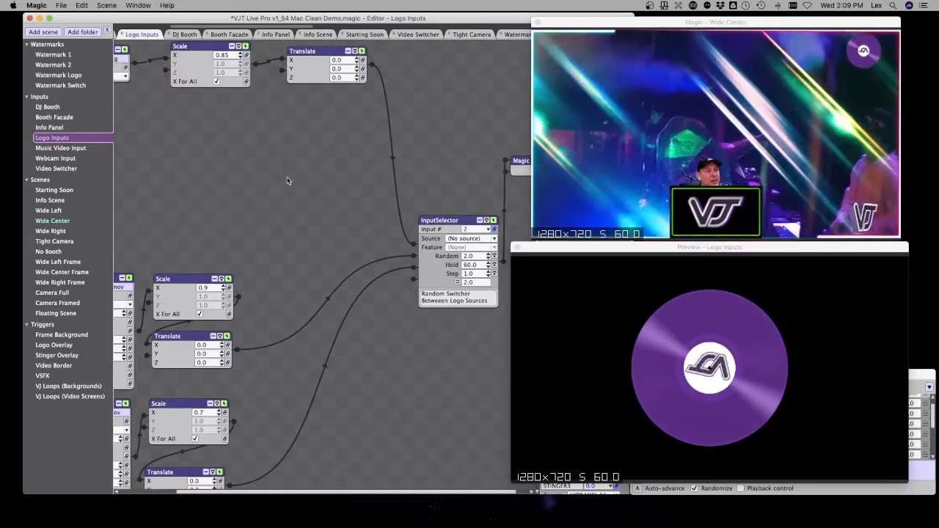
{"action": "scroll", "coordinate": [287, 180], "scroll_direction": "right", "scroll_amount": 1}
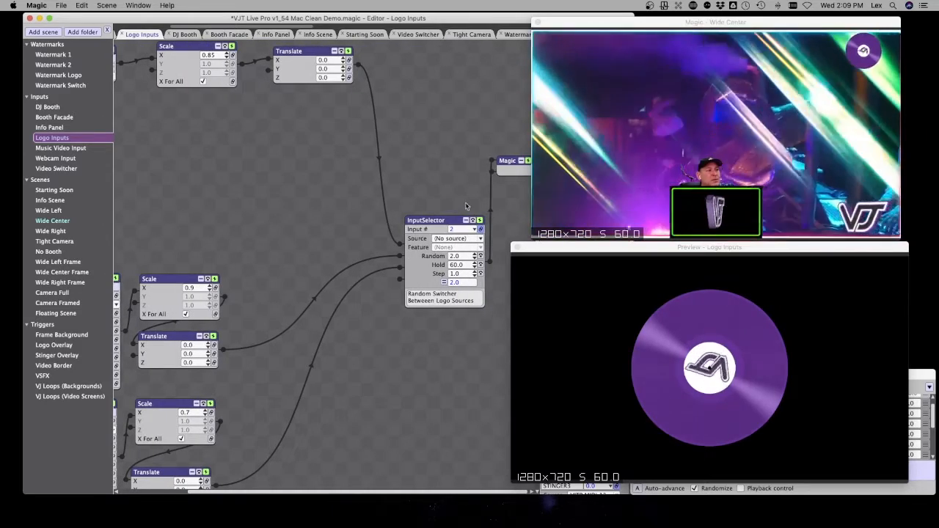
{"action": "left_click_drag", "start_coordinate": [449, 222], "coordinate": [427, 152]}
Move the InputSelector module closer to the three logo source chains and check its Hold setting.
{"action": "scroll", "coordinate": [291, 141], "scroll_direction": "left", "scroll_amount": 5}
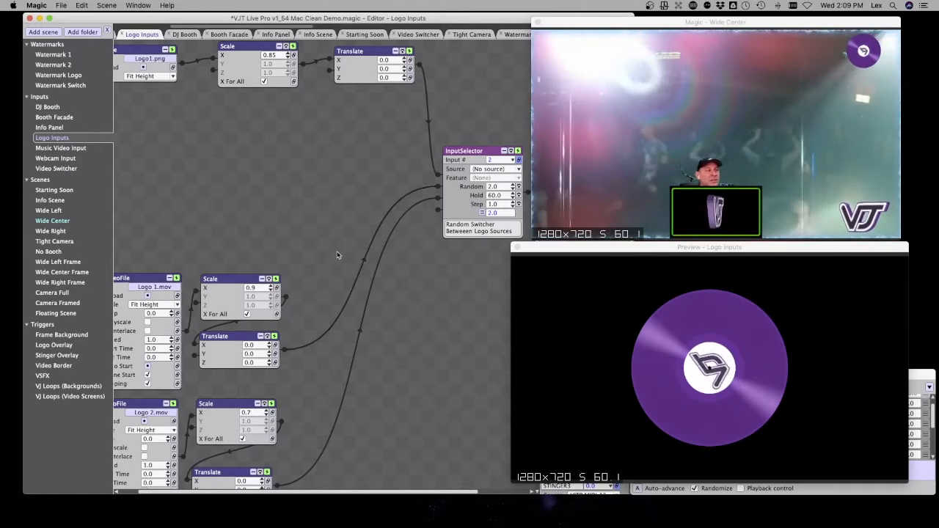
{"action": "scroll", "coordinate": [319, 163], "scroll_direction": "right", "scroll_amount": 2}
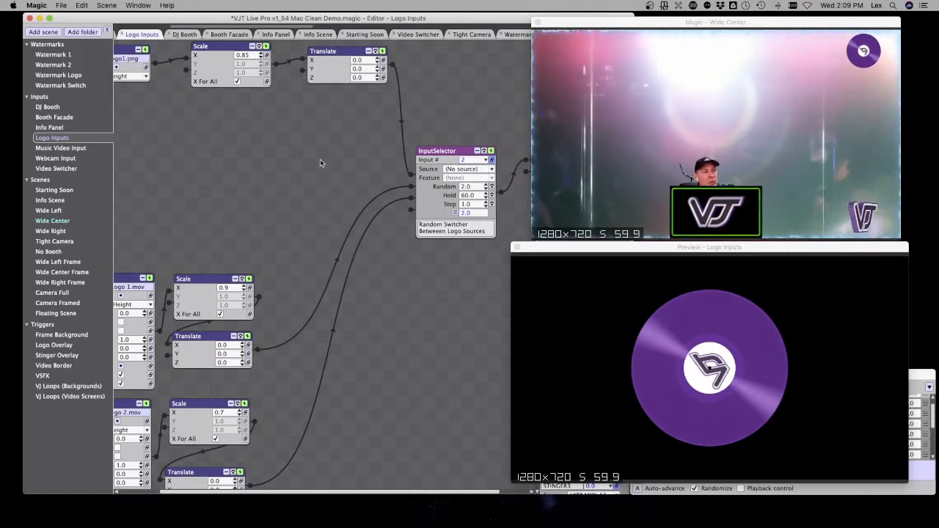
{"action": "scroll", "coordinate": [361, 125], "scroll_direction": "left", "scroll_amount": 2}
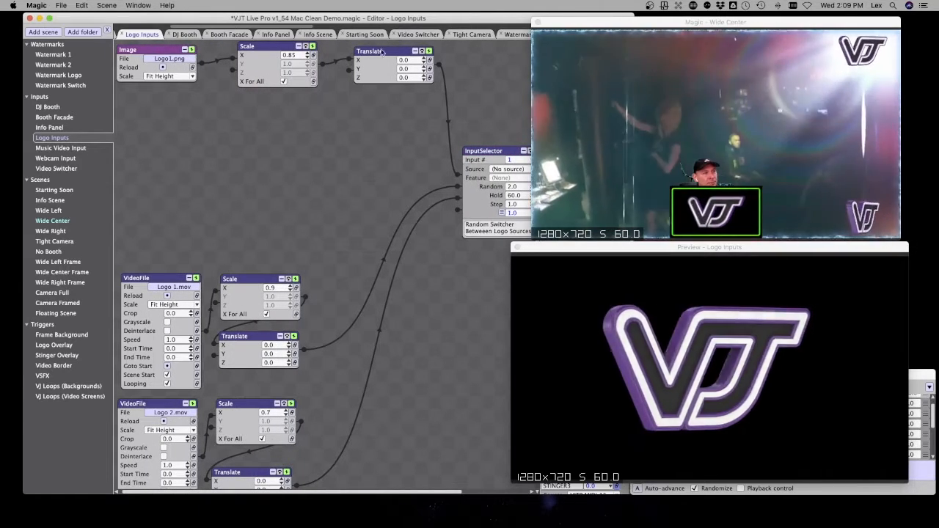
{"action": "scroll", "coordinate": [223, 276], "scroll_direction": "down", "scroll_amount": 2}
{"action": "scroll", "coordinate": [223, 276], "scroll_direction": "down", "scroll_amount": 1}
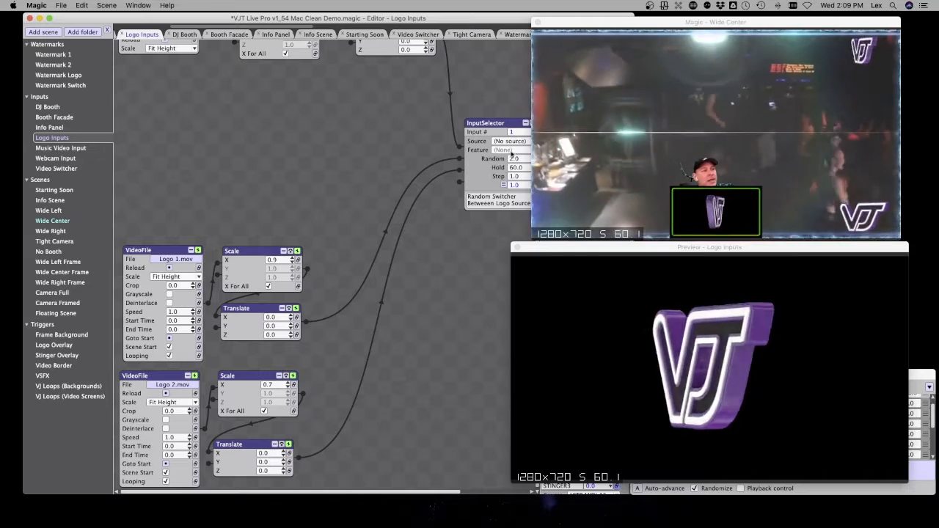
{"action": "left_click_drag", "start_coordinate": [502, 124], "coordinate": [432, 130]}
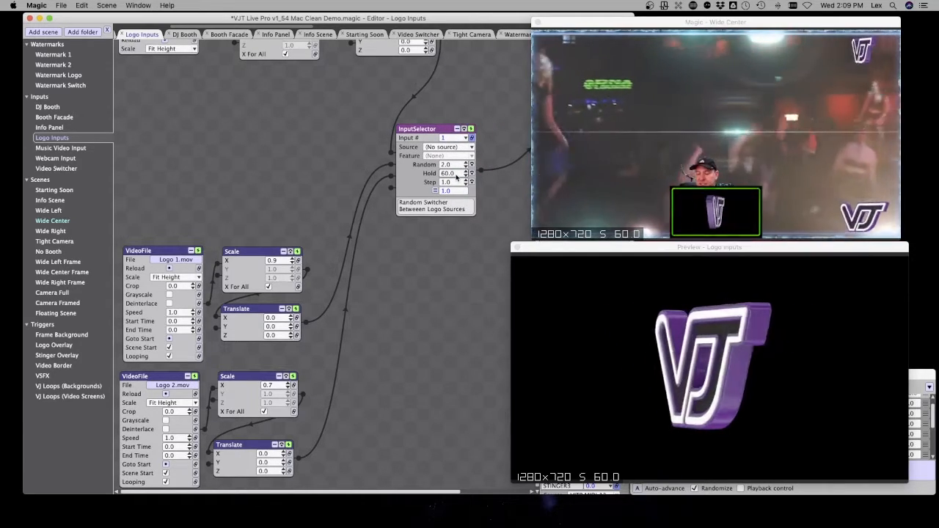
{"action": "scroll", "coordinate": [306, 112], "scroll_direction": "up", "scroll_amount": 2}
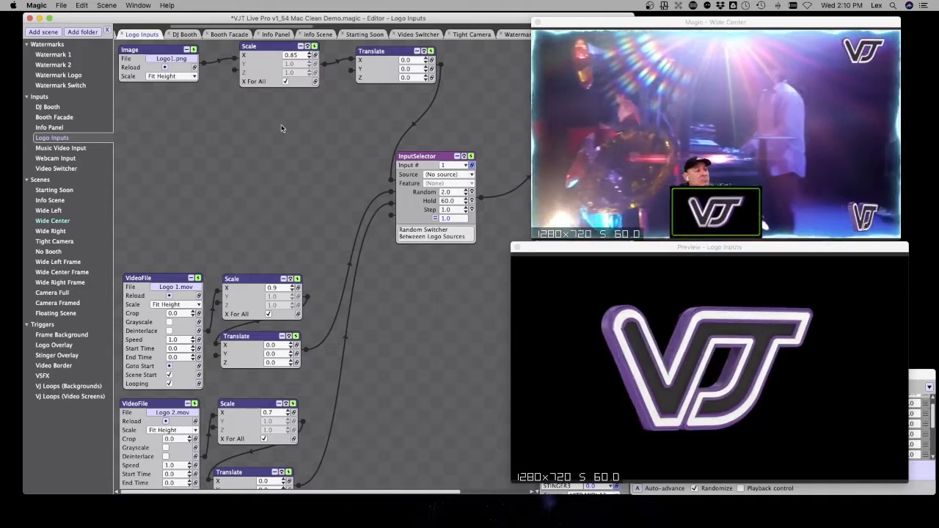
{"action": "left_click", "coordinate": [449, 201]}
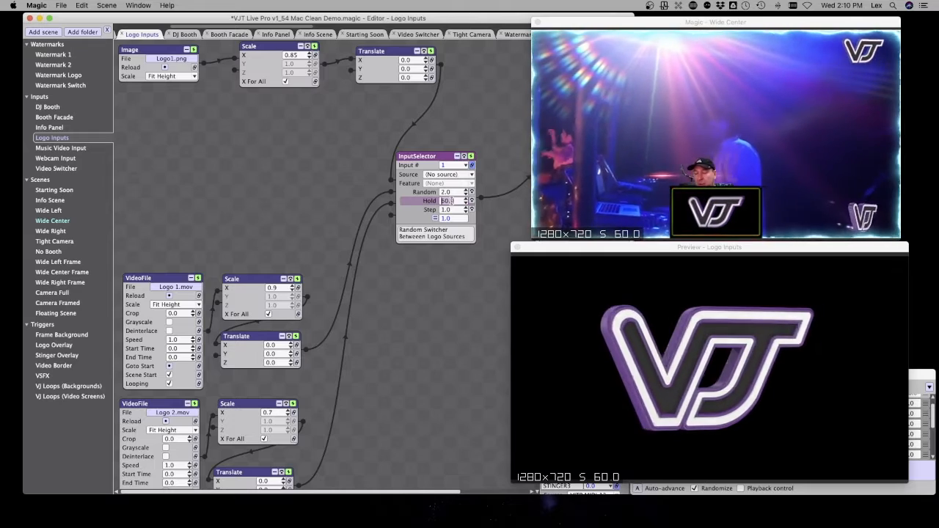
{"action": "left_click", "coordinate": [273, 163]}
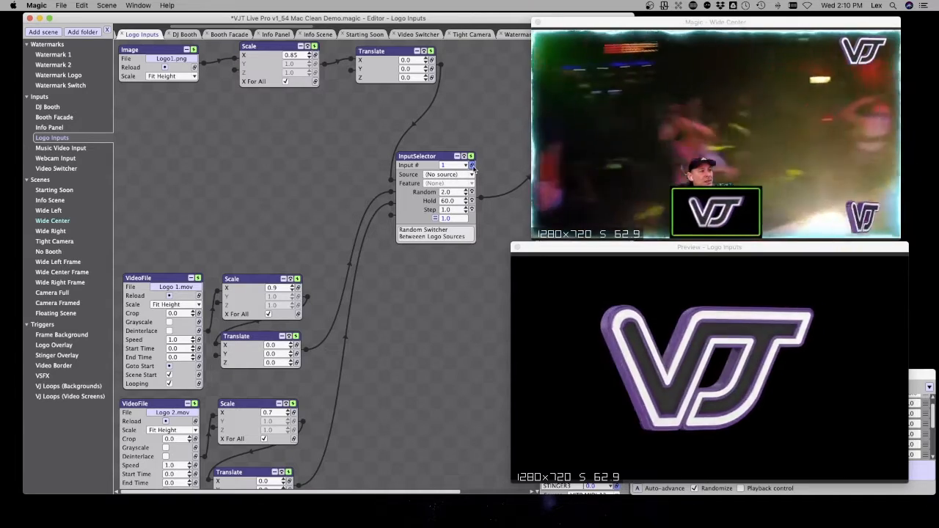
Unlink the InputSelector's Input # from automatic switching, cycle through inputs 0, 1 and 2, and move the module nearer the logo sources.
{"action": "left_click", "coordinate": [472, 166]}
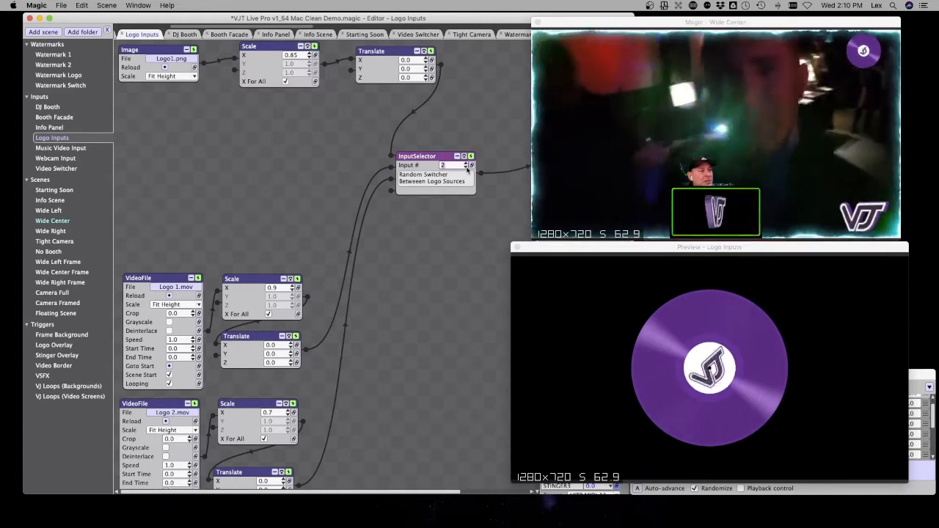
{"action": "left_click", "coordinate": [467, 168]}
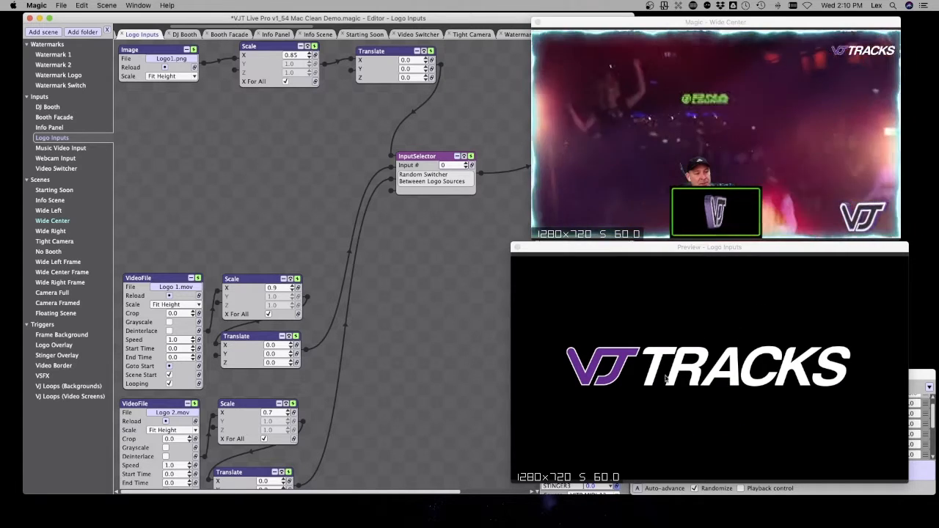
{"action": "left_click", "coordinate": [859, 57]}
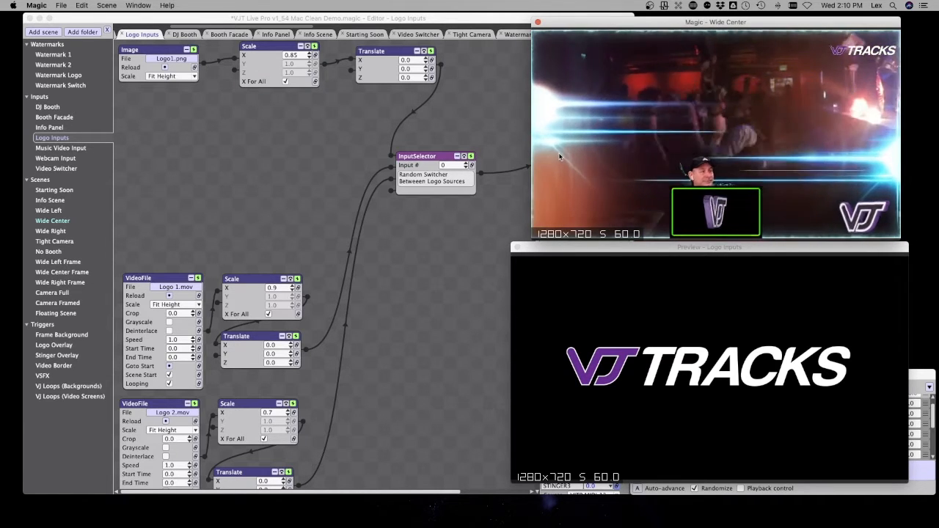
{"action": "left_click", "coordinate": [466, 164]}
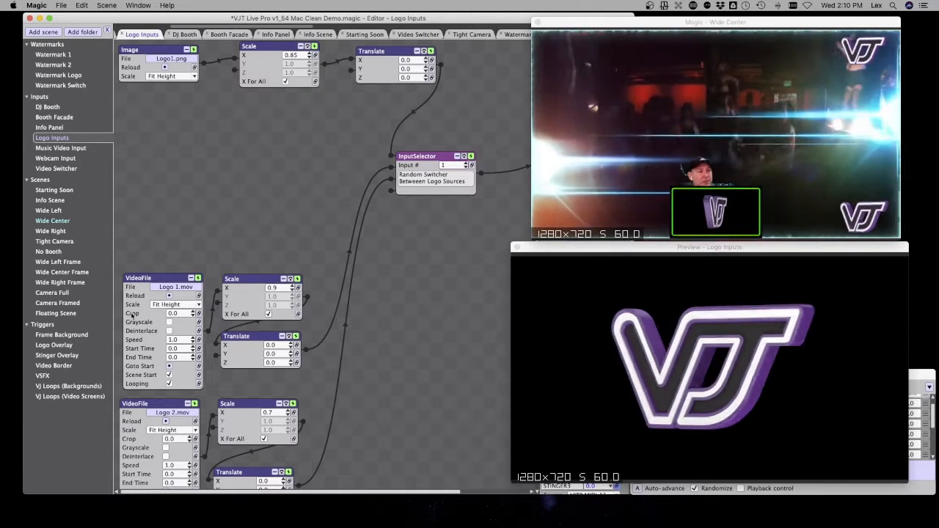
{"action": "left_click", "coordinate": [466, 164]}
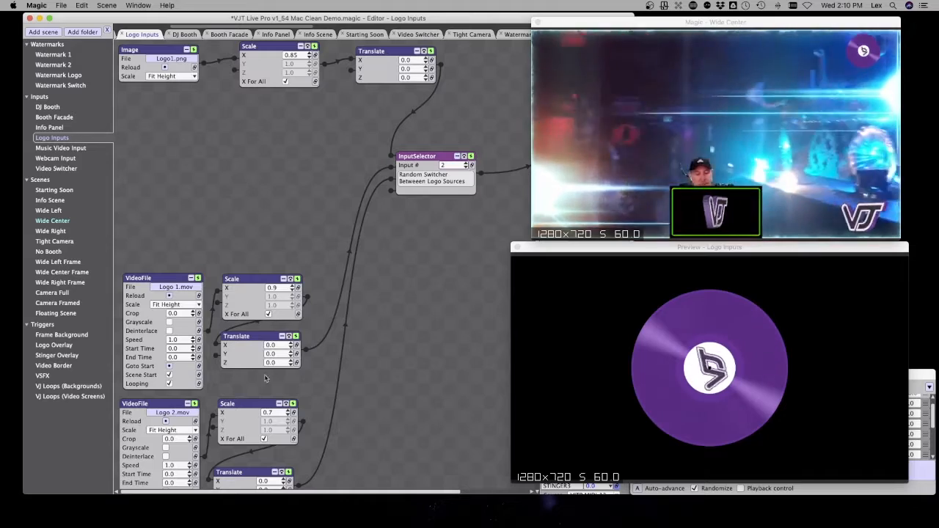
{"action": "scroll", "coordinate": [166, 422], "scroll_direction": "down", "scroll_amount": 2}
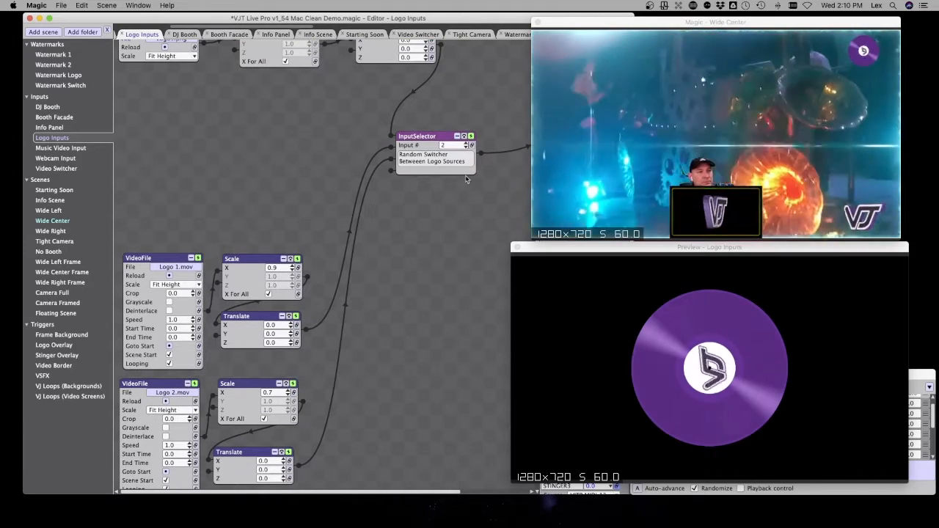
{"action": "left_click_drag", "start_coordinate": [449, 140], "coordinate": [425, 150]}
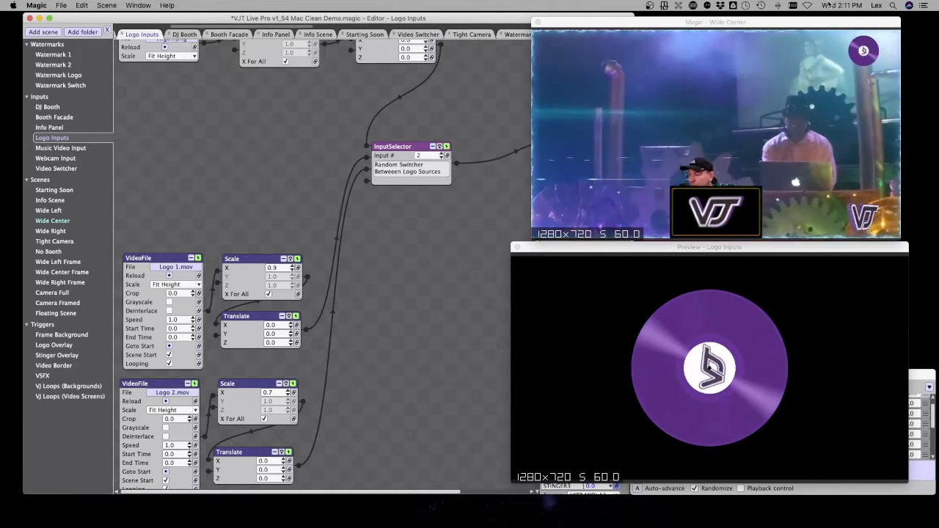
Step through playlist scenes including Tight Camera, Wide Left Frame and Wide Center Frame, and switch the output to scene 1, Wide Left.
{"action": "key", "text": "Left"}
{"action": "key", "text": "Right"}
{"action": "key", "text": "Right"}
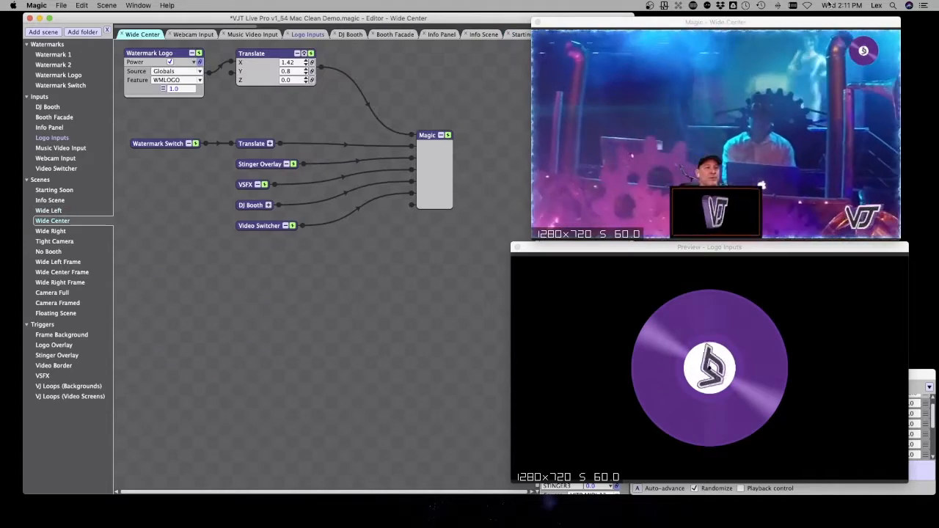
{"action": "key", "text": "Right"}
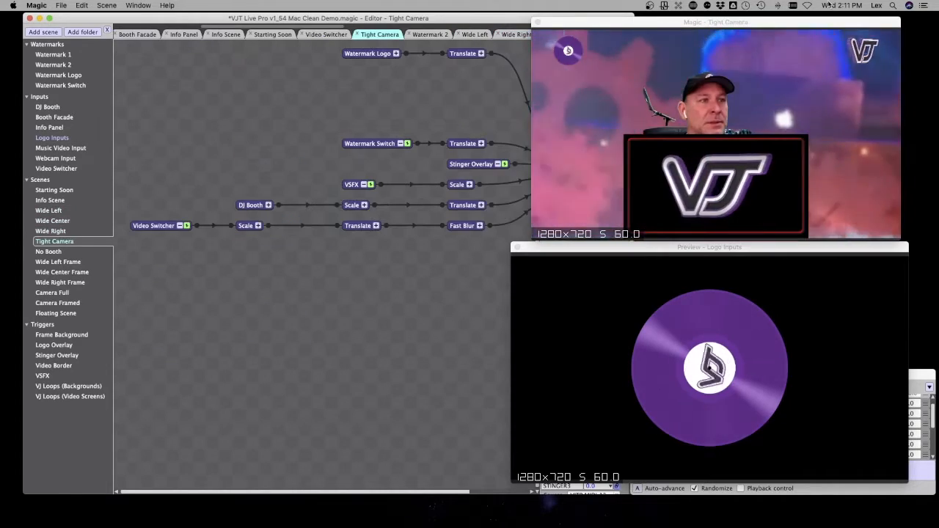
{"action": "key", "text": "Right"}
{"action": "key", "text": "Right"}
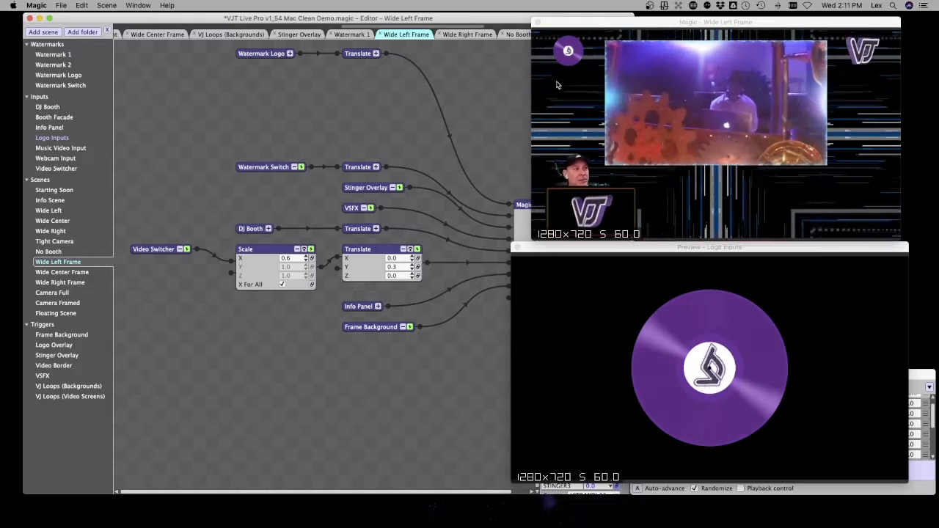
{"action": "key", "text": "Right"}
{"action": "key", "text": "Right"}
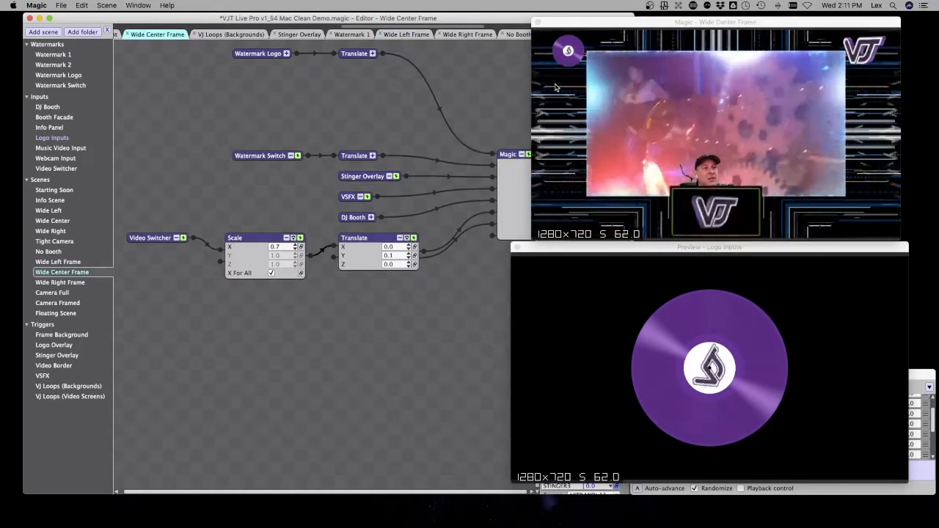
{"action": "key", "text": "1"}
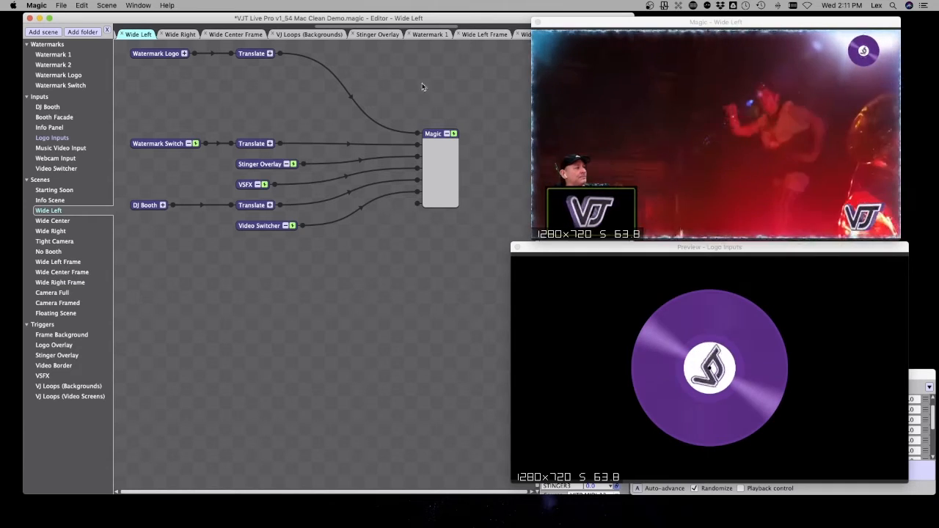
In the Logo Inputs scene, relink the InputSelector's Input # to automatic switching and set its Hold to 15.
{"action": "left_click", "coordinate": [671, 250]}
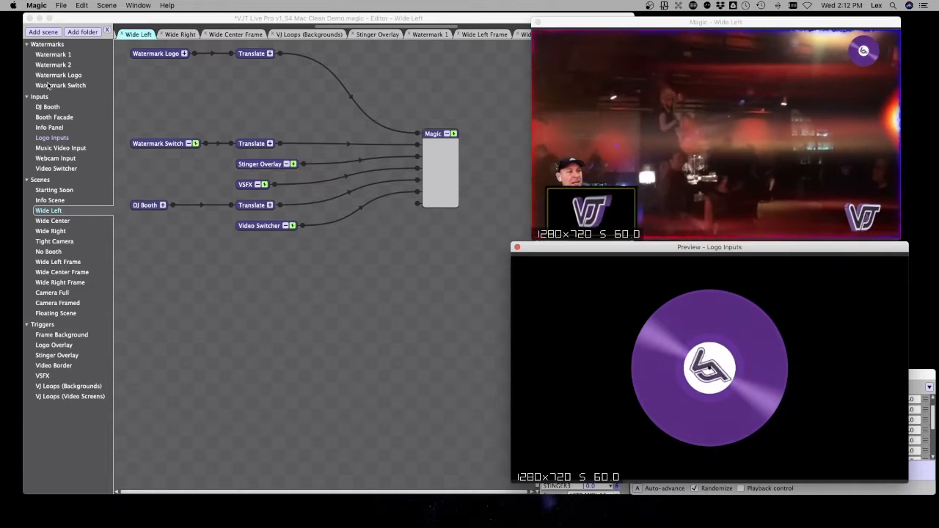
{"action": "left_click", "coordinate": [229, 111]}
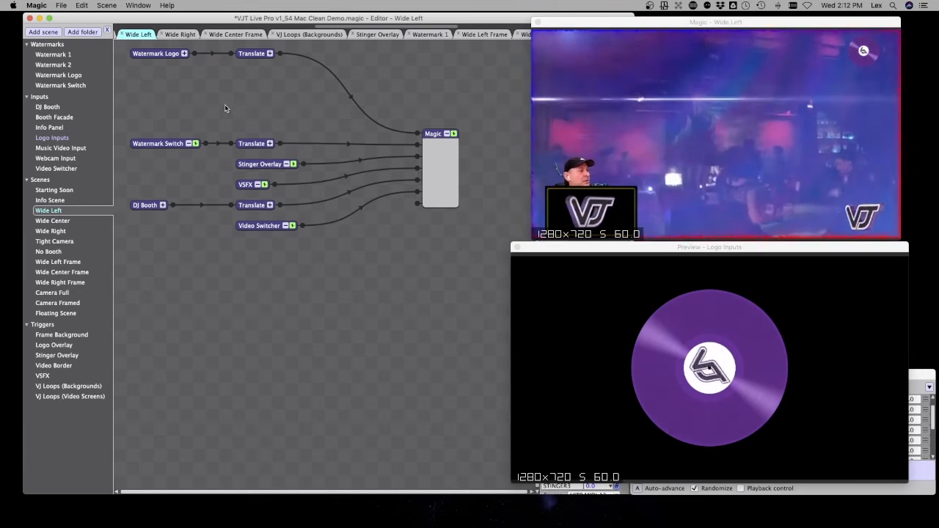
{"action": "left_click", "coordinate": [63, 140]}
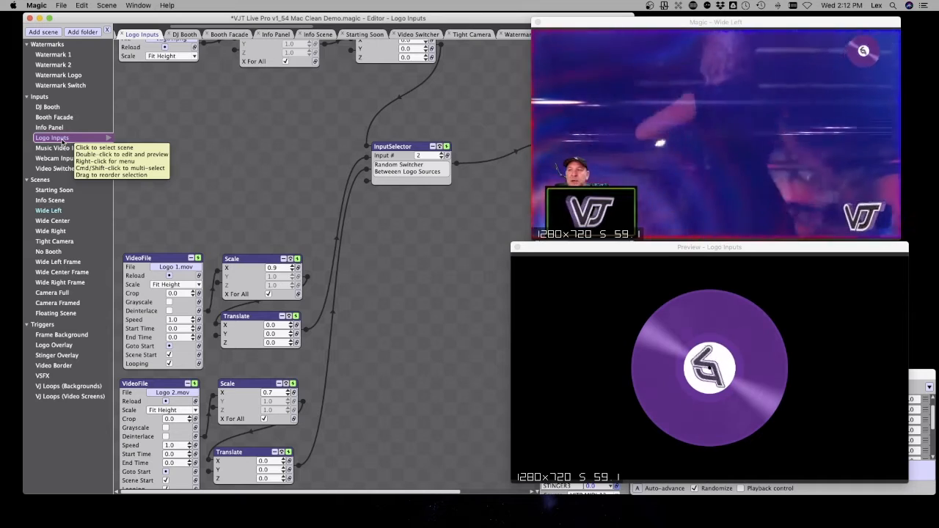
{"action": "scroll", "coordinate": [304, 116], "scroll_direction": "up", "scroll_amount": 2}
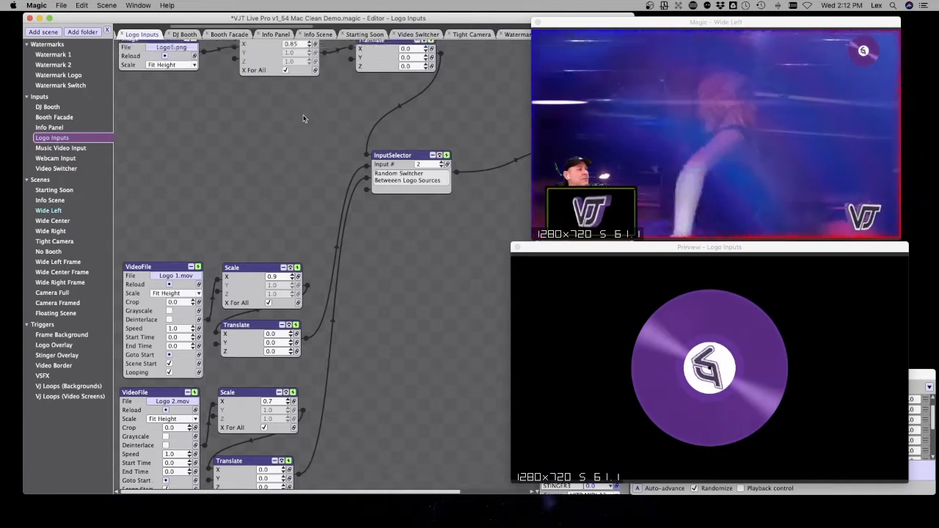
{"action": "left_click", "coordinate": [447, 172]}
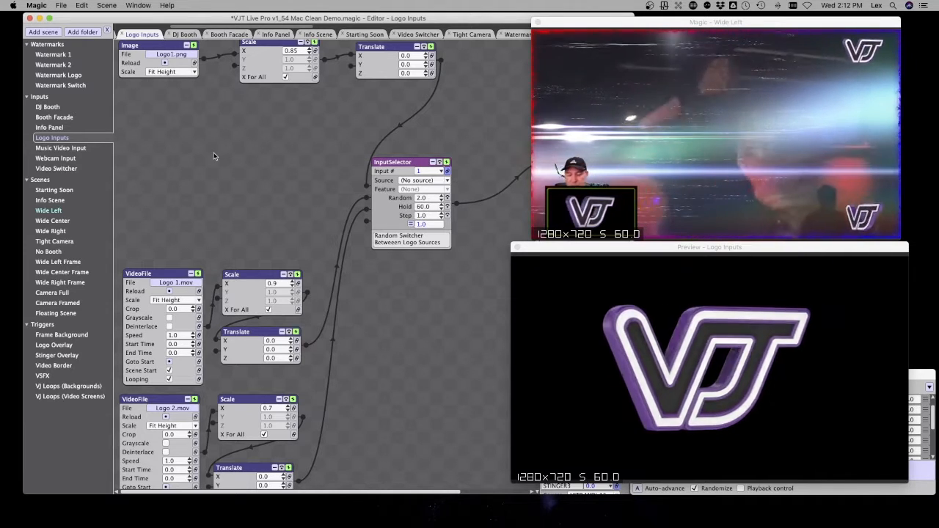
{"action": "double_click", "coordinate": [424, 206]}
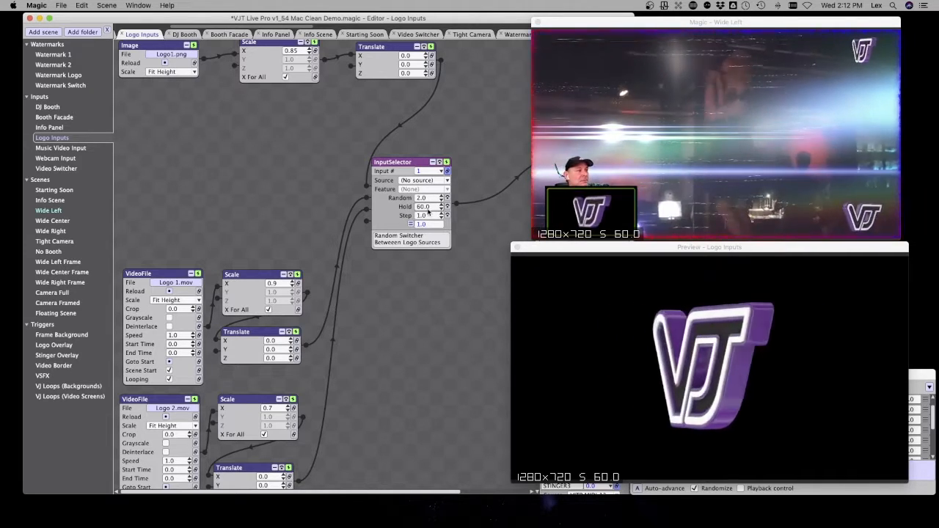
{"action": "type", "text": "15"}
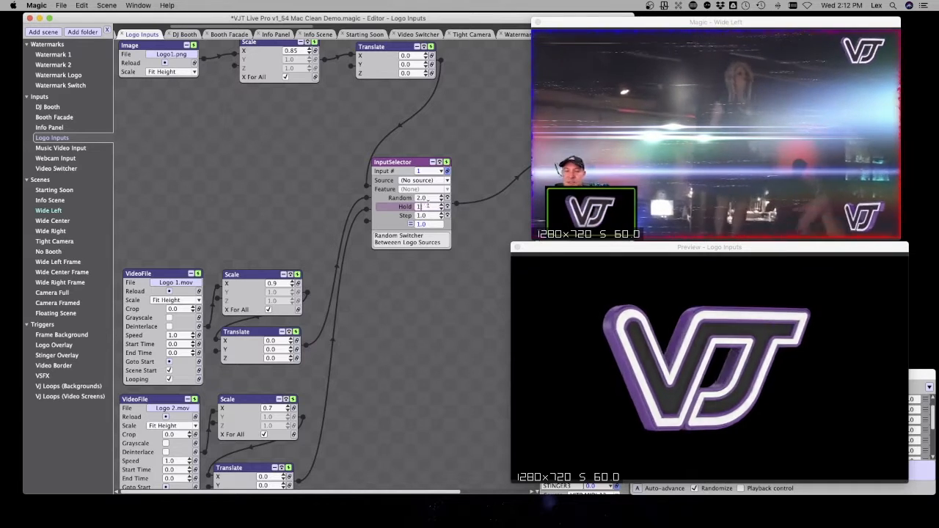
{"action": "key", "text": "Return"}
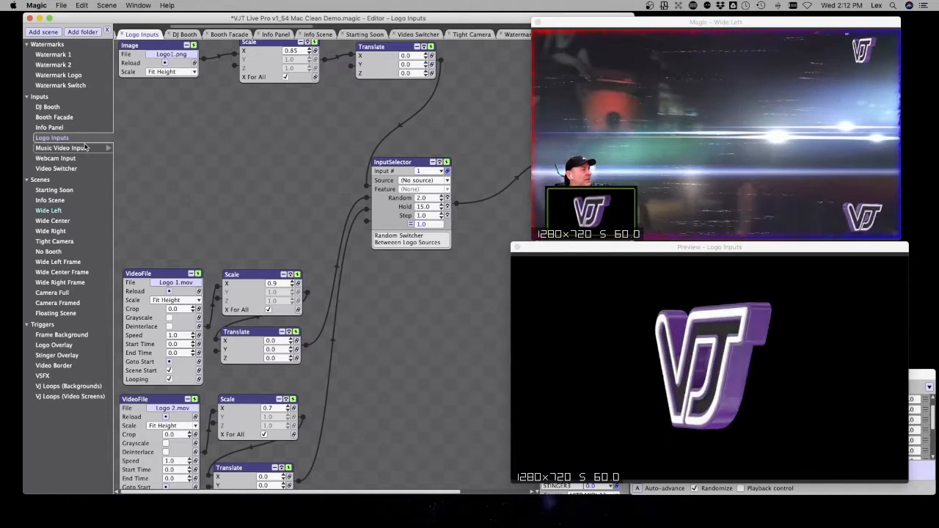
Replace the Watermark 1 scene's video file with Logo 2.mov from the Videos folder.
{"action": "left_click", "coordinate": [66, 55]}
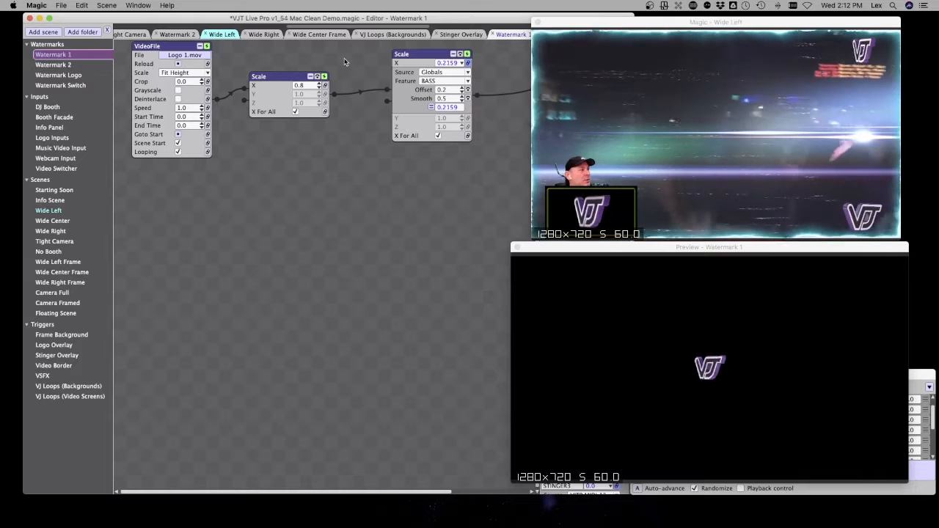
{"action": "left_click", "coordinate": [73, 65]}
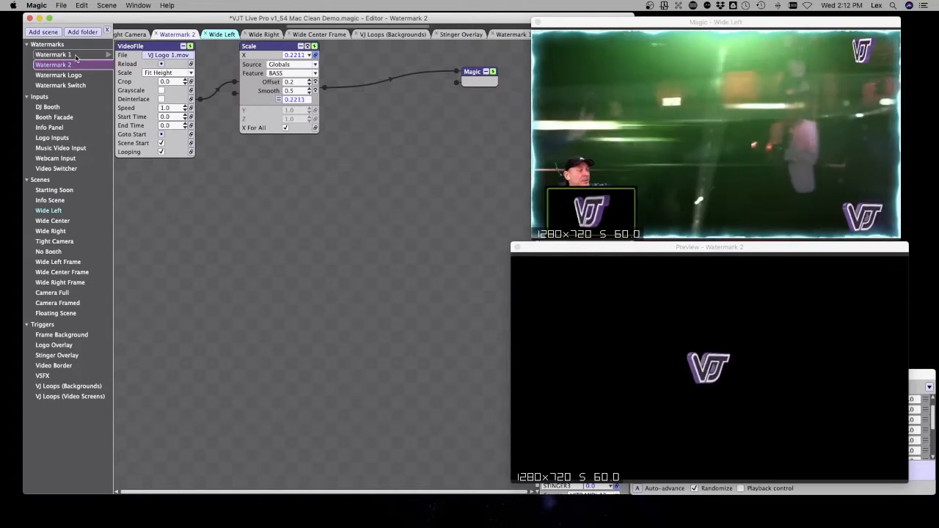
{"action": "left_click", "coordinate": [77, 56]}
{"action": "left_click", "coordinate": [195, 58]}
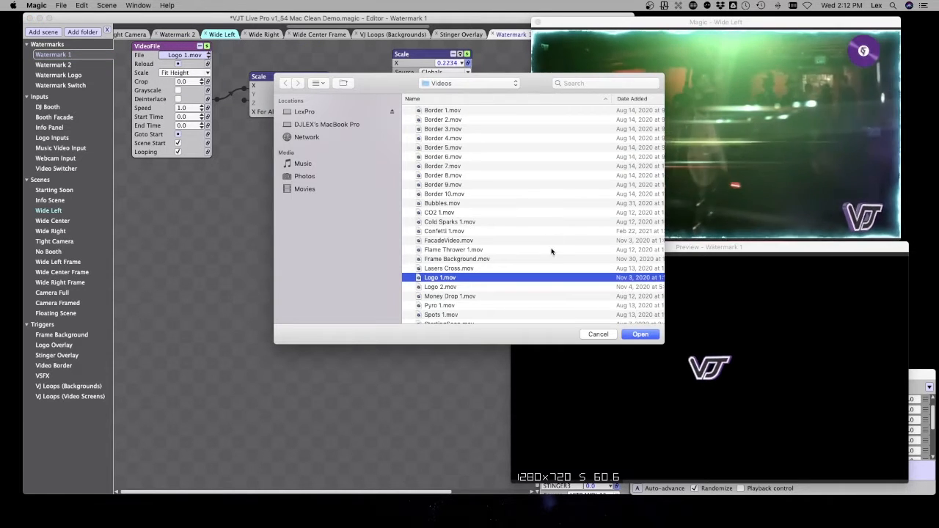
{"action": "scroll", "coordinate": [552, 252], "scroll_direction": "down", "scroll_amount": 5}
{"action": "left_click", "coordinate": [443, 229]}
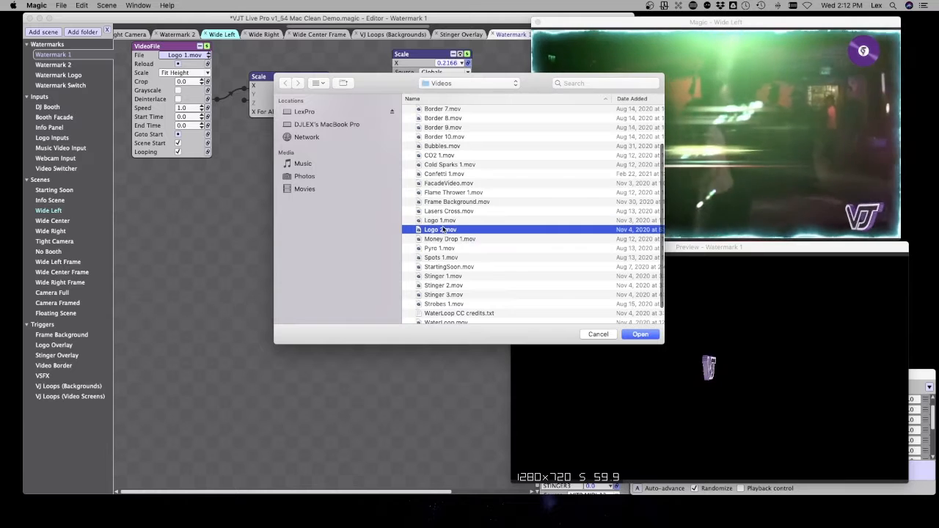
{"action": "key", "text": "Return"}
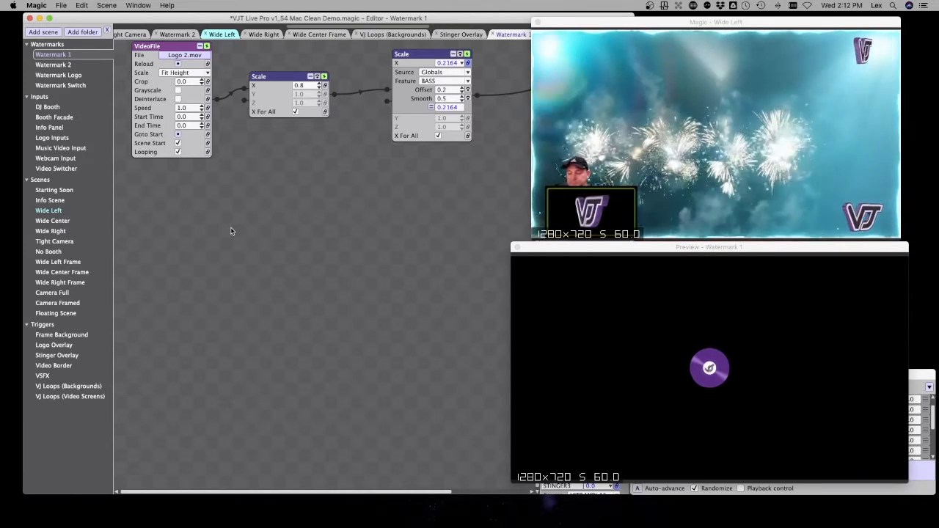
Replace the Booth Facade scene's facade video with Fireplace Loop HAP.mov from the Demo Files folder.
{"action": "left_click", "coordinate": [81, 120]}
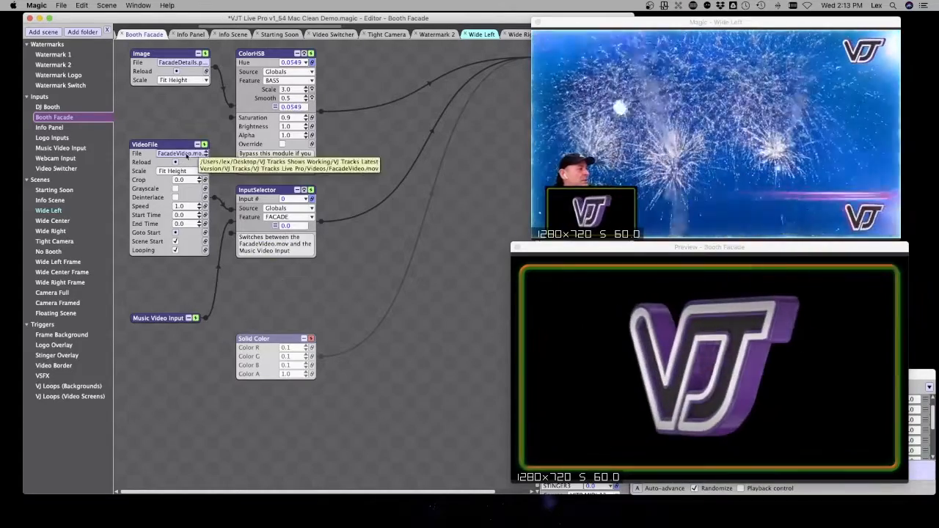
{"action": "left_click", "coordinate": [187, 155]}
{"action": "scroll", "coordinate": [513, 220], "scroll_direction": "down", "scroll_amount": 5}
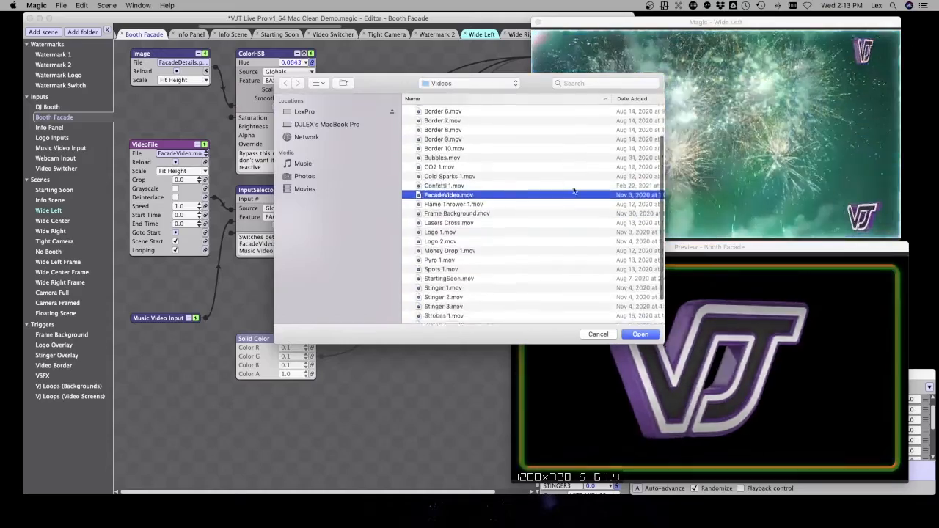
{"action": "scroll", "coordinate": [574, 191], "scroll_direction": "up", "scroll_amount": 5}
{"action": "left_click", "coordinate": [485, 83]}
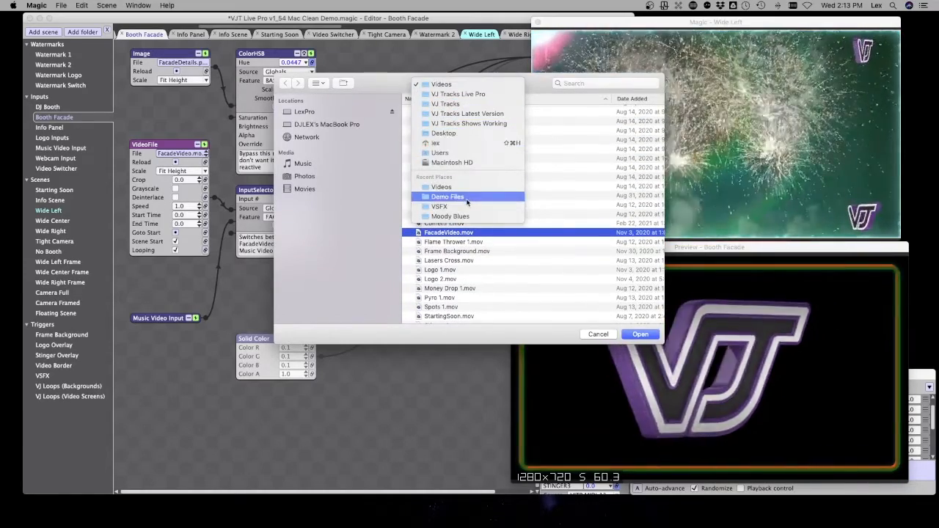
{"action": "left_click", "coordinate": [490, 175]}
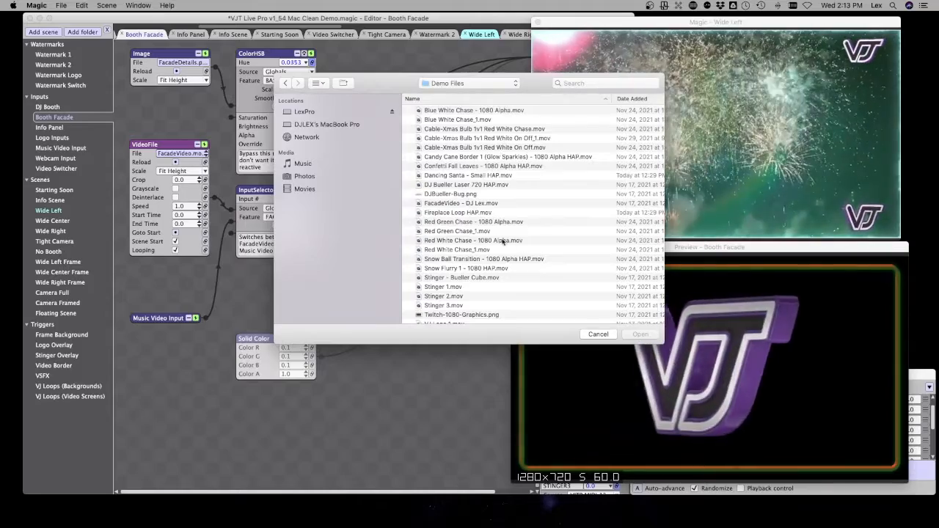
{"action": "double_click", "coordinate": [482, 213]}
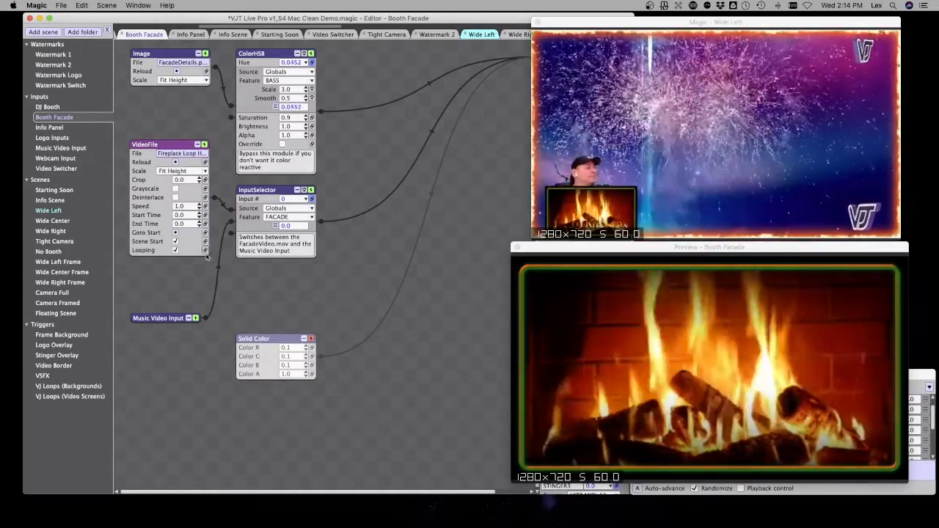
Open the DJ Booth scene and add a VideoFile module feeding the Scale module that combines the facade and camera chains.
{"action": "left_click", "coordinate": [64, 108]}
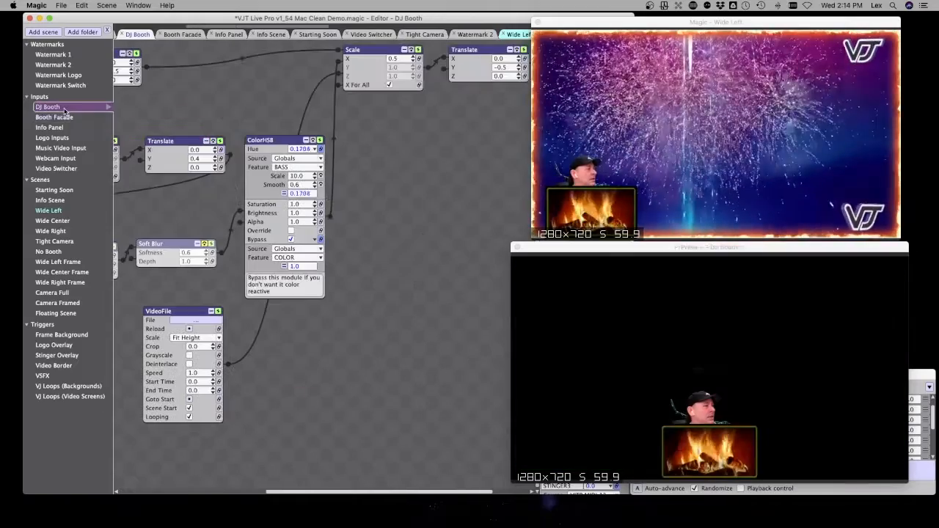
{"action": "scroll", "coordinate": [389, 204], "scroll_direction": "left", "scroll_amount": 10}
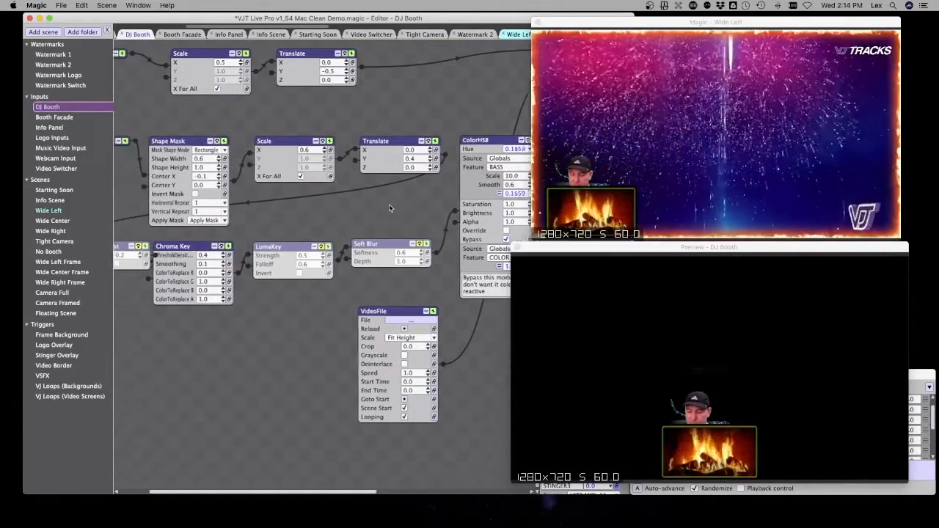
{"action": "scroll", "coordinate": [388, 204], "scroll_direction": "left", "scroll_amount": 3}
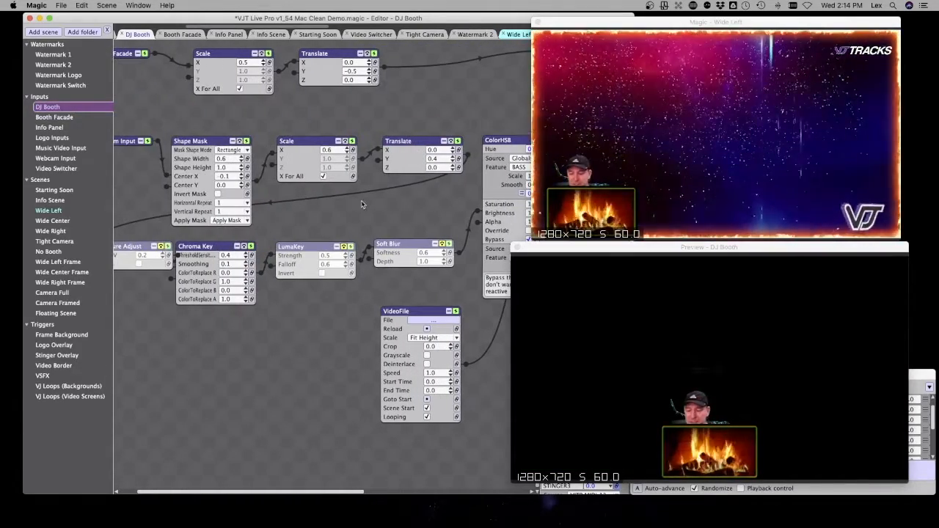
{"action": "scroll", "coordinate": [363, 205], "scroll_direction": "right", "scroll_amount": 5}
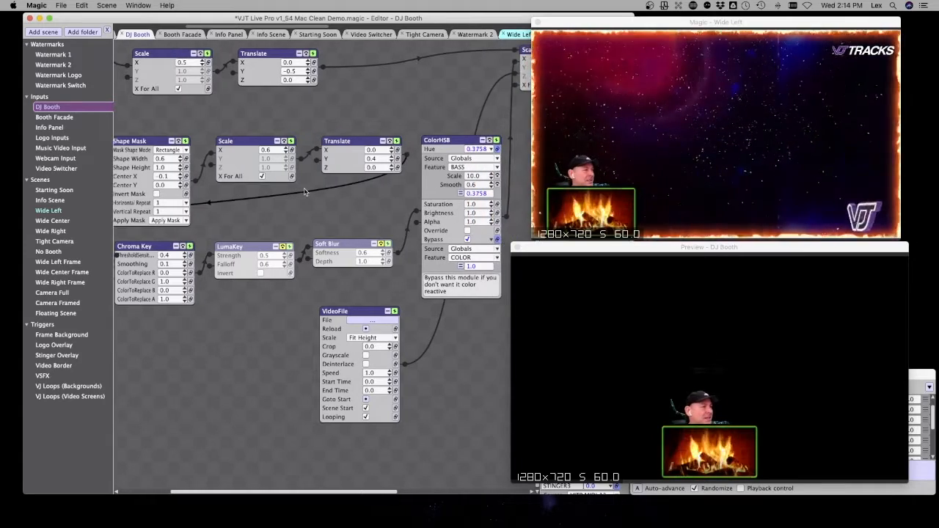
{"action": "scroll", "coordinate": [306, 191], "scroll_direction": "right", "scroll_amount": 3}
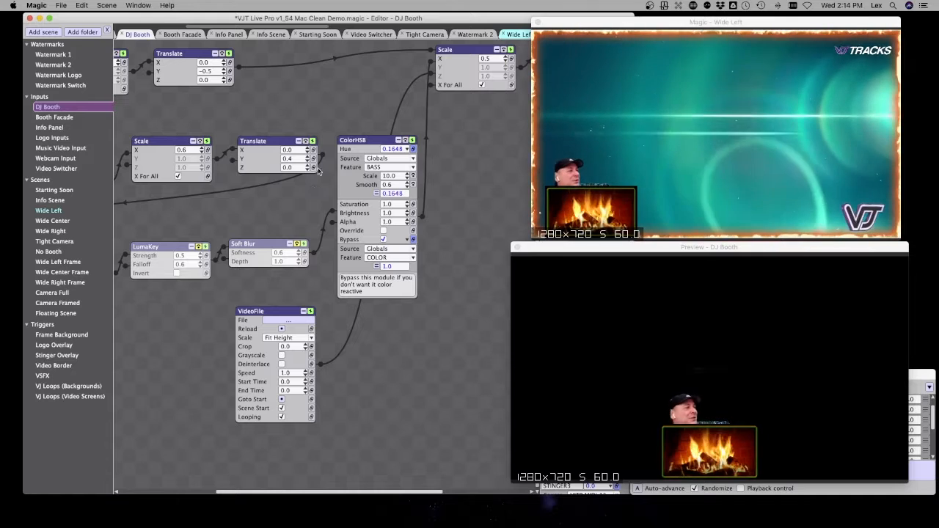
{"action": "scroll", "coordinate": [266, 109], "scroll_direction": "right", "scroll_amount": 1}
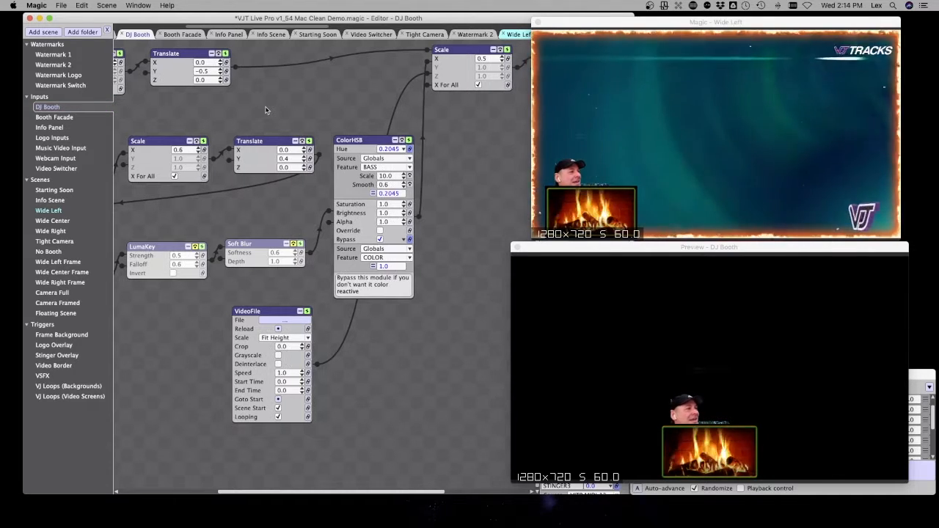
{"action": "right_click", "coordinate": [264, 104]}
{"action": "mouse_move", "coordinate": [279, 106]}
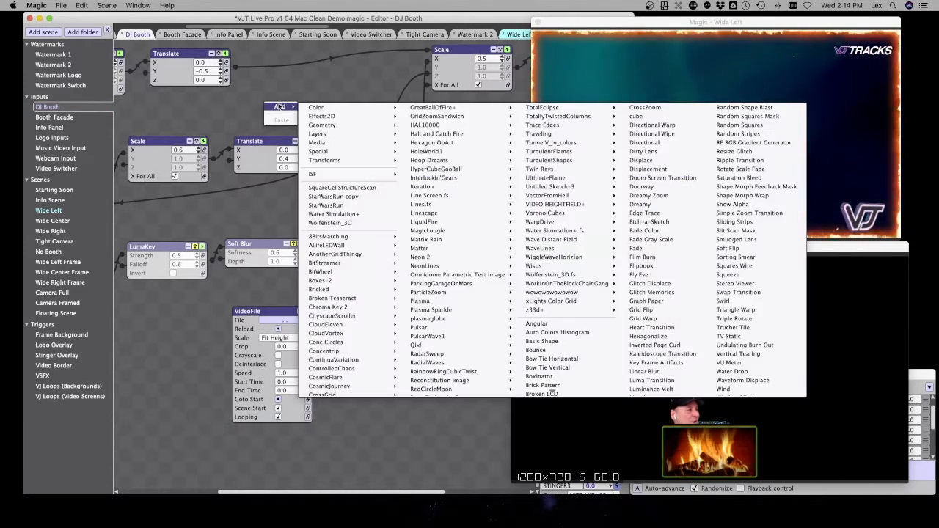
{"action": "mouse_move", "coordinate": [339, 125]}
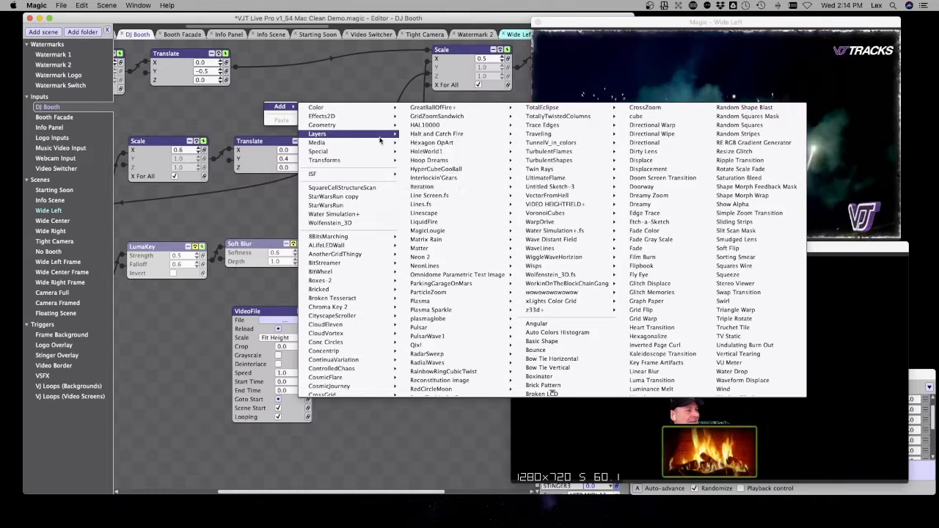
{"action": "mouse_move", "coordinate": [370, 147]}
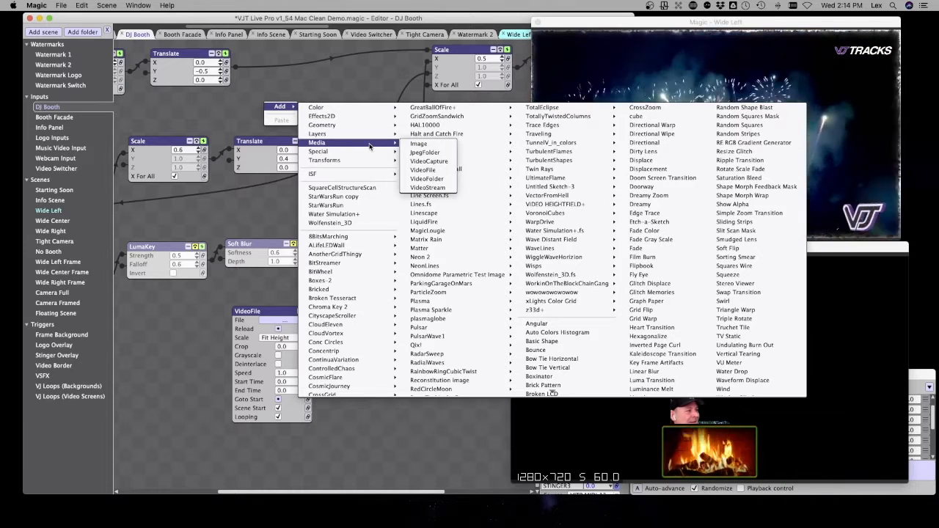
{"action": "left_click", "coordinate": [453, 172]}
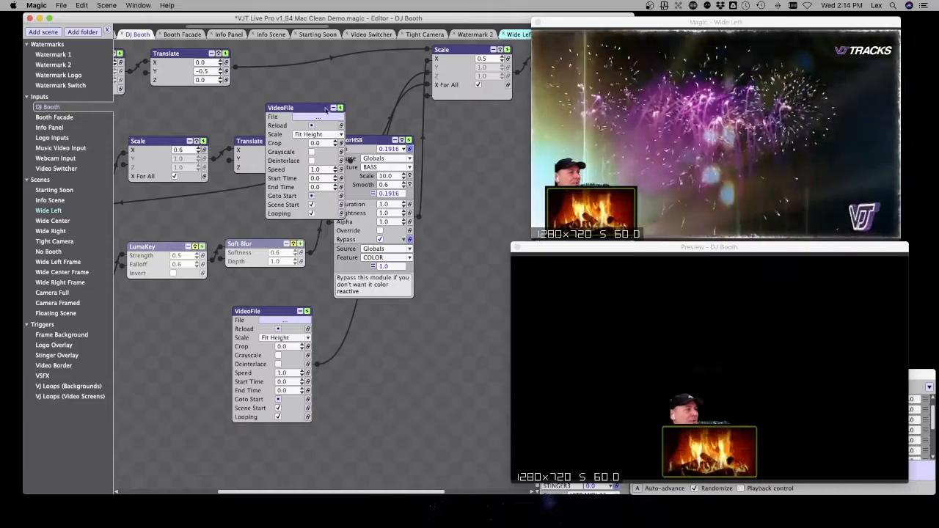
Place the new VideoFile module below the combining Scale module and load Dancing Santa - Small HAP.mov into it.
{"action": "left_click_drag", "start_coordinate": [272, 78], "coordinate": [260, 50]}
{"action": "left_click_drag", "start_coordinate": [305, 106], "coordinate": [334, 75]}
{"action": "left_click_drag", "start_coordinate": [146, 53], "coordinate": [372, 138]}
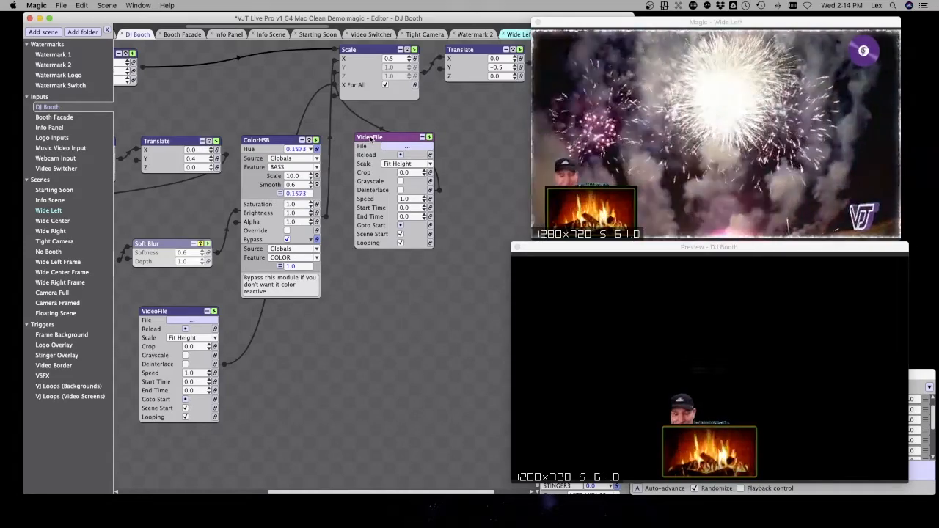
{"action": "left_click", "coordinate": [407, 146]}
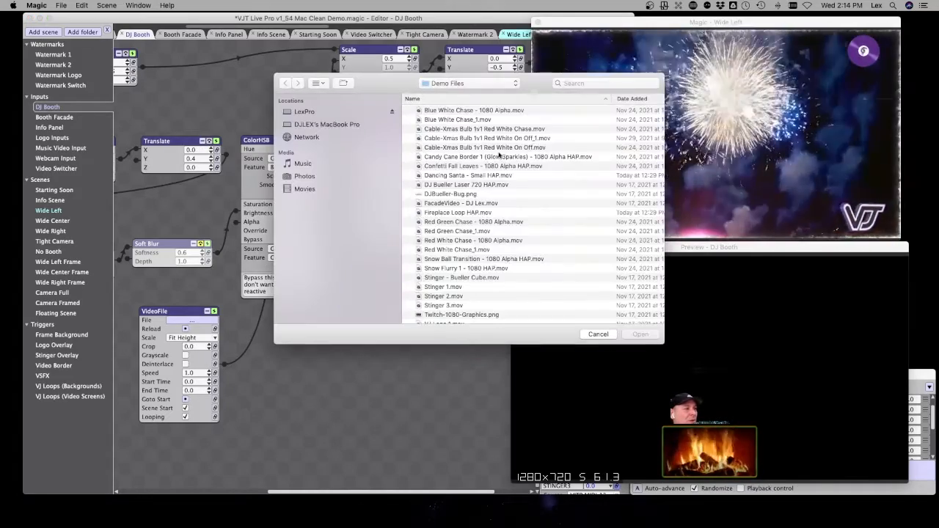
{"action": "left_click", "coordinate": [470, 176]}
{"action": "double_click", "coordinate": [469, 176]}
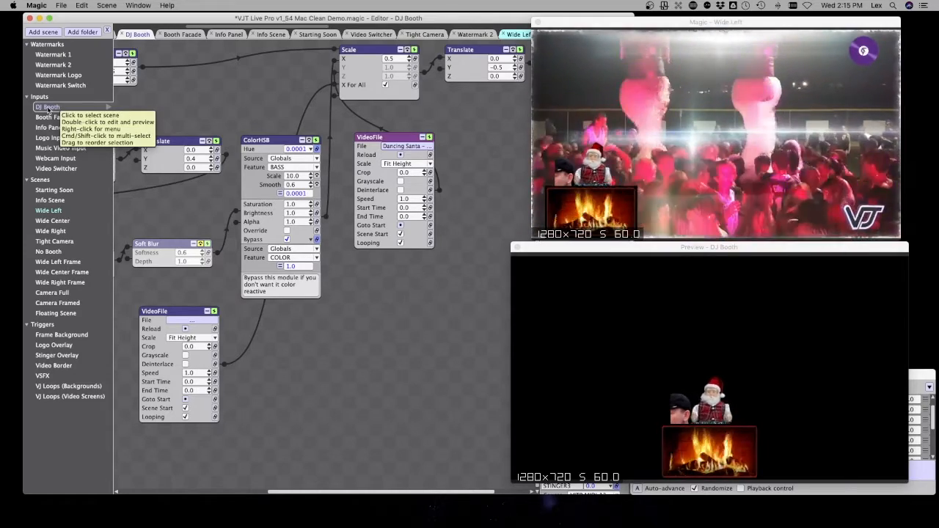
Switch the live output through Wide Right to Wide Center Frame, and reopen the DJ Booth scene for editing and preview.
{"action": "key", "text": "ctrl+Tab"}
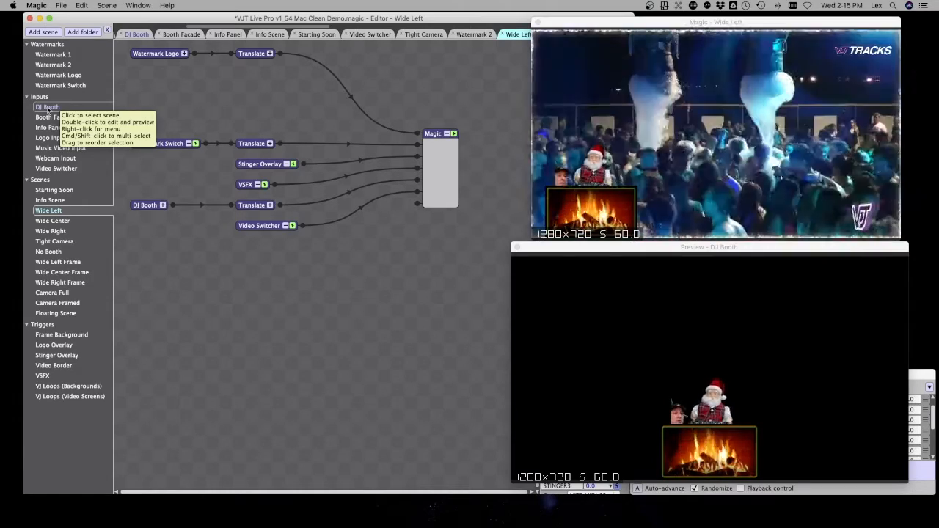
{"action": "key", "text": "ctrl+Tab"}
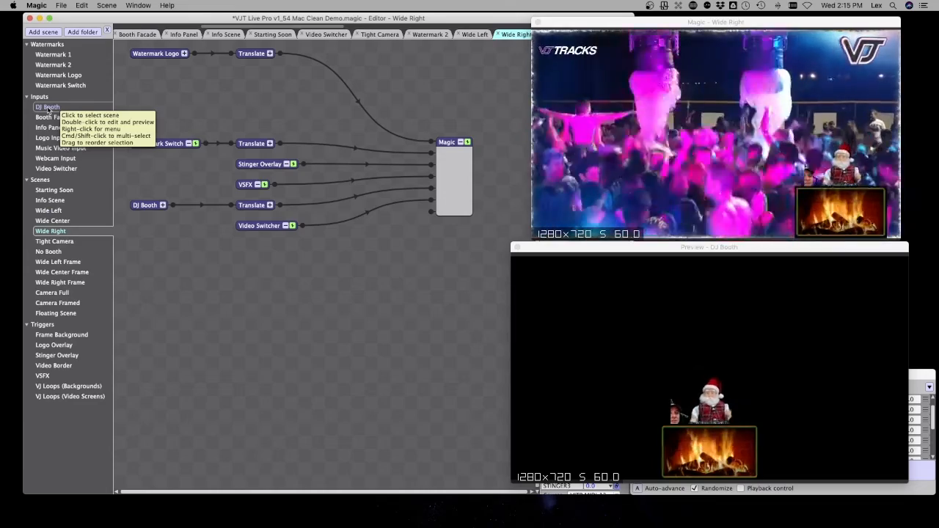
{"action": "key", "text": "ctrl+Tab"}
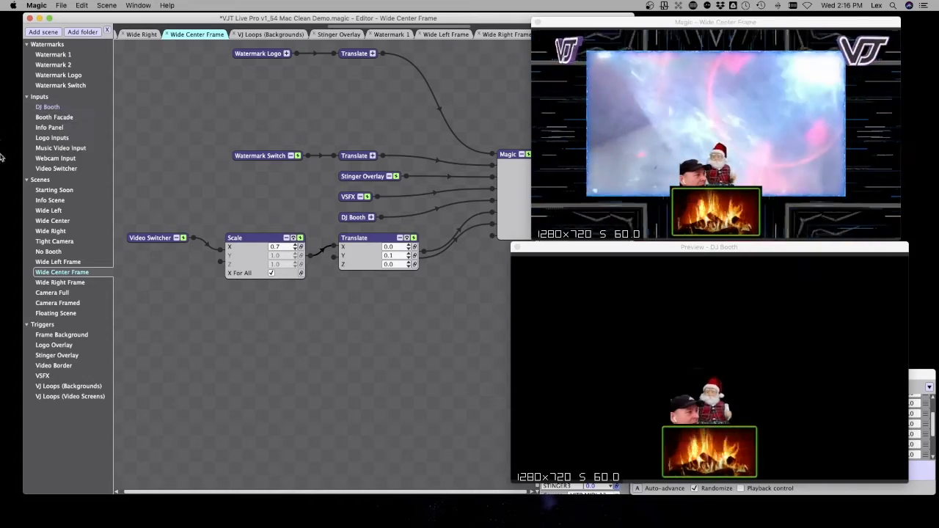
{"action": "double_click", "coordinate": [66, 109]}
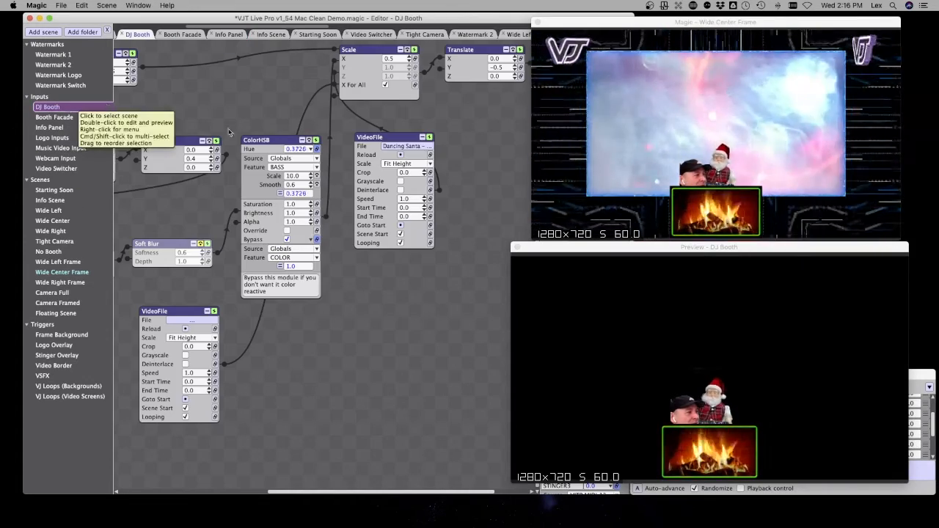
Move the Dancing Santa VideoFile module below ColorHSB, insert a Scale module on its output and place it above the VideoFile.
{"action": "left_click_drag", "start_coordinate": [395, 138], "coordinate": [316, 334]}
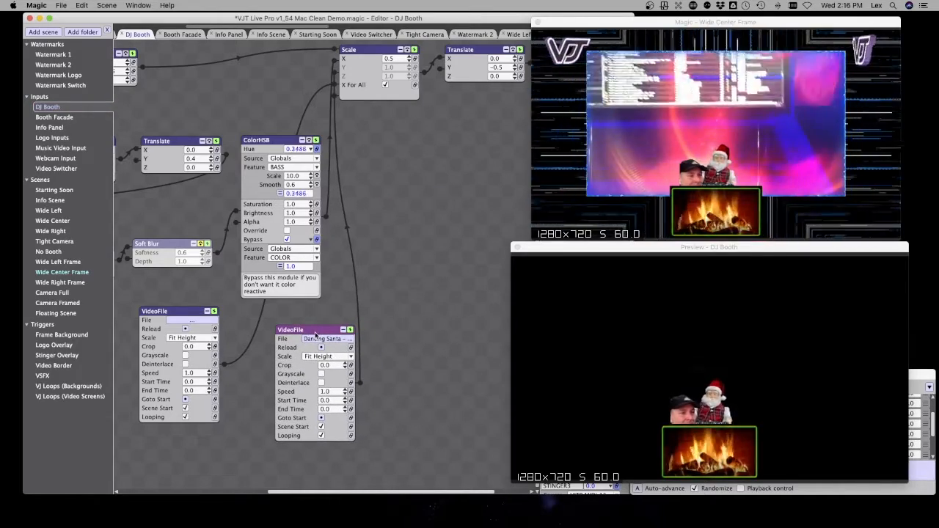
{"action": "right_click", "coordinate": [317, 334]}
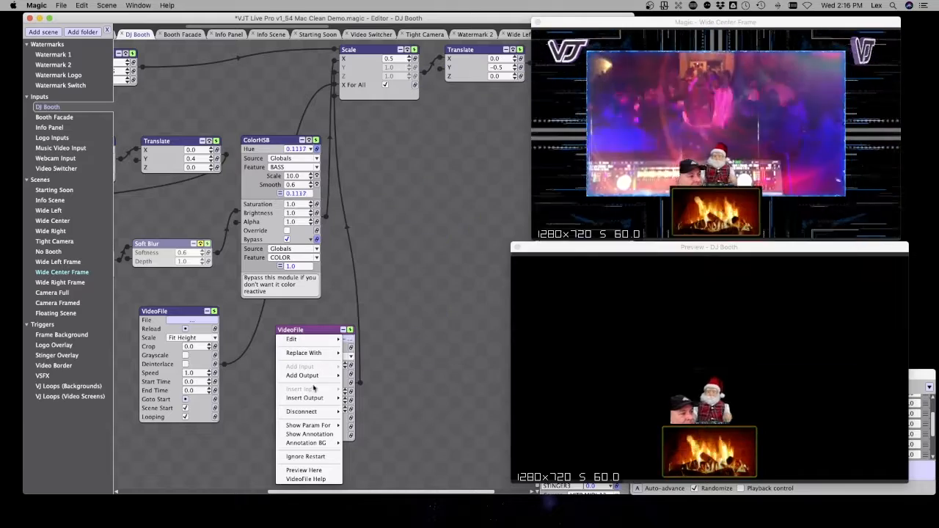
{"action": "mouse_move", "coordinate": [314, 398]}
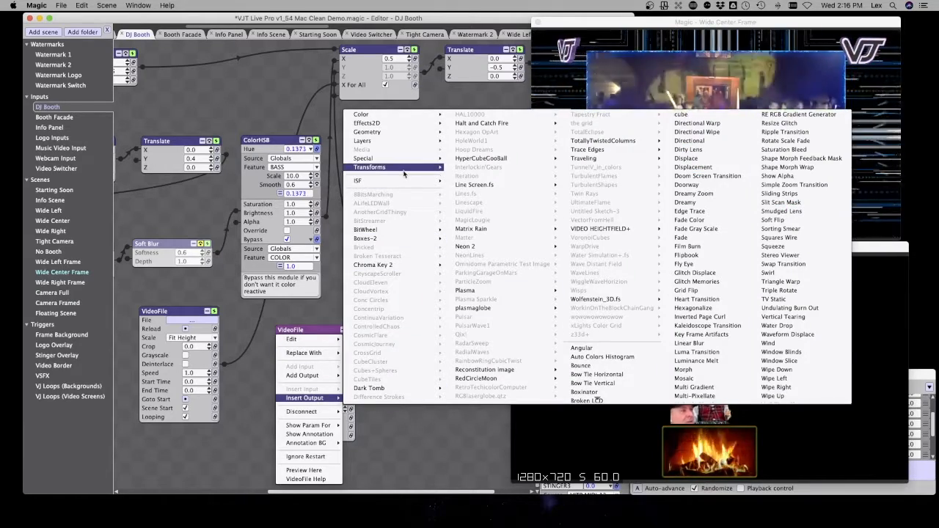
{"action": "mouse_move", "coordinate": [404, 174]}
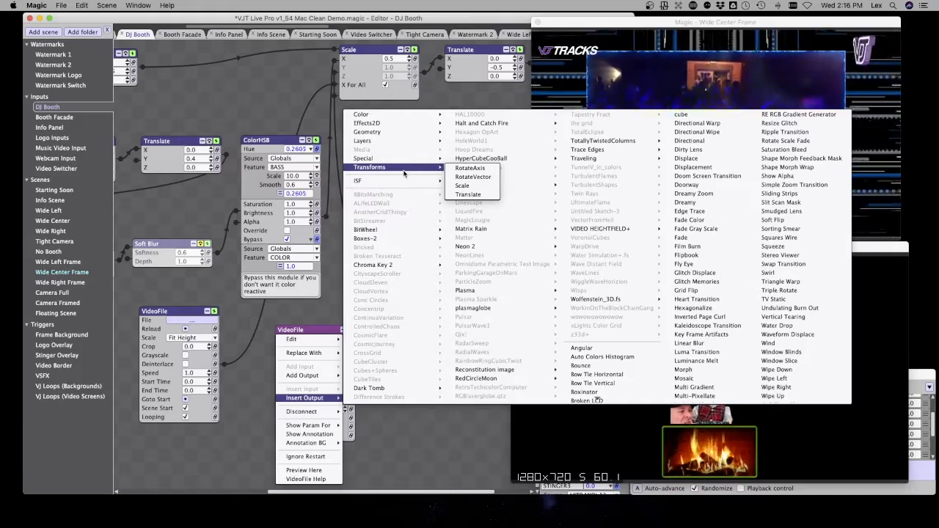
{"action": "left_click", "coordinate": [481, 186]}
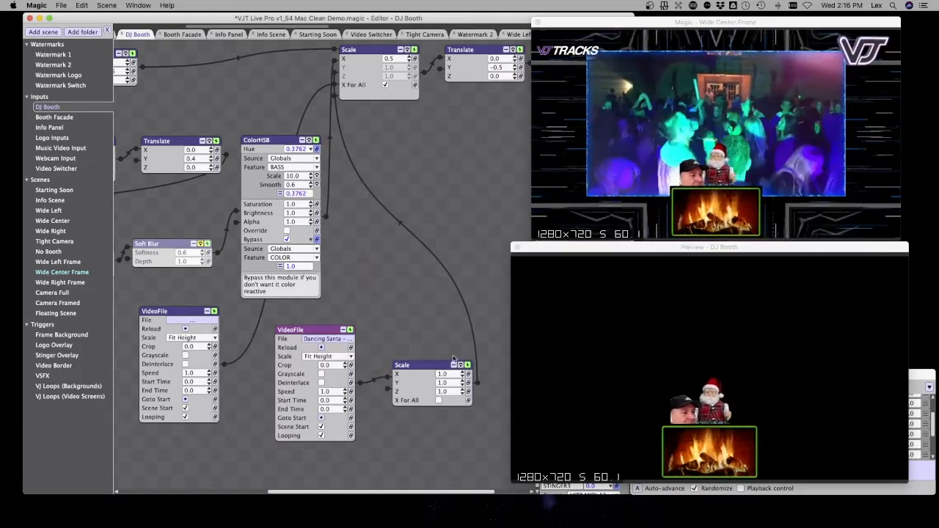
{"action": "left_click_drag", "start_coordinate": [436, 369], "coordinate": [434, 248]}
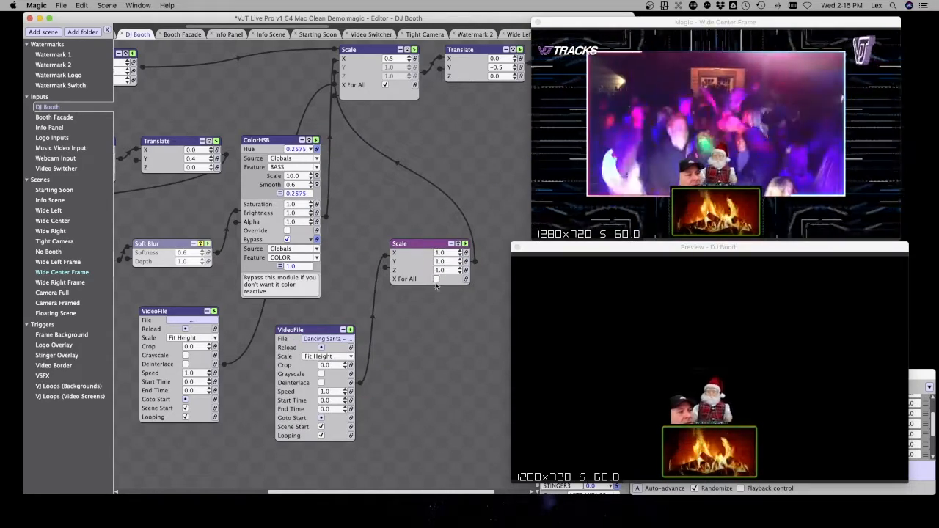
Enable X For All on the Santa's Scale module and set its X scale to 0.5.
{"action": "left_click", "coordinate": [436, 279]}
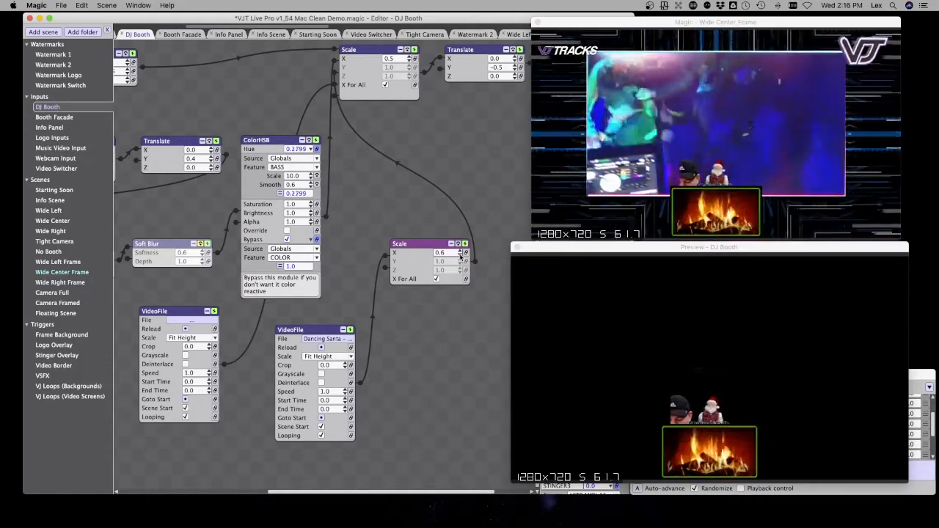
{"action": "left_click", "coordinate": [460, 256]}
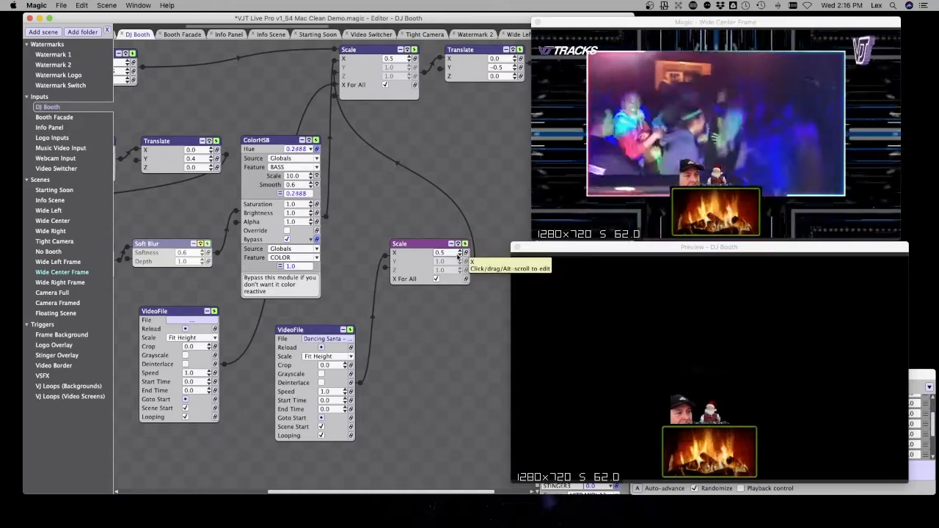
Insert a Translate module on the output of the Santa's Scale module and place it just below that Scale.
{"action": "left_click_drag", "start_coordinate": [440, 247], "coordinate": [409, 246]}
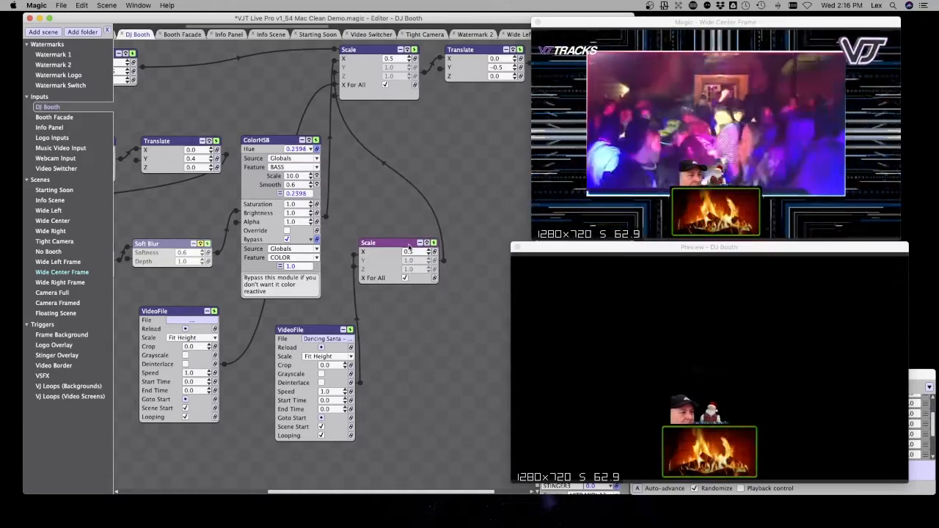
{"action": "right_click", "coordinate": [409, 246]}
{"action": "mouse_move", "coordinate": [398, 311]}
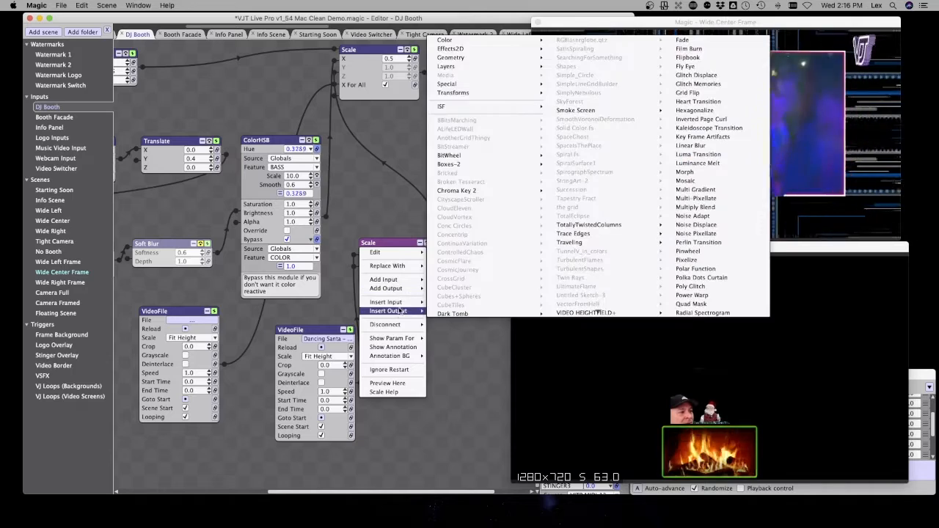
{"action": "mouse_move", "coordinate": [517, 84]}
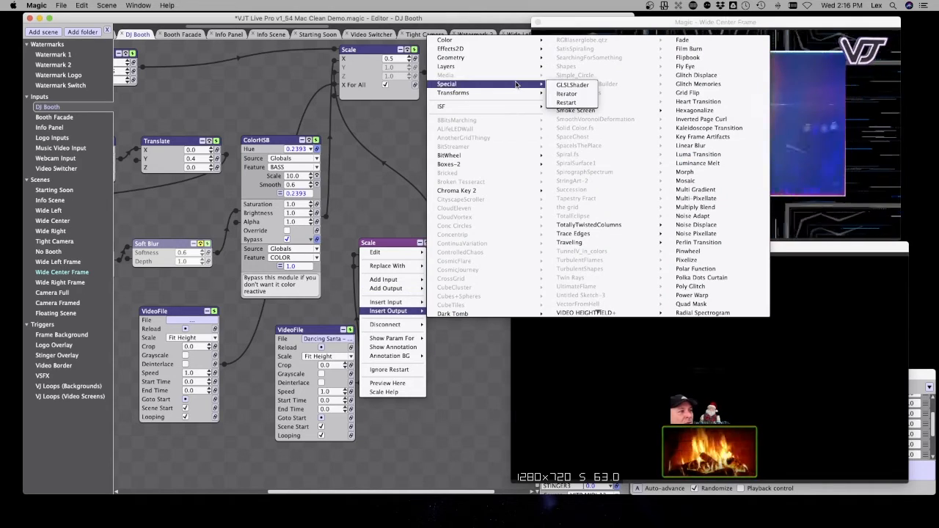
{"action": "left_click", "coordinate": [572, 120]}
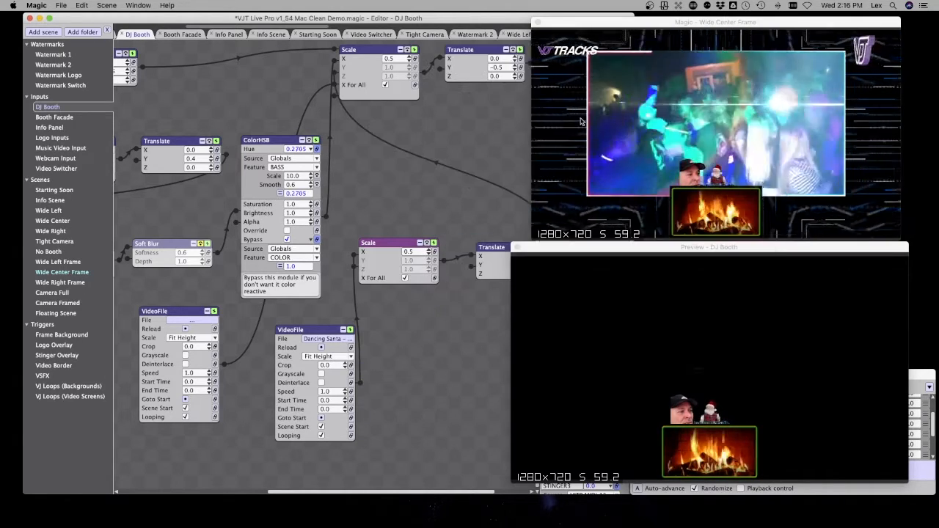
{"action": "left_click_drag", "start_coordinate": [493, 249], "coordinate": [395, 306]}
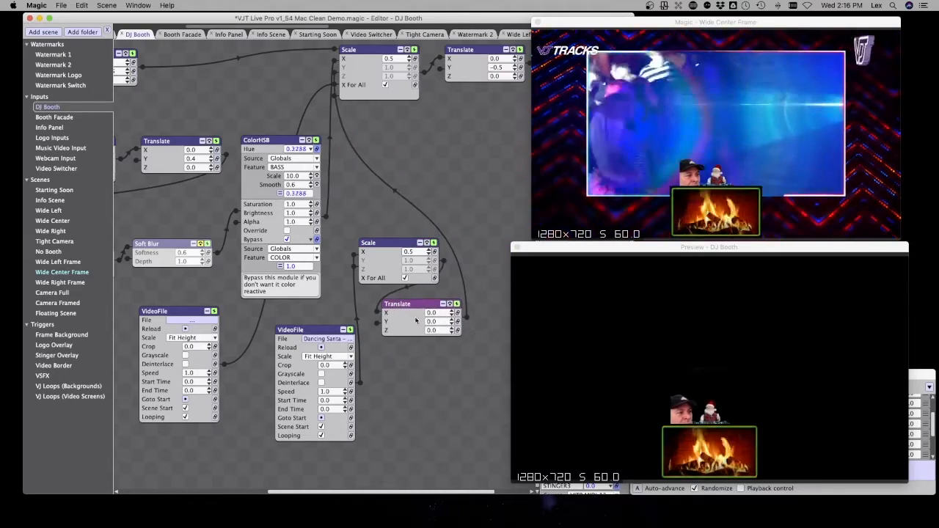
Set the Santa's Translate to X 0.6, Y 0.2 and its Scale X to 0.3, and switch the live output to Tight Camera.
{"action": "left_click", "coordinate": [452, 319]}
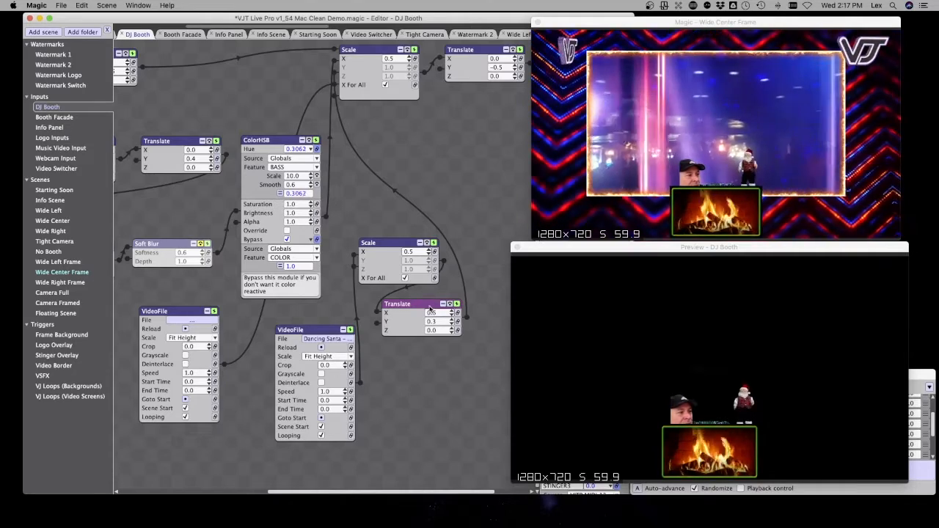
{"action": "left_click_drag", "start_coordinate": [430, 306], "coordinate": [402, 183]}
{"action": "left_click_drag", "start_coordinate": [386, 243], "coordinate": [395, 242]}
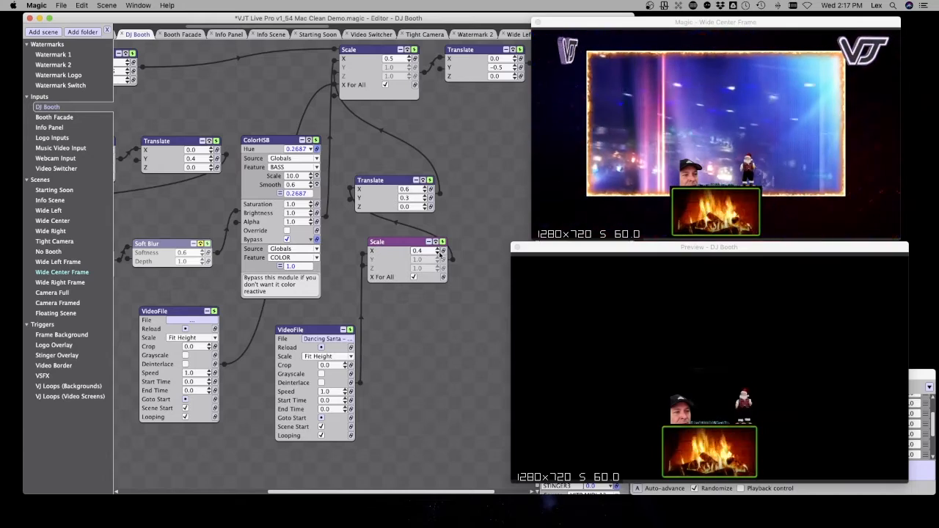
{"action": "left_click", "coordinate": [426, 201]}
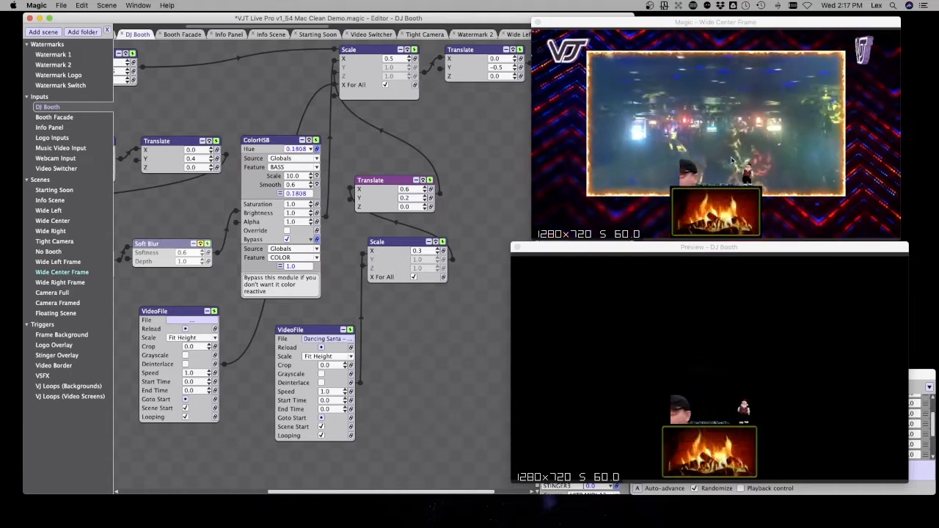
{"action": "key", "text": "6"}
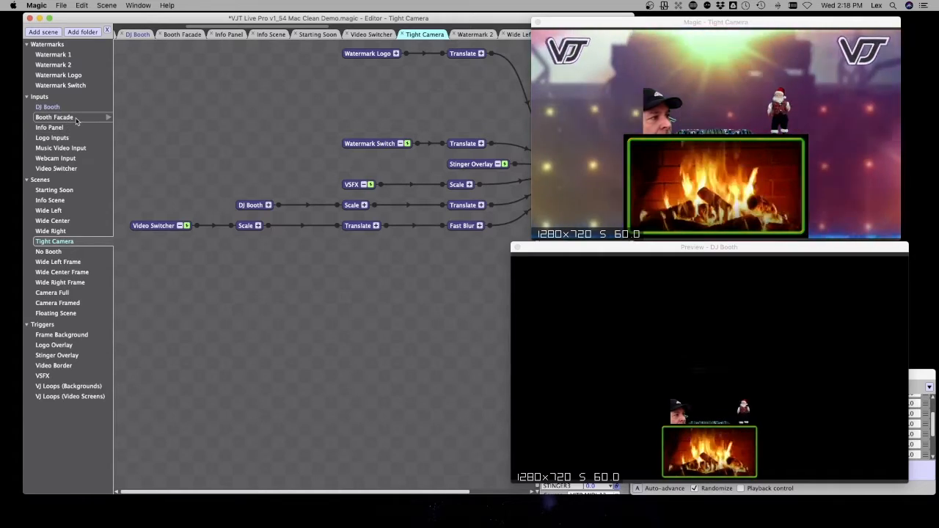
In the Booth Facade scene, replace the FacadeDetails Image module with a VideoFile module and spread the modules apart.
{"action": "left_click", "coordinate": [54, 117]}
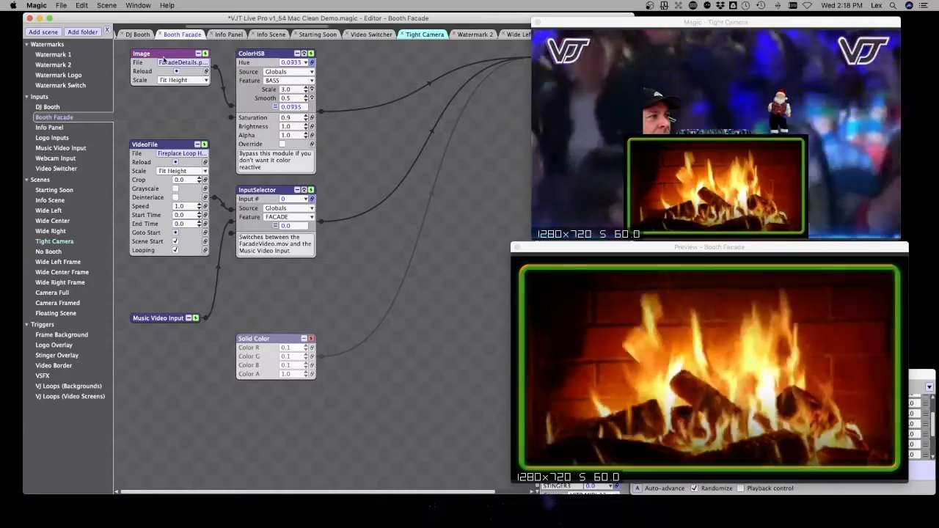
{"action": "left_click_drag", "start_coordinate": [254, 56], "coordinate": [311, 54]}
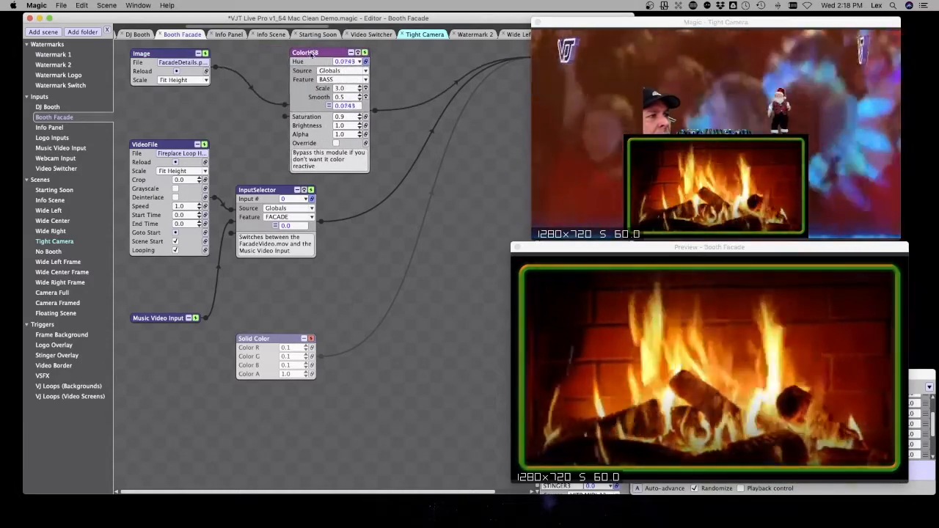
{"action": "right_click", "coordinate": [156, 55]}
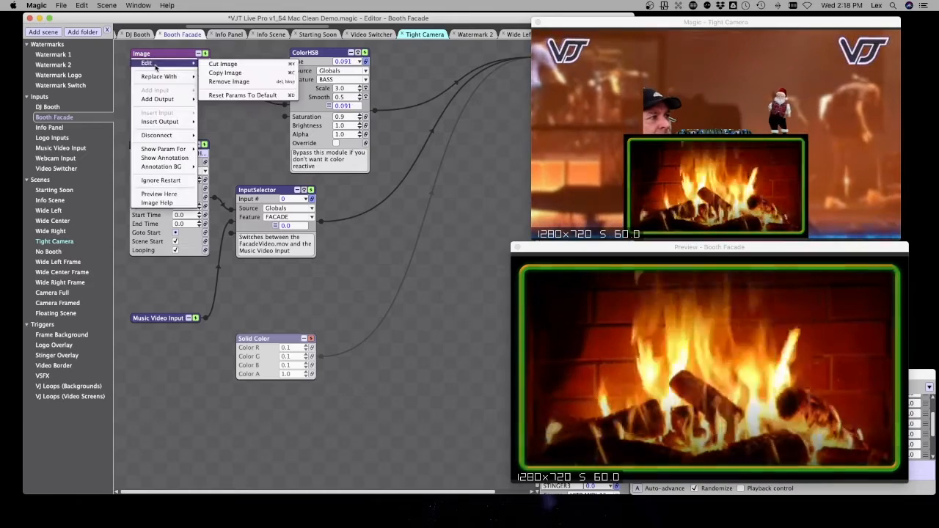
{"action": "mouse_move", "coordinate": [174, 77]}
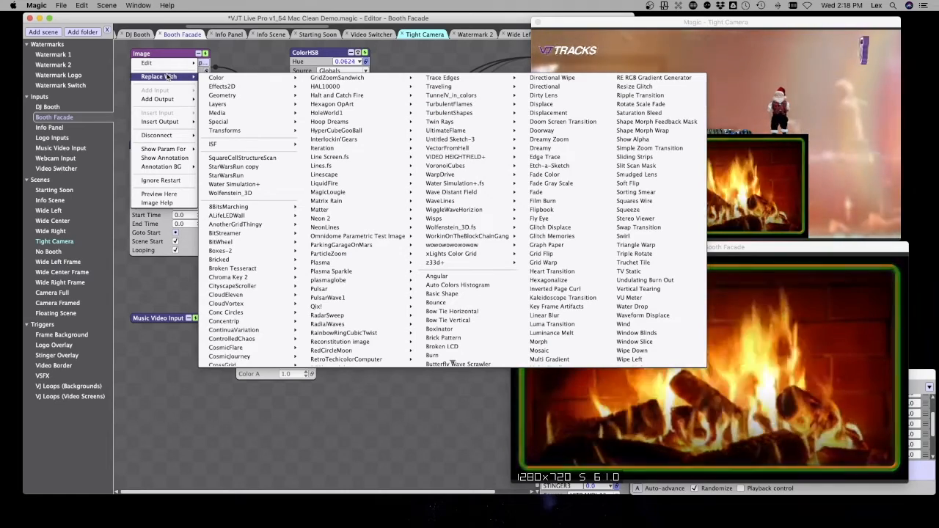
{"action": "mouse_move", "coordinate": [240, 108]}
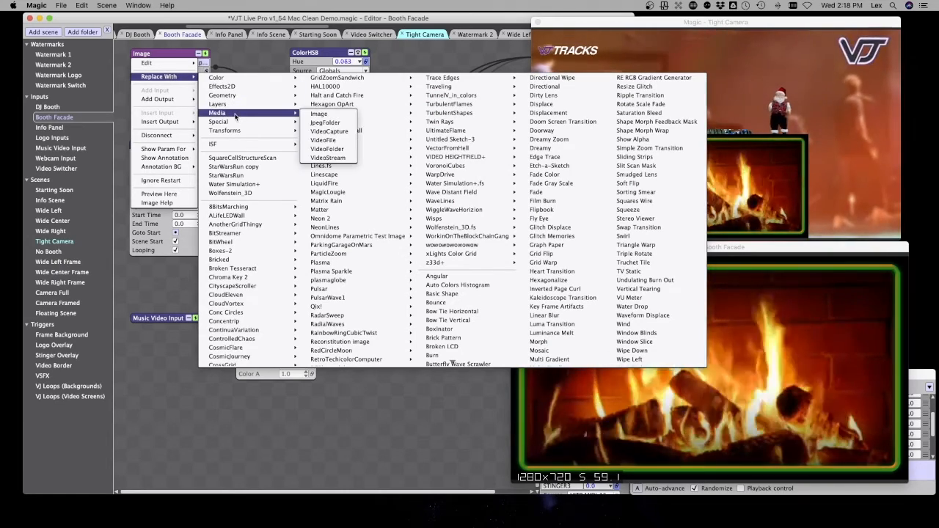
{"action": "left_click", "coordinate": [335, 140]}
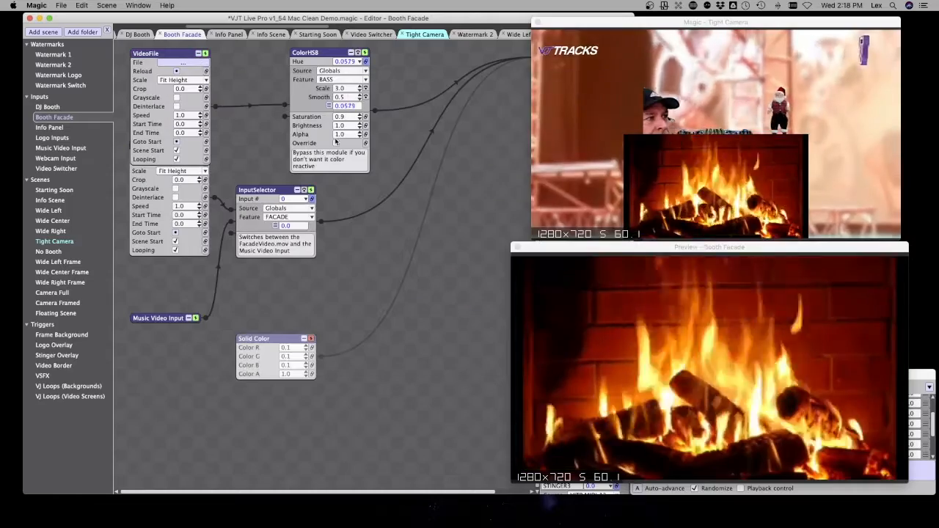
{"action": "left_click_drag", "start_coordinate": [174, 51], "coordinate": [174, 47]}
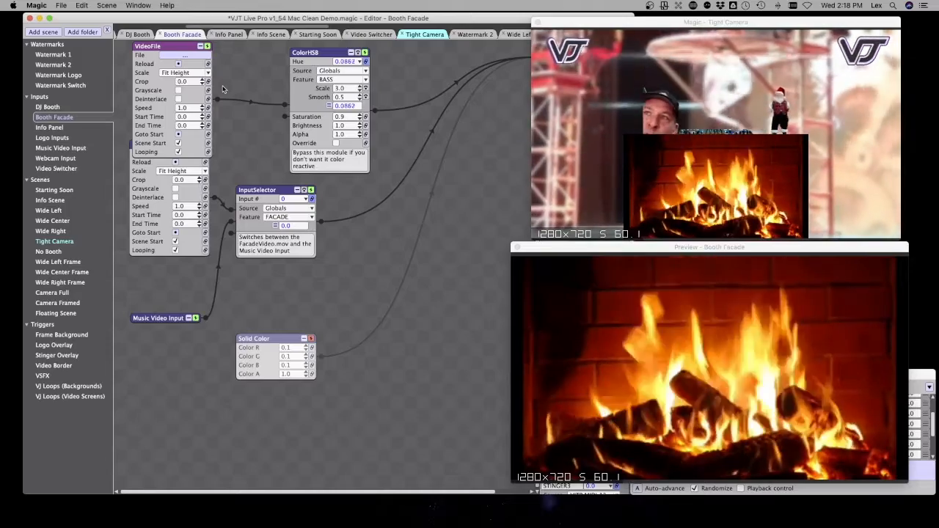
Load Cable-Xmas Bulb 1v1 Red White On Off_1.mov into the new facade VideoFile and bypass the ColorHSB module it feeds.
{"action": "left_click", "coordinate": [185, 55]}
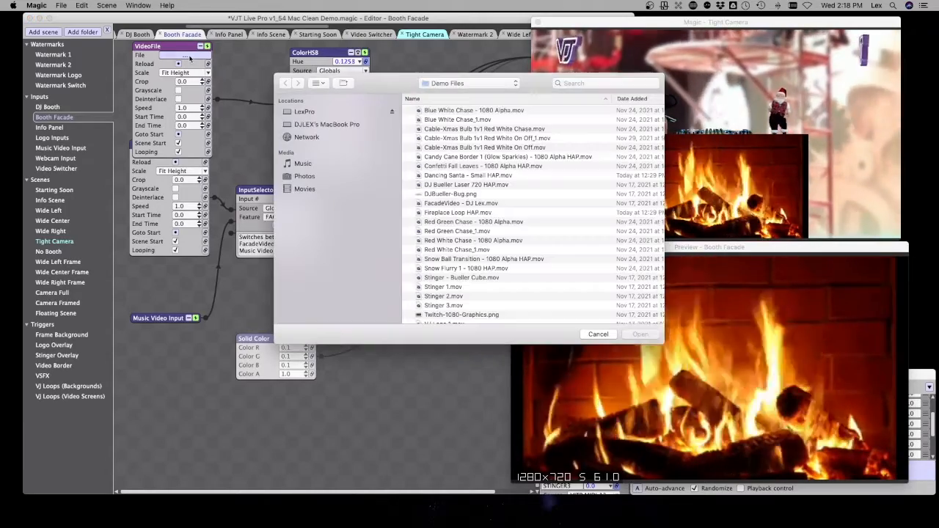
{"action": "double_click", "coordinate": [516, 130]}
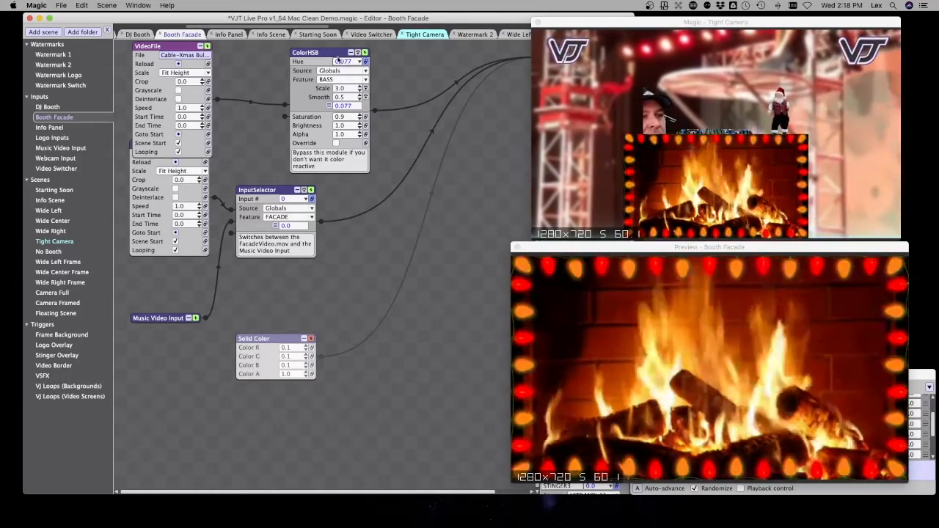
{"action": "mouse_move", "coordinate": [330, 55]}
{"action": "left_mouse_down"}
{"action": "mouse_move", "coordinate": [364, 55]}
{"action": "mouse_move", "coordinate": [317, 54]}
{"action": "left_mouse_up"}
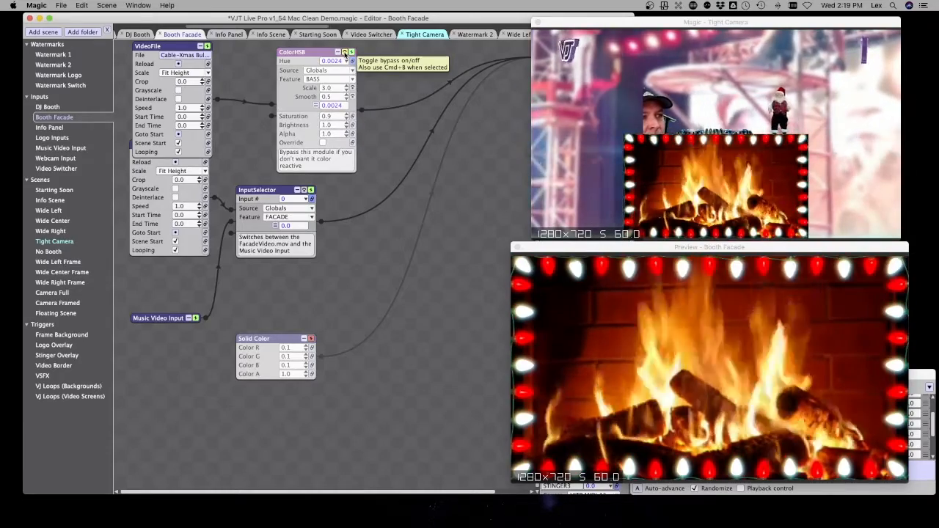
Replace the facade border video with Candy Cane Border 1 (Glow Sparkles) - 1080 Alpha HAP.mov.
{"action": "left_click", "coordinate": [209, 57]}
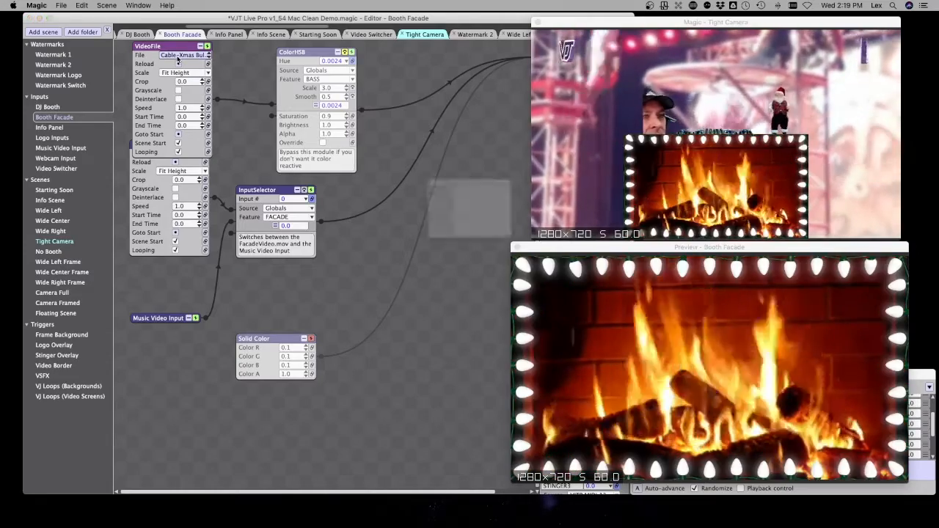
{"action": "scroll", "coordinate": [513, 206], "scroll_direction": "down", "scroll_amount": 1}
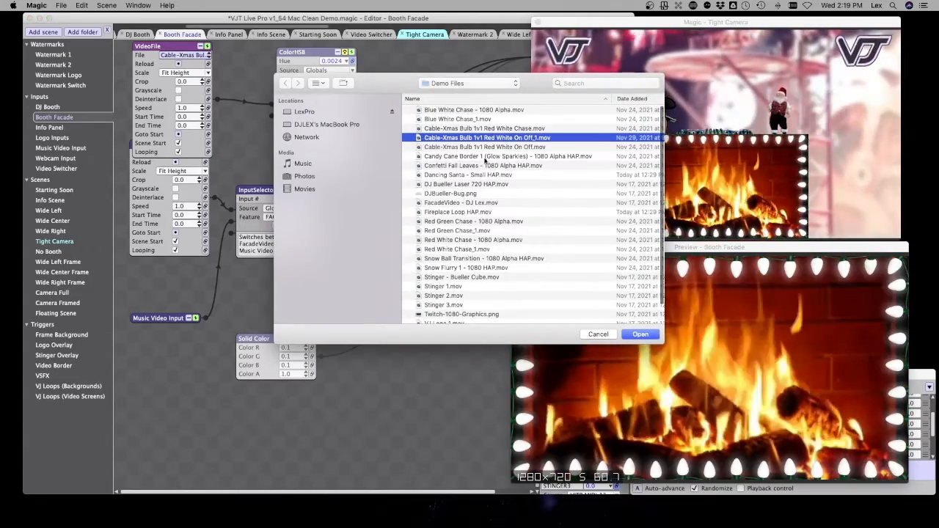
{"action": "double_click", "coordinate": [470, 156]}
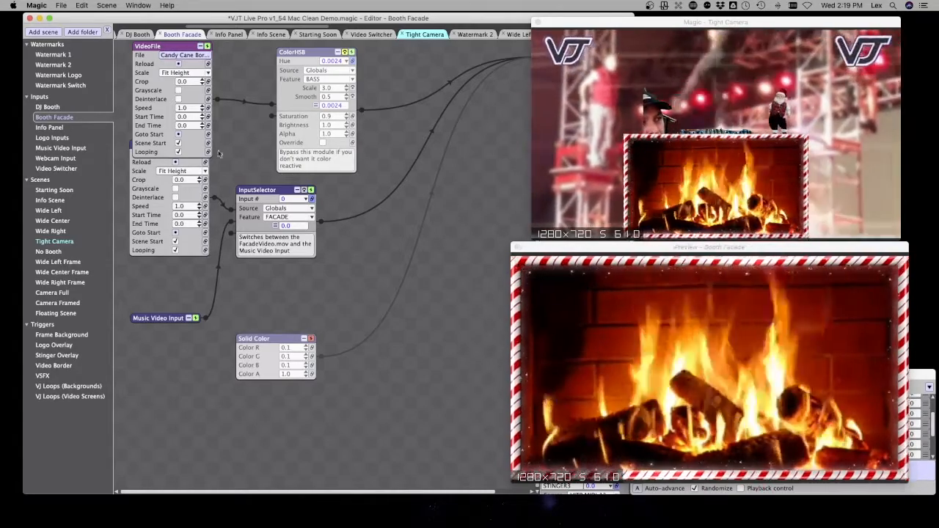
Preview the DJ Booth scene and switch the live output through No Booth to Wide Left Frame to check the booth.
{"action": "left_click", "coordinate": [49, 107]}
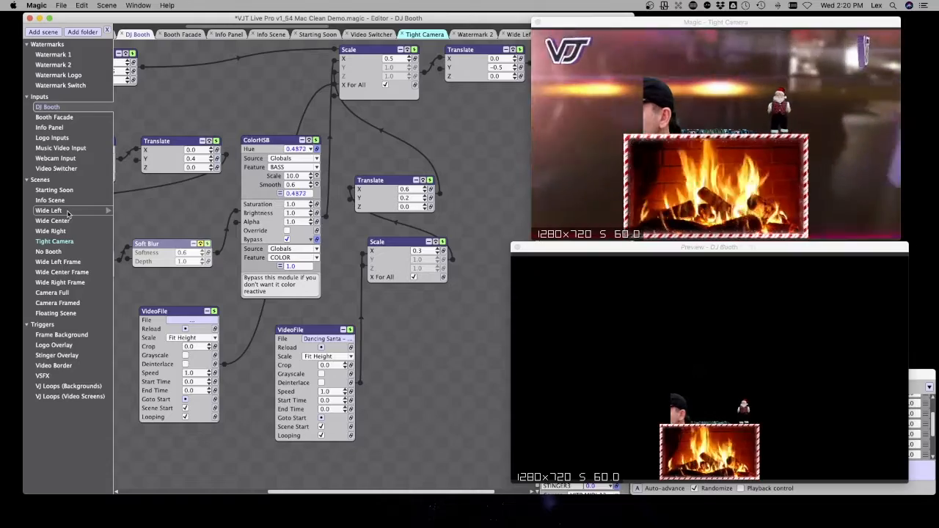
{"action": "key", "text": "Up"}
{"action": "key", "text": "Down"}
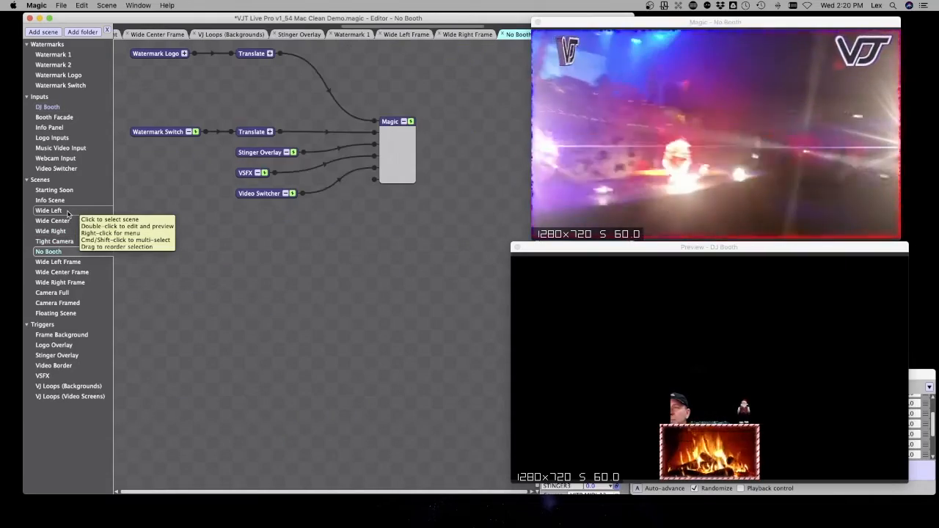
{"action": "key", "text": "Down"}
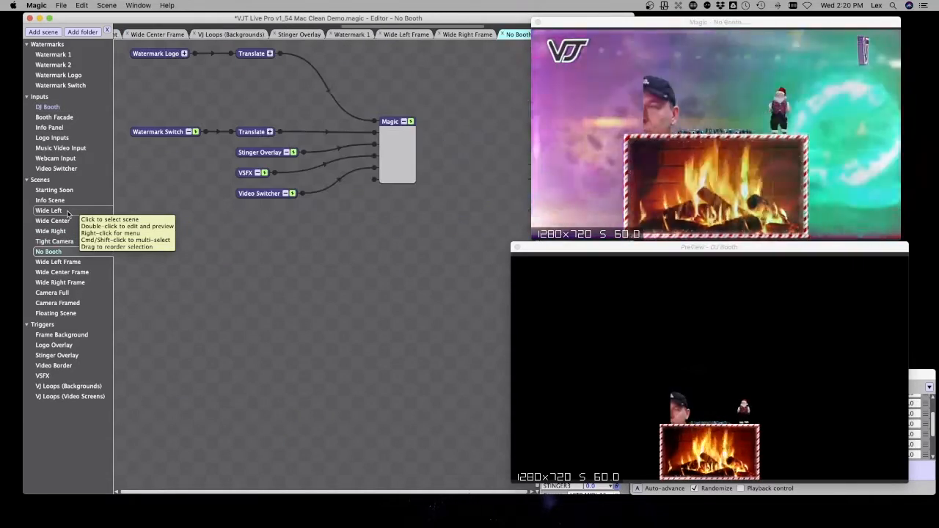
{"action": "key", "text": "Down"}
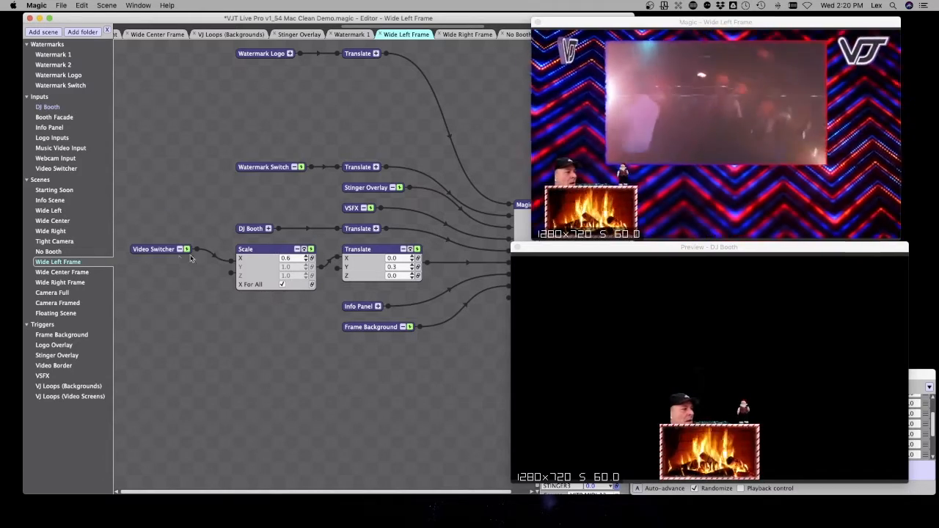
{"action": "scroll", "coordinate": [269, 235], "scroll_direction": "right", "scroll_amount": 2}
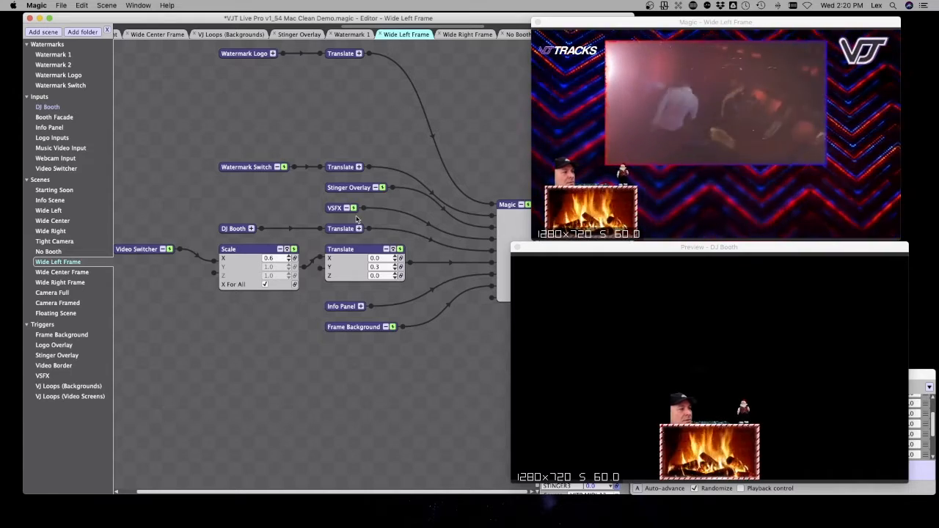
Spread the DJ Booth module and its Translate module apart, expand the Translate's parameters, and toggle its bypass on and off.
{"action": "left_click_drag", "start_coordinate": [239, 230], "coordinate": [150, 172]}
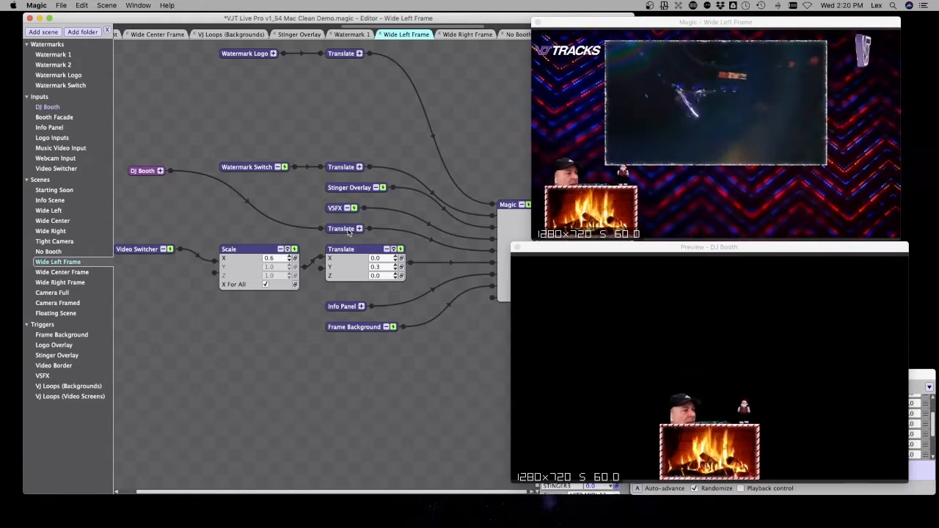
{"action": "left_click_drag", "start_coordinate": [346, 232], "coordinate": [219, 198]}
{"action": "left_click", "coordinate": [243, 208]}
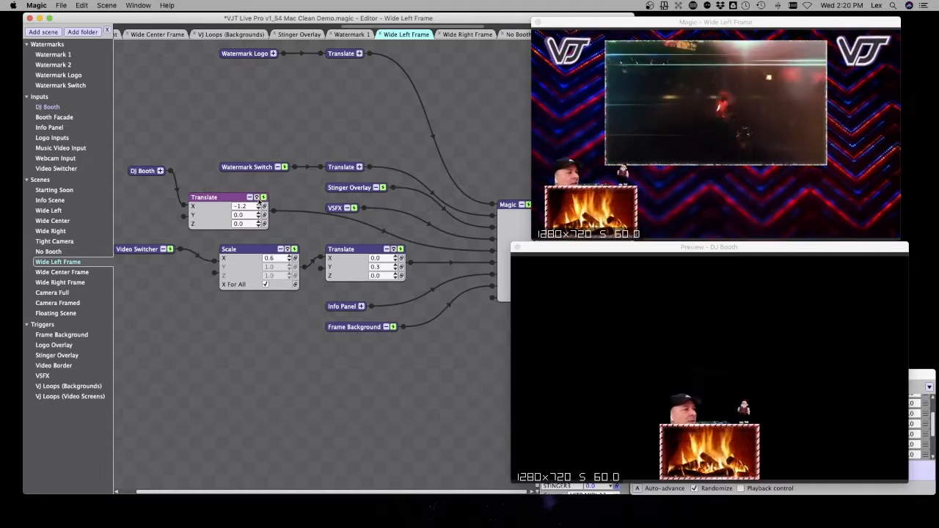
{"action": "left_click", "coordinate": [257, 198]}
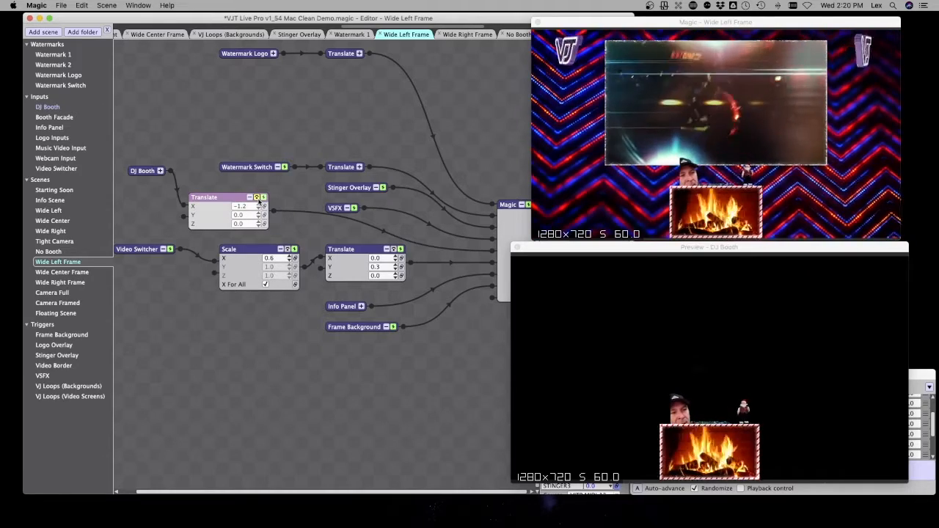
{"action": "left_click", "coordinate": [257, 198]}
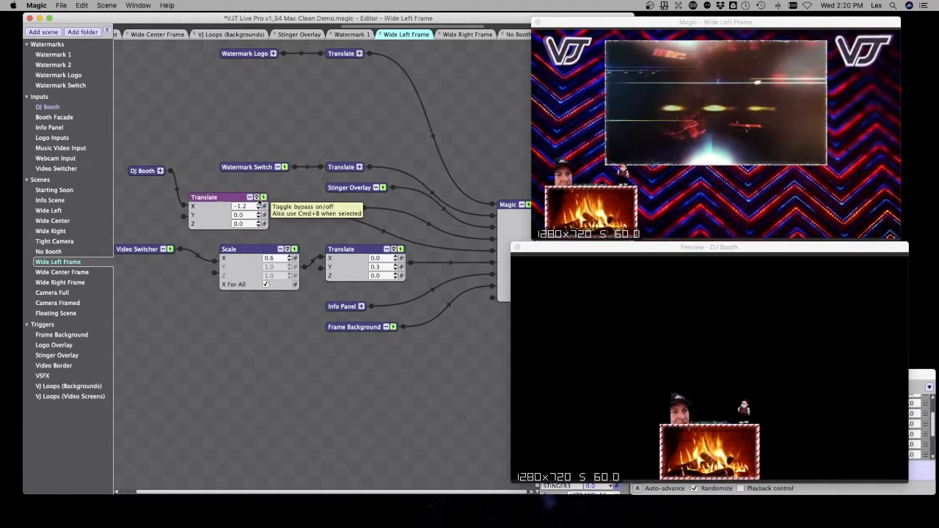
Link the X value of the DJ Booth's Translate to an input and move the module to the open space below Video Switcher.
{"action": "left_click_drag", "start_coordinate": [211, 198], "coordinate": [199, 184]}
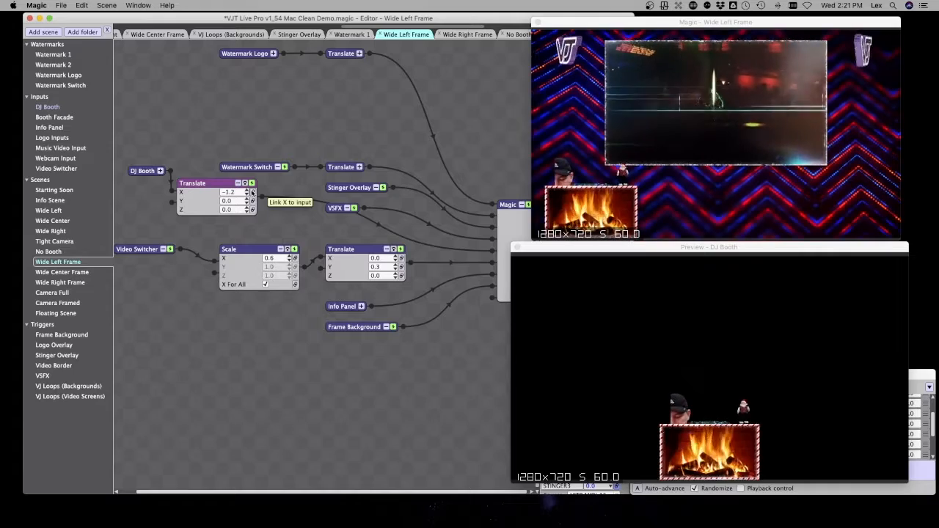
{"action": "left_click", "coordinate": [252, 192]}
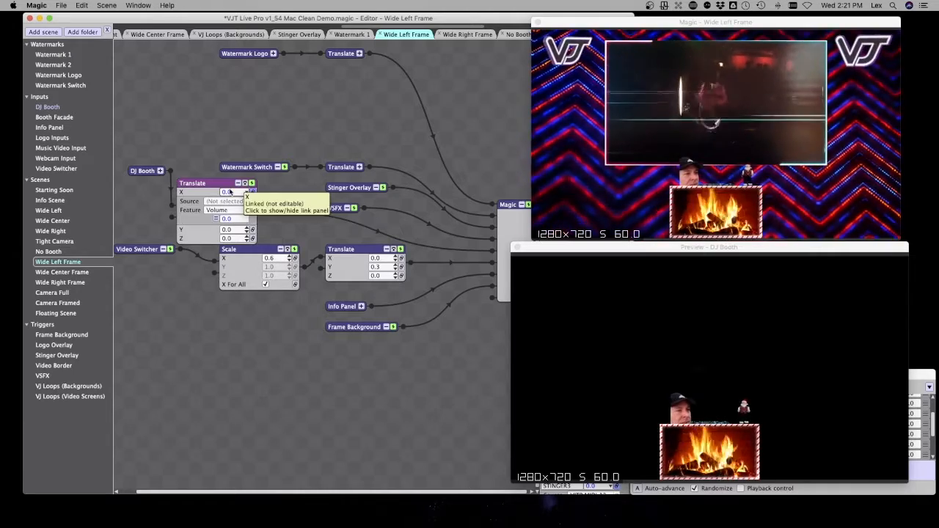
{"action": "left_click_drag", "start_coordinate": [206, 186], "coordinate": [184, 331]}
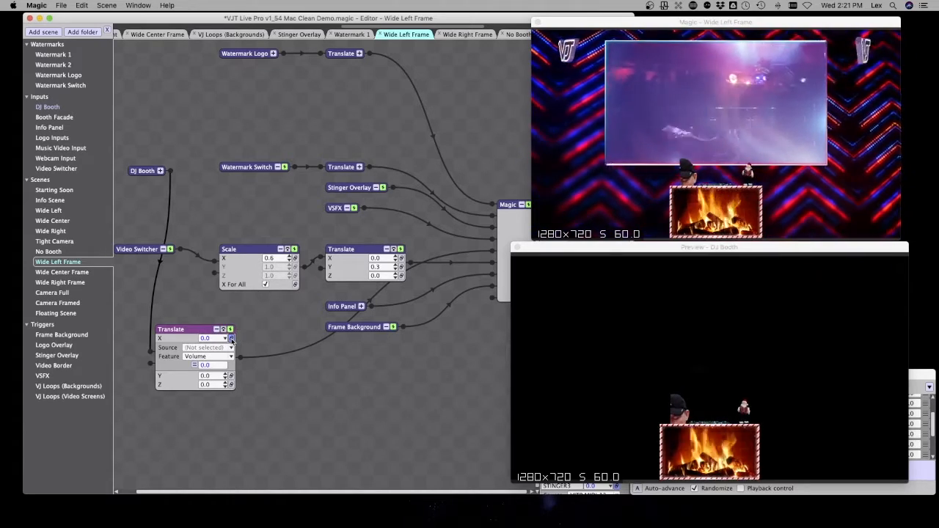
Try driving the Translate's X from the Globals source with the BASS feature, and from the VJTP MIDI 13 source.
{"action": "left_click", "coordinate": [220, 356]}
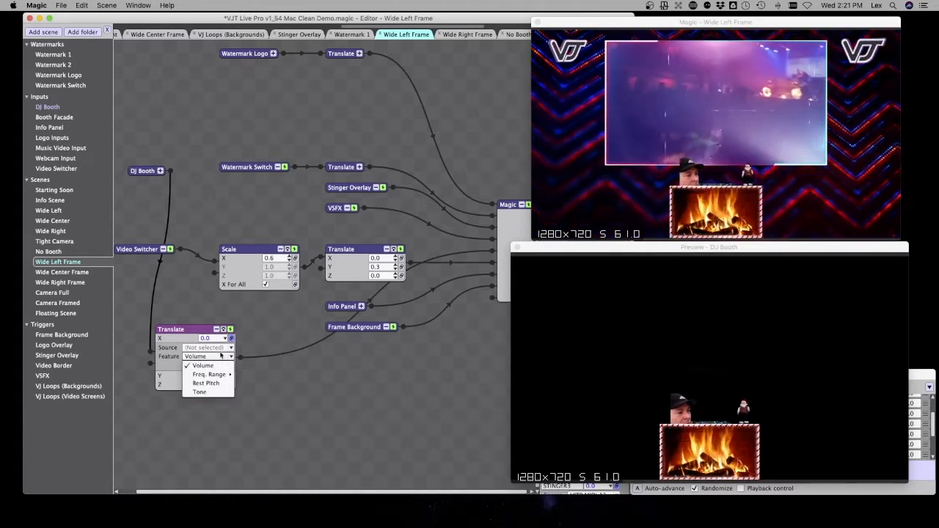
{"action": "left_click", "coordinate": [220, 348]}
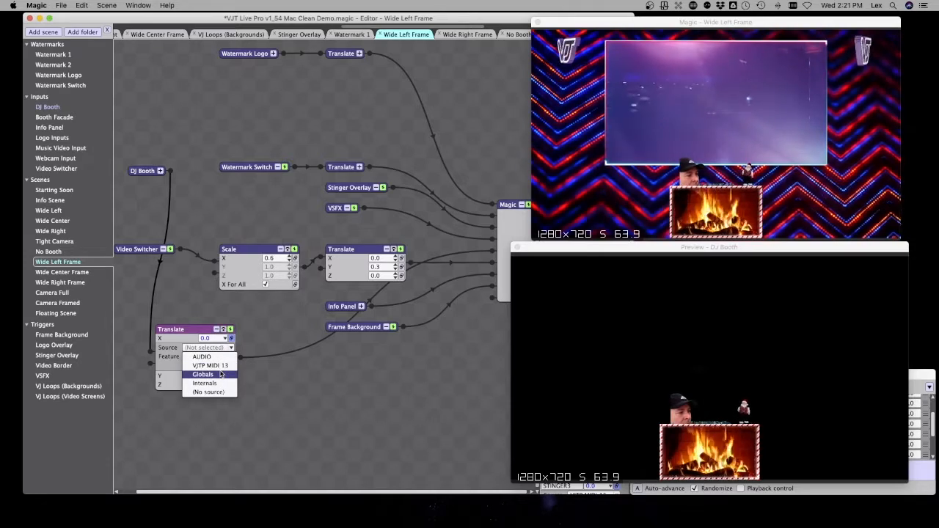
{"action": "left_click", "coordinate": [220, 375]}
{"action": "left_click", "coordinate": [220, 356]}
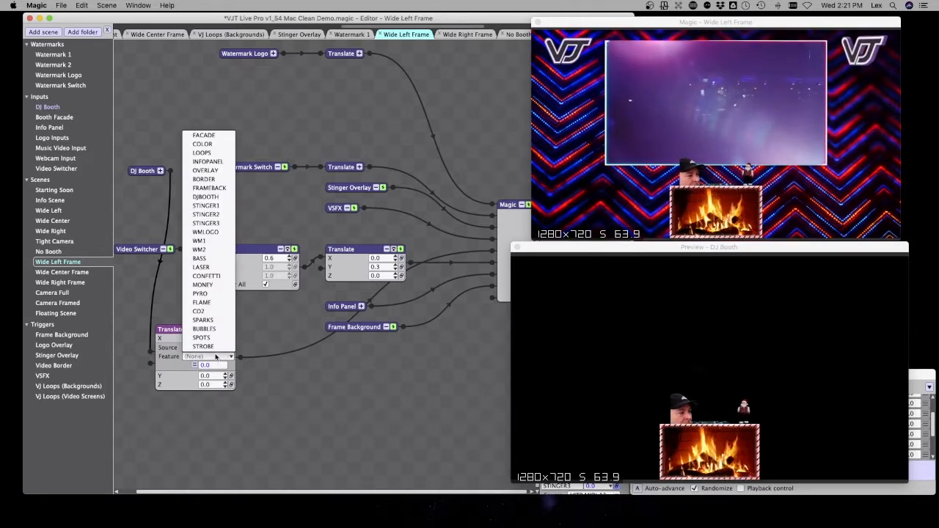
{"action": "left_click", "coordinate": [199, 259]}
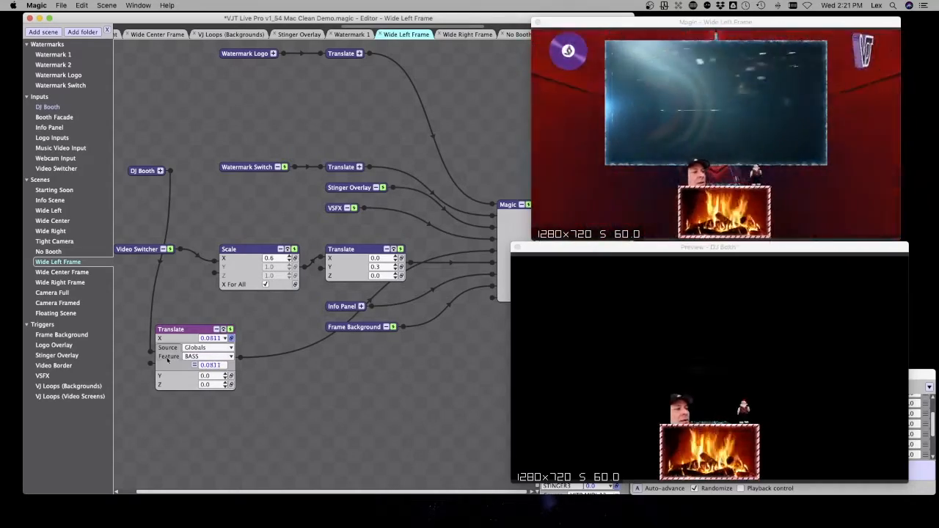
{"action": "left_click", "coordinate": [218, 349]}
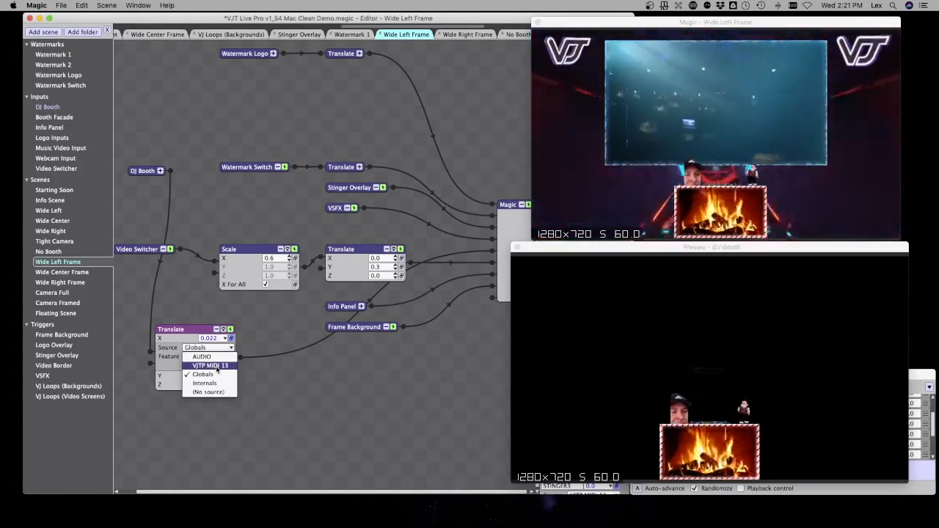
{"action": "left_click", "coordinate": [213, 365]}
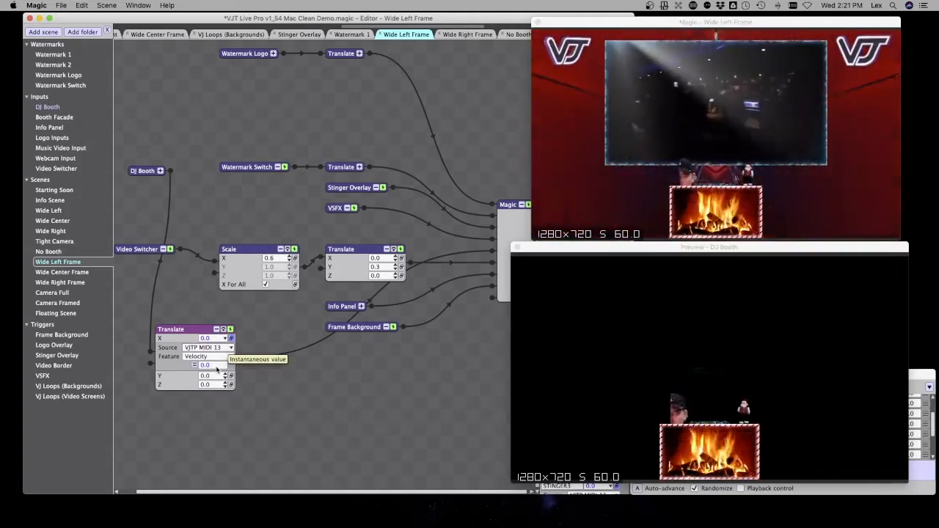
Set the Translate's X link to (No source) and add a Triangle Oscillator modifier to it.
{"action": "left_click", "coordinate": [213, 347]}
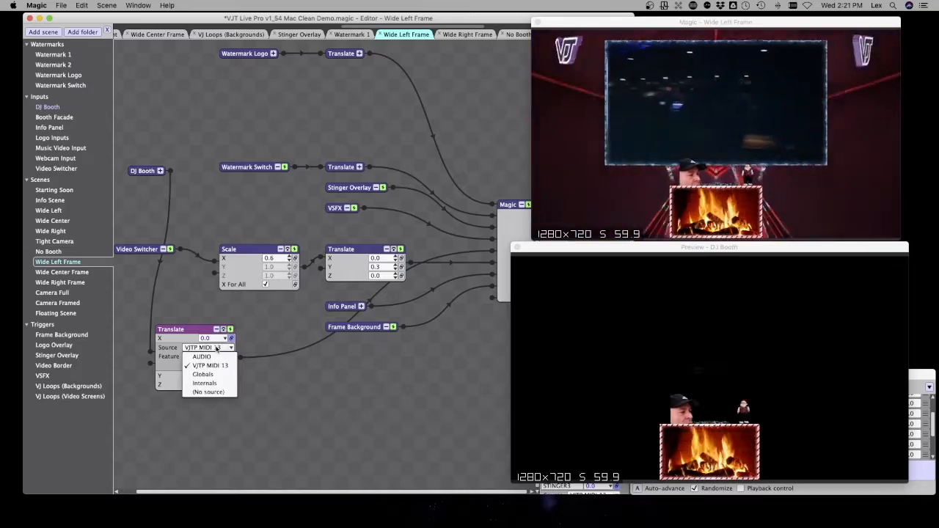
{"action": "left_click", "coordinate": [209, 391]}
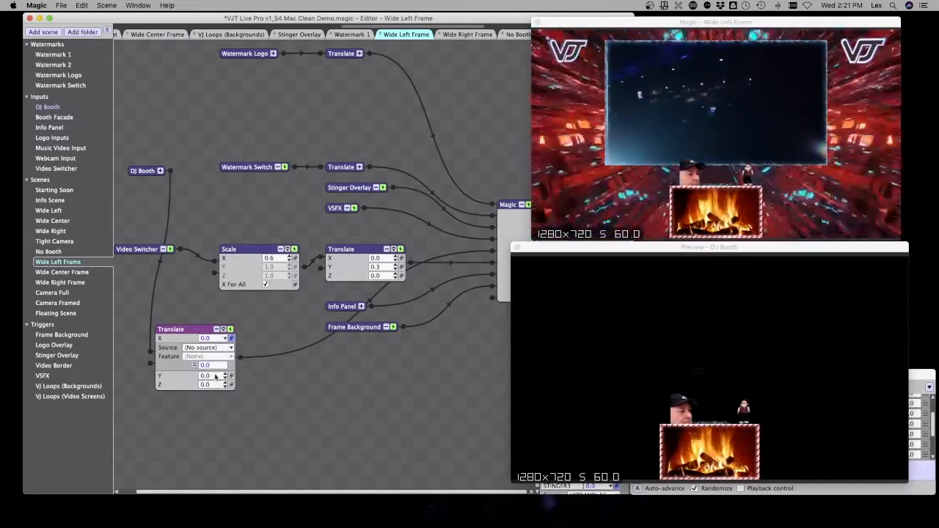
{"action": "left_click", "coordinate": [196, 365]}
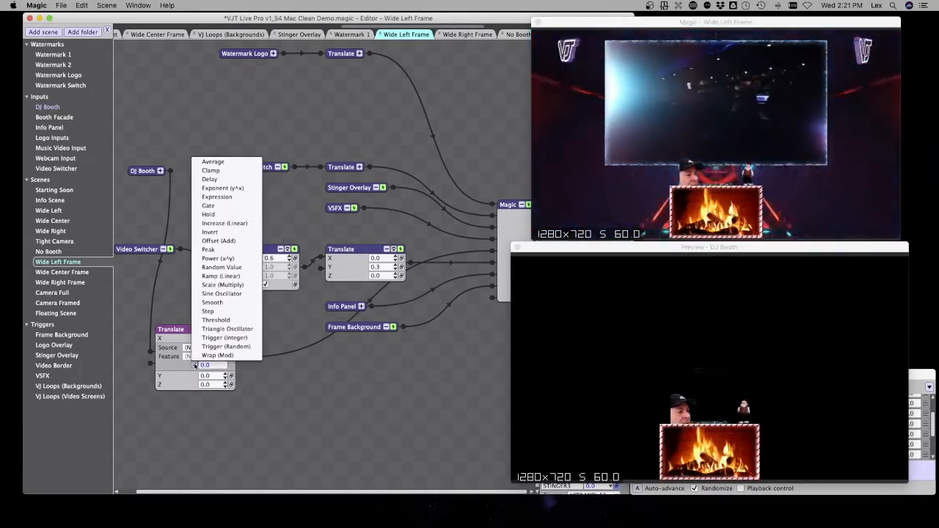
{"action": "left_click", "coordinate": [250, 328]}
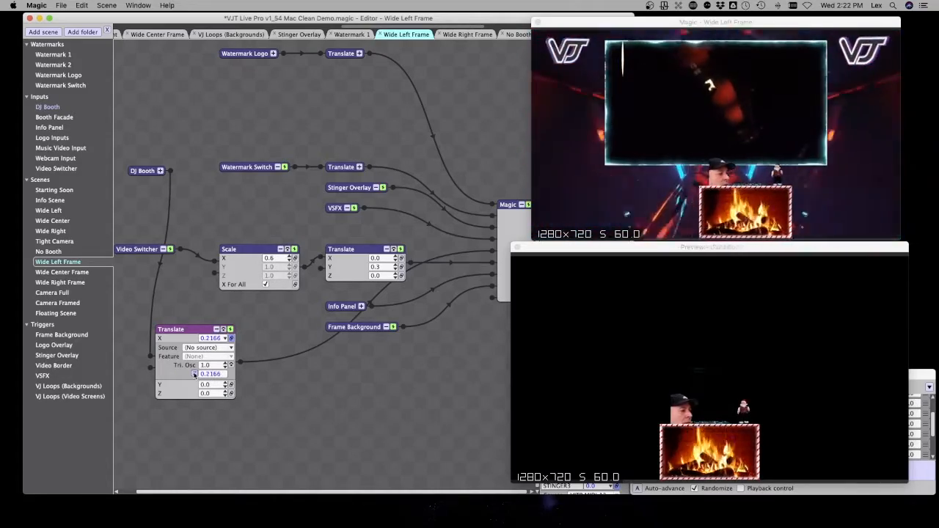
Try an Offset (Add) modifier of -2 placed before the triangle oscillator, and remove it again.
{"action": "left_click", "coordinate": [194, 374]}
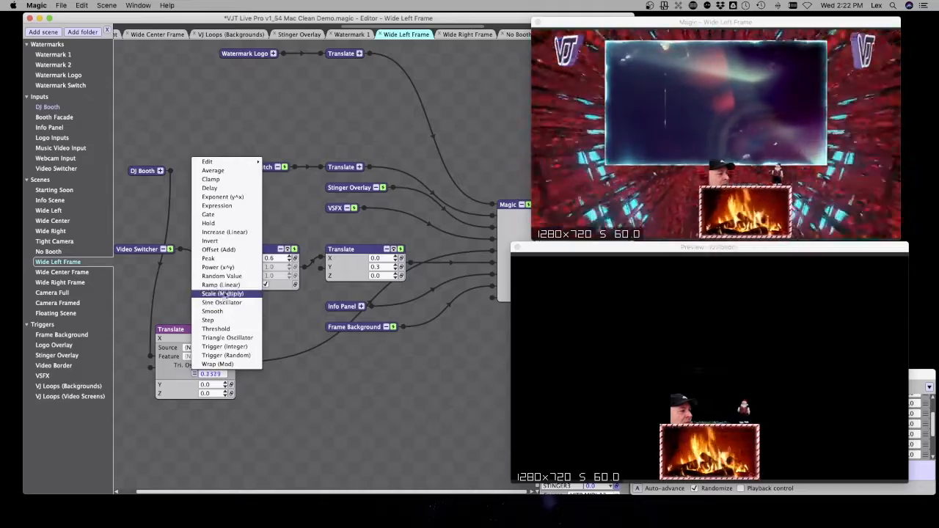
{"action": "left_click", "coordinate": [218, 250]}
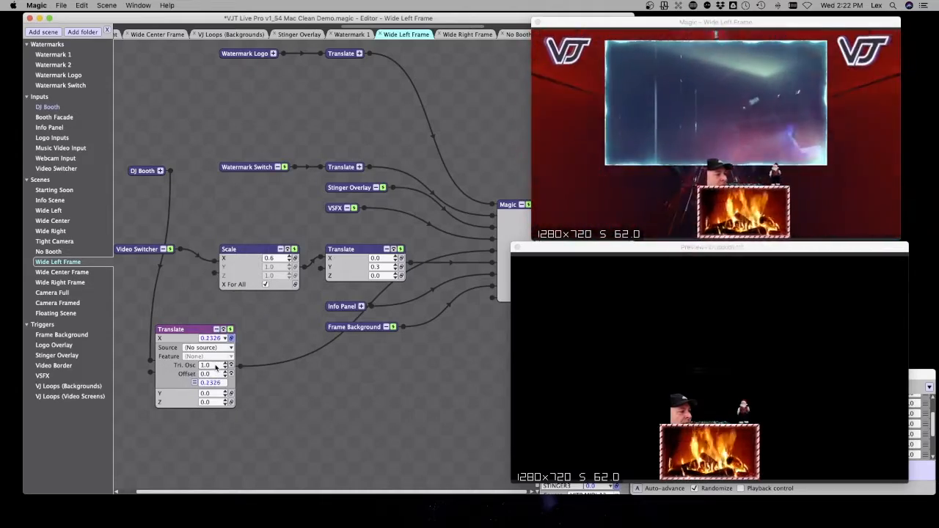
{"action": "left_click_drag", "start_coordinate": [188, 375], "coordinate": [212, 367]}
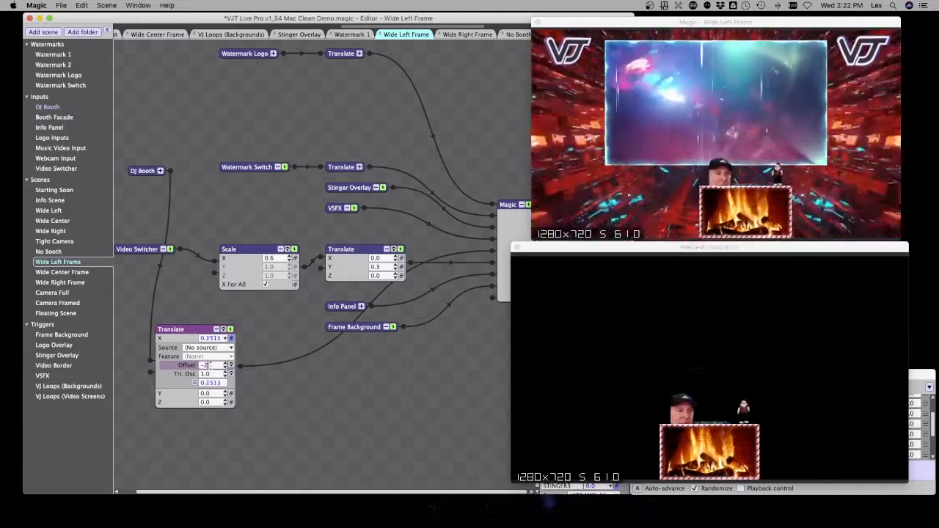
{"action": "key", "text": "Return"}
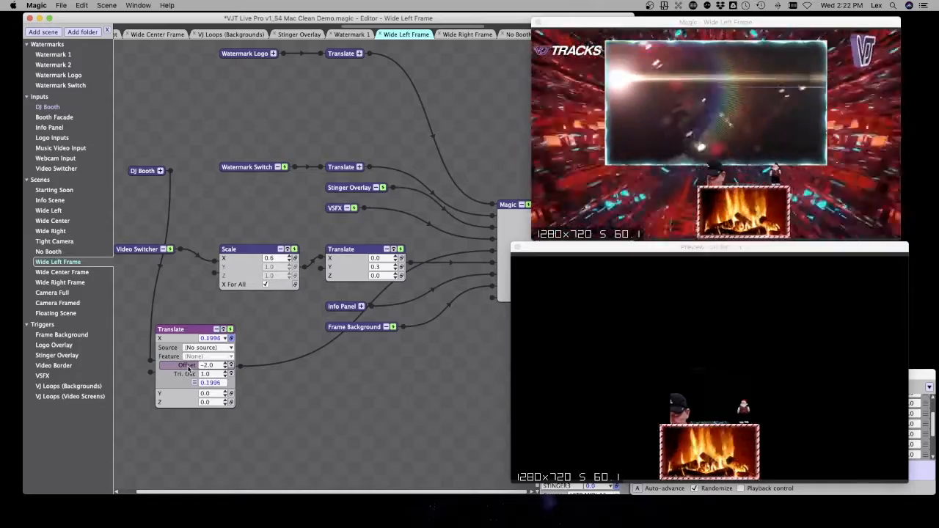
{"action": "key", "text": "BackSpace"}
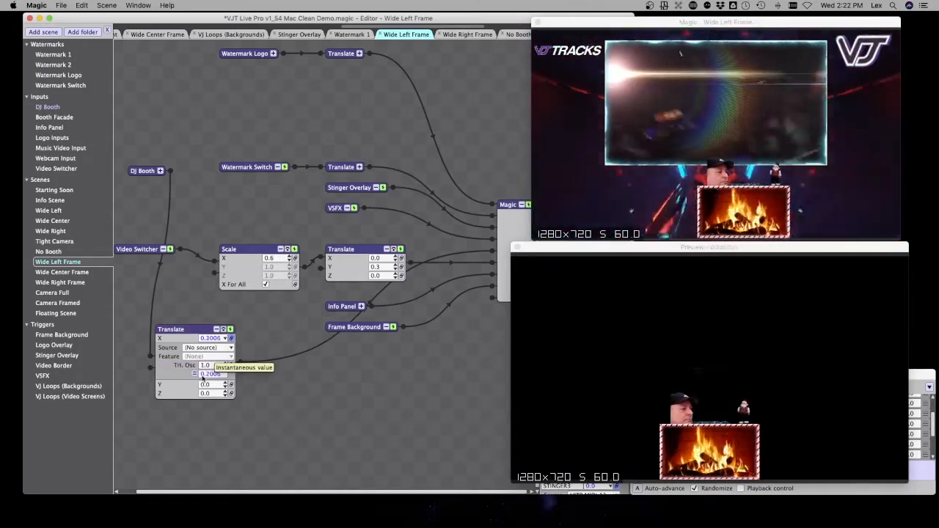
Add a Scale (Multiply) modifier after the triangle oscillator on the Translate's X and set it to 3.
{"action": "right_click", "coordinate": [189, 369]}
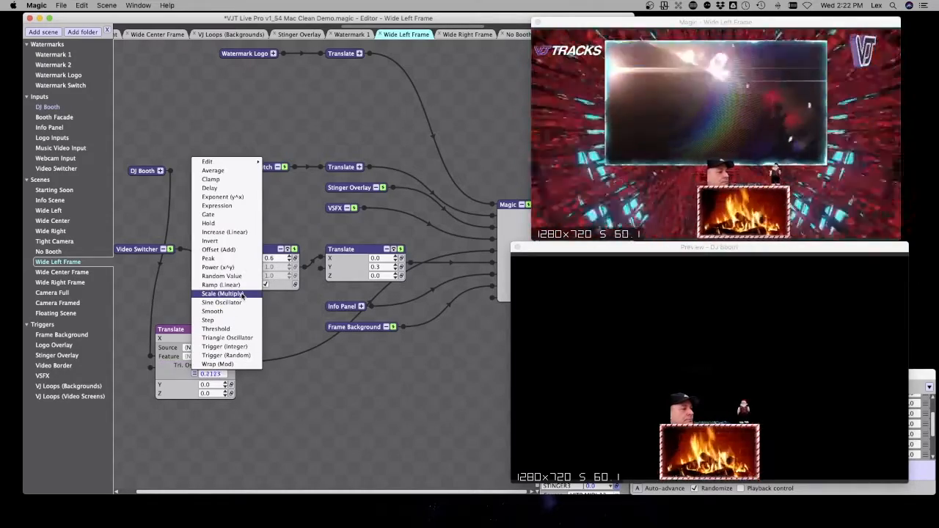
{"action": "left_click", "coordinate": [243, 295]}
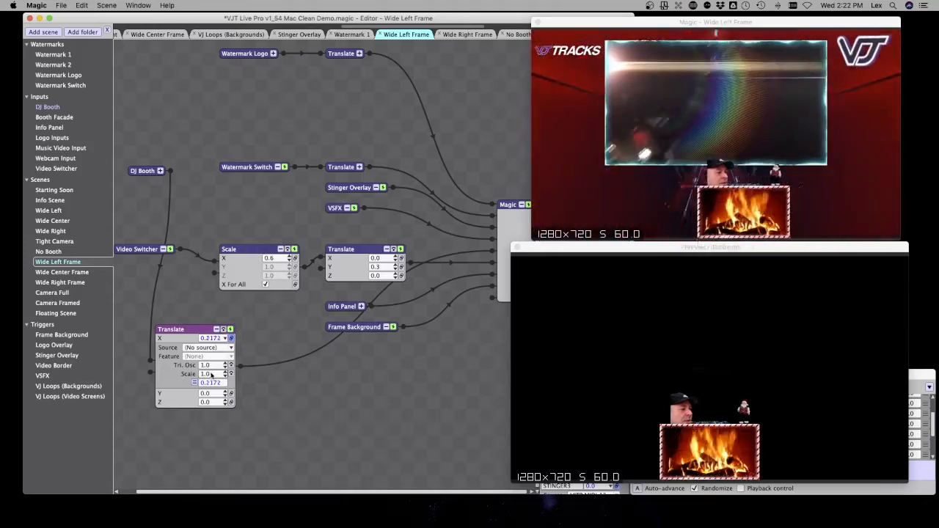
{"action": "left_click", "coordinate": [212, 374]}
{"action": "type", "text": "3"}
{"action": "key", "text": "Return"}
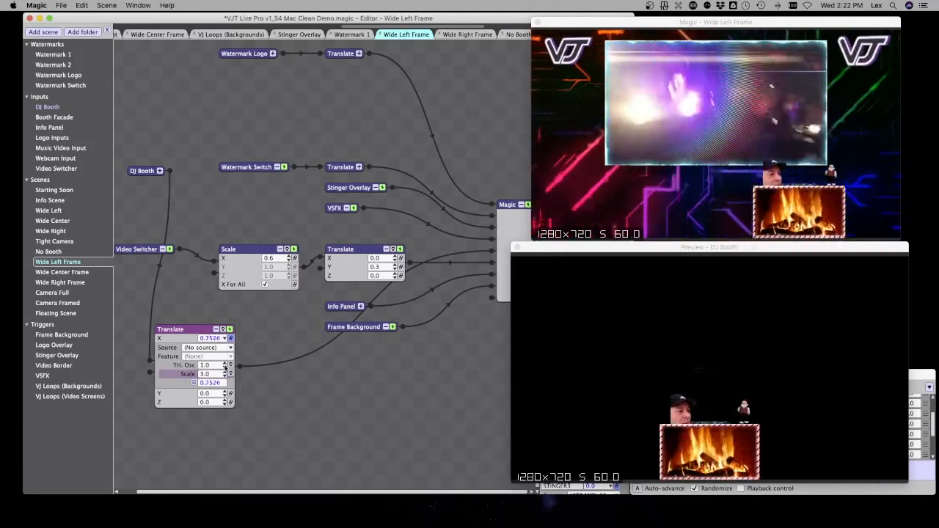
Slow the booth's side-to-side movement by setting the Tri. Osc value to 0.1.
{"action": "left_click", "coordinate": [224, 368]}
{"action": "left_click_drag", "start_coordinate": [225, 368], "coordinate": [225, 393]}
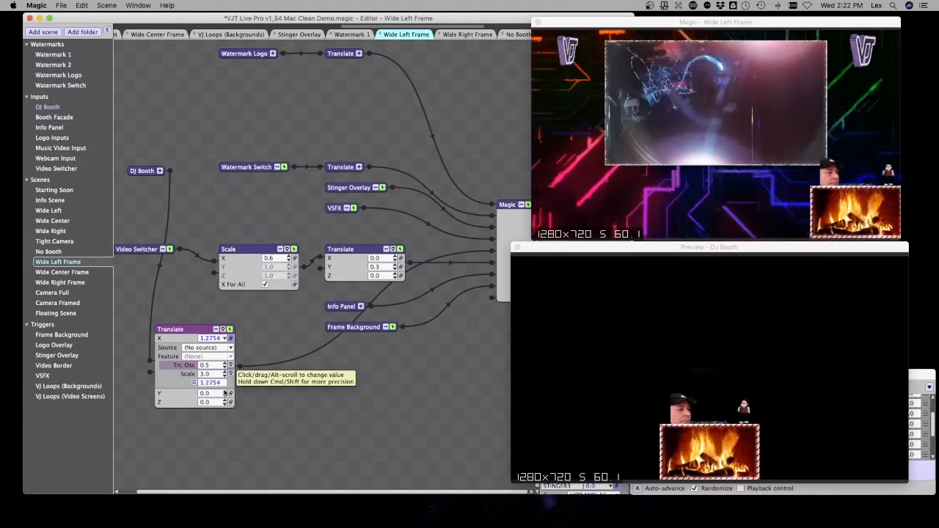
{"action": "type", "text": "0.1"}
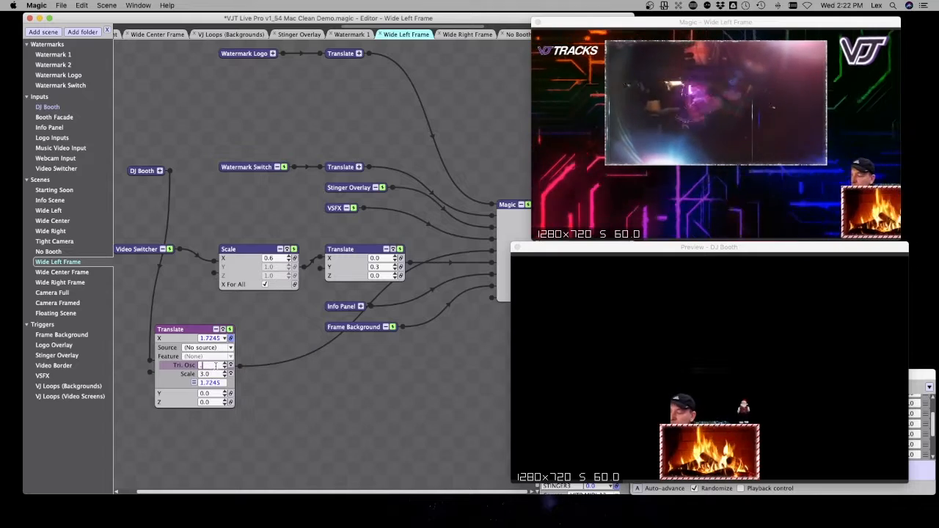
{"action": "key", "text": "Return"}
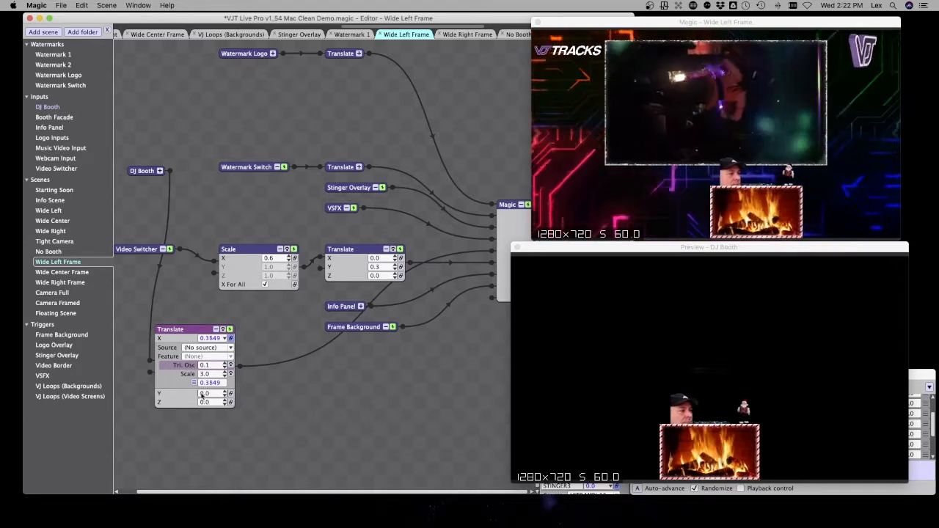
Add an Offset (Add) modifier after the Scale modifier on the Translate's X and set it to -3.
{"action": "left_click", "coordinate": [194, 382]}
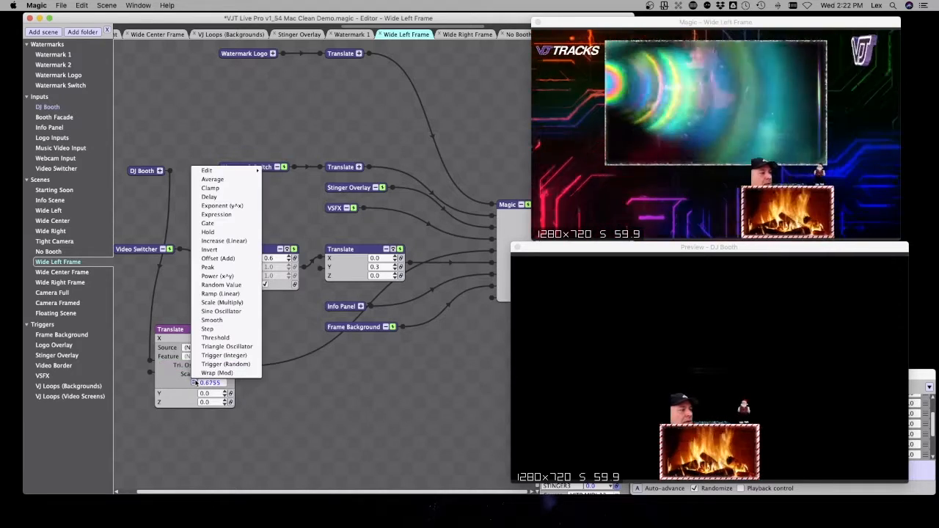
{"action": "left_click", "coordinate": [244, 260]}
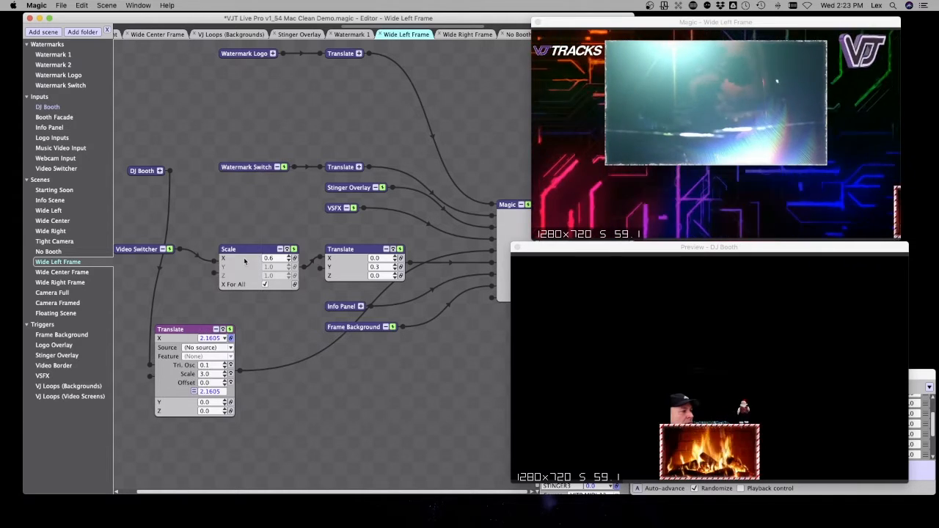
{"action": "left_click", "coordinate": [211, 383]}
{"action": "type", "text": "-"}
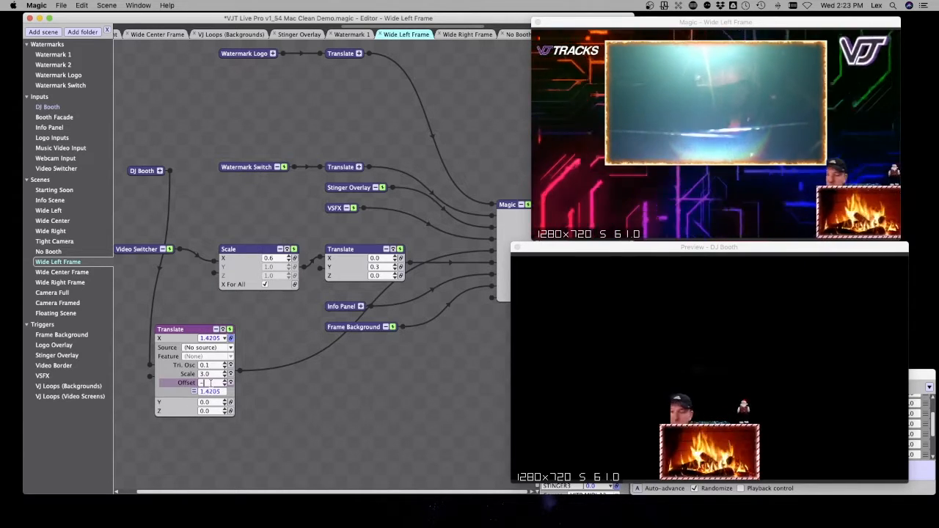
{"action": "type", "text": "3"}
{"action": "key", "text": "Return"}
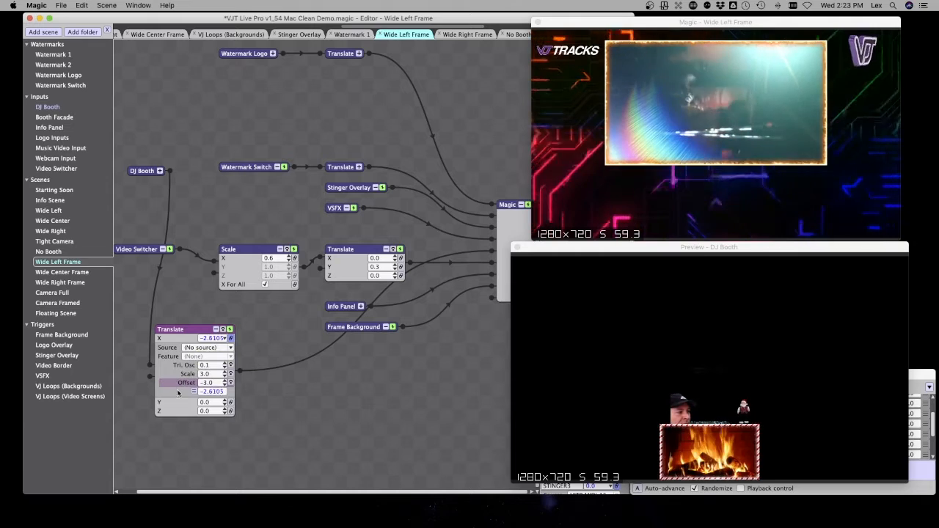
Set the X link's Scale modifier to 2 and its Tri. Osc value to 0.25.
{"action": "left_click", "coordinate": [212, 374]}
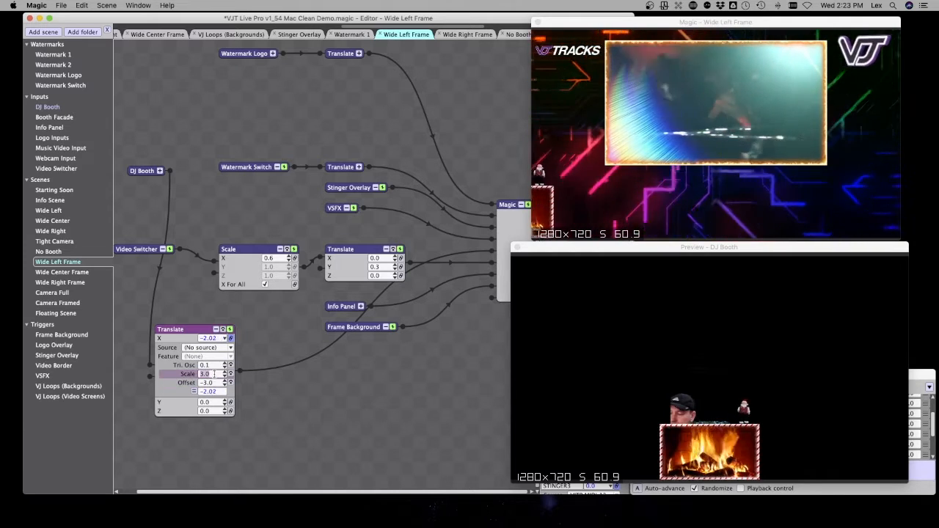
{"action": "type", "text": "2"}
{"action": "key", "text": "Return"}
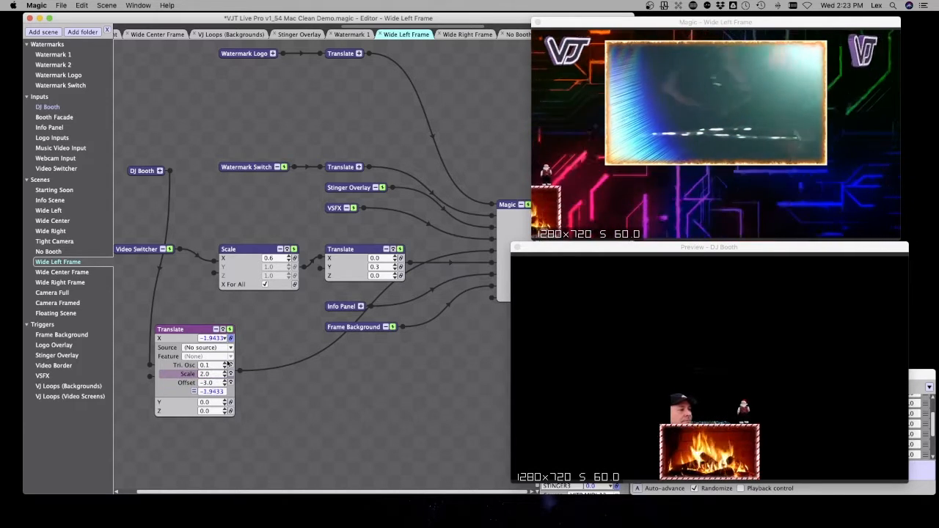
{"action": "left_click", "coordinate": [225, 364]}
{"action": "left_click", "coordinate": [225, 363]}
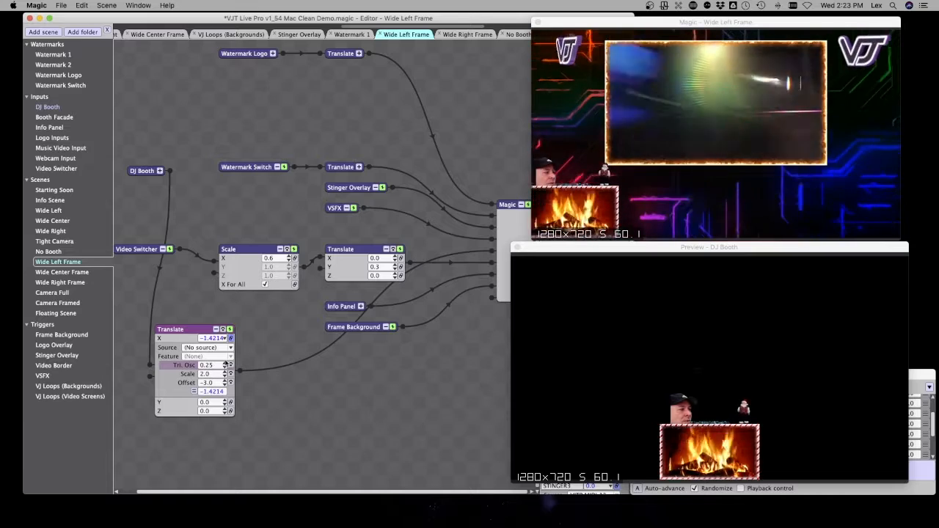
Set the booth Translate X link's Offset modifier to -2 and its Scale modifier to 4.
{"action": "left_click", "coordinate": [209, 374]}
{"action": "type", "text": "3"}
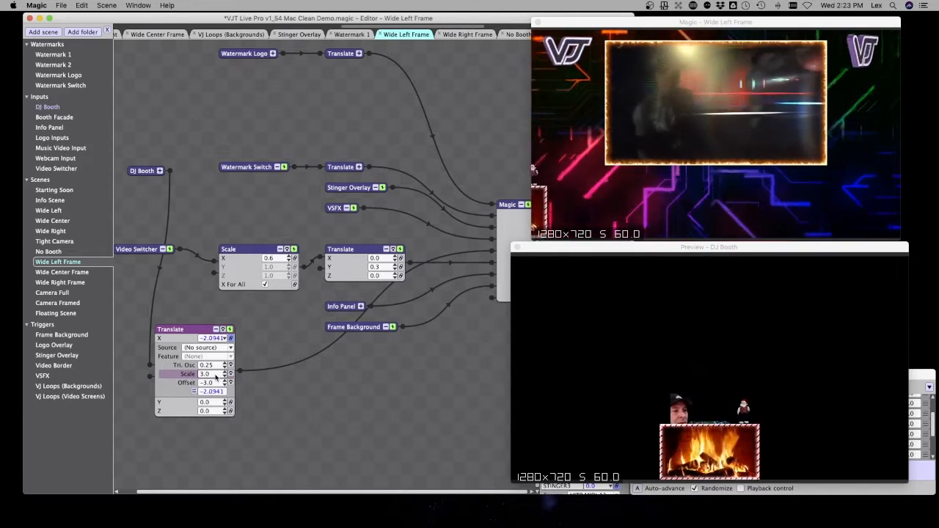
{"action": "left_click", "coordinate": [210, 383]}
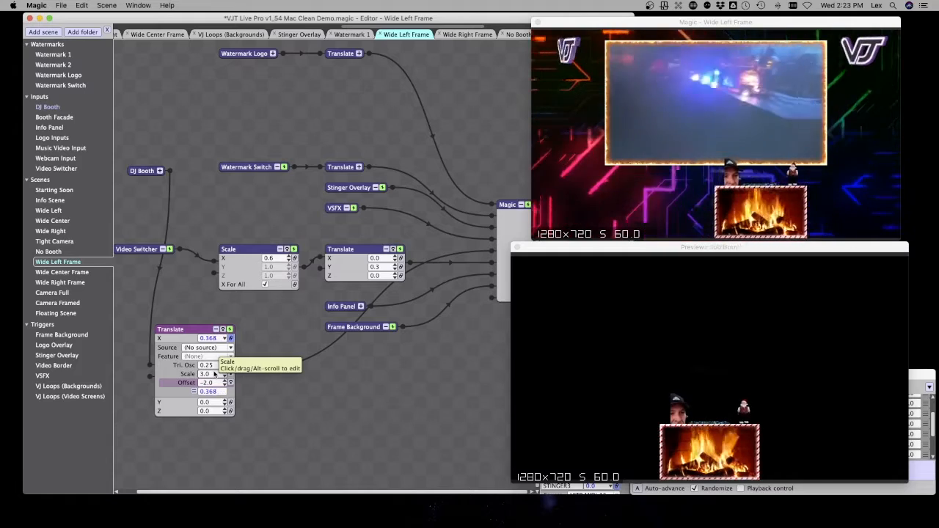
{"action": "left_click", "coordinate": [213, 373]}
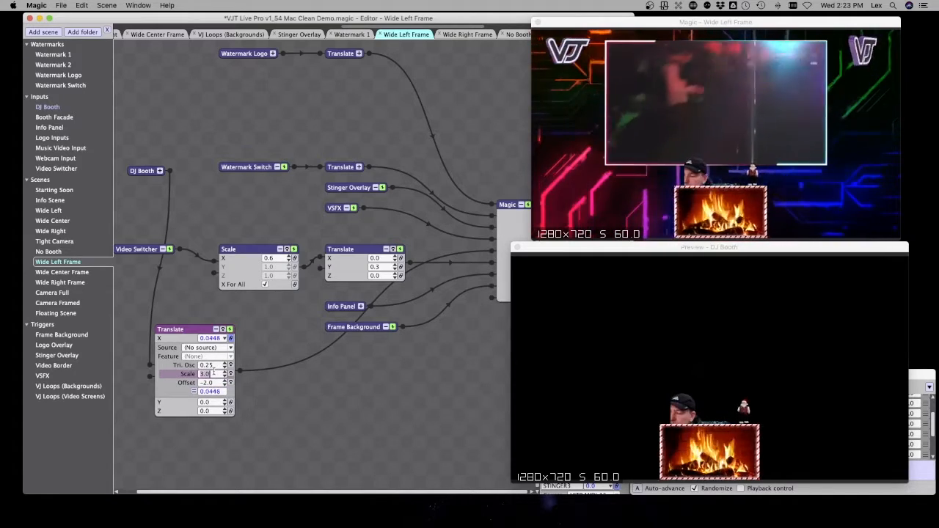
{"action": "type", "text": "5"}
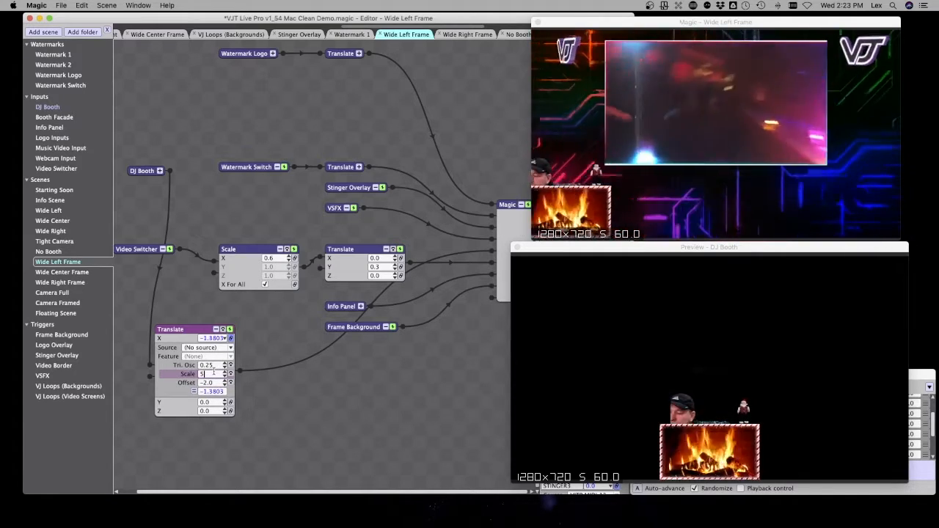
{"action": "key", "text": "Return"}
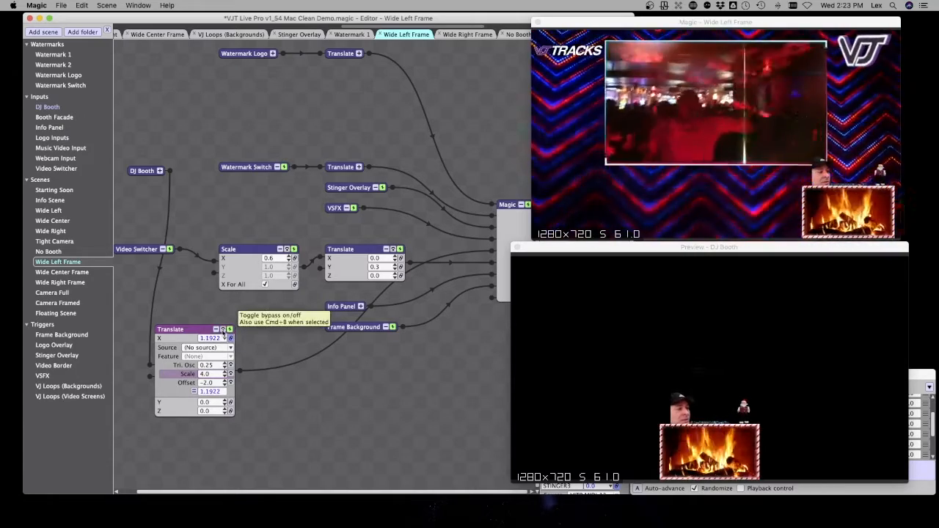
Bypass the booth's Translate node and insert a Scale node at its output.
{"action": "right_click", "coordinate": [189, 331]}
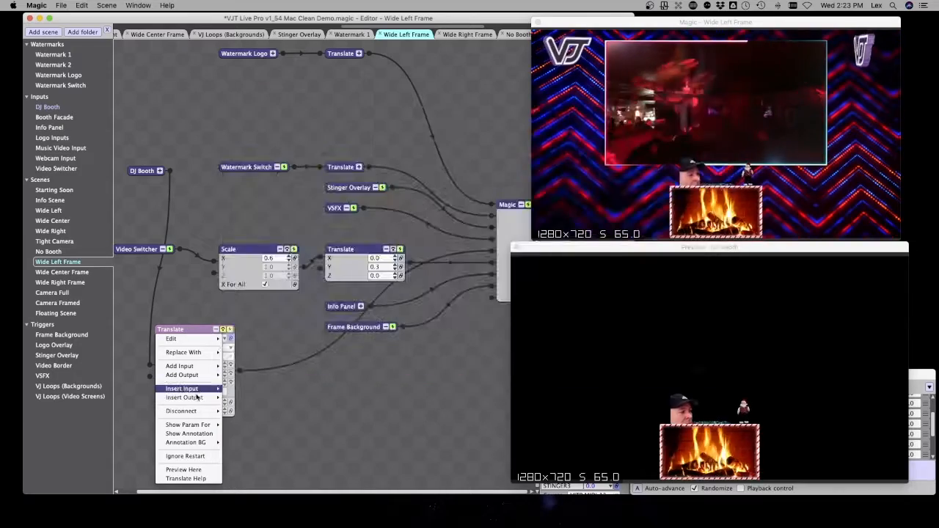
{"action": "mouse_move", "coordinate": [194, 397]}
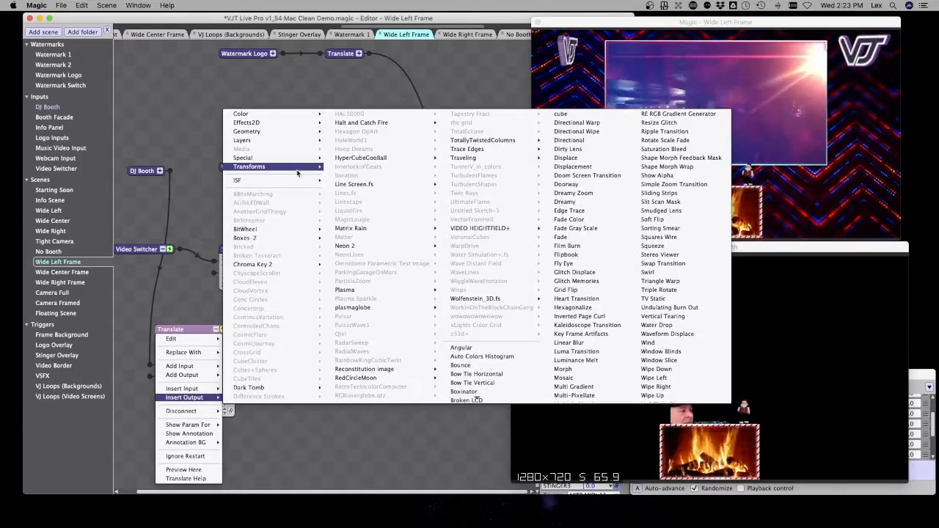
{"action": "mouse_move", "coordinate": [299, 168]}
{"action": "left_click", "coordinate": [343, 185]}
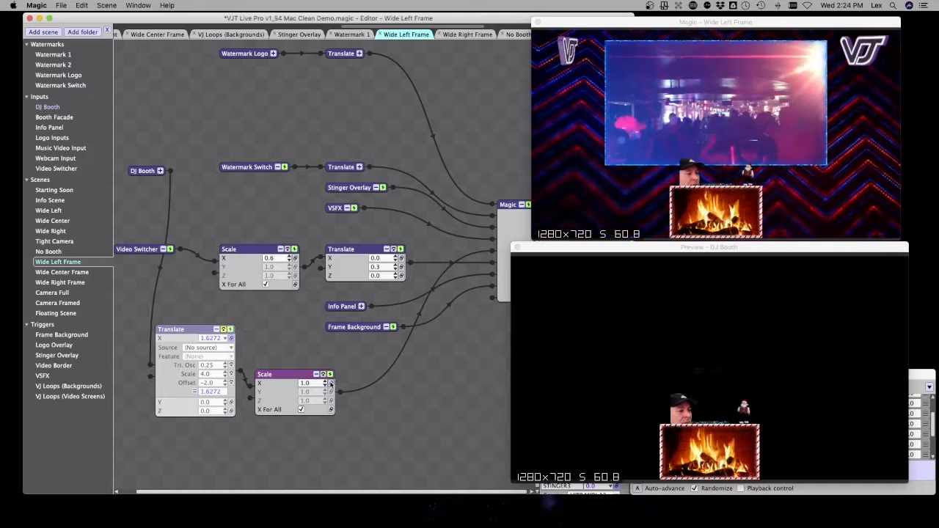
Link the X of the booth's new Scale node to the BASS feature of the Globals source.
{"action": "left_click", "coordinate": [331, 383]}
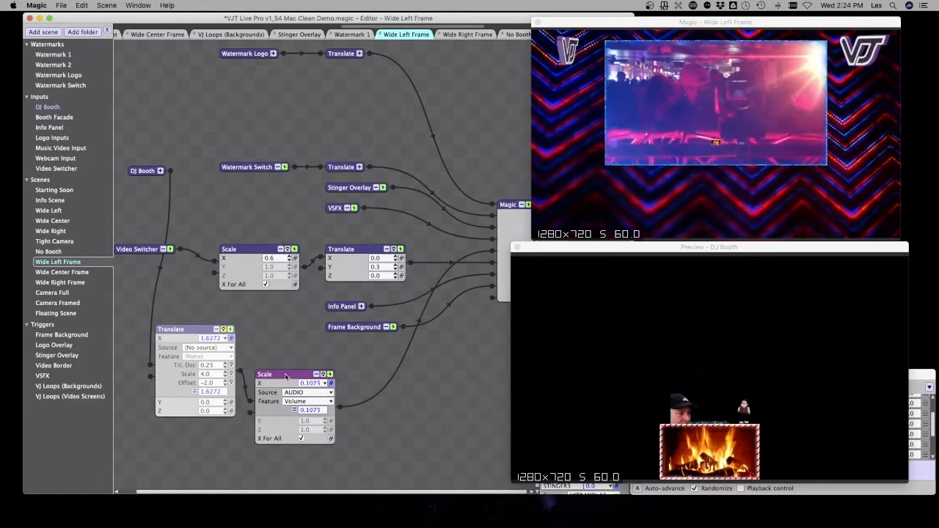
{"action": "left_click", "coordinate": [298, 394]}
{"action": "left_click", "coordinate": [304, 438]}
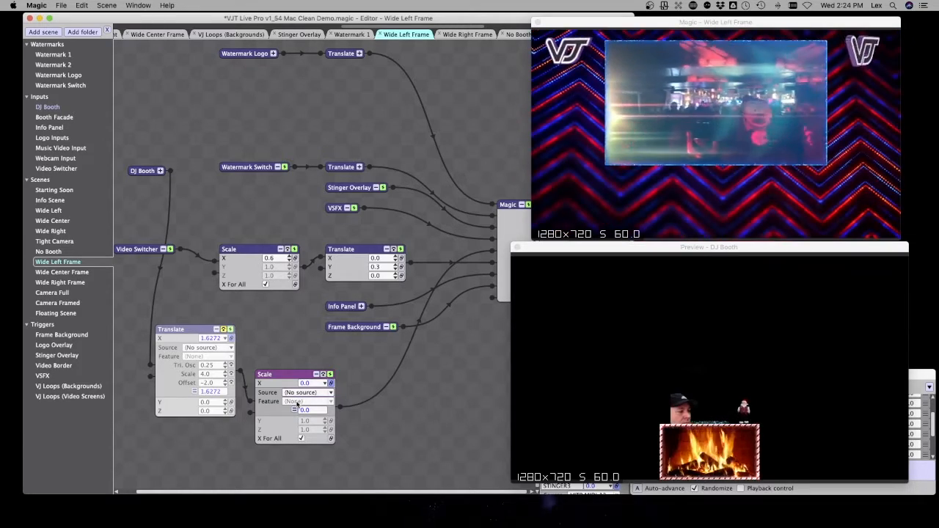
{"action": "left_click", "coordinate": [300, 393]}
{"action": "left_click", "coordinate": [301, 402]}
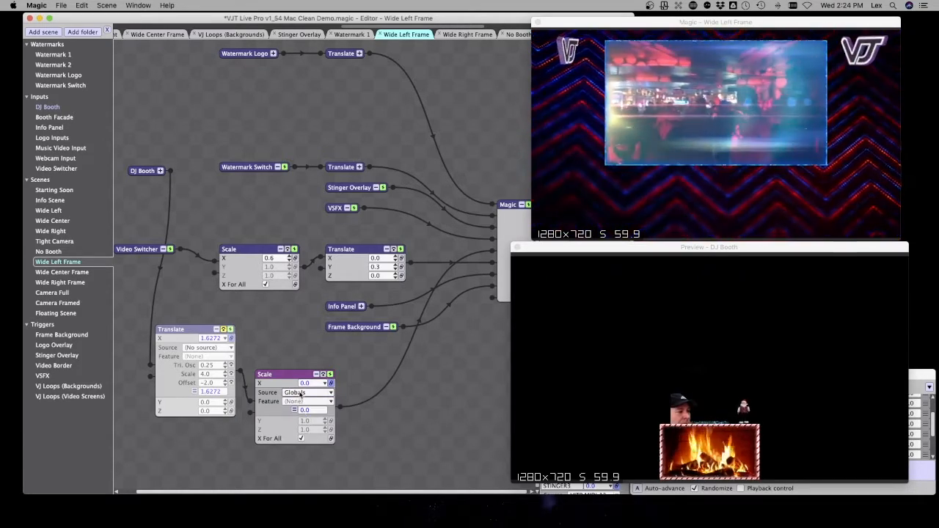
{"action": "left_click", "coordinate": [300, 394]}
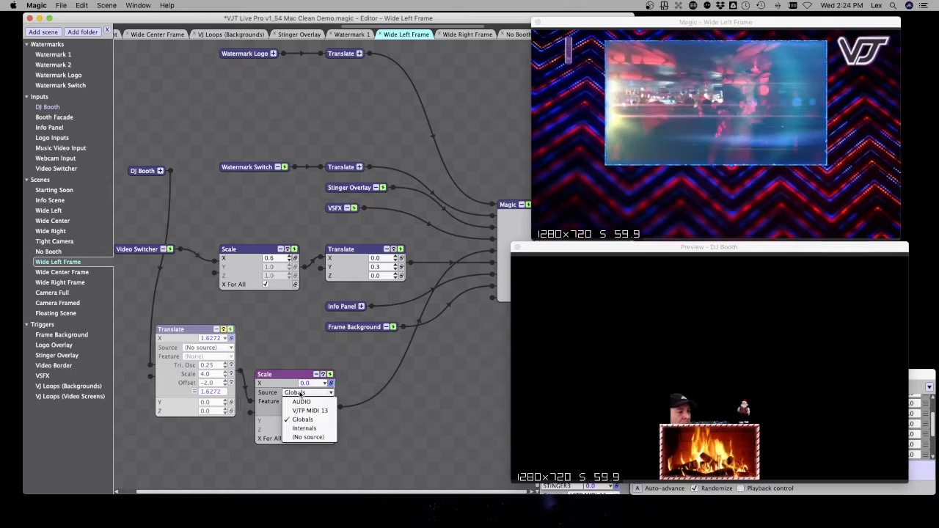
{"action": "left_click", "coordinate": [262, 422]}
{"action": "left_click", "coordinate": [300, 402]}
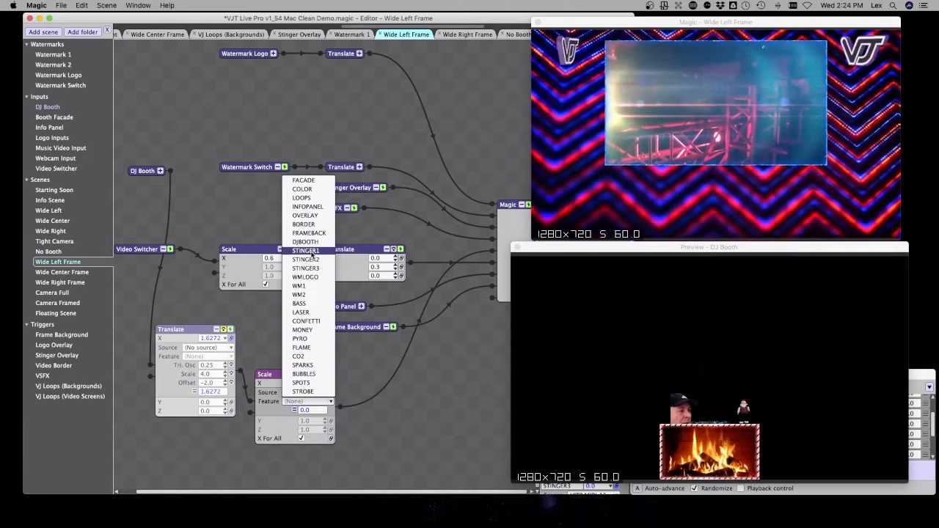
{"action": "left_click", "coordinate": [316, 304]}
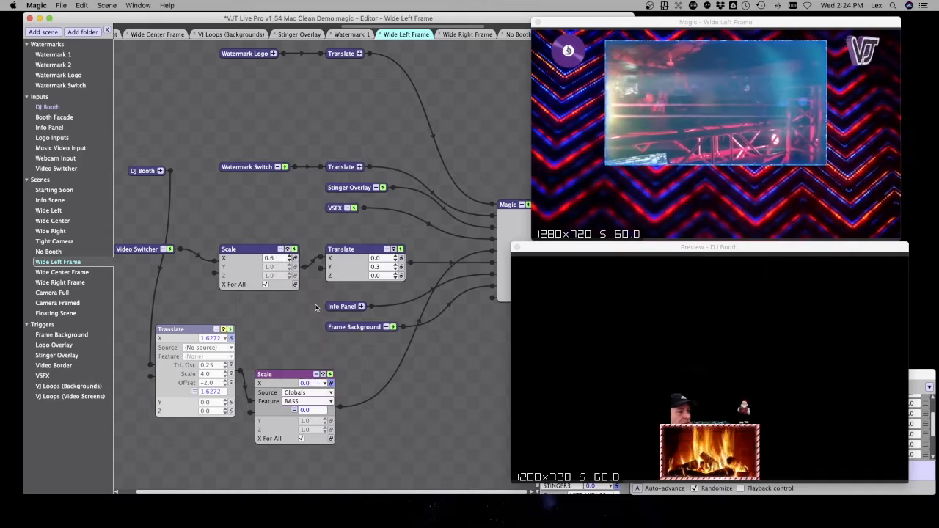
Move the booth's Scale node up slightly and add an Offset (Add) modifier of 1 to its X link.
{"action": "left_click_drag", "start_coordinate": [285, 374], "coordinate": [280, 341]}
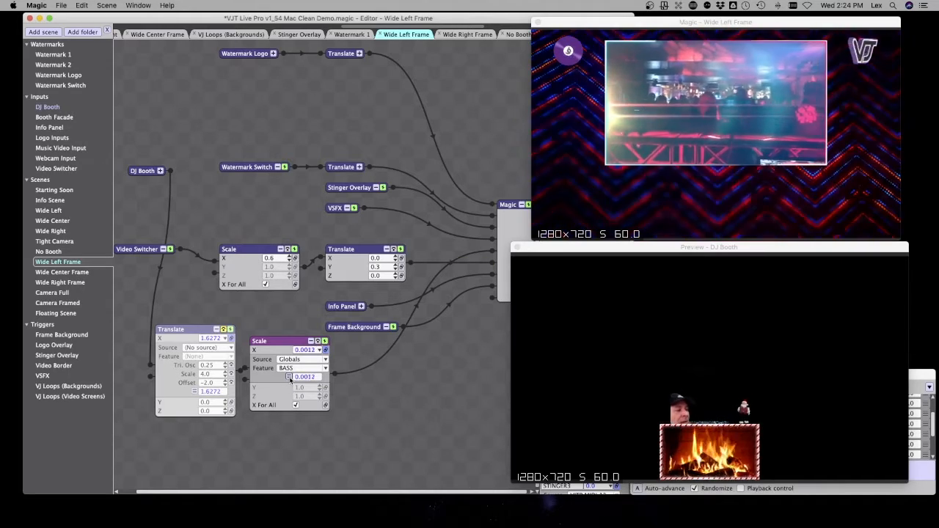
{"action": "left_click", "coordinate": [289, 377]}
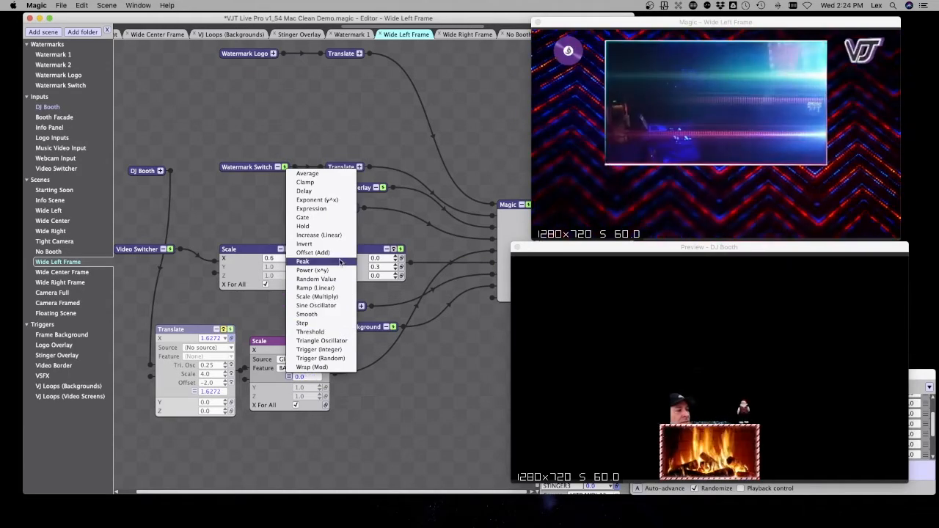
{"action": "left_click", "coordinate": [340, 252]}
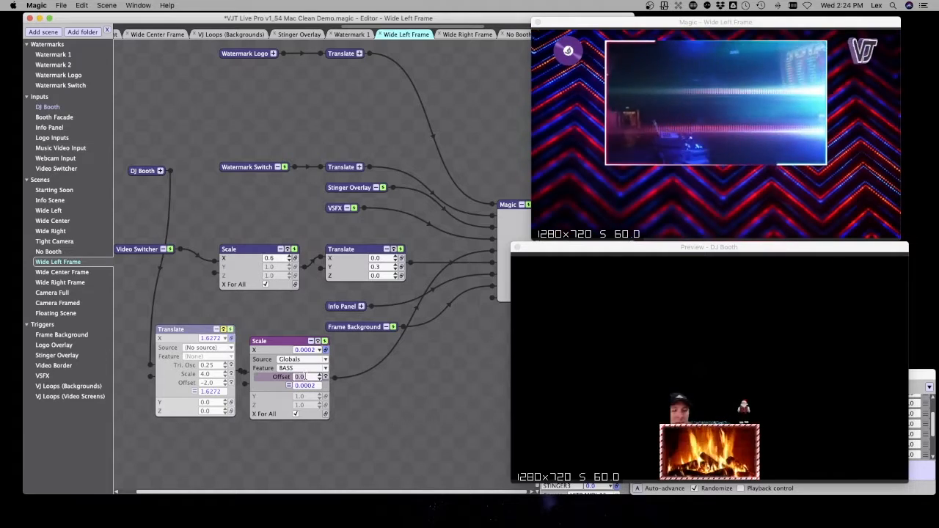
{"action": "type", "text": "1"}
{"action": "key", "text": "Return"}
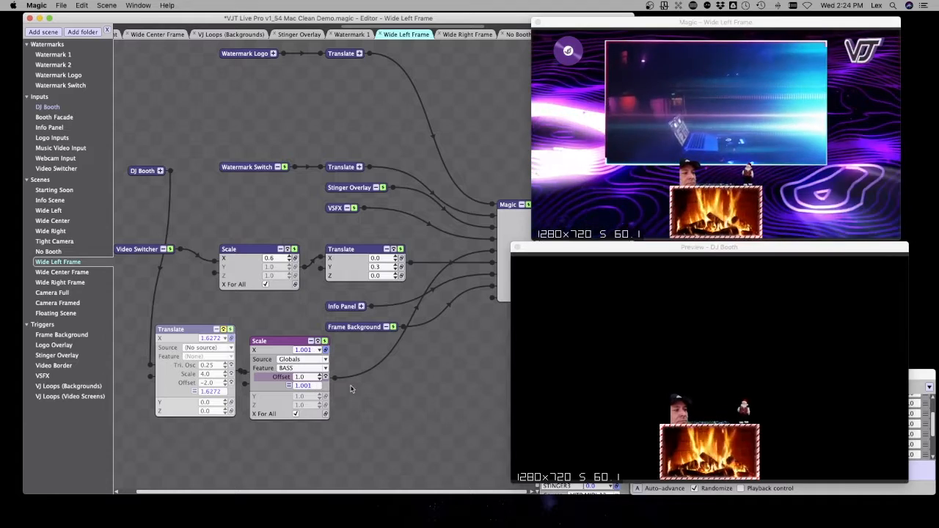
Add a Smooth modifier of 0.43 after the Offset on the Scale's X link, and test the modifiers' bypass switches.
{"action": "left_click", "coordinate": [289, 386]}
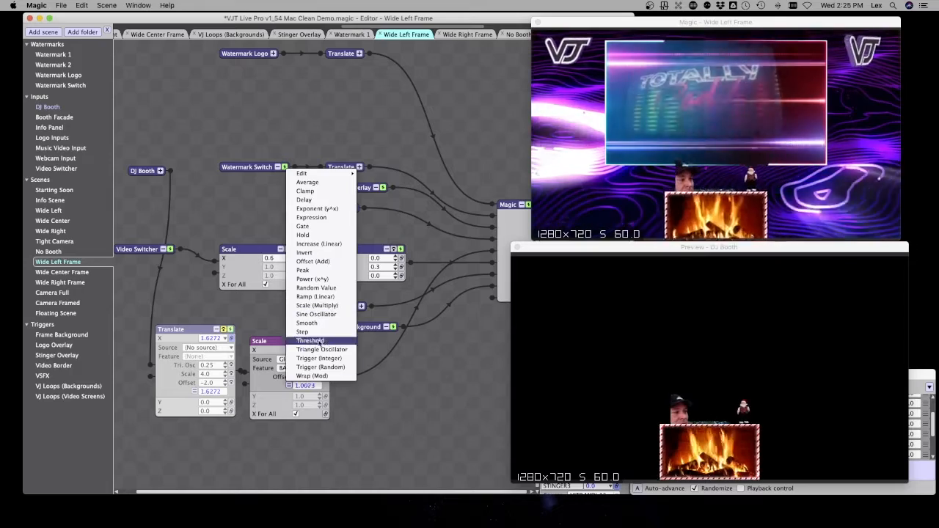
{"action": "left_click", "coordinate": [262, 389]}
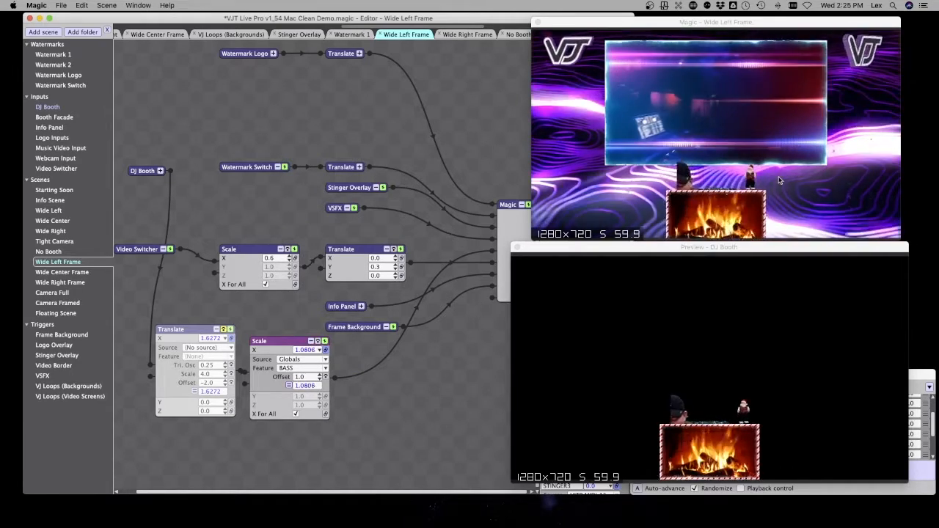
{"action": "left_click", "coordinate": [289, 386]}
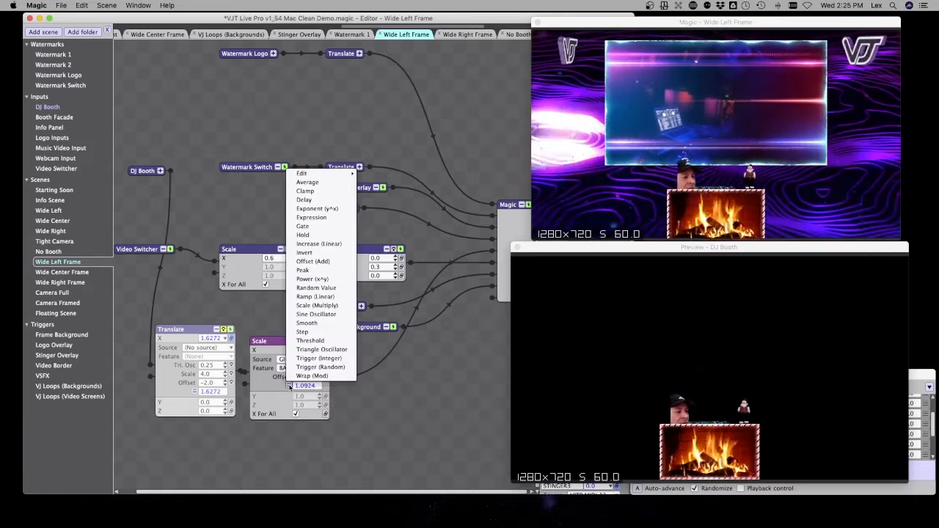
{"action": "left_click", "coordinate": [316, 324]}
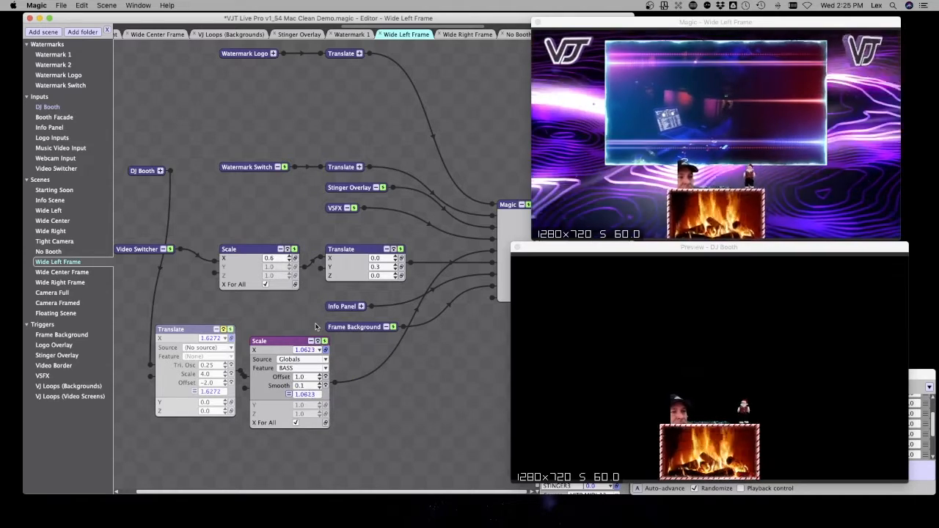
{"action": "mouse_move", "coordinate": [320, 385]}
{"action": "left_mouse_down"}
{"action": "mouse_move", "coordinate": [323, 361]}
{"action": "mouse_move", "coordinate": [322, 371]}
{"action": "left_mouse_up"}
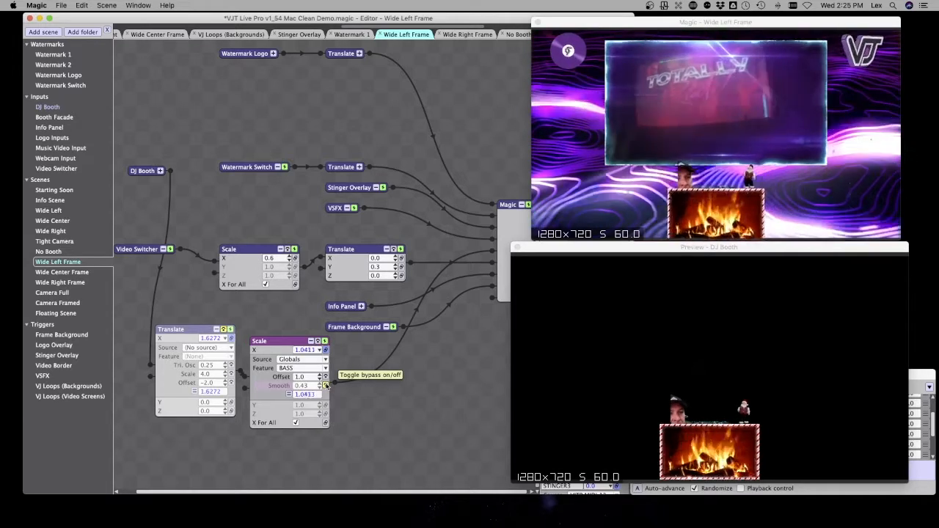
{"action": "left_click", "coordinate": [326, 386]}
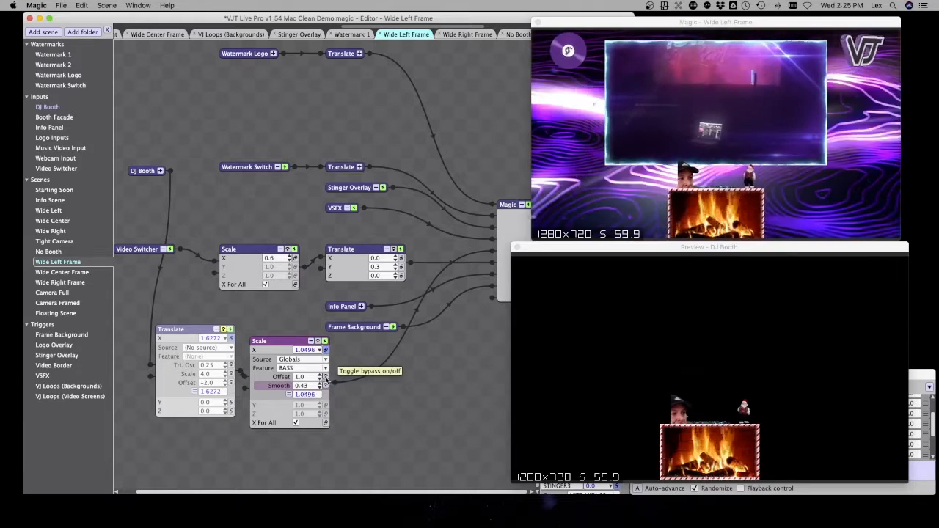
{"action": "left_click", "coordinate": [326, 377]}
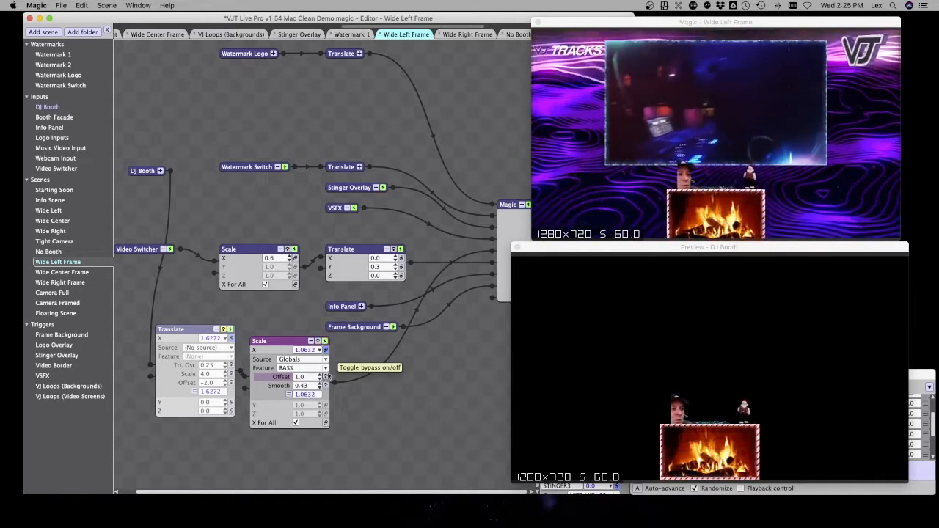
Reposition the booth's Translate and Scale nodes side by side and bypass the Scale node.
{"action": "left_click_drag", "start_coordinate": [280, 343], "coordinate": [284, 345]}
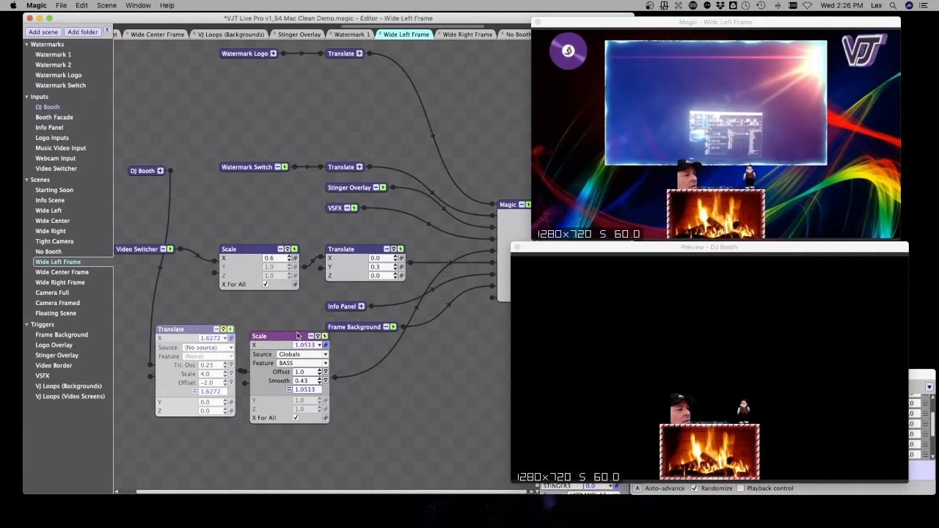
{"action": "left_click_drag", "start_coordinate": [297, 335], "coordinate": [299, 328]}
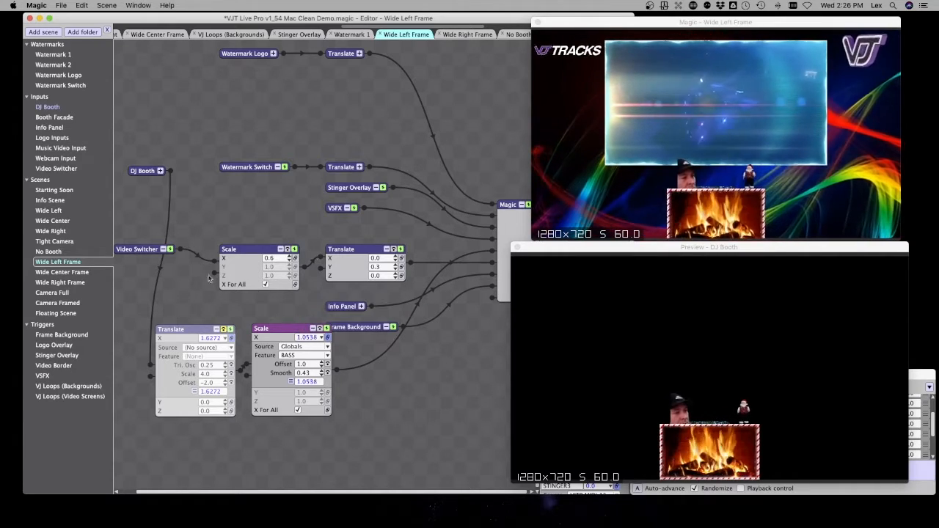
{"action": "left_click_drag", "start_coordinate": [176, 329], "coordinate": [170, 336]}
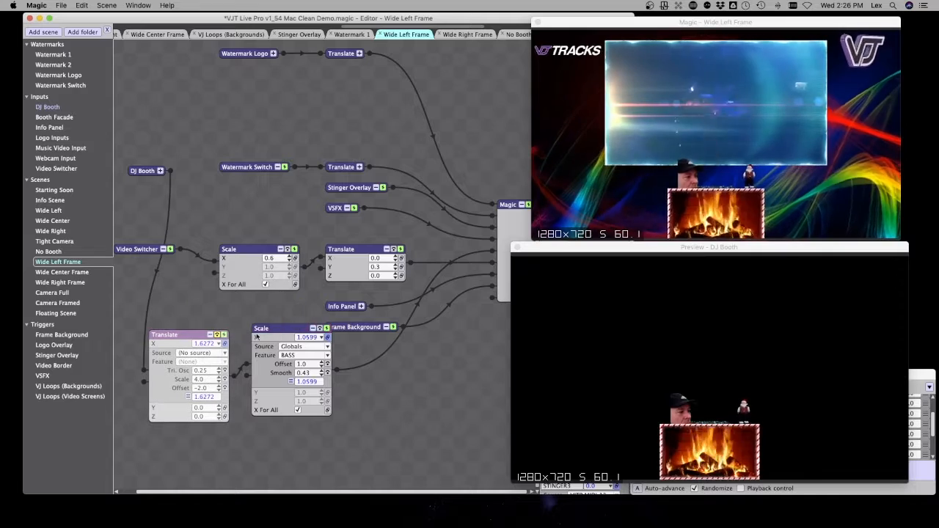
{"action": "left_click_drag", "start_coordinate": [296, 328], "coordinate": [287, 347]}
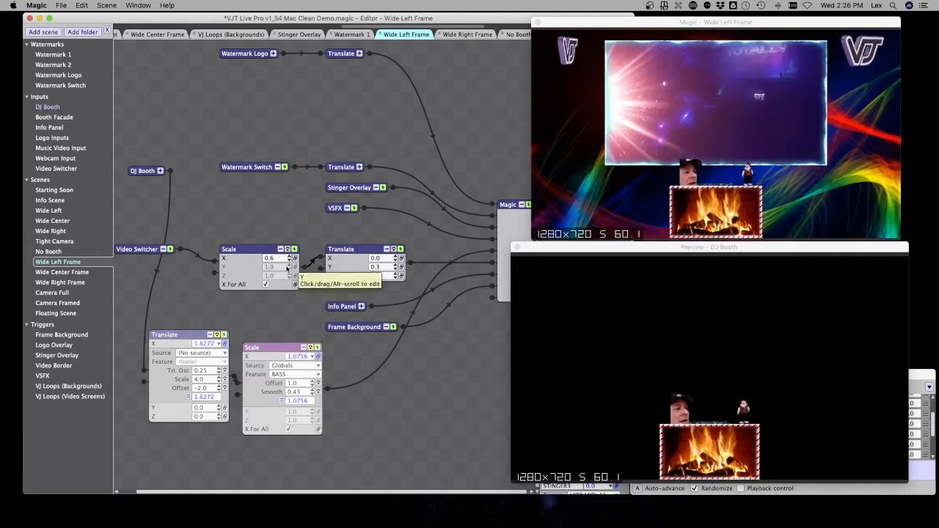
Open the Wide Left scene, switch to Floating Scene, and reposition and enable its Snow Flurry VideoFile node.
{"action": "left_click", "coordinate": [69, 212]}
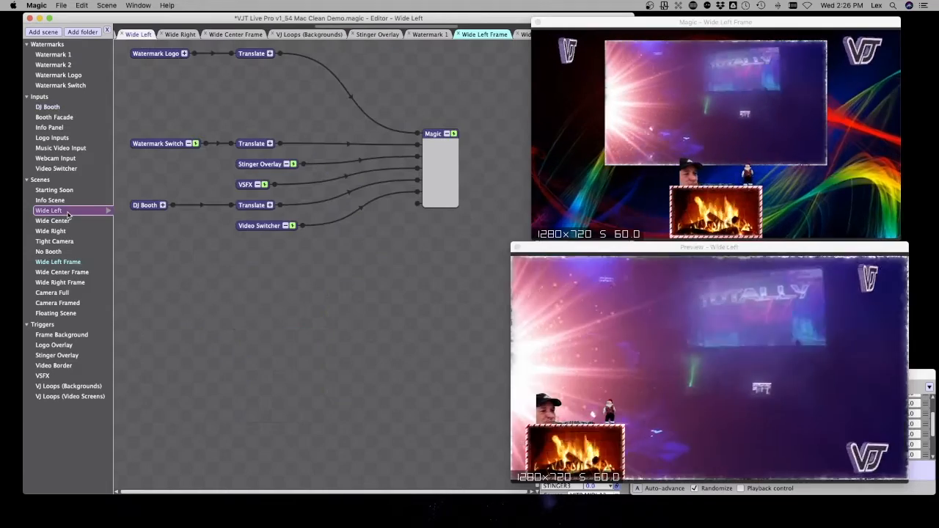
{"action": "left_click", "coordinate": [59, 313]}
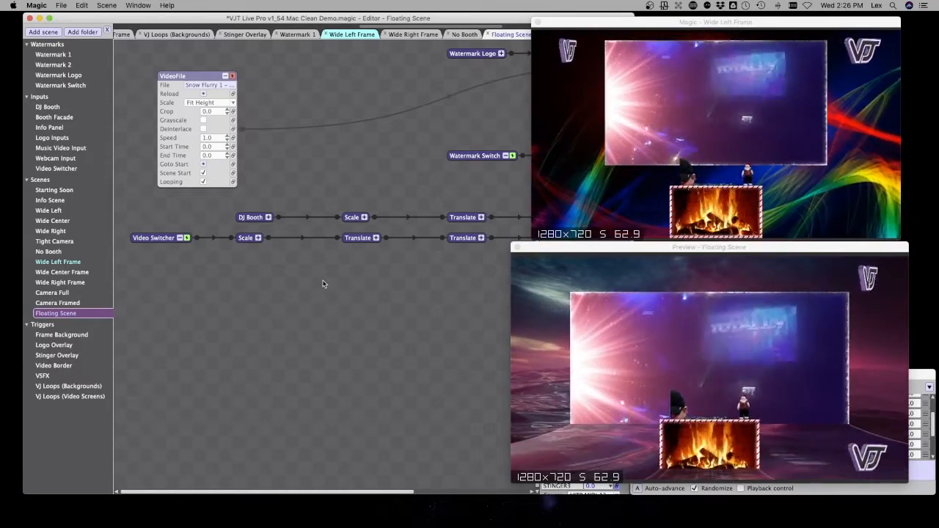
{"action": "left_click_drag", "start_coordinate": [220, 76], "coordinate": [197, 56]}
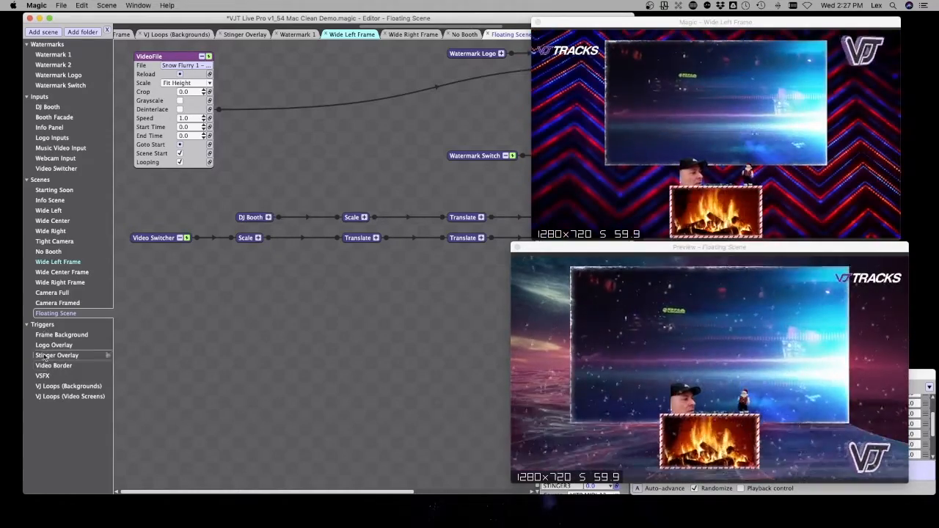
Make Floating Scene the live output and disable its Snow Flurry VideoFile node.
{"action": "left_click", "coordinate": [59, 313]}
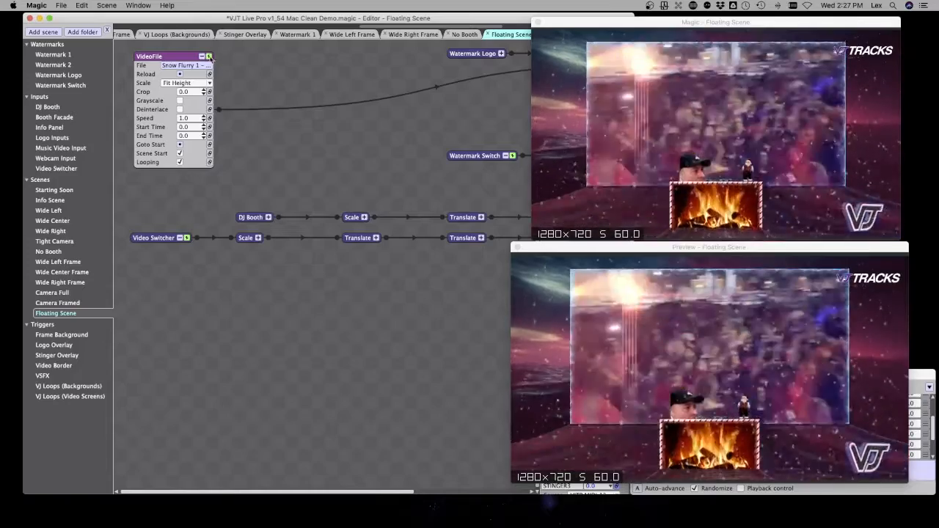
{"action": "scroll", "coordinate": [250, 259], "scroll_direction": "right", "scroll_amount": 2}
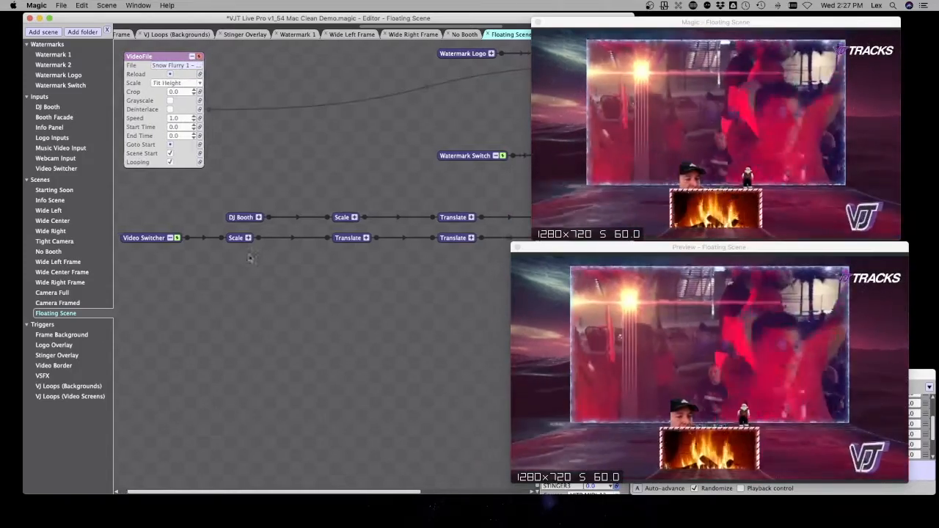
{"action": "scroll", "coordinate": [250, 258], "scroll_direction": "right", "scroll_amount": 2}
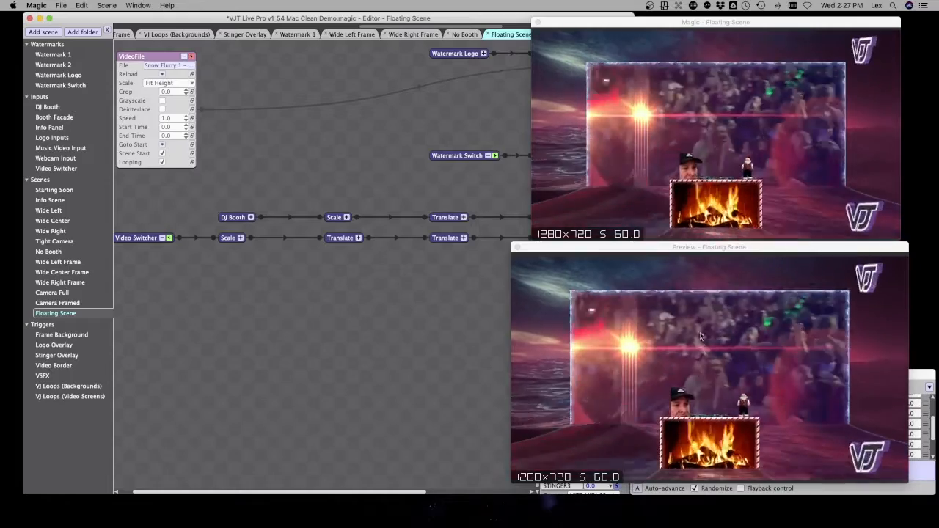
Move the WaterLoop.mov VideoFile node into the empty area below the Floating Scene's node chains.
{"action": "scroll", "coordinate": [282, 288], "scroll_direction": "left", "scroll_amount": 2}
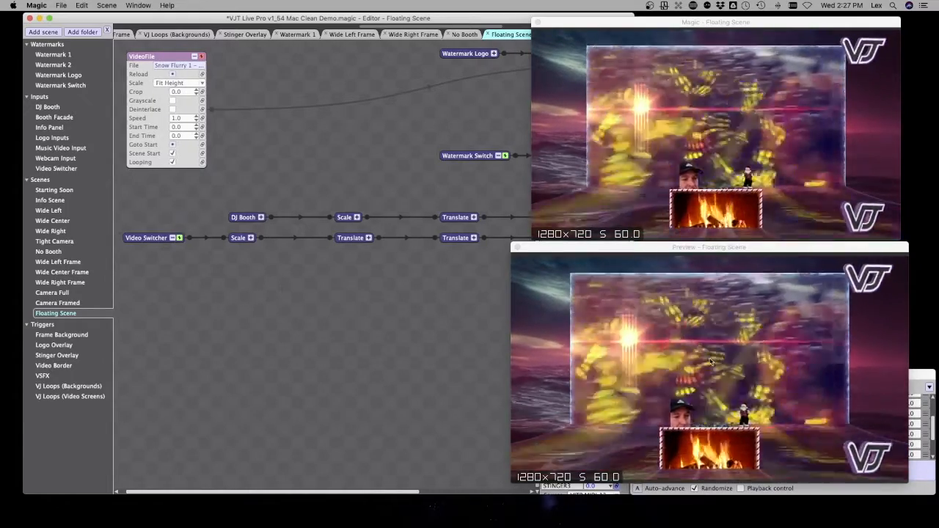
{"action": "scroll", "coordinate": [414, 256], "scroll_direction": "right", "scroll_amount": 5}
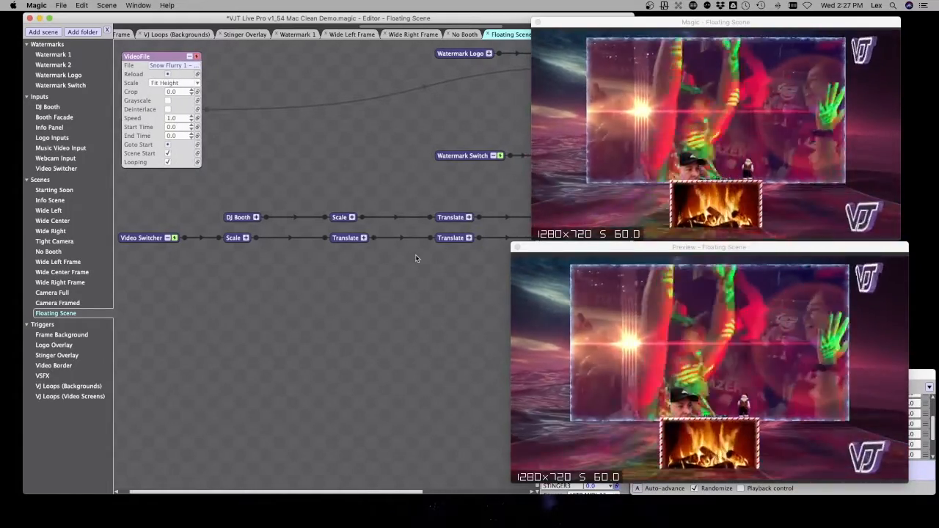
{"action": "scroll", "coordinate": [416, 258], "scroll_direction": "right", "scroll_amount": 15}
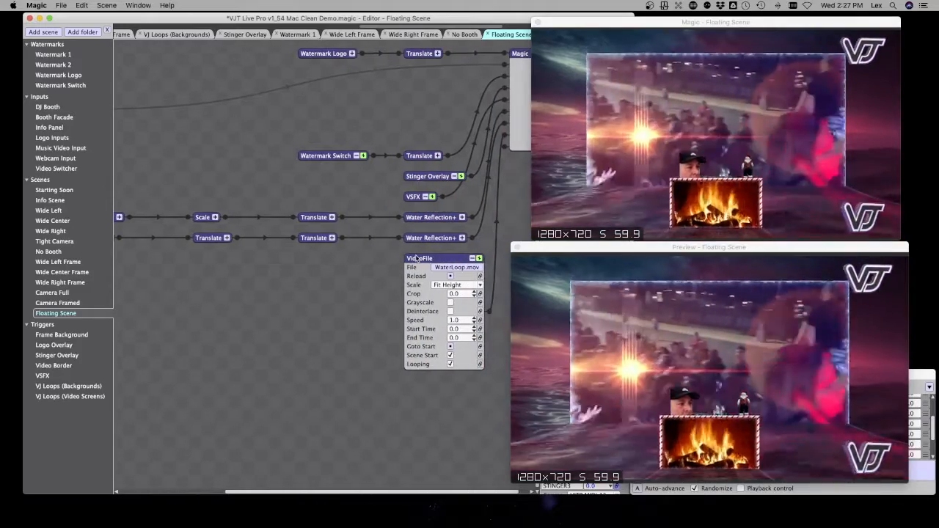
{"action": "left_click_drag", "start_coordinate": [416, 258], "coordinate": [309, 334]}
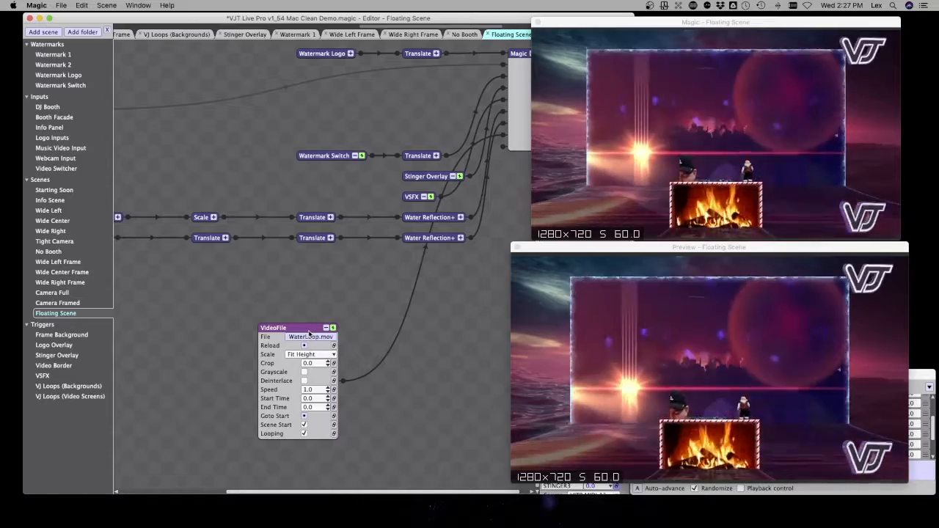
{"action": "scroll", "coordinate": [270, 236], "scroll_direction": "left", "scroll_amount": 20}
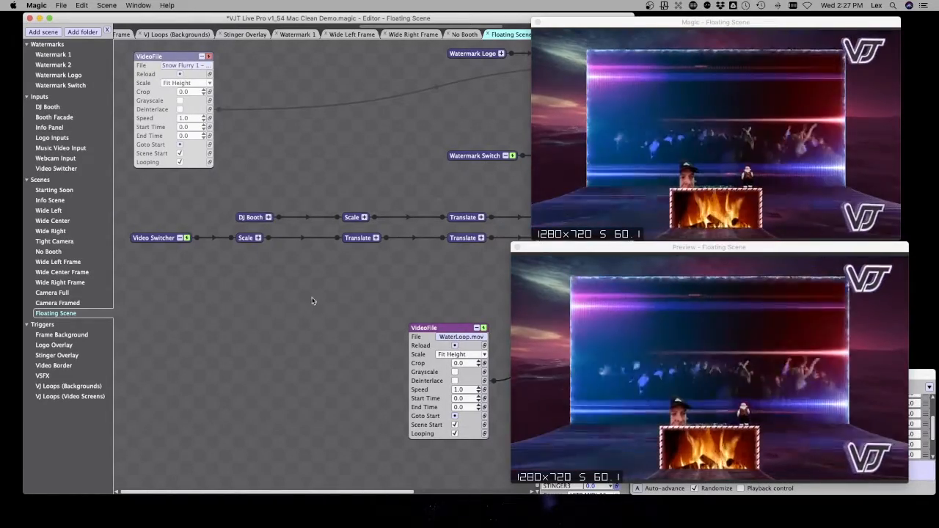
Switch the WaterLoop.mov VideoFile node off and back on to compare the scene with and without its background.
{"action": "scroll", "coordinate": [312, 301], "scroll_direction": "right", "scroll_amount": 9}
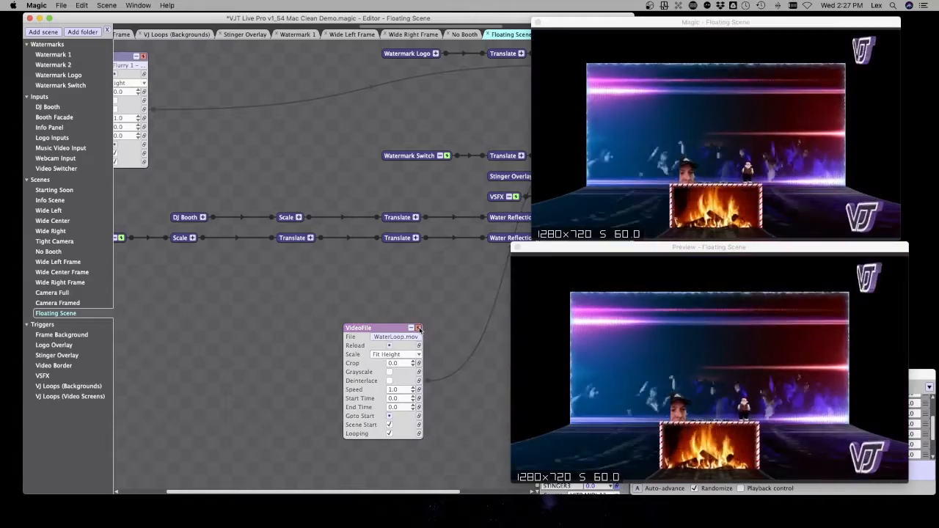
{"action": "scroll", "coordinate": [419, 330], "scroll_direction": "right", "scroll_amount": 8}
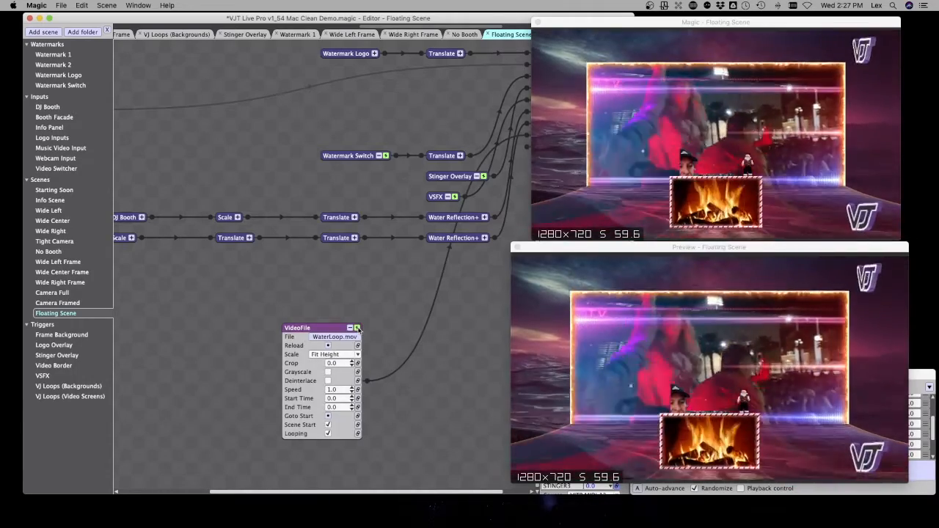
{"action": "left_click", "coordinate": [358, 327]}
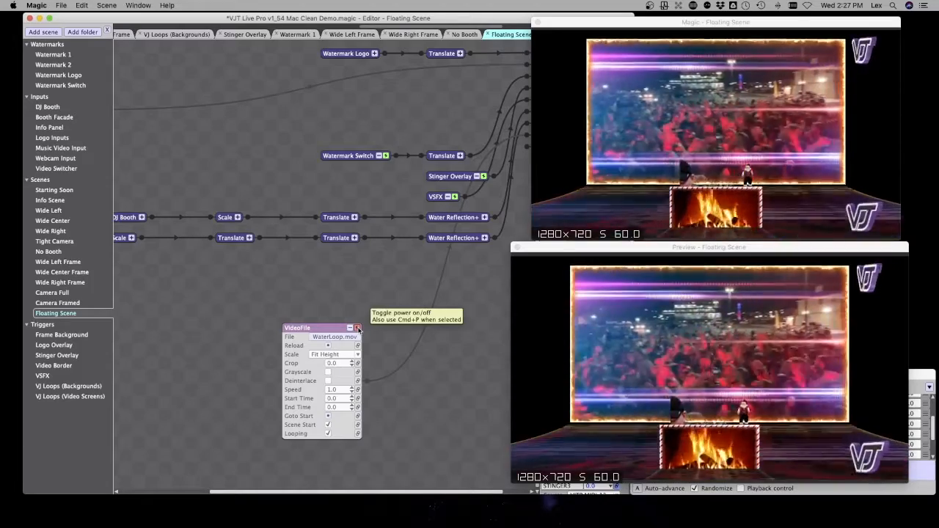
{"action": "left_click", "coordinate": [358, 328]}
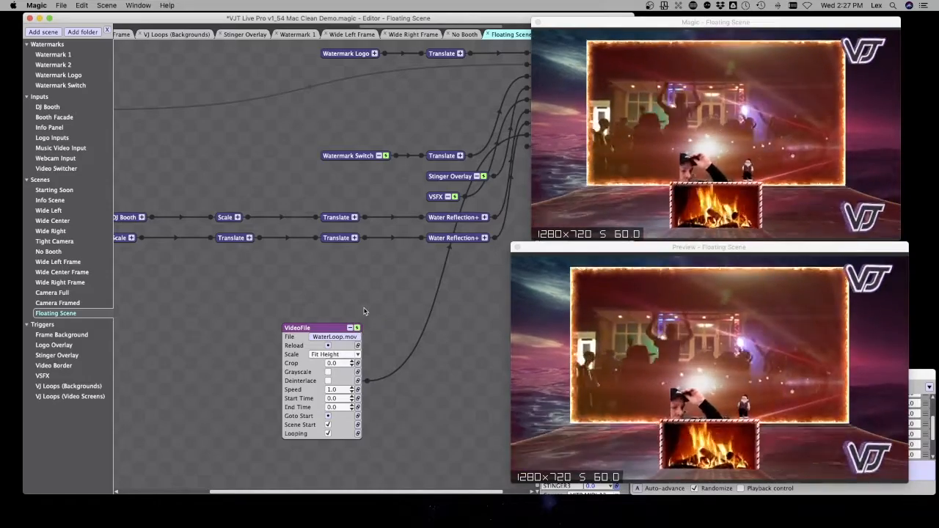
Shift the WaterLoop.mov VideoFile node up, disable it, and expand the Water Reflection+ node in the Video Switcher chain.
{"action": "left_click_drag", "start_coordinate": [323, 334], "coordinate": [308, 308]}
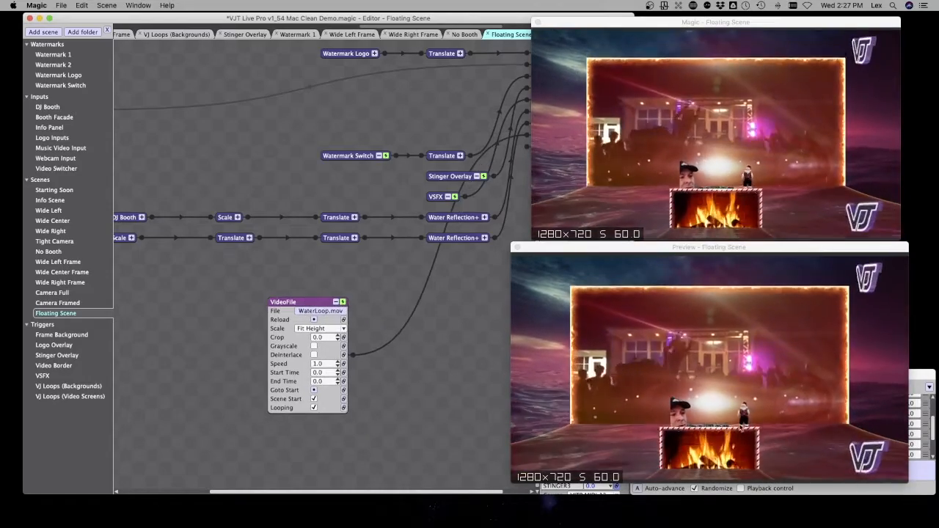
{"action": "left_click", "coordinate": [342, 301]}
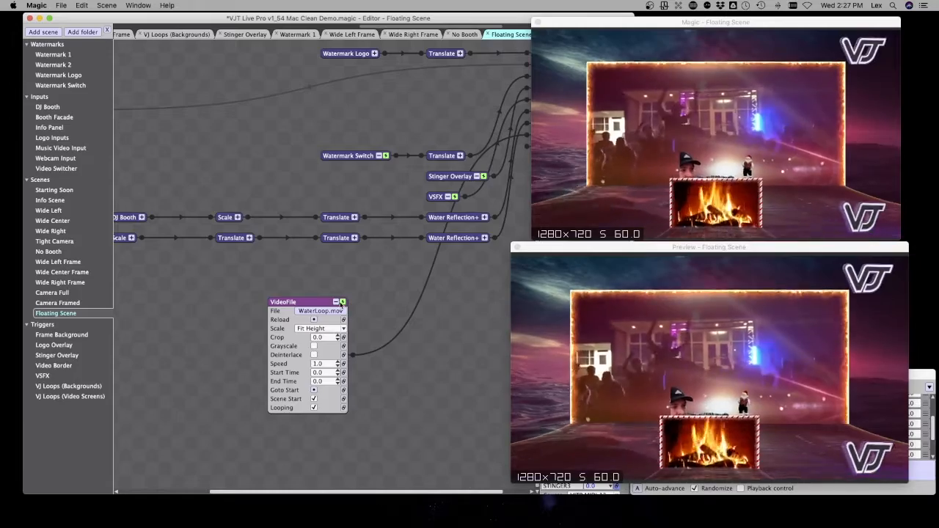
{"action": "left_click", "coordinate": [484, 238]}
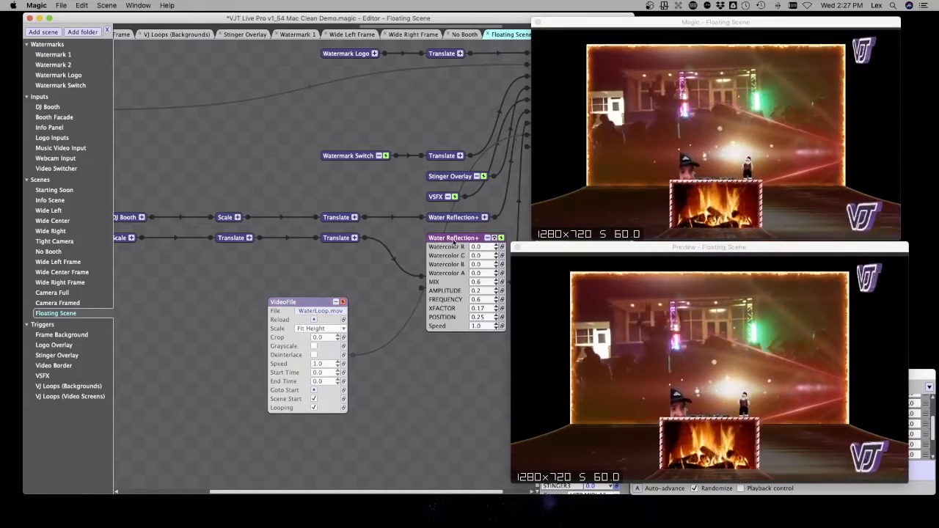
Try the Video Switcher chain's Water Reflection+ with amplitude 1.0, mix 0.0 and frequency 0.8, with the WaterLoop.mov VideoFile enabled.
{"action": "left_click_drag", "start_coordinate": [454, 238], "coordinate": [427, 296]}
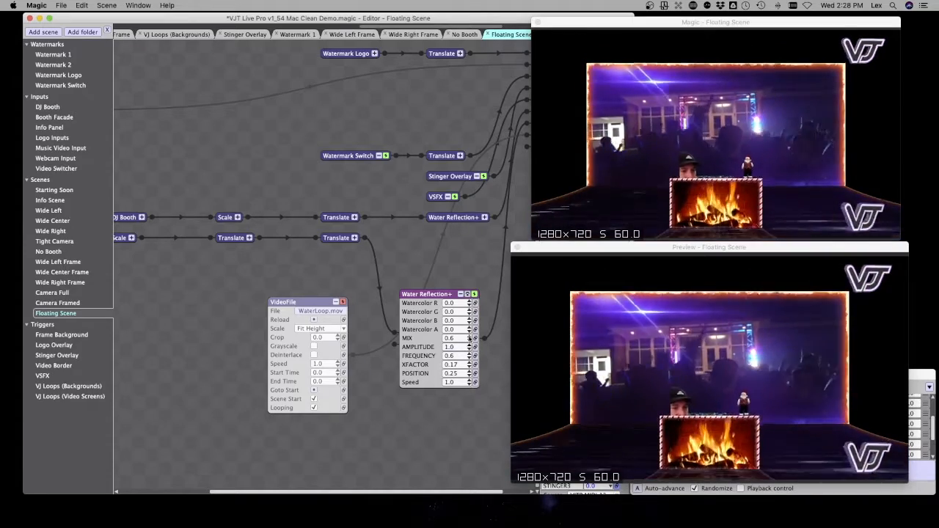
{"action": "left_click", "coordinate": [469, 349]}
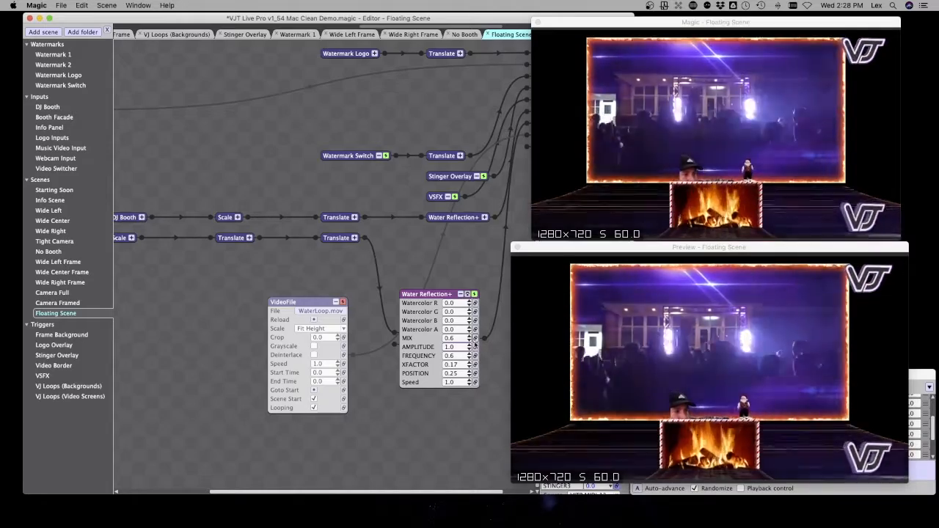
{"action": "left_click_drag", "start_coordinate": [468, 339], "coordinate": [471, 364]}
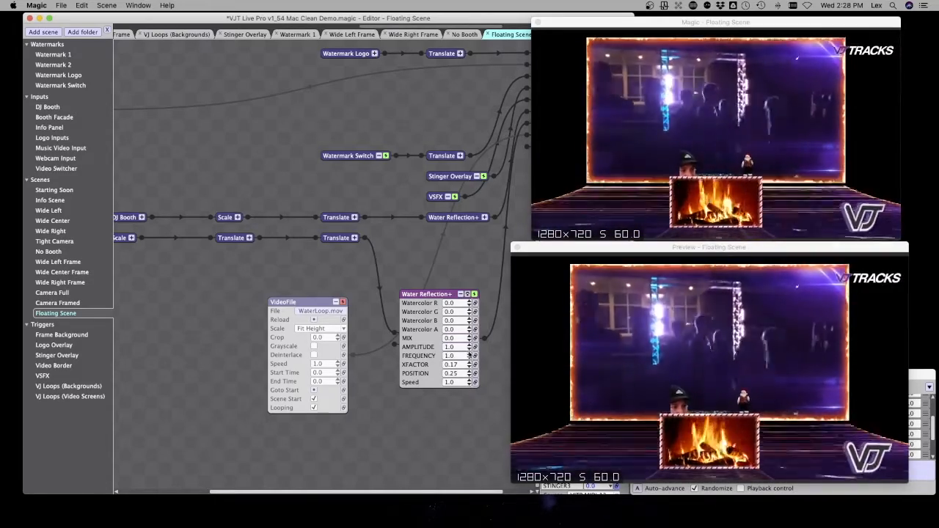
{"action": "left_click_drag", "start_coordinate": [470, 340], "coordinate": [470, 350]}
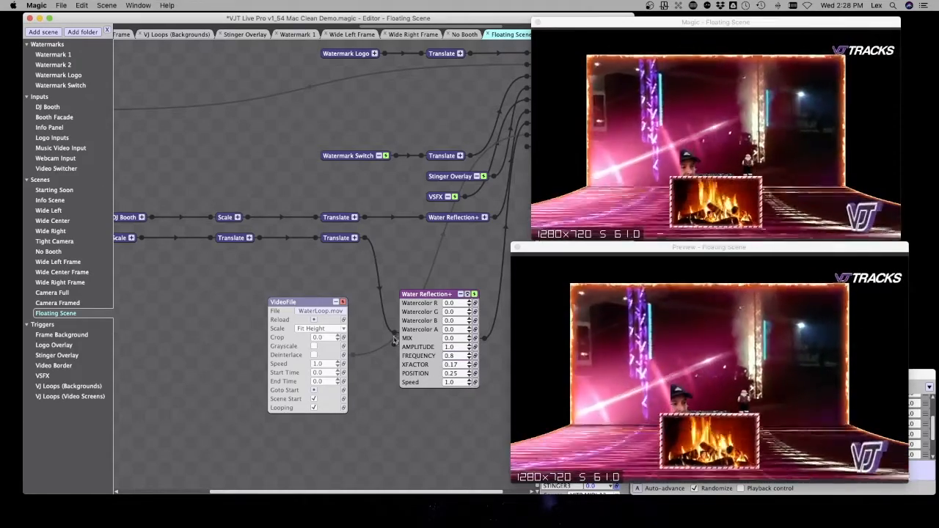
{"action": "left_click", "coordinate": [342, 303]}
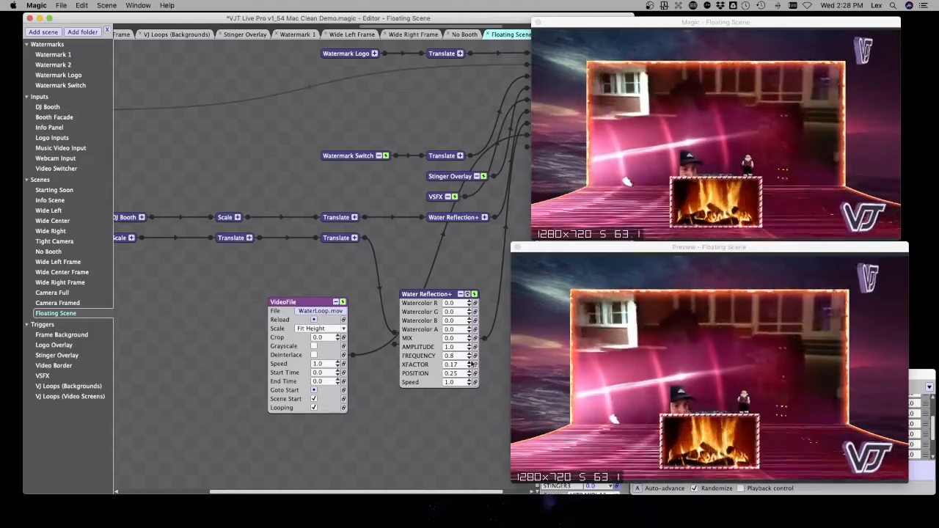
Undo the VideoFile enabling, the Water Reflection+ parameter changes and that node's move.
{"action": "key", "text": "super+z"}
{"action": "key", "text": "super+z"}
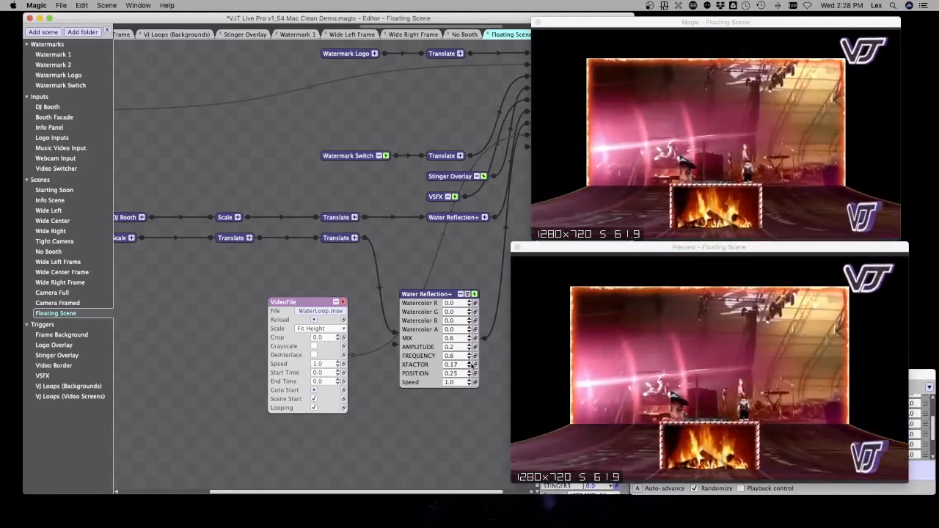
{"action": "key", "text": "super+z"}
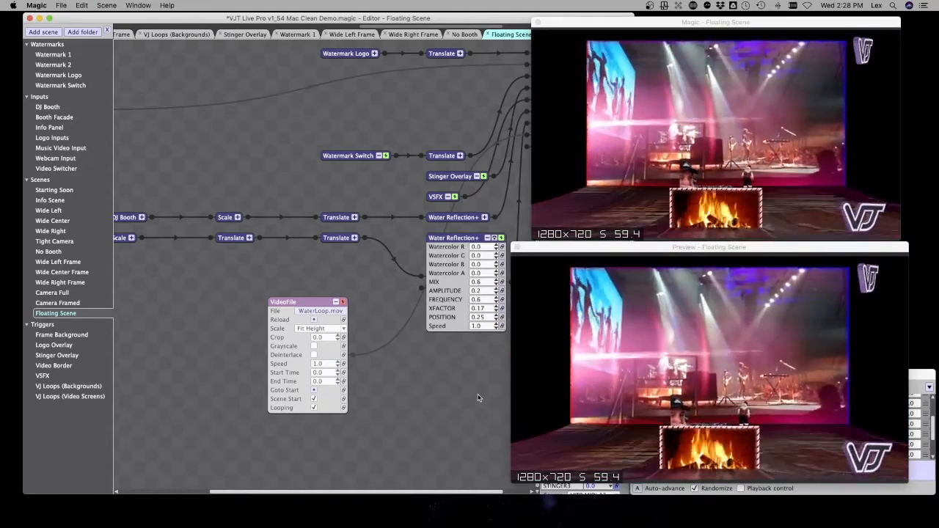
Expand the DJ Booth node, move it above its chain, and disable it.
{"action": "scroll", "coordinate": [400, 168], "scroll_direction": "left", "scroll_amount": 3}
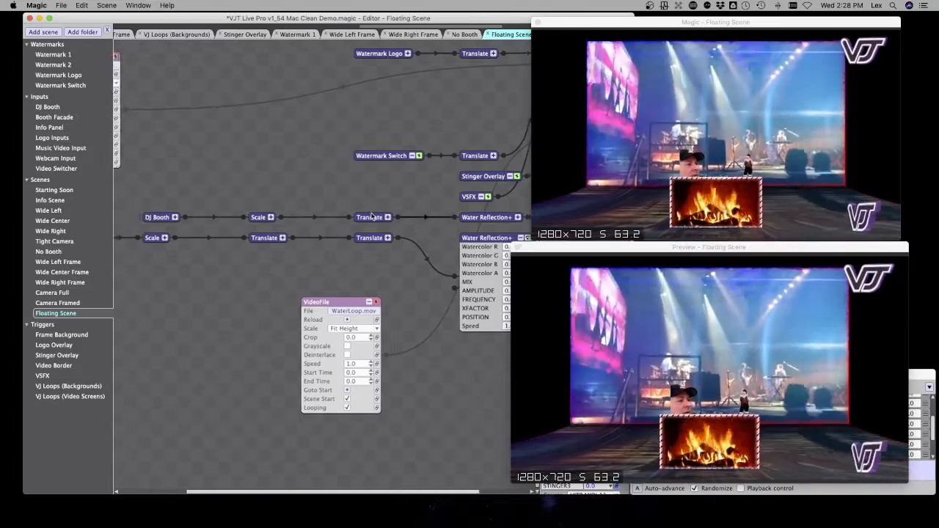
{"action": "left_click", "coordinate": [180, 218]}
{"action": "left_click_drag", "start_coordinate": [180, 218], "coordinate": [175, 156]}
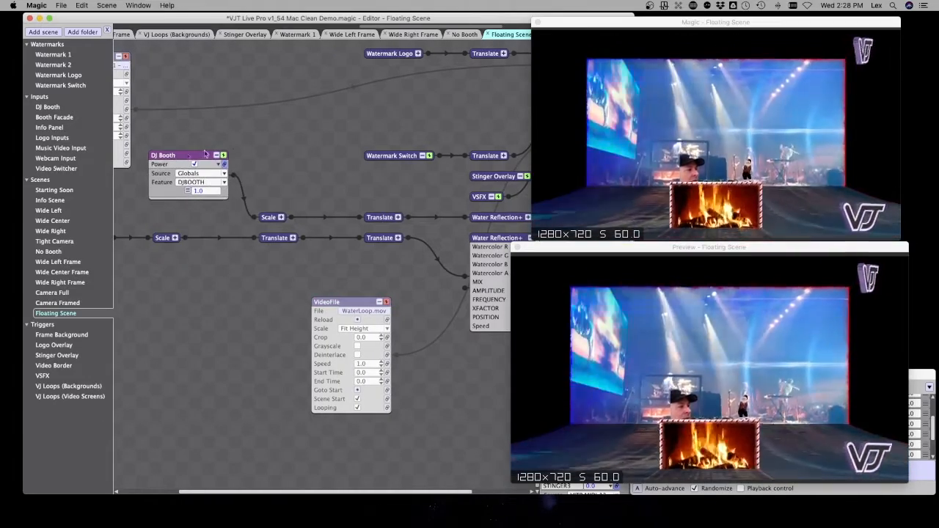
{"action": "left_click", "coordinate": [224, 156]}
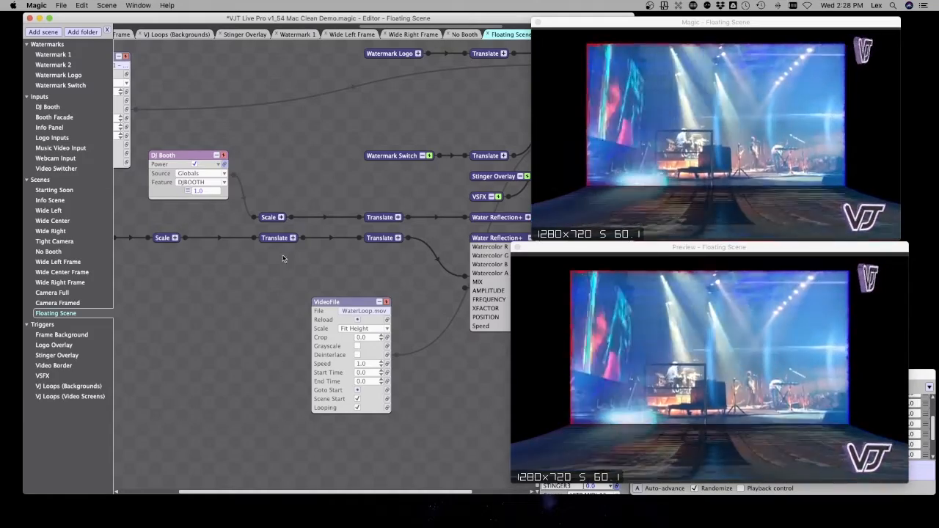
Expand both Translate nodes in the Video Switcher chain and rearrange the second Translate and the WaterLoop.mov VideoFile so they no longer overlap.
{"action": "scroll", "coordinate": [265, 247], "scroll_direction": "left", "scroll_amount": 3}
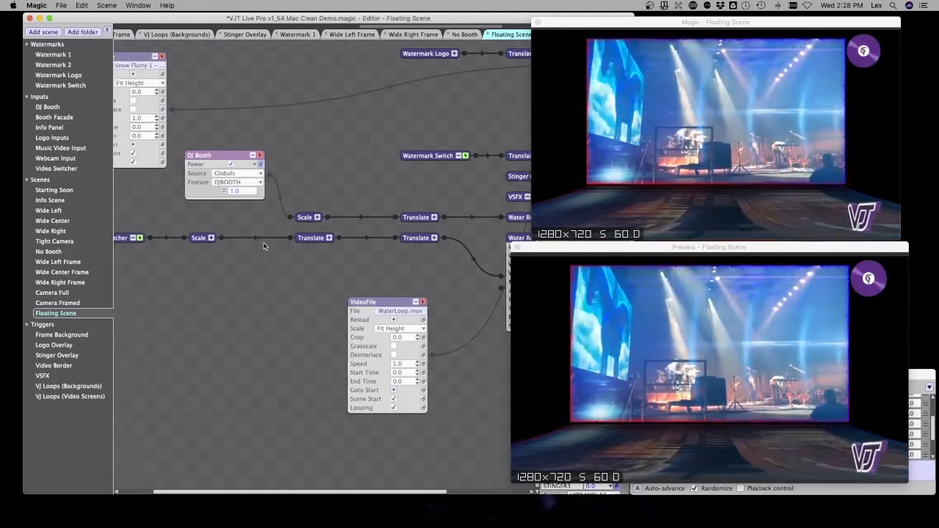
{"action": "left_click", "coordinate": [333, 238]}
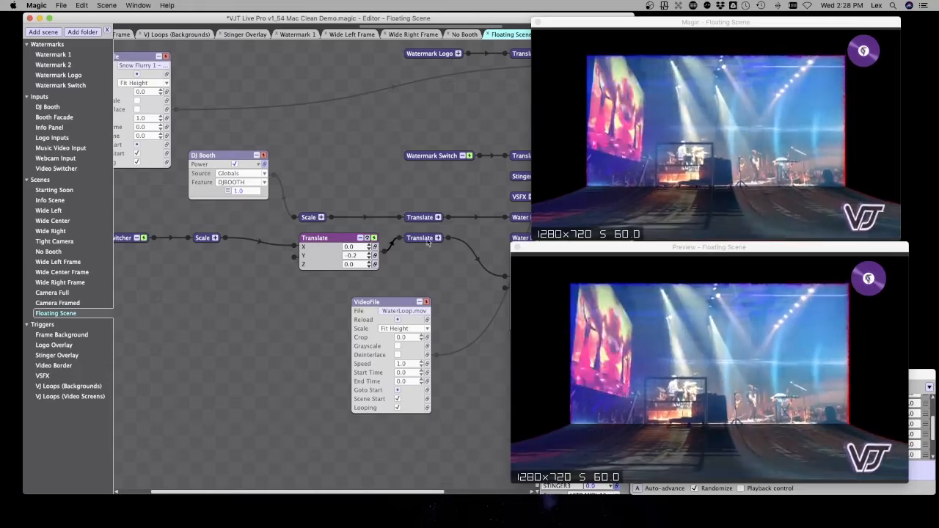
{"action": "left_click", "coordinate": [438, 238]}
{"action": "scroll", "coordinate": [424, 256], "scroll_direction": "right", "scroll_amount": 3}
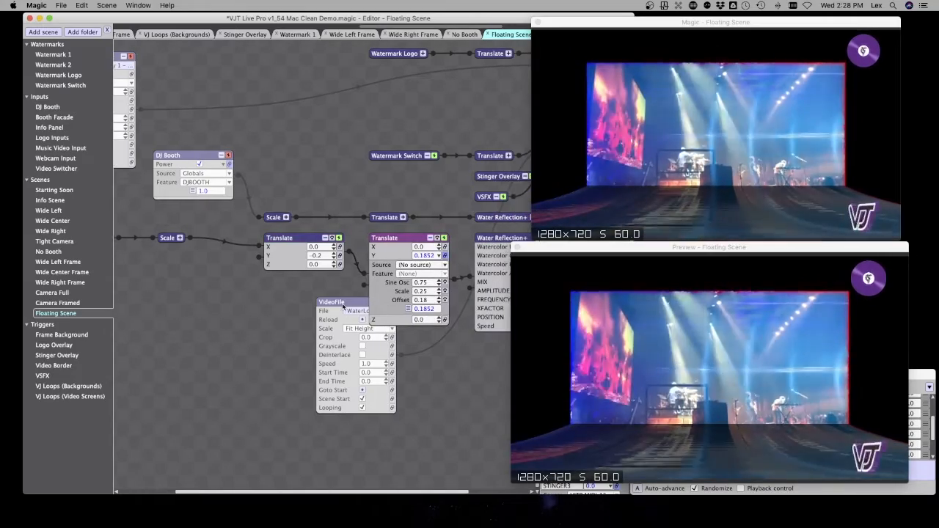
{"action": "left_click_drag", "start_coordinate": [360, 302], "coordinate": [217, 360]}
{"action": "left_click_drag", "start_coordinate": [401, 241], "coordinate": [381, 245]}
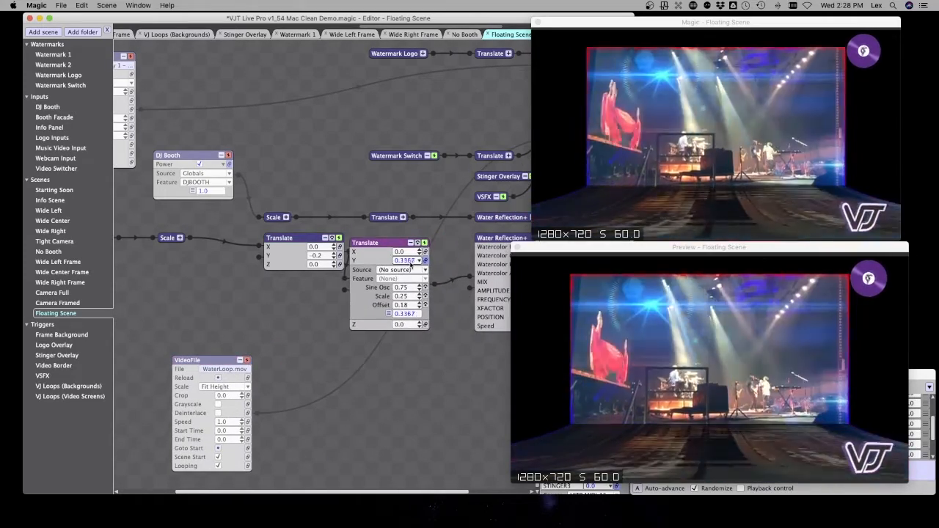
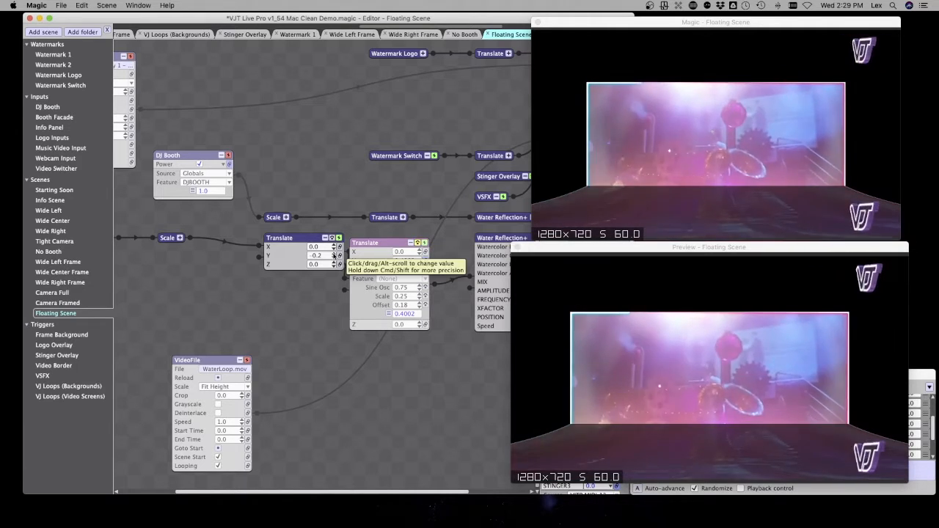
Reactivate the bypassed second Translate node and set the first Translate's Y to -0.3 after trying 0.1.
{"action": "left_click_drag", "start_coordinate": [334, 254], "coordinate": [334, 252]}
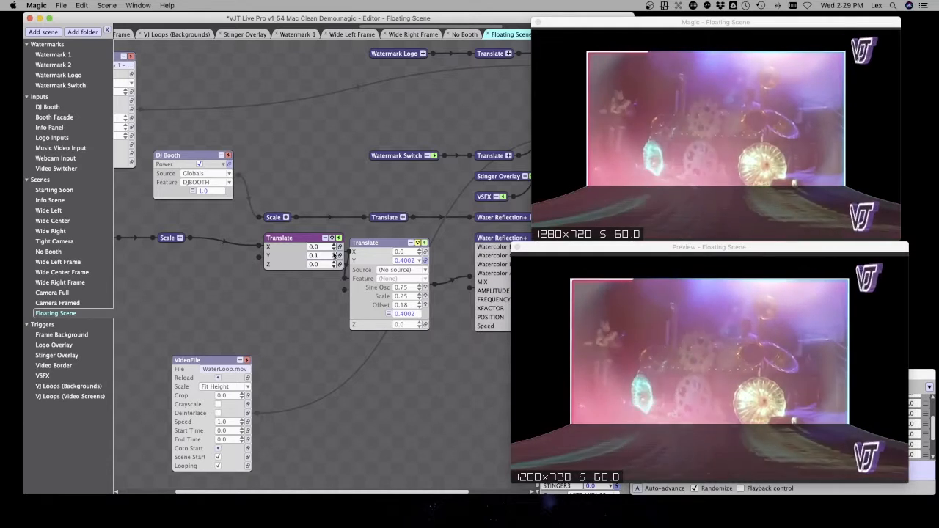
{"action": "left_click", "coordinate": [392, 245]}
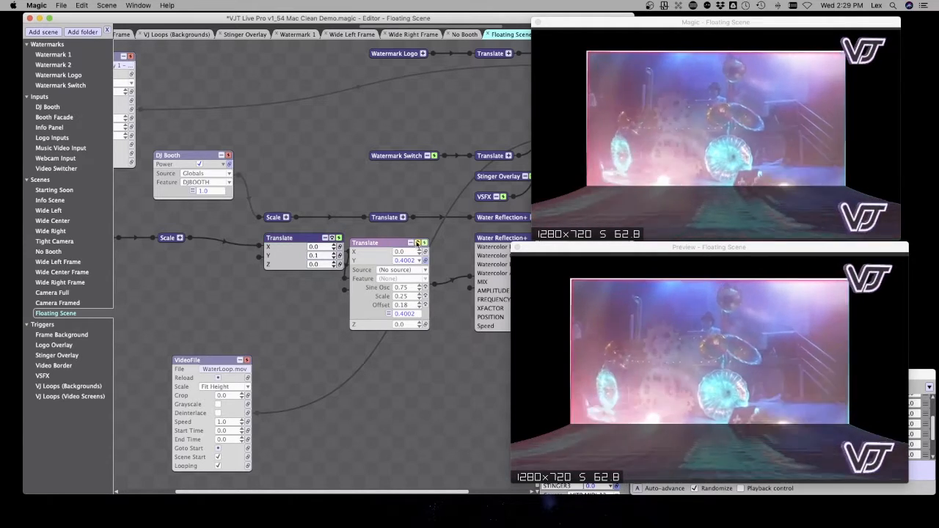
{"action": "left_click", "coordinate": [417, 242]}
{"action": "left_click", "coordinate": [334, 258]}
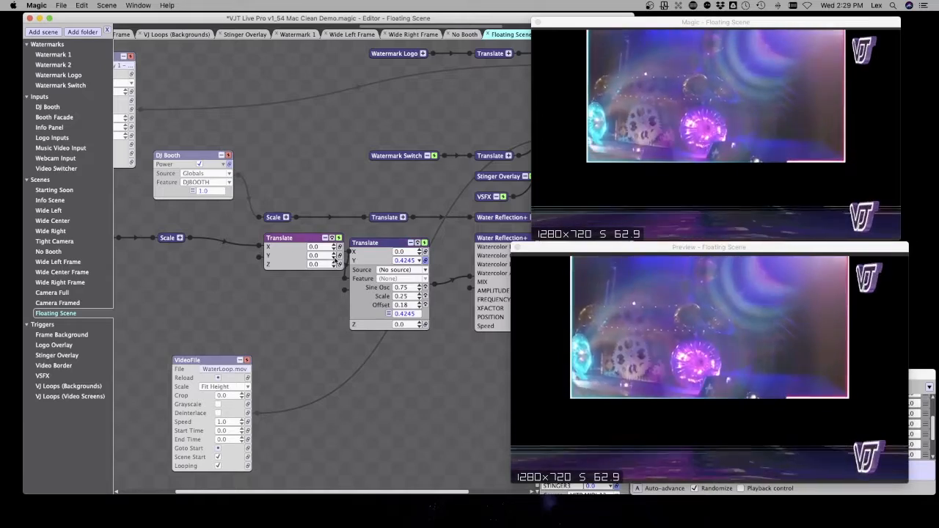
{"action": "left_click", "coordinate": [334, 258]}
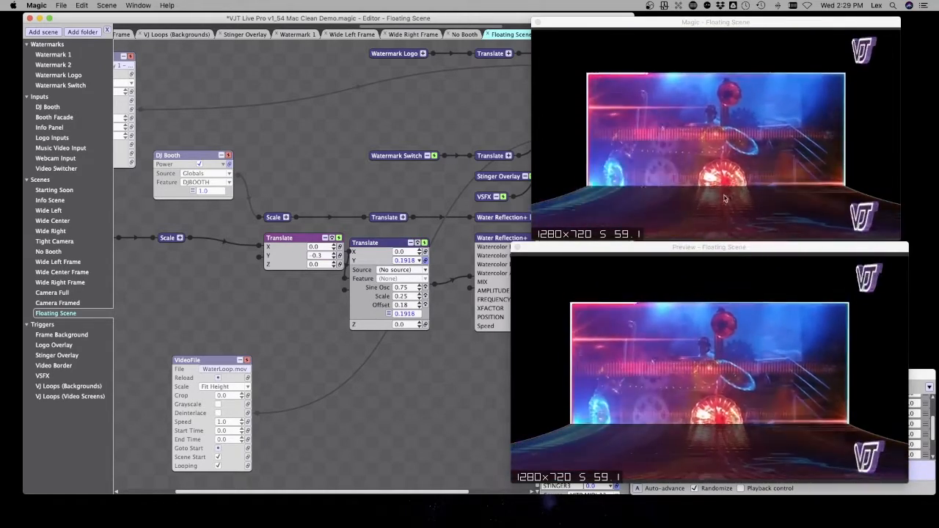
Enable the WaterLoop.mov VideoFile and reposition the expanded Water Reflection+ and second Translate nodes for a clearer layout.
{"action": "left_click", "coordinate": [550, 250]}
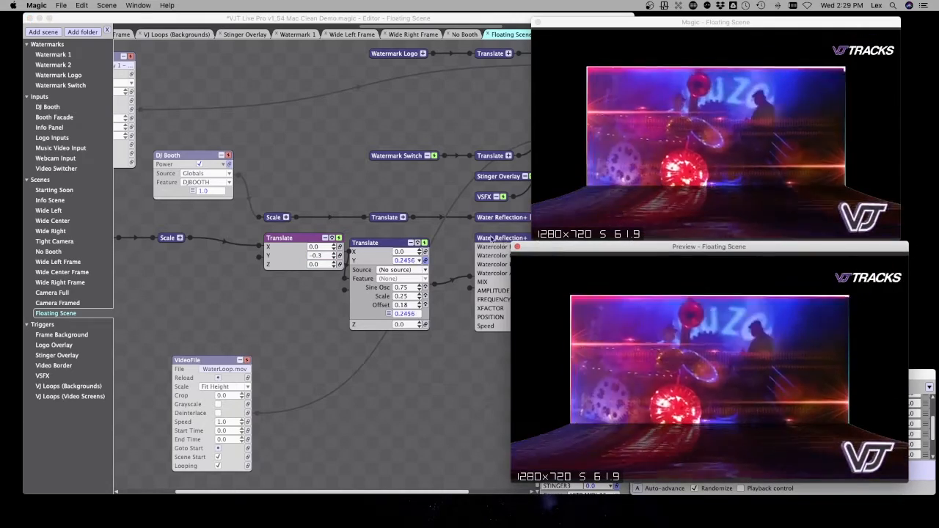
{"action": "left_click_drag", "start_coordinate": [492, 238], "coordinate": [446, 244]}
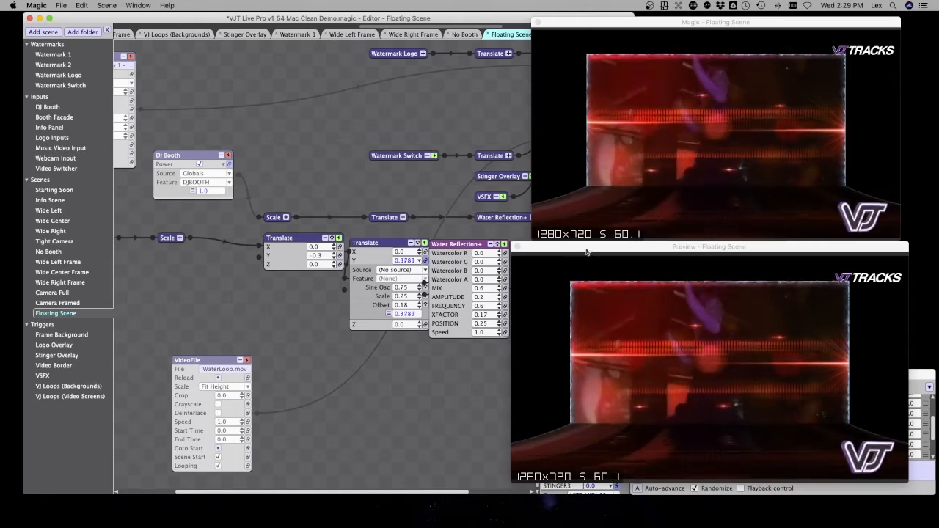
{"action": "left_click", "coordinate": [247, 360]}
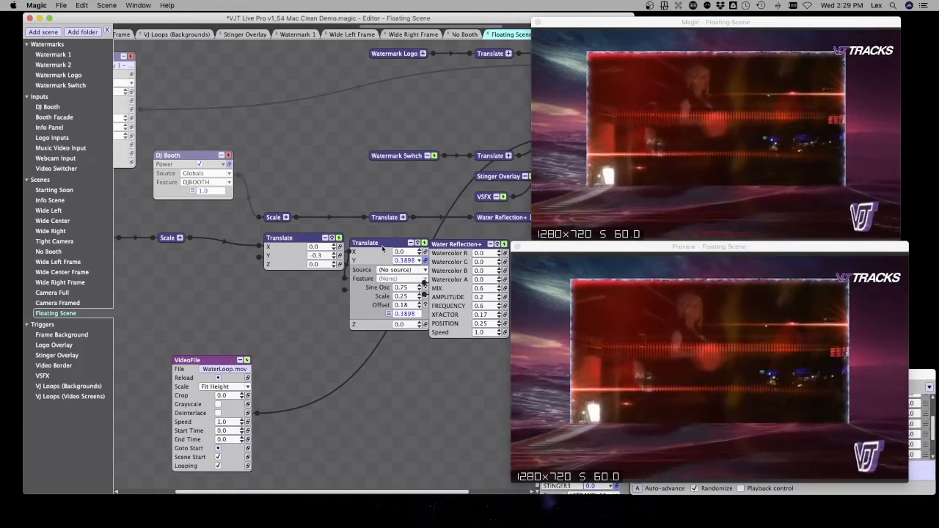
{"action": "left_click_drag", "start_coordinate": [382, 243], "coordinate": [360, 267]}
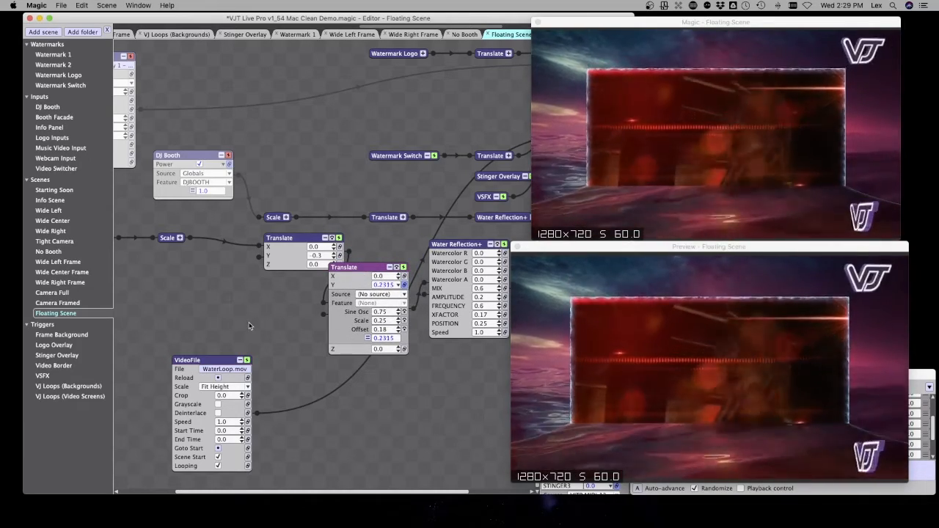
Re-enable the bypassed DJ Booth node in the Floating Scene.
{"action": "scroll", "coordinate": [220, 319], "scroll_direction": "left", "scroll_amount": 5}
{"action": "scroll", "coordinate": [355, 306], "scroll_direction": "right", "scroll_amount": 7}
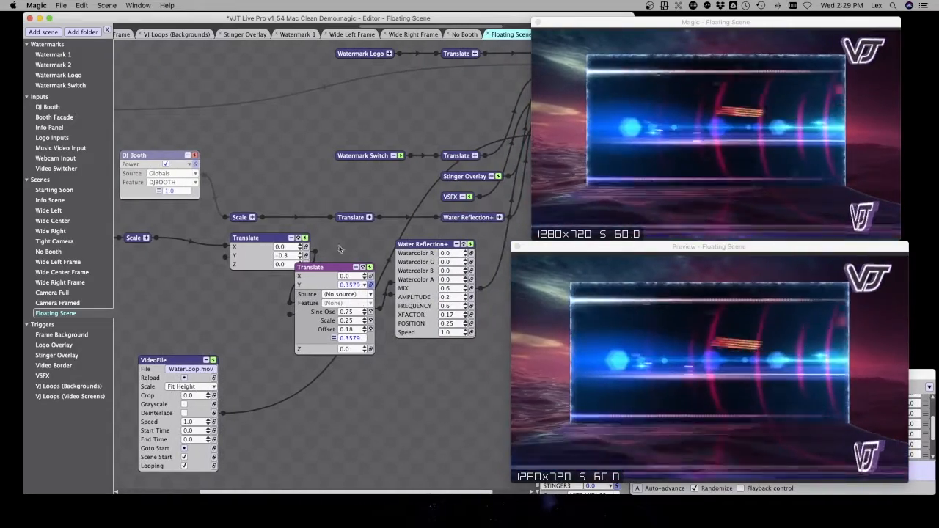
{"action": "left_click", "coordinate": [196, 155]}
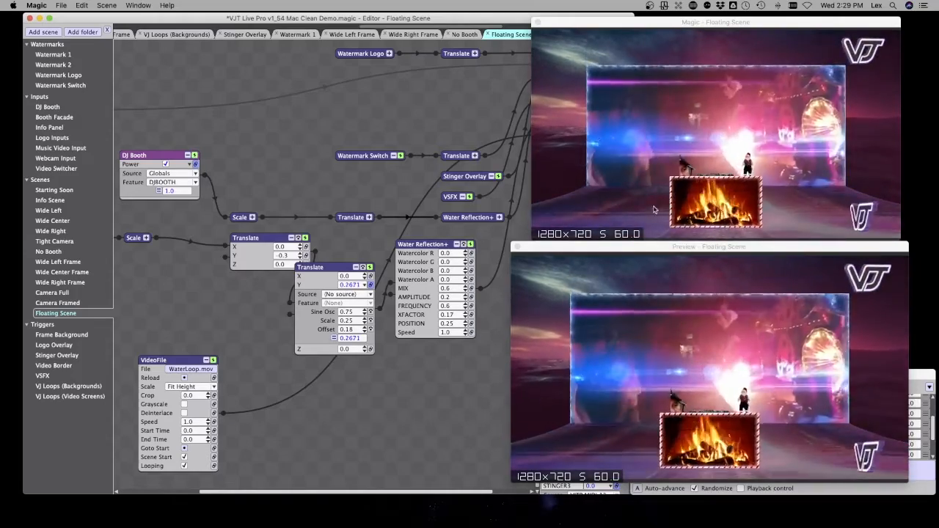
{"action": "scroll", "coordinate": [336, 250], "scroll_direction": "right", "scroll_amount": 3}
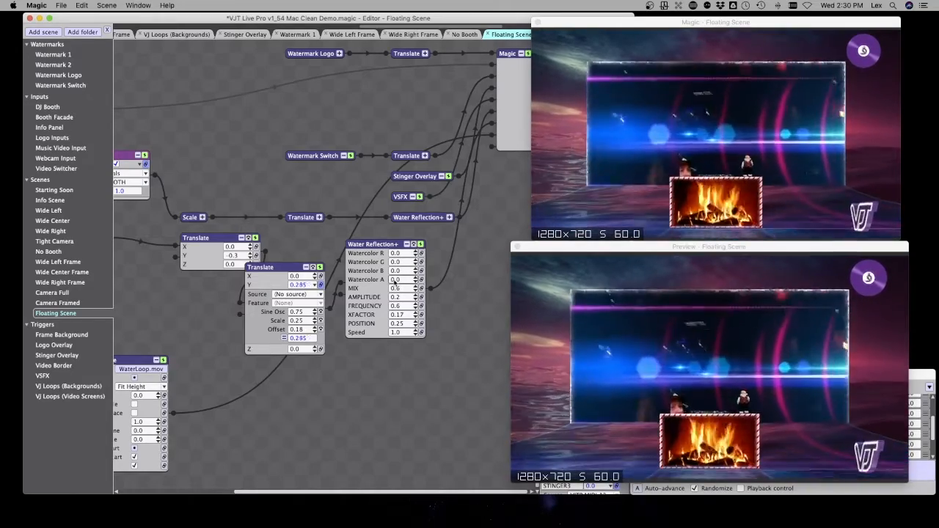
{"action": "scroll", "coordinate": [341, 255], "scroll_direction": "left", "scroll_amount": 3}
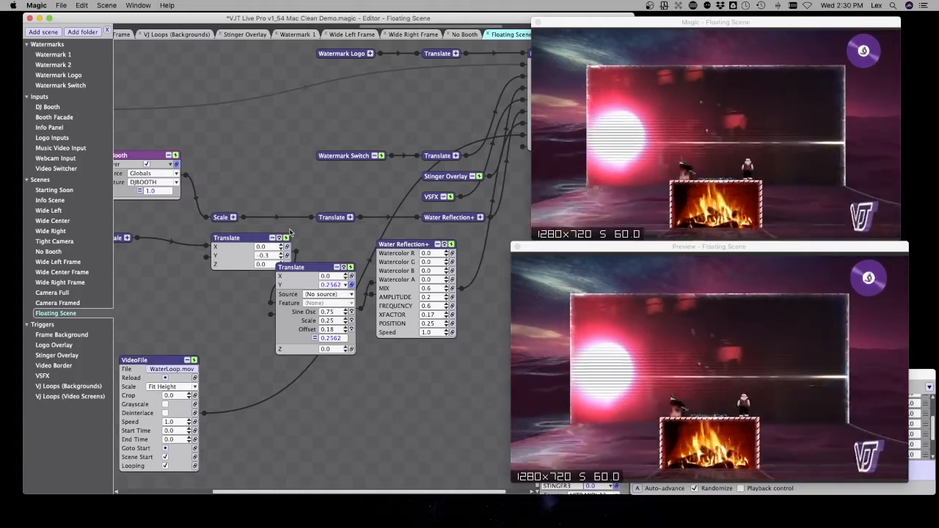
{"action": "scroll", "coordinate": [191, 324], "scroll_direction": "left", "scroll_amount": 10}
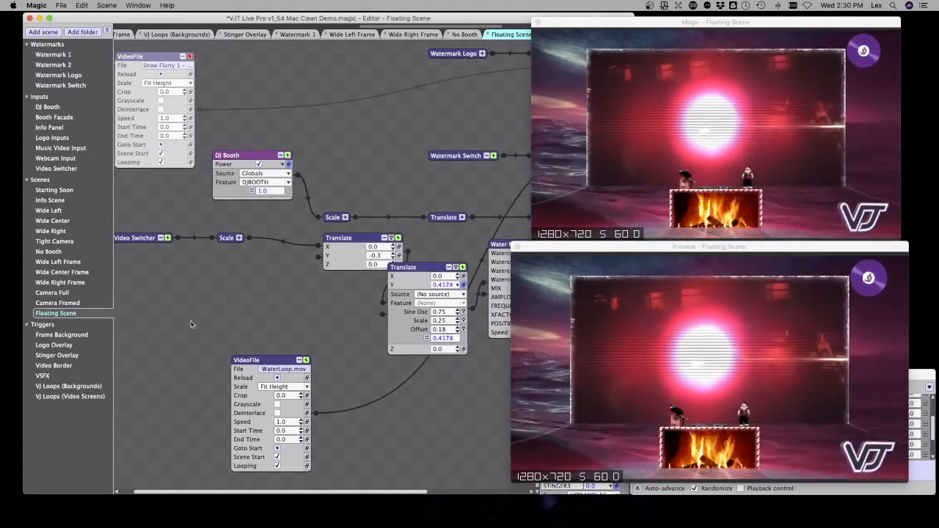
{"action": "scroll", "coordinate": [191, 324], "scroll_direction": "left", "scroll_amount": 2}
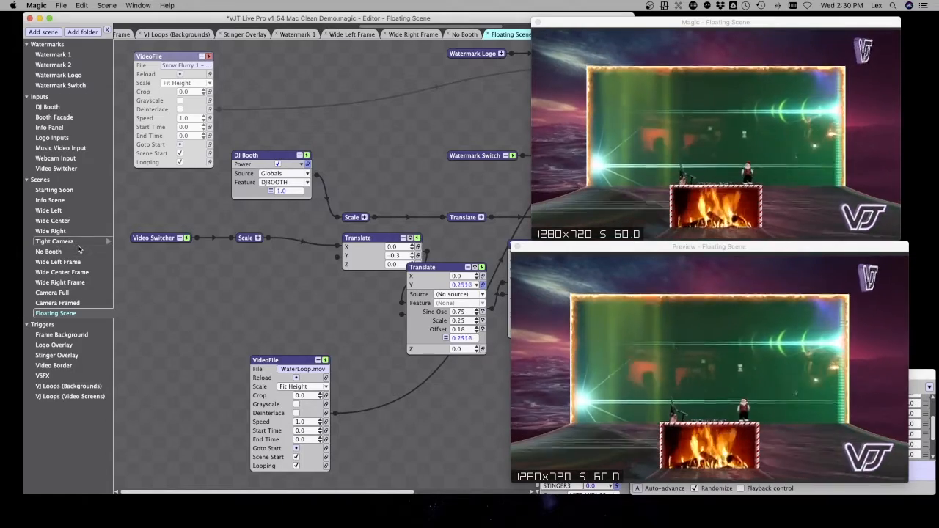
Add a new scene below the Triggers folder and rename it Demo Scene.
{"action": "left_click", "coordinate": [44, 32]}
{"action": "left_click", "coordinate": [45, 408]}
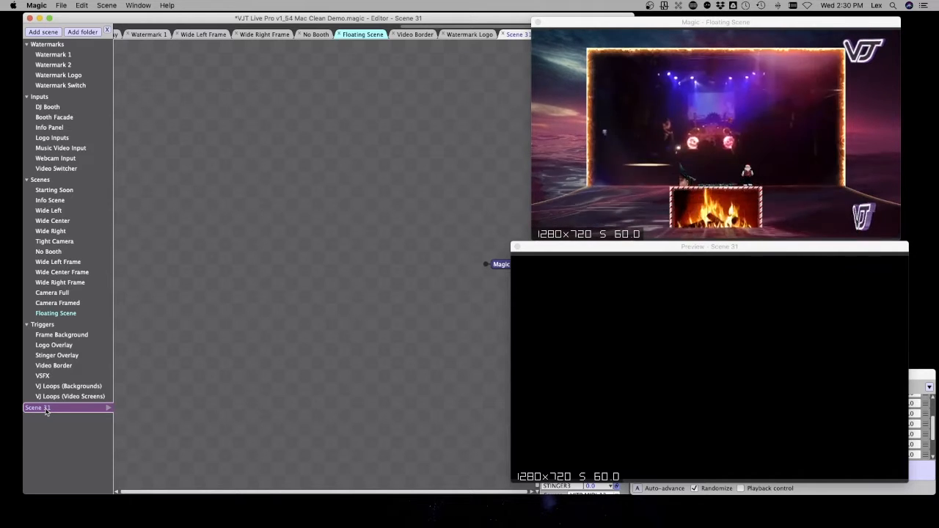
{"action": "right_click", "coordinate": [45, 411]}
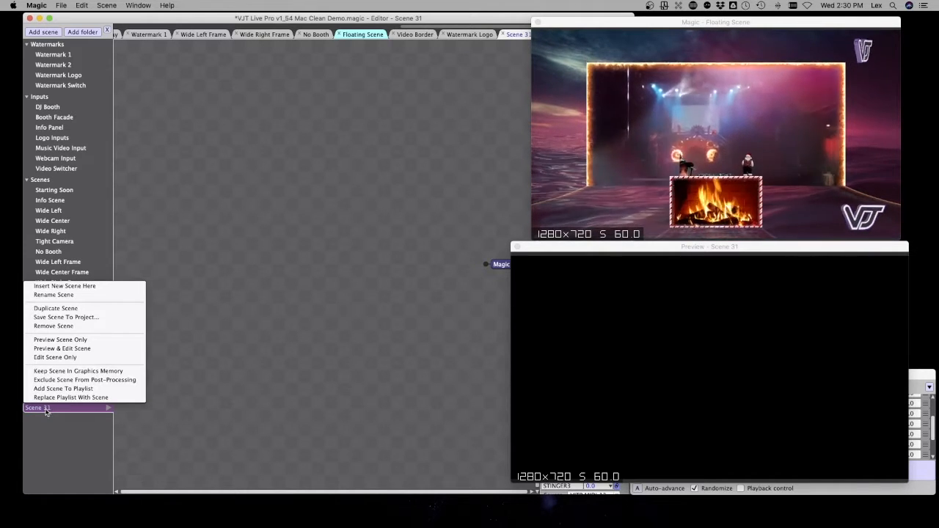
{"action": "left_click", "coordinate": [53, 294]}
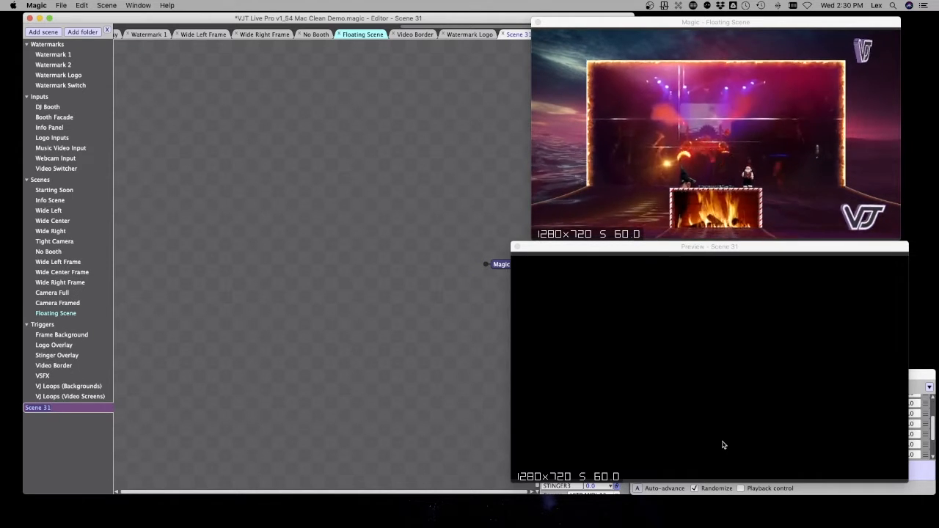
{"action": "key", "text": "BackSpace"}
{"action": "type", "text": "Demo"}
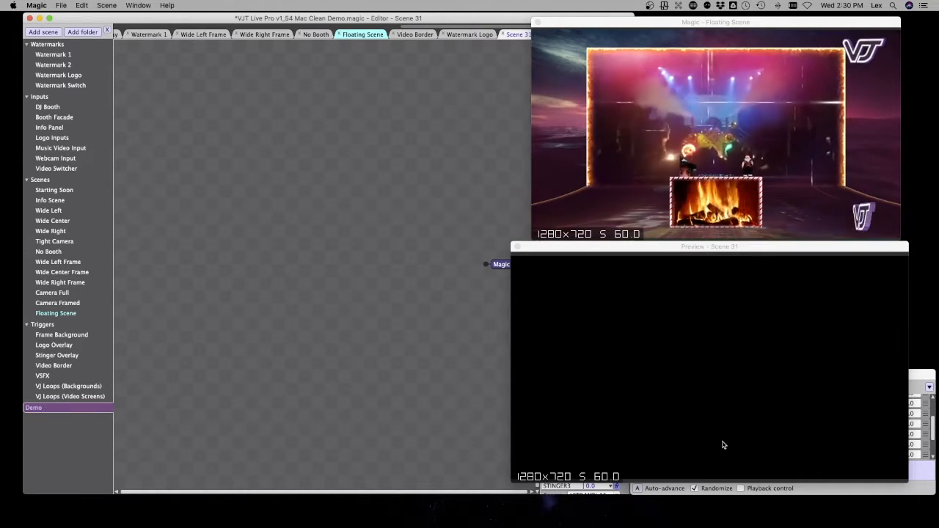
{"action": "key", "text": "Return"}
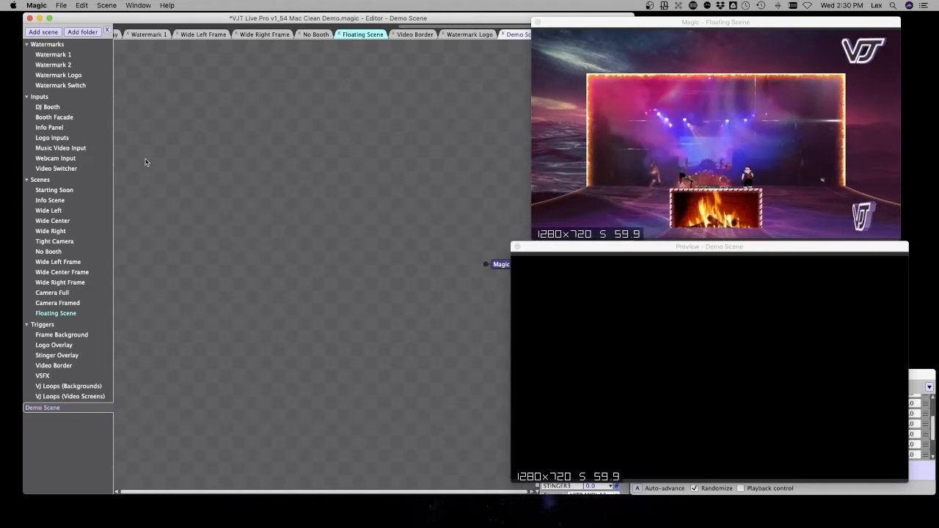
Add a new folder at the end of the scene list and move Demo Scene into it.
{"action": "left_click", "coordinate": [83, 32]}
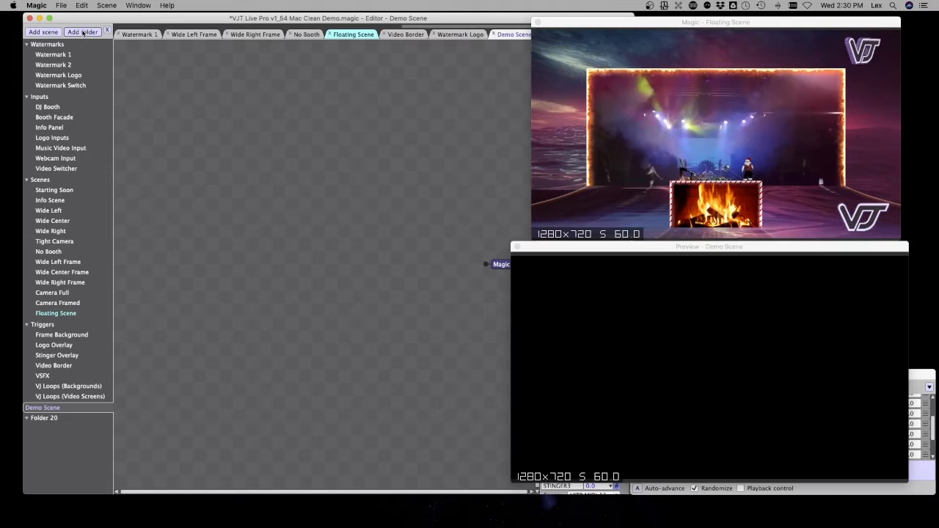
{"action": "left_click_drag", "start_coordinate": [44, 409], "coordinate": [47, 421]}
{"action": "left_click", "coordinate": [53, 409]}
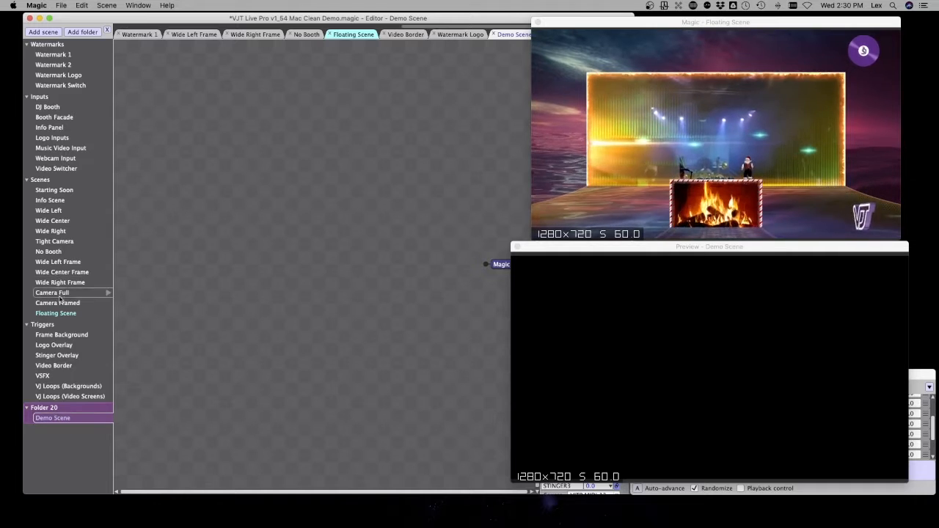
Collapse the Triggers and Scenes folders in the scene list and expand both again.
{"action": "left_click", "coordinate": [27, 325]}
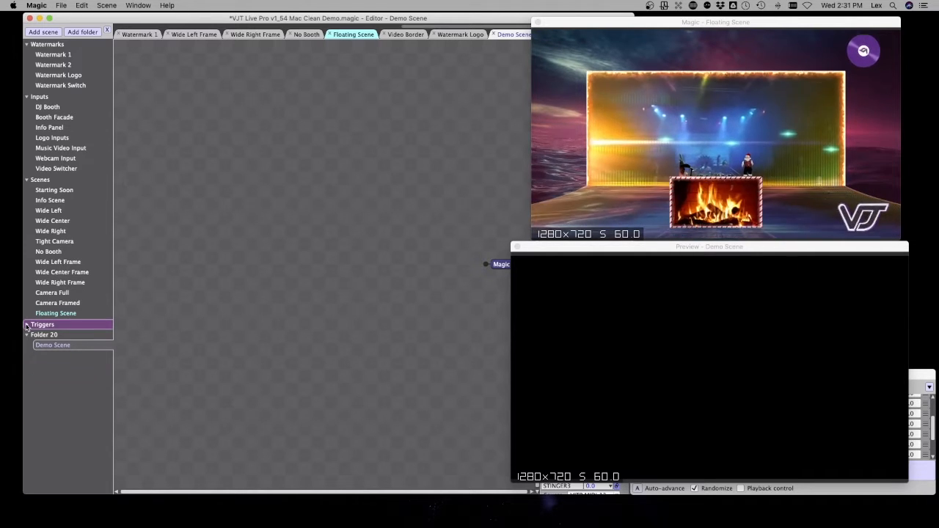
{"action": "left_click", "coordinate": [27, 180]}
{"action": "left_click", "coordinate": [26, 190]}
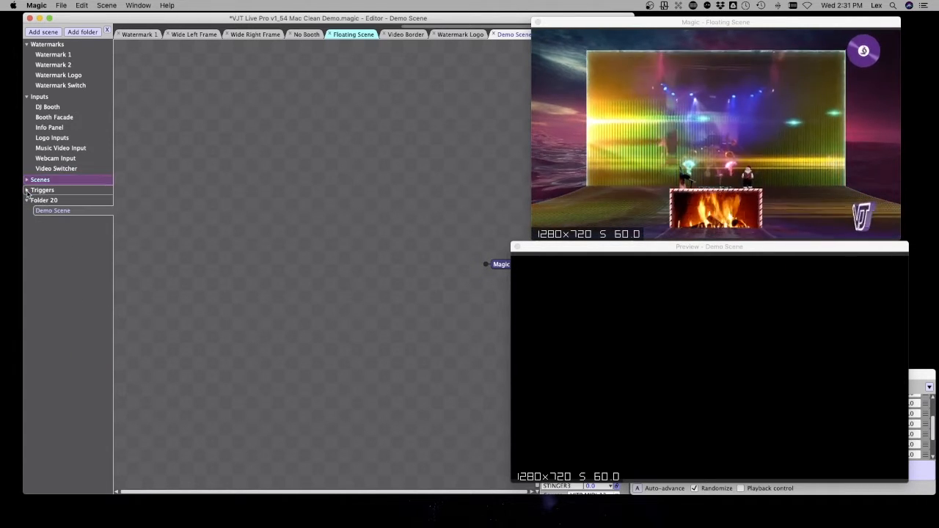
{"action": "left_click", "coordinate": [26, 180]}
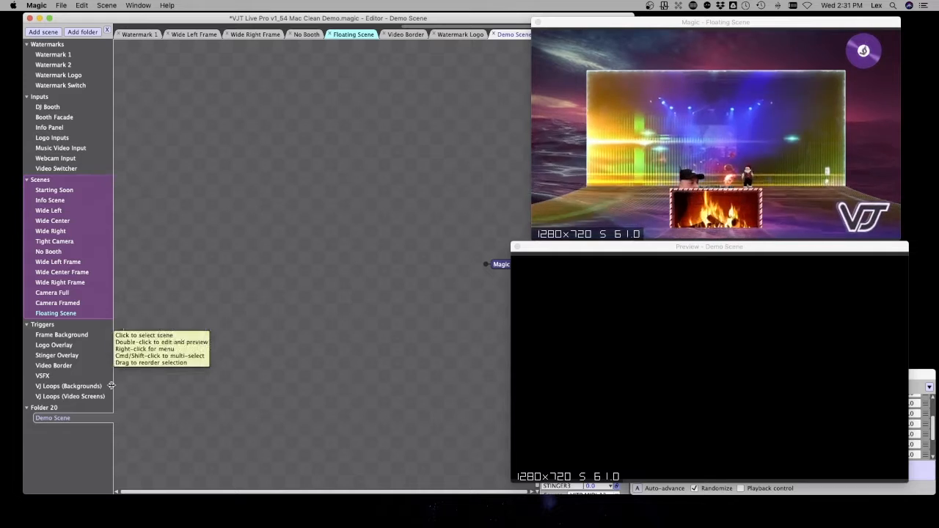
Review the commands available for Folder 20 and reselect Demo Scene.
{"action": "left_click", "coordinate": [53, 418]}
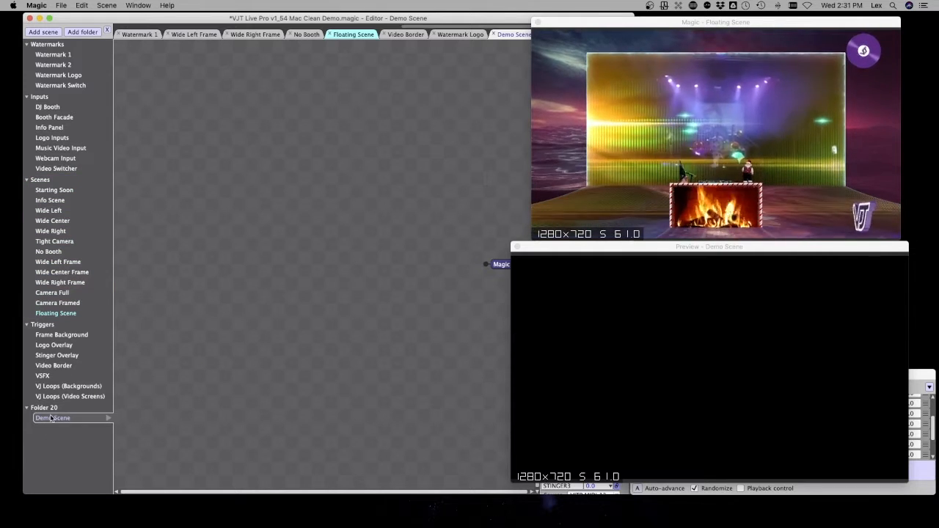
{"action": "left_click", "coordinate": [65, 408]}
{"action": "right_click", "coordinate": [52, 411]}
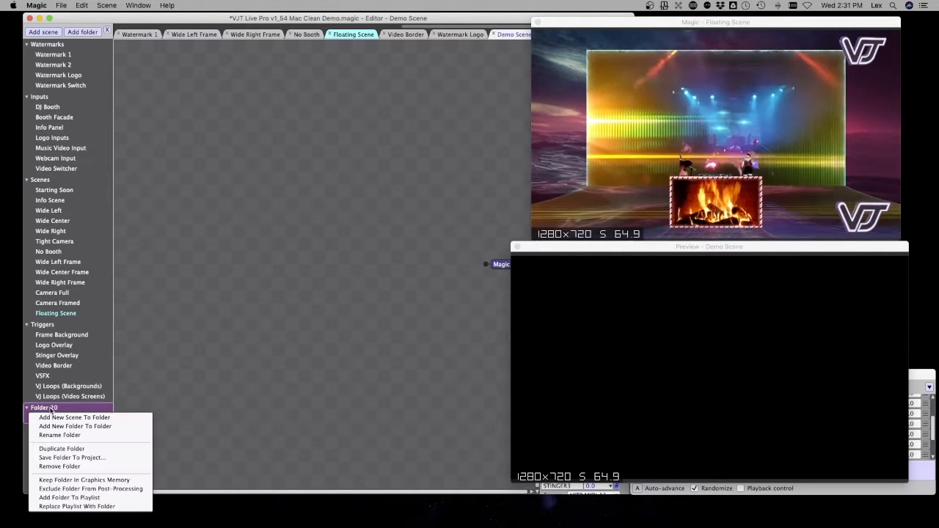
{"action": "left_click", "coordinate": [185, 414]}
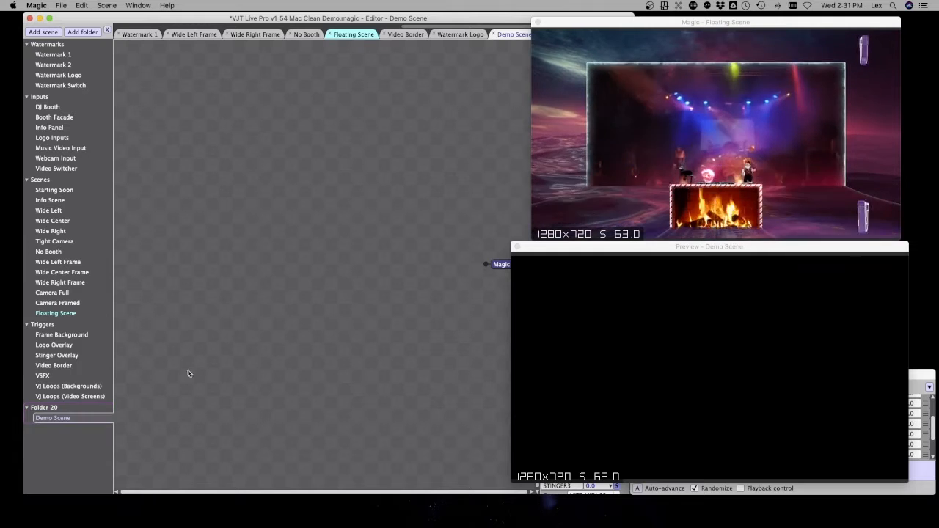
{"action": "left_click", "coordinate": [63, 420]}
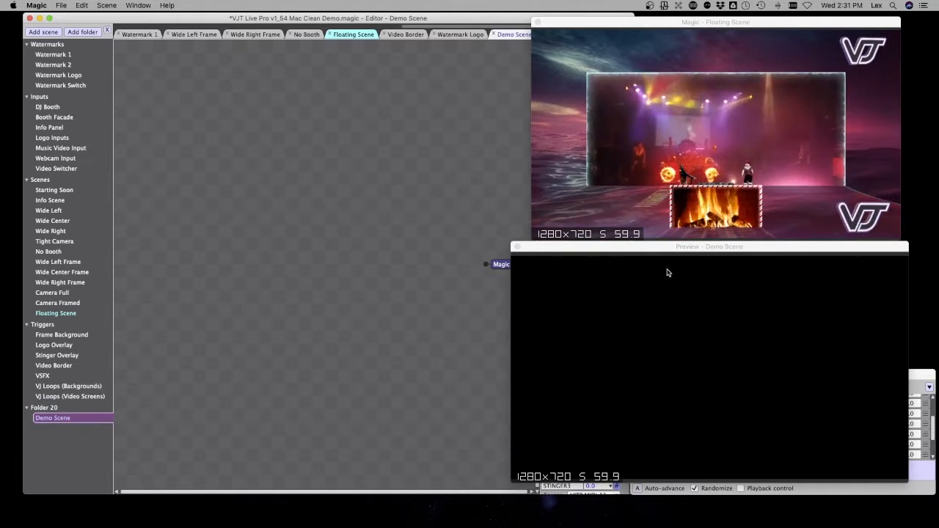
Move the Magic node higher in the editor and place the Demo Scene preview window over the Floating Scene output window.
{"action": "left_click_drag", "start_coordinate": [495, 274], "coordinate": [450, 139]}
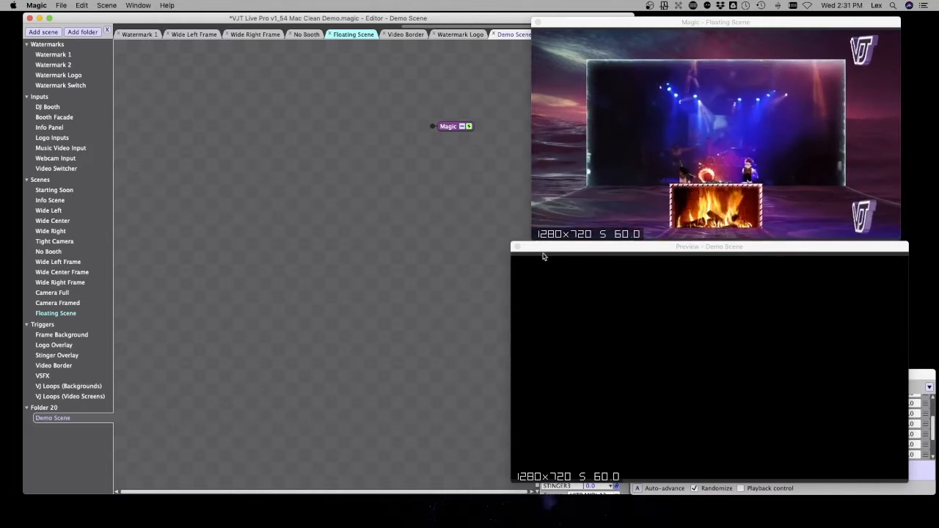
{"action": "left_click", "coordinate": [709, 102]}
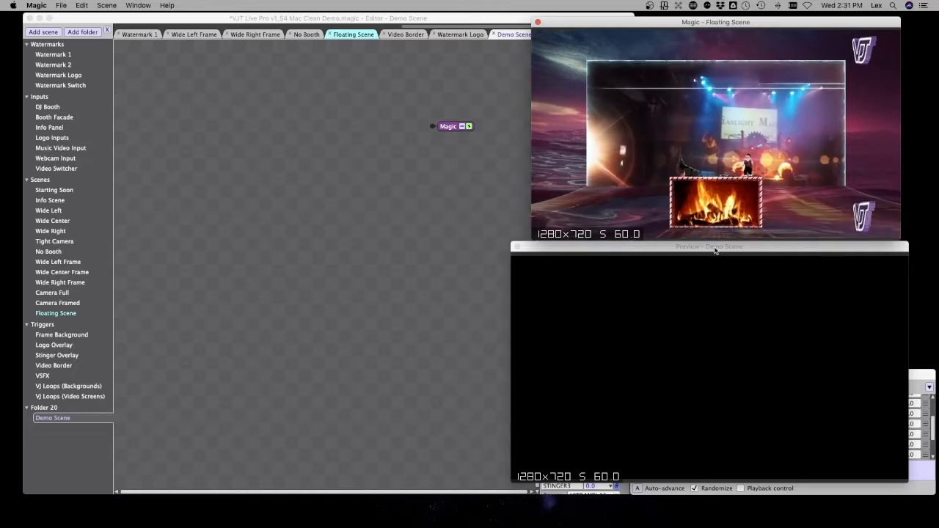
{"action": "left_click_drag", "start_coordinate": [715, 248], "coordinate": [716, 30]}
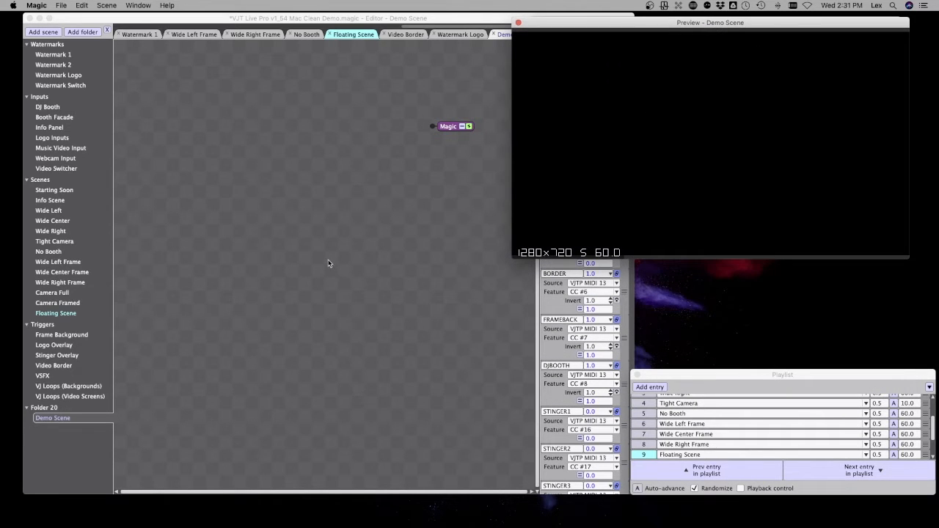
Browse the available modules and add the Video Switcher scene as a source node feeding Magic.
{"action": "left_click", "coordinate": [154, 197]}
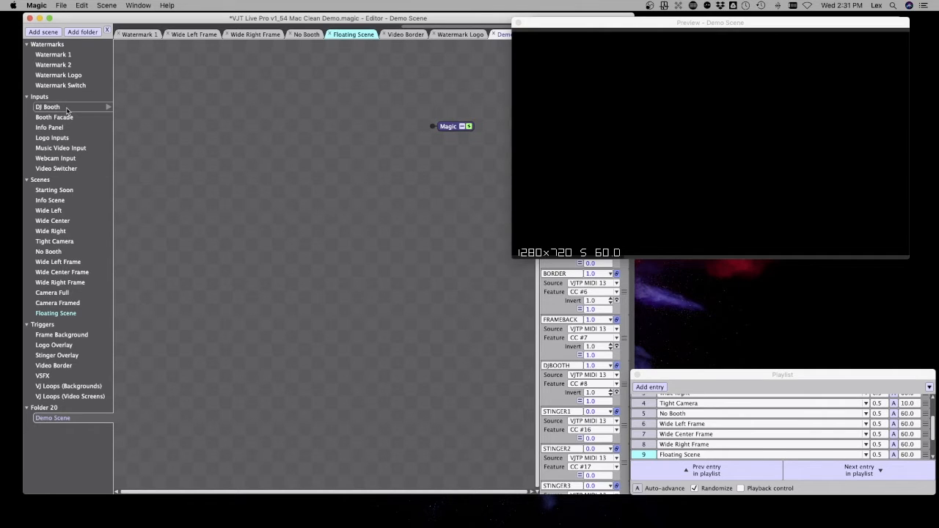
{"action": "right_click", "coordinate": [151, 109]}
{"action": "mouse_move", "coordinate": [158, 112]}
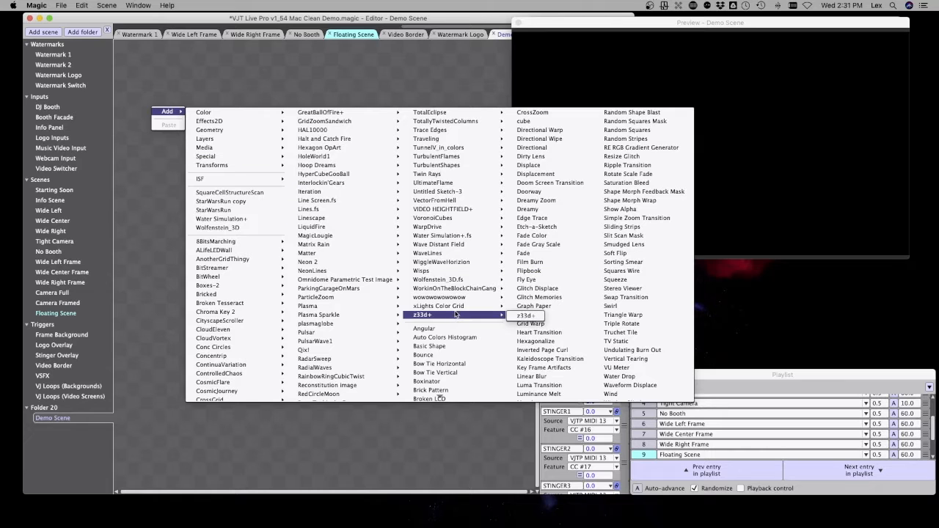
{"action": "scroll", "coordinate": [539, 317], "scroll_direction": "down", "scroll_amount": 5}
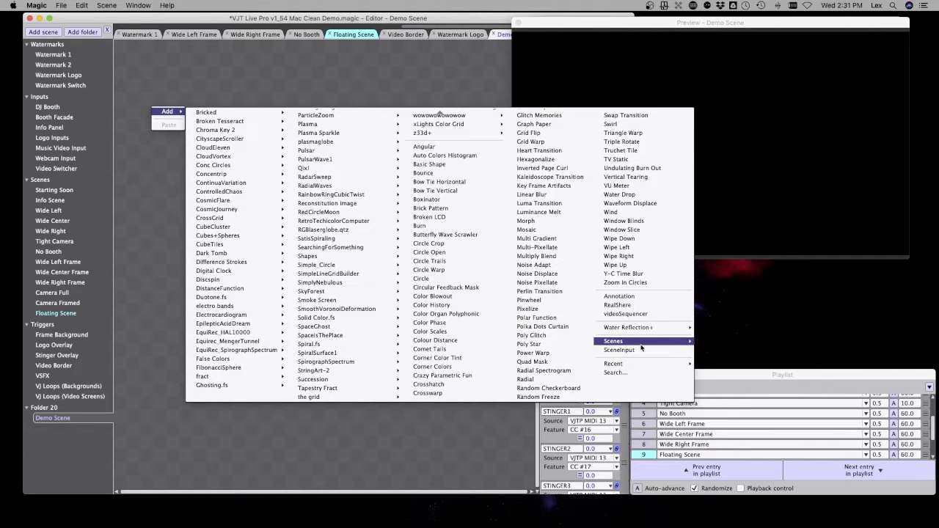
{"action": "mouse_move", "coordinate": [641, 343]}
{"action": "mouse_move", "coordinate": [348, 256]}
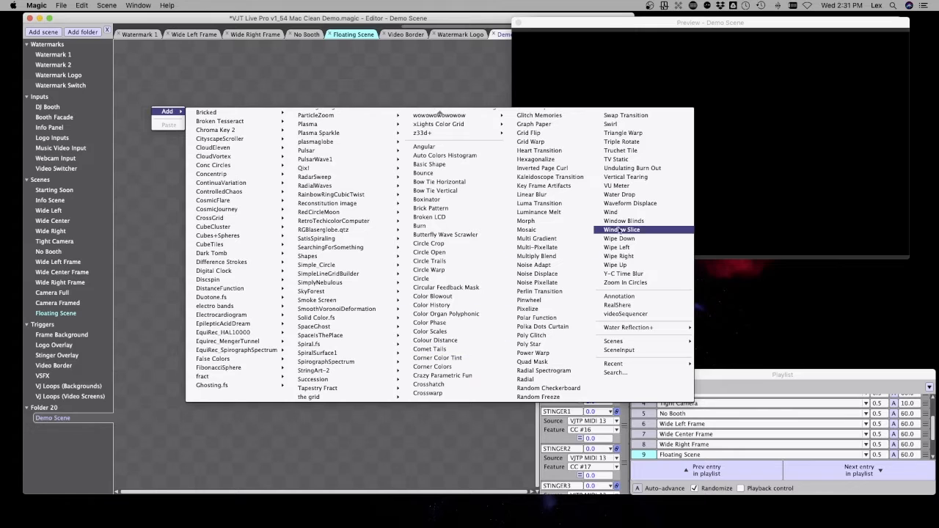
{"action": "scroll", "coordinate": [315, 129], "scroll_direction": "up", "scroll_amount": 10}
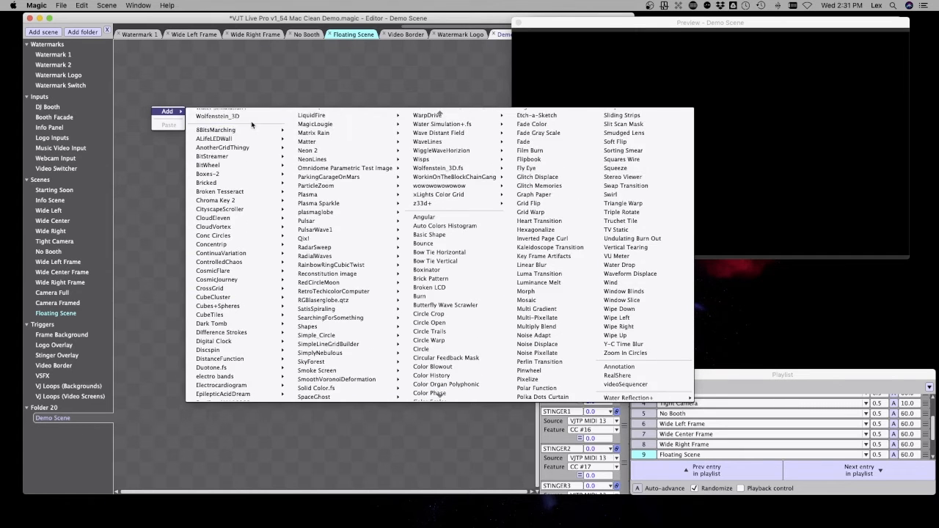
{"action": "scroll", "coordinate": [516, 301], "scroll_direction": "down", "scroll_amount": 10}
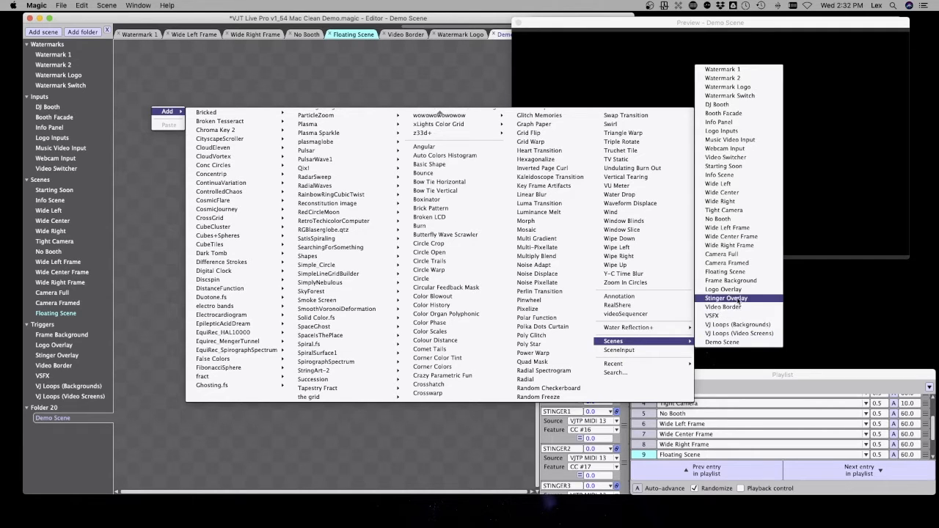
{"action": "left_click", "coordinate": [747, 158]}
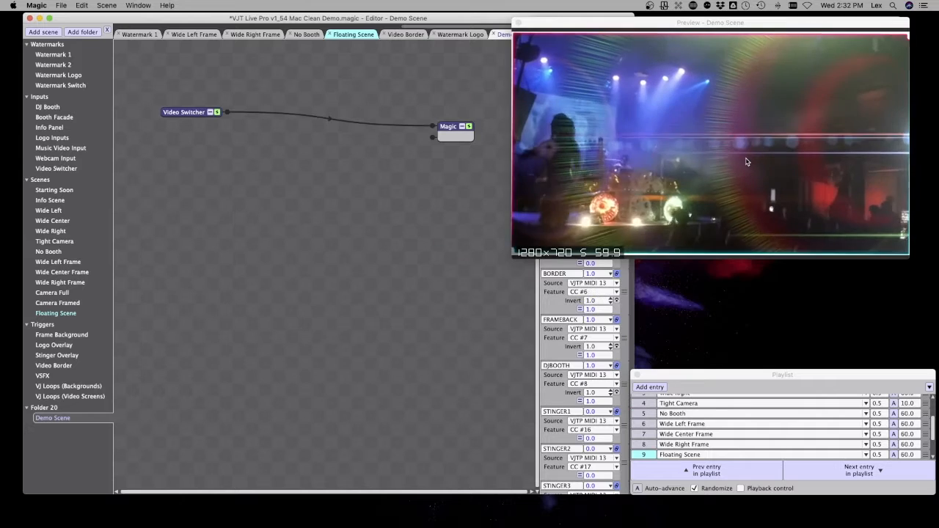
Shift the Video Switcher node slightly and delete it from Demo Scene.
{"action": "mouse_move", "coordinate": [433, 125]}
{"action": "left_mouse_down"}
{"action": "mouse_move", "coordinate": [375, 139]}
{"action": "mouse_move", "coordinate": [432, 126]}
{"action": "left_mouse_up"}
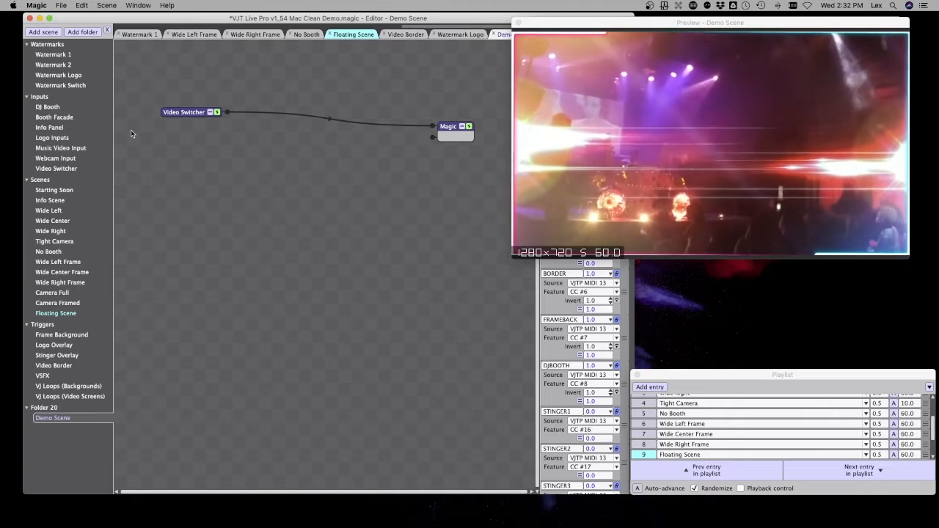
{"action": "left_click_drag", "start_coordinate": [183, 114], "coordinate": [236, 100]}
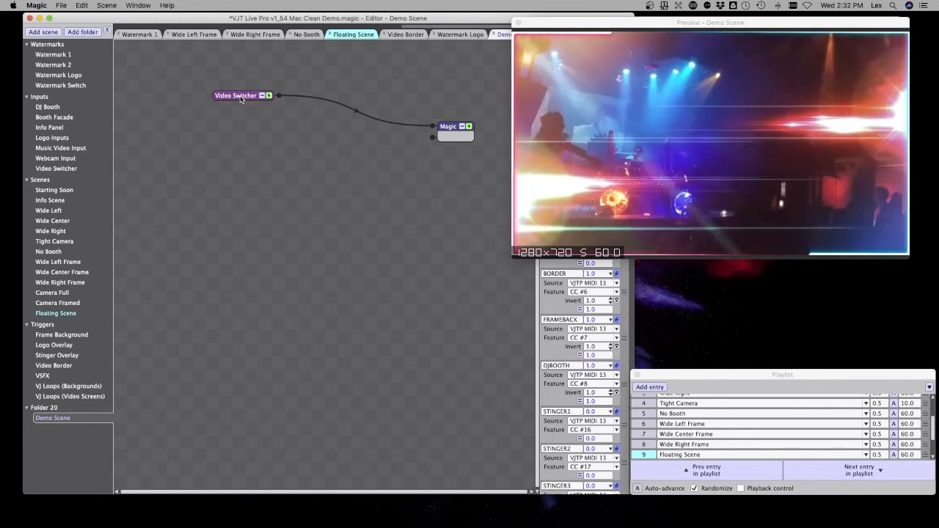
{"action": "key", "text": "Delete"}
Add a VideoCapture node using the FaceTime HD Camera (Built-in) as its device and reposition it away from the Magic node.
{"action": "right_click", "coordinate": [185, 91]}
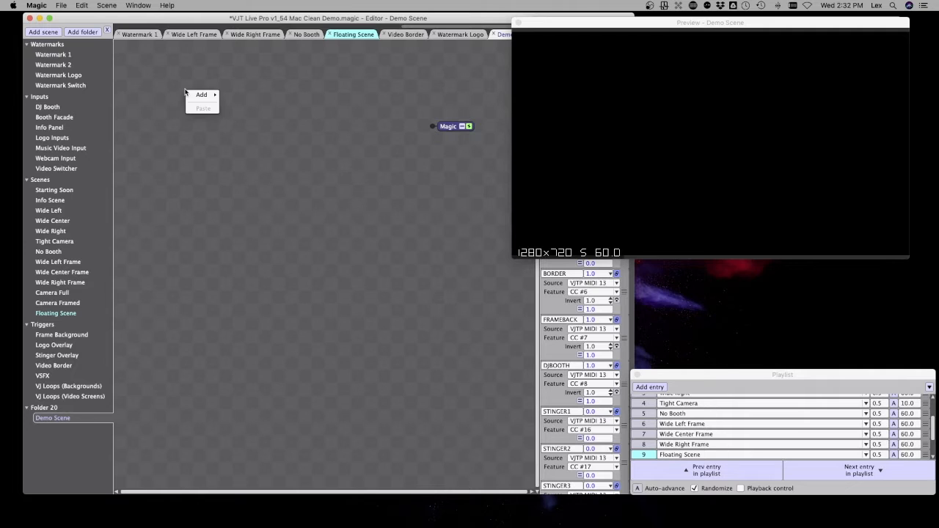
{"action": "mouse_move", "coordinate": [189, 94]}
{"action": "mouse_move", "coordinate": [258, 125]}
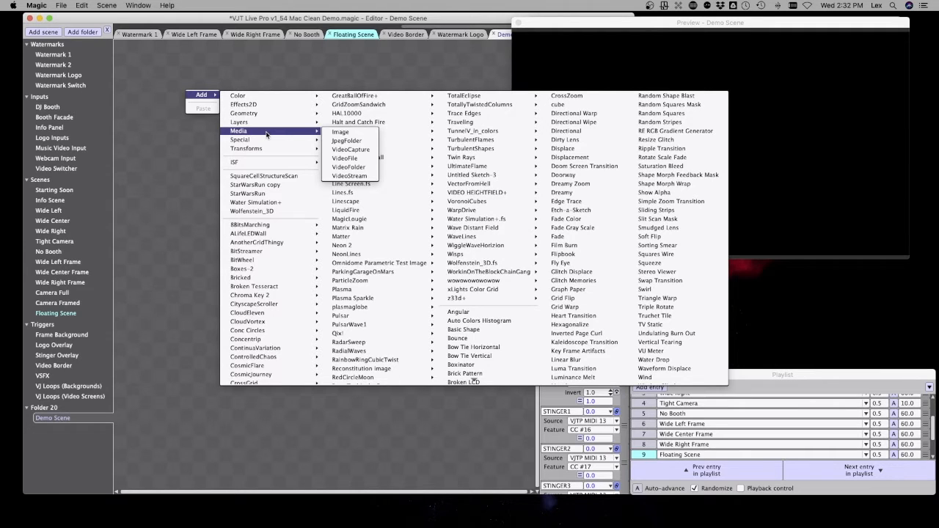
{"action": "left_click", "coordinate": [369, 150]}
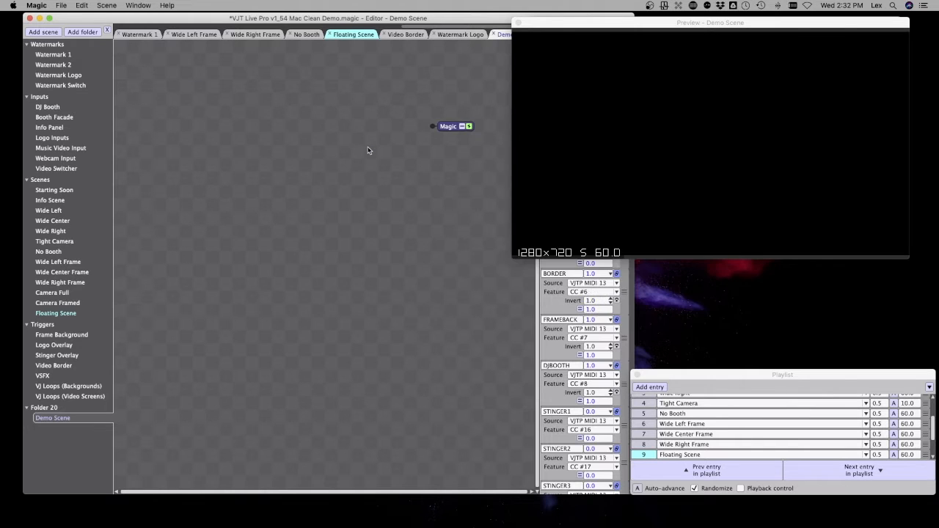
{"action": "left_click", "coordinate": [253, 105]}
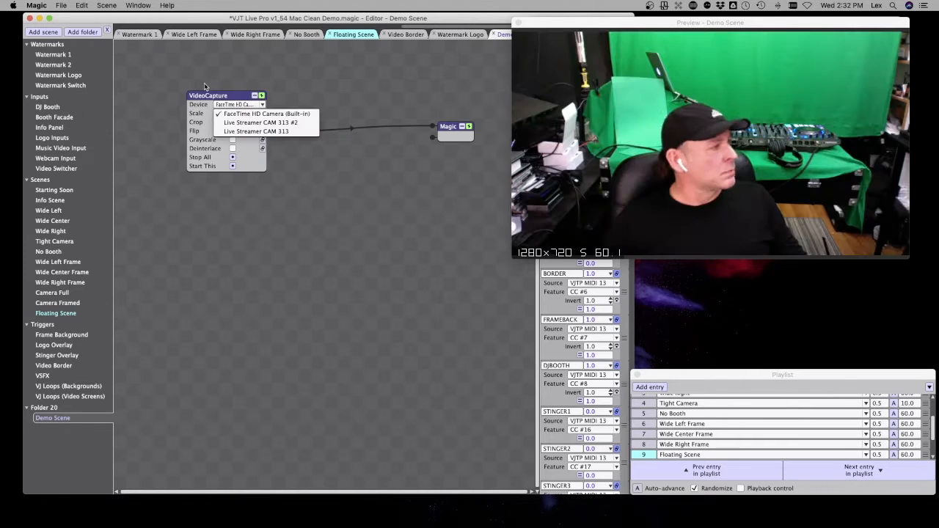
{"action": "left_click", "coordinate": [253, 113]}
{"action": "left_click_drag", "start_coordinate": [213, 96], "coordinate": [196, 83]}
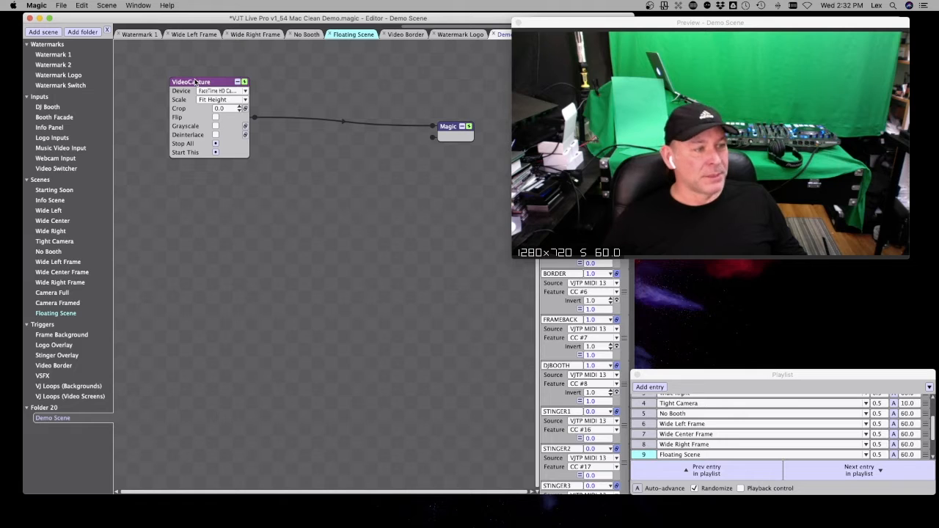
Disable the VideoCapture node and replace it with a SyphonClient node.
{"action": "right_click", "coordinate": [195, 82]}
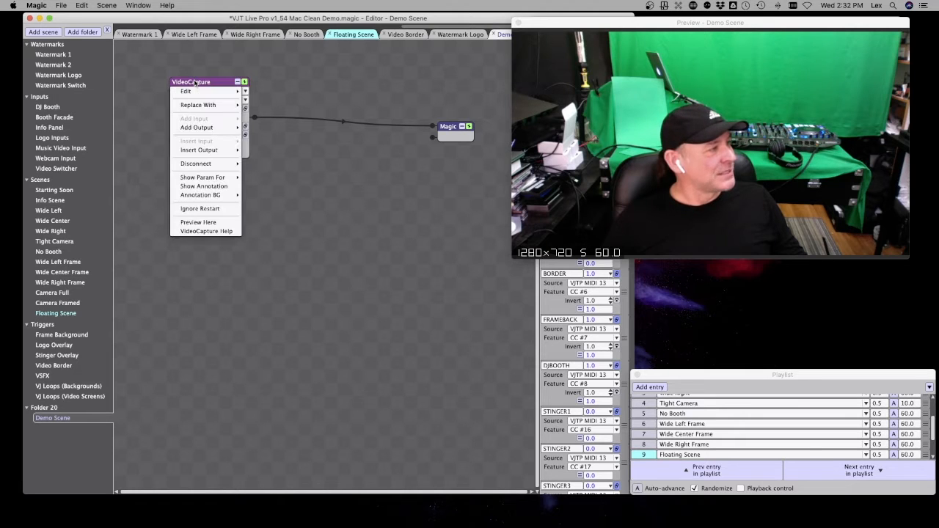
{"action": "left_click", "coordinate": [267, 85]}
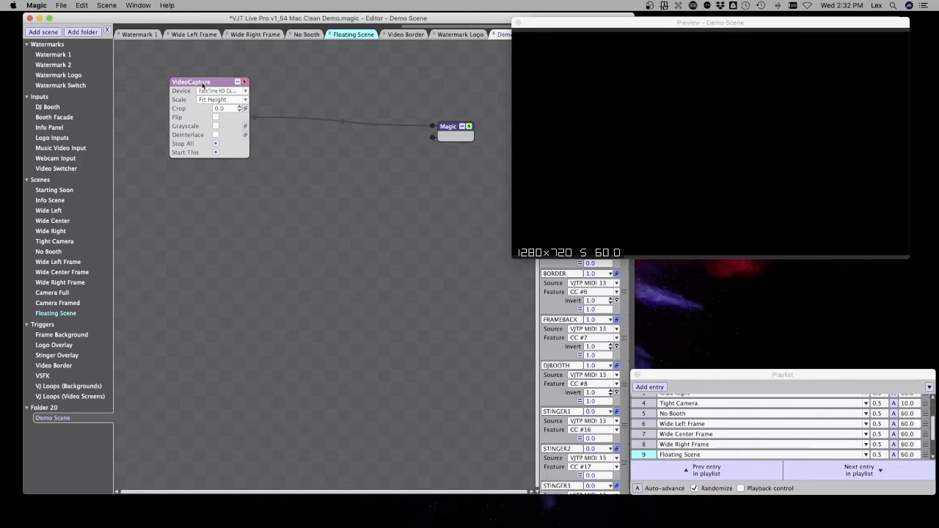
{"action": "right_click", "coordinate": [204, 85]}
{"action": "mouse_move", "coordinate": [212, 104]}
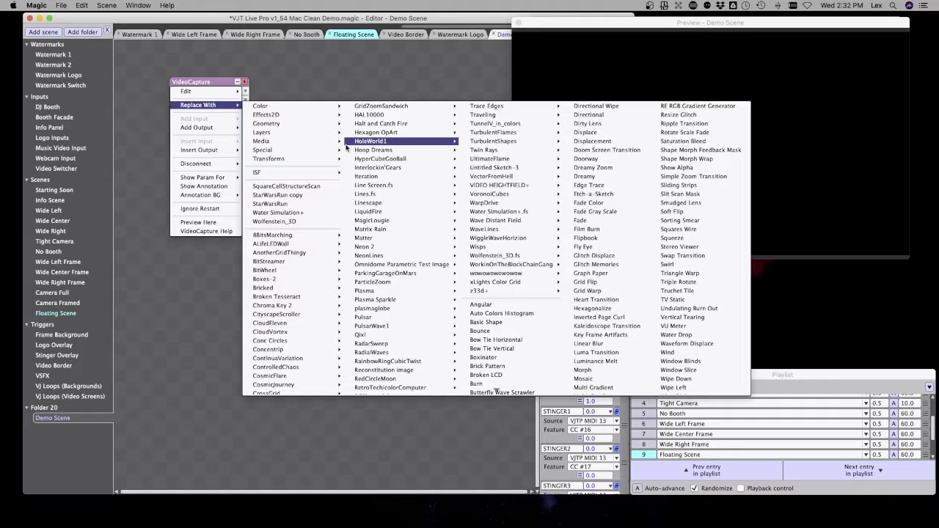
{"action": "mouse_move", "coordinate": [273, 161]}
{"action": "mouse_move", "coordinate": [279, 134]}
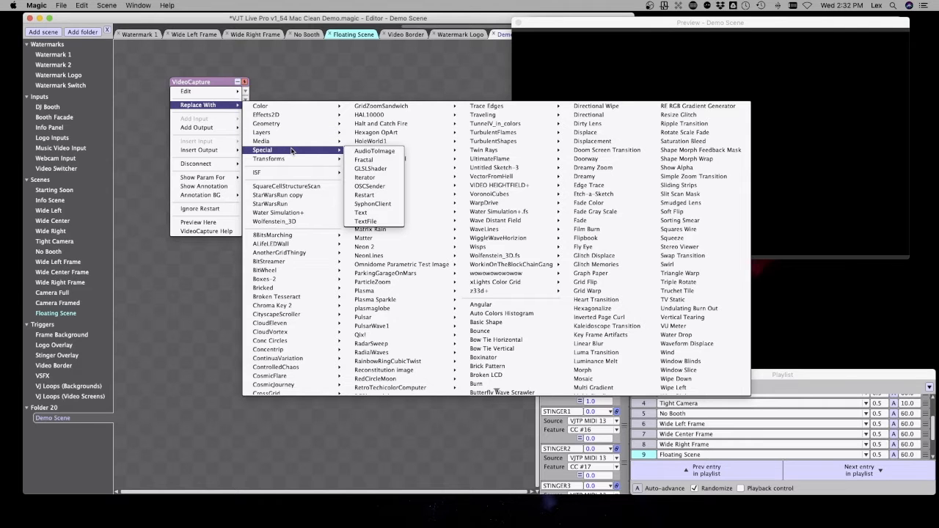
{"action": "left_click", "coordinate": [387, 204]}
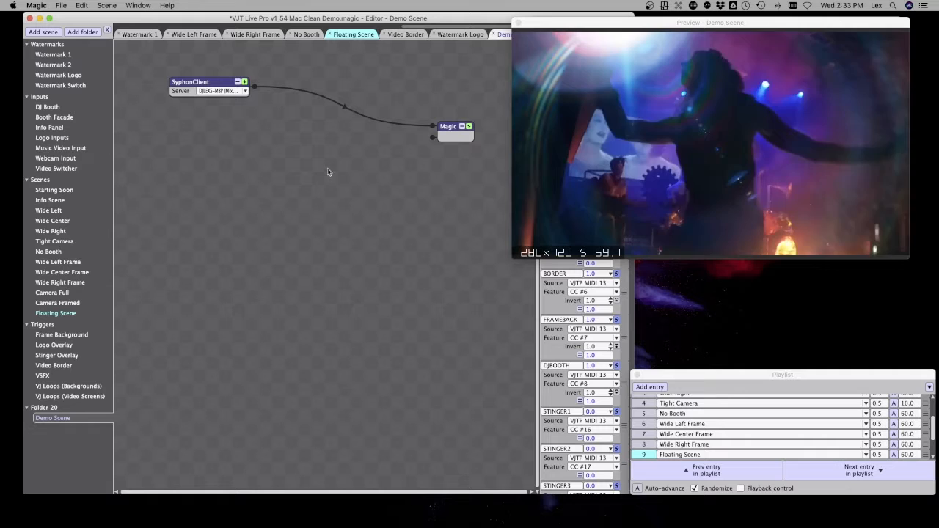
Choose the MixEmergency Output NDISyphon server for SyphonClient and move the node lower than the Magic node.
{"action": "left_click", "coordinate": [221, 90]}
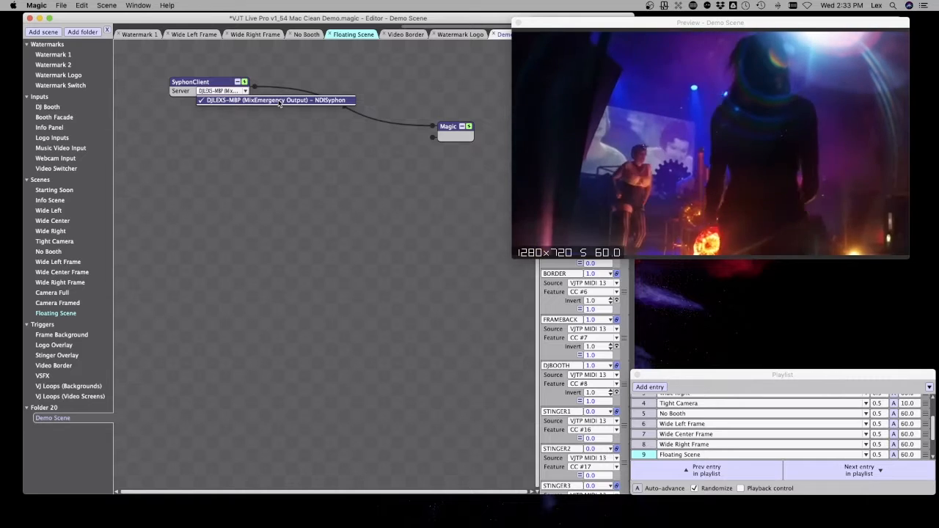
{"action": "left_click", "coordinate": [278, 101]}
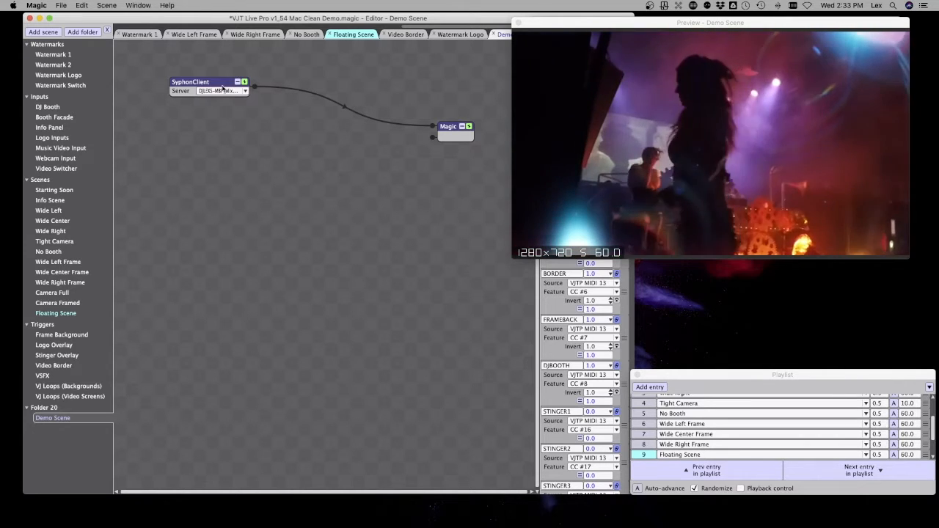
{"action": "left_click_drag", "start_coordinate": [211, 86], "coordinate": [196, 88]}
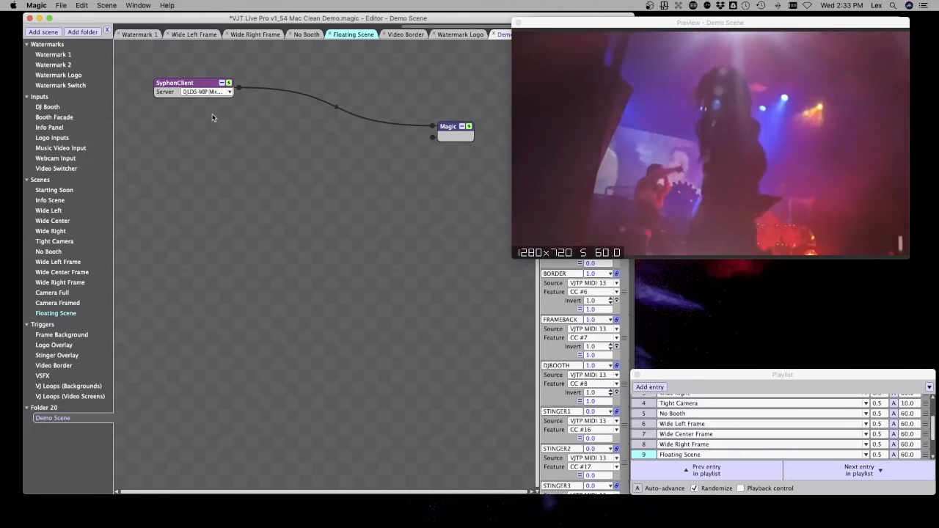
{"action": "left_click_drag", "start_coordinate": [198, 83], "coordinate": [241, 237]}
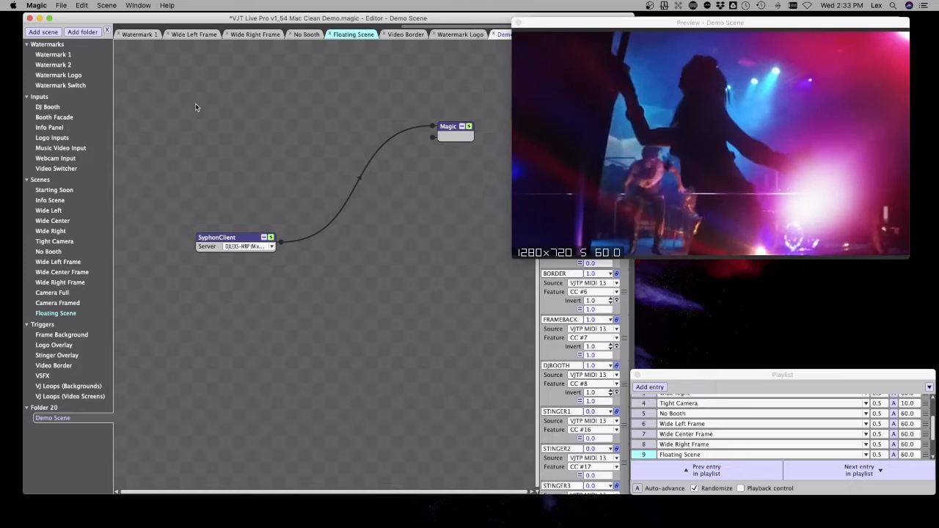
Add a second source with a VideoCapture node and reorder the Magic inputs so VideoCapture comes before SyphonClient.
{"action": "right_click", "coordinate": [143, 74]}
{"action": "mouse_move", "coordinate": [157, 78]}
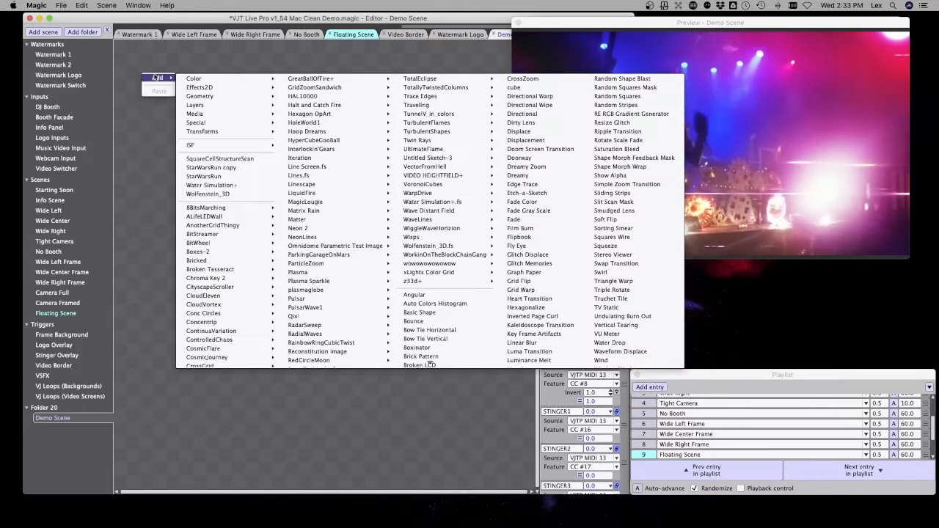
{"action": "mouse_move", "coordinate": [205, 114]}
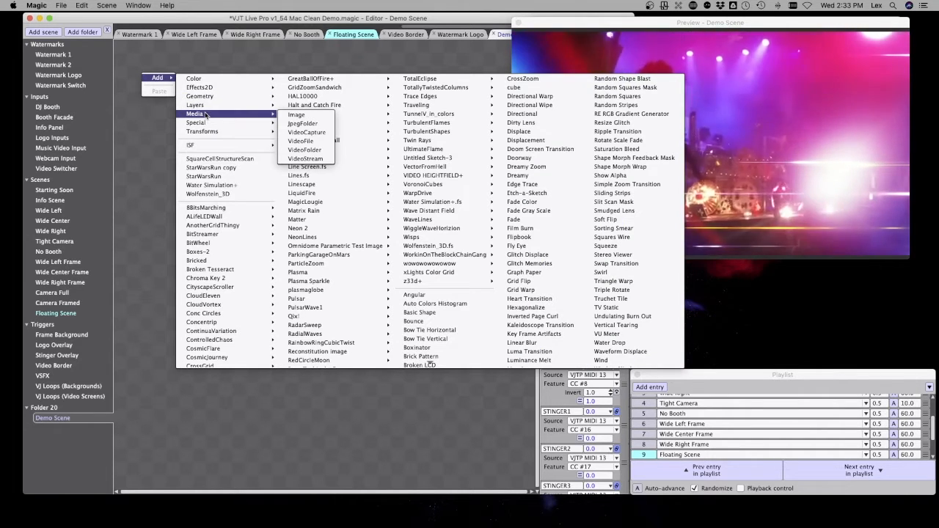
{"action": "left_click", "coordinate": [318, 132]}
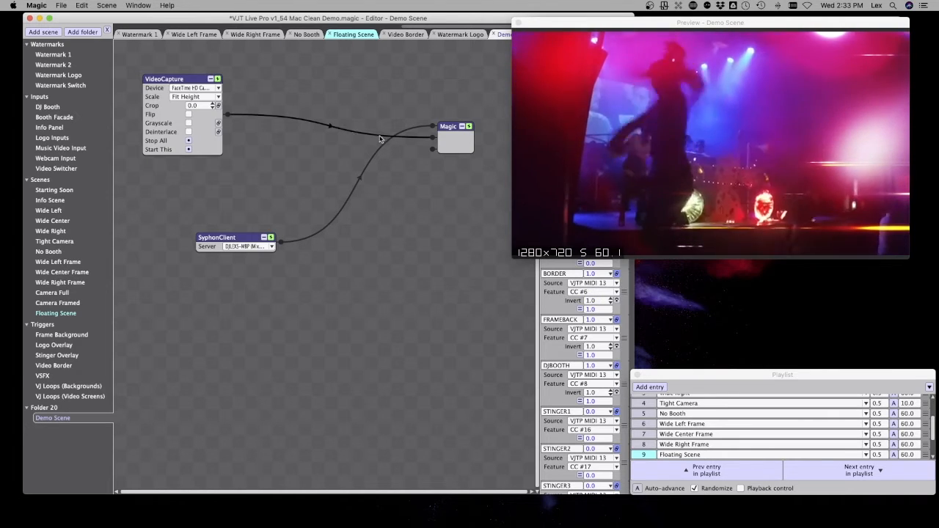
{"action": "mouse_move", "coordinate": [429, 141]}
{"action": "left_mouse_down"}
{"action": "mouse_move", "coordinate": [432, 127]}
{"action": "mouse_move", "coordinate": [431, 137]}
{"action": "left_mouse_up"}
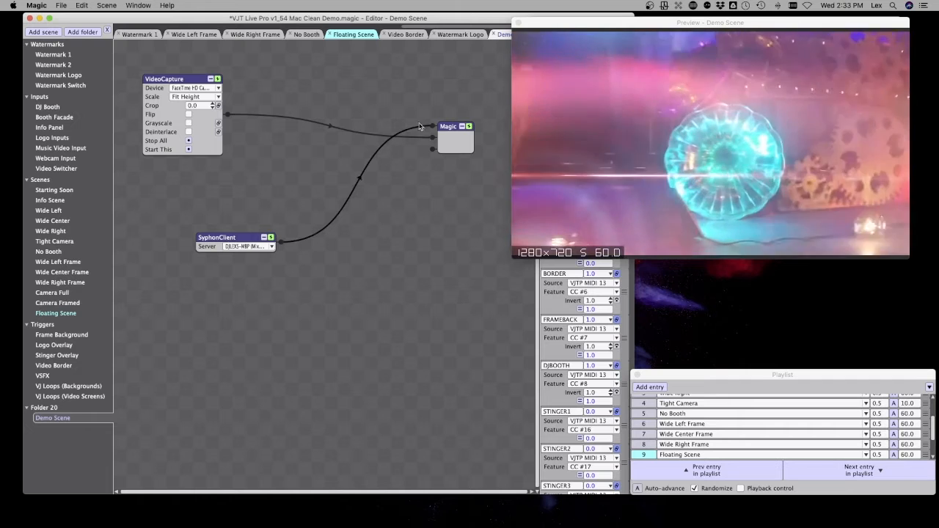
{"action": "left_click_drag", "start_coordinate": [428, 128], "coordinate": [432, 139]}
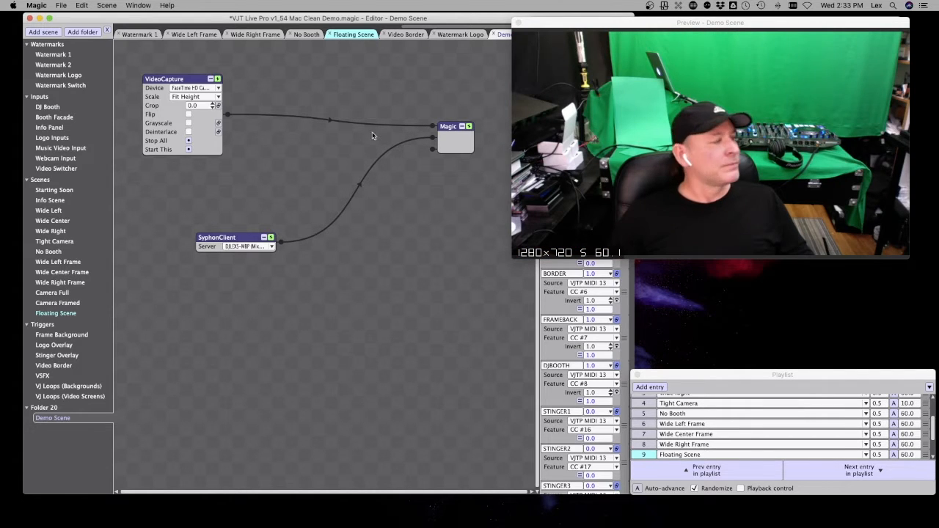
Try Live Streamer CAM 313 #2 as the VideoCapture device, settle on Live Streamer CAM 313, and reposition the node.
{"action": "left_click_drag", "start_coordinate": [192, 81], "coordinate": [182, 83]}
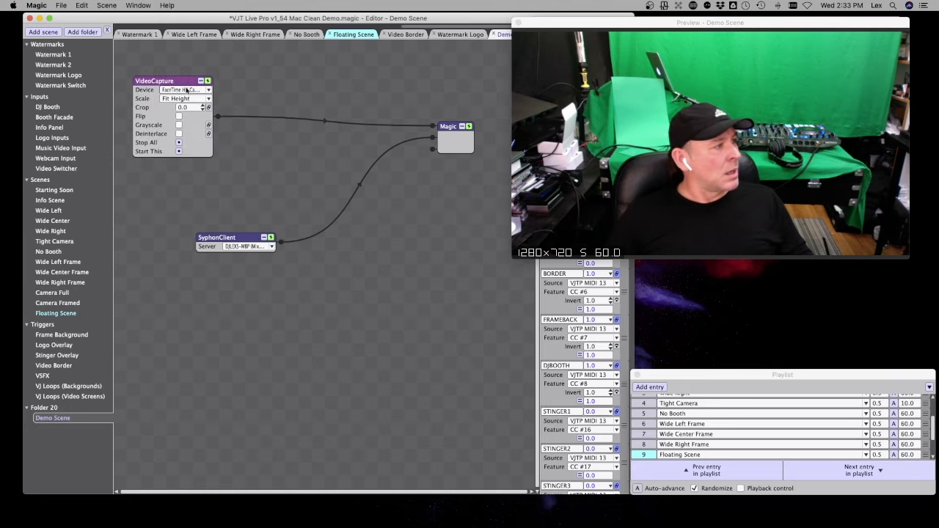
{"action": "left_click", "coordinate": [186, 89]}
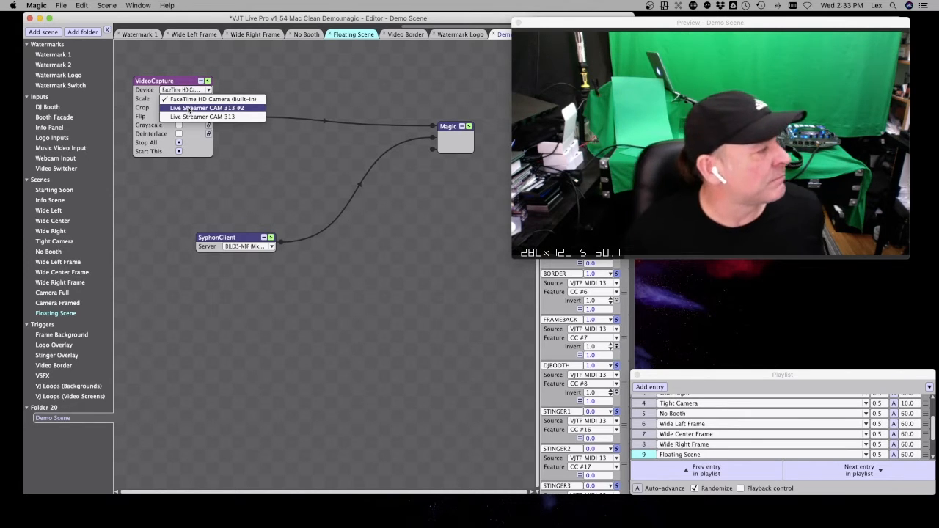
{"action": "left_click", "coordinate": [198, 108]}
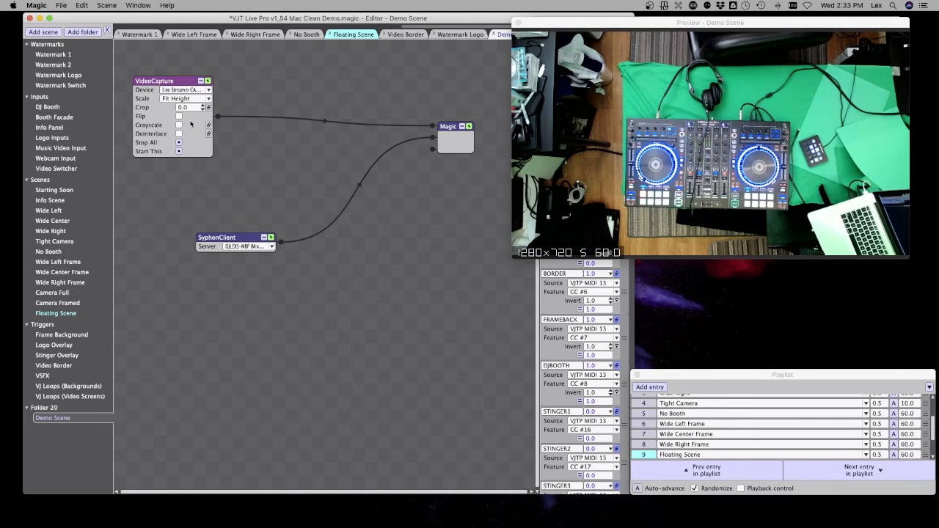
{"action": "left_click", "coordinate": [173, 90]}
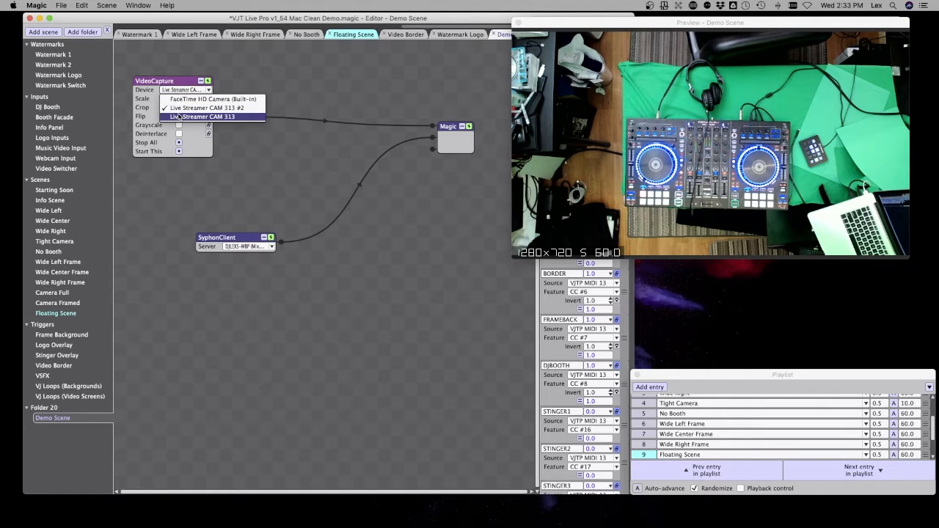
{"action": "left_click", "coordinate": [179, 116]}
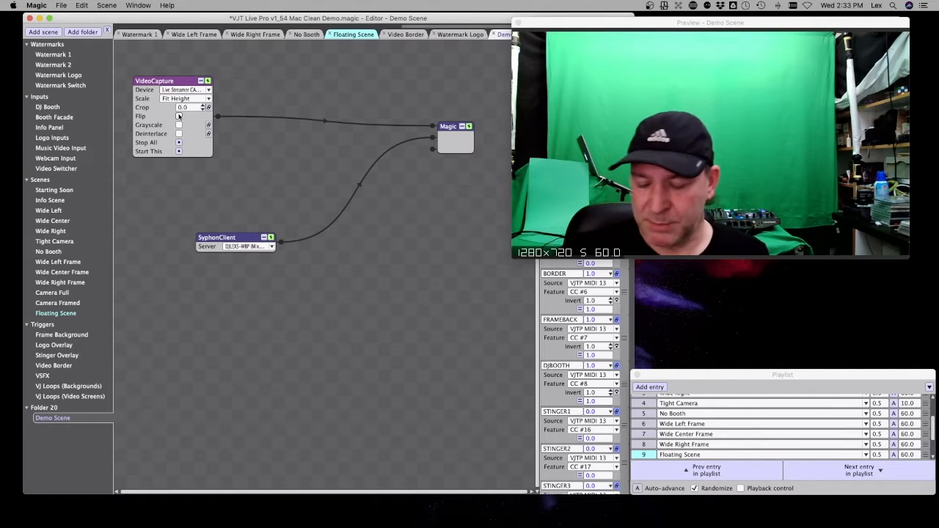
{"action": "left_click_drag", "start_coordinate": [181, 83], "coordinate": [192, 66]}
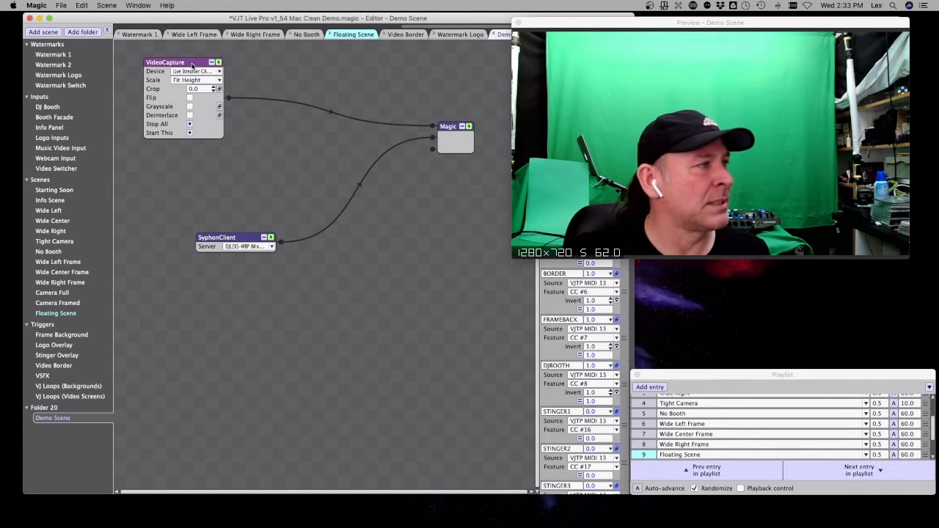
{"action": "right_click", "coordinate": [192, 66]}
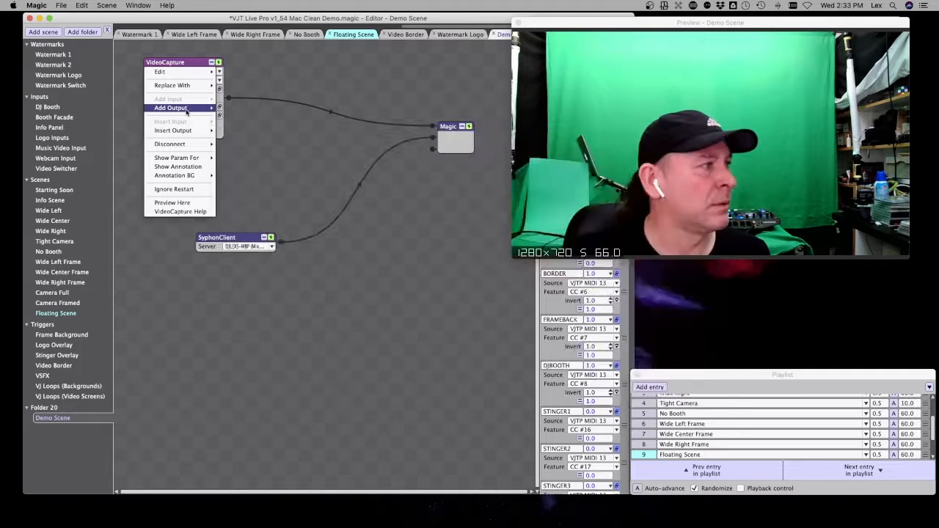
{"action": "mouse_move", "coordinate": [186, 108]}
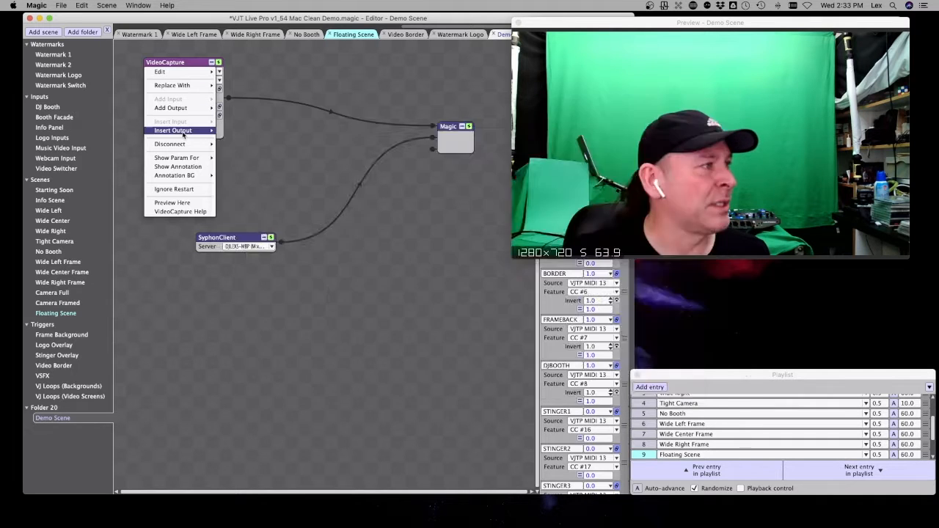
{"action": "mouse_move", "coordinate": [181, 130]}
{"action": "mouse_move", "coordinate": [276, 163]}
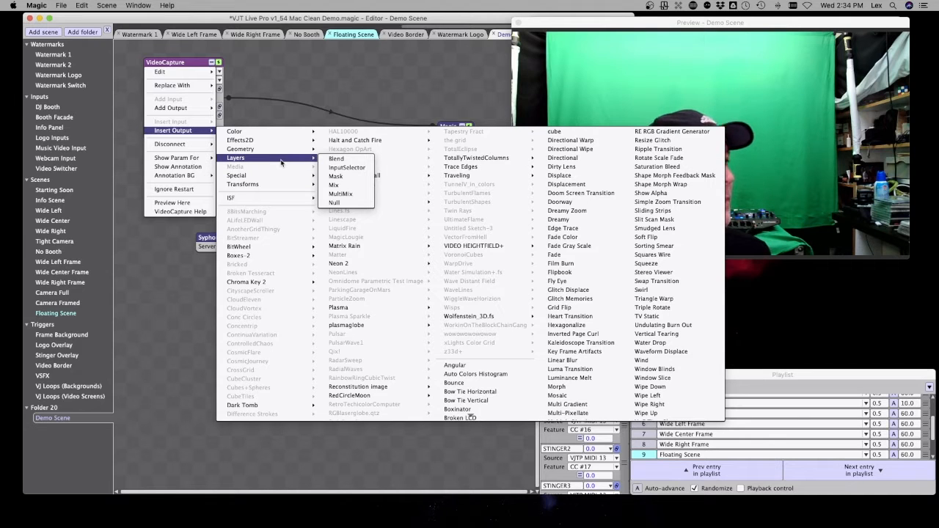
{"action": "mouse_move", "coordinate": [290, 141]}
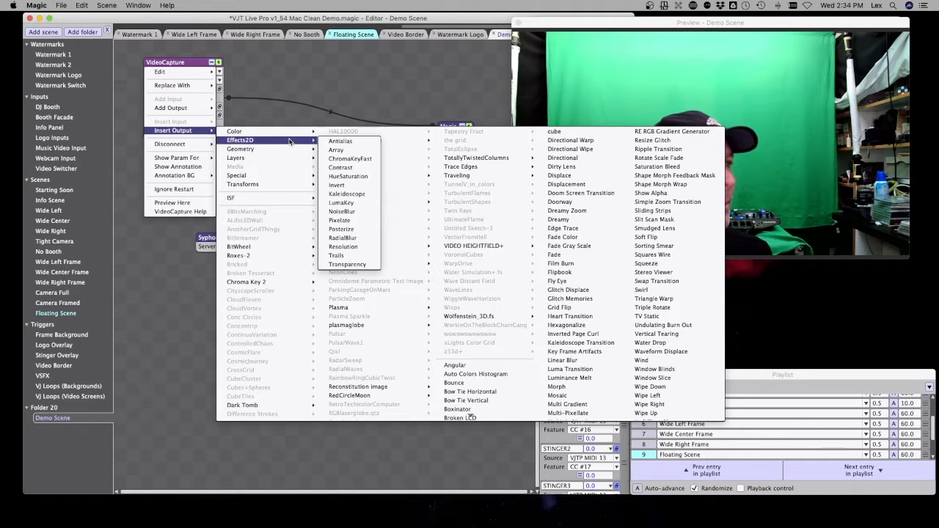
{"action": "mouse_move", "coordinate": [260, 185]}
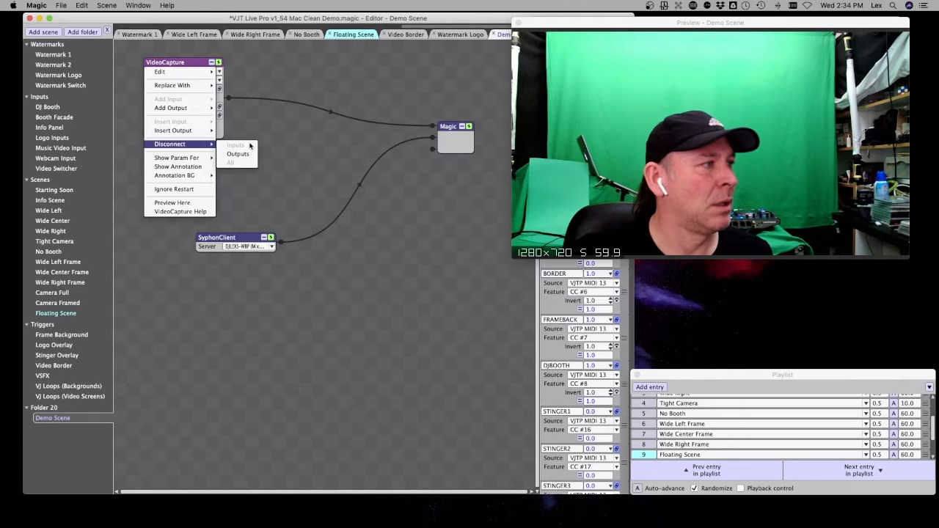
{"action": "left_click", "coordinate": [266, 116]}
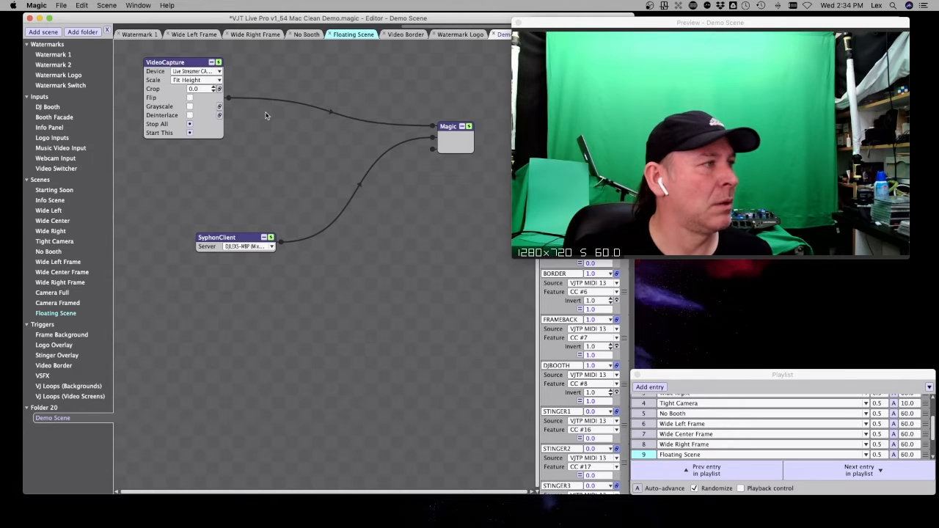
Shift the VideoCapture node slightly and insert a Shape Mask module between it and the Magic node.
{"action": "left_click_drag", "start_coordinate": [190, 63], "coordinate": [179, 71]}
{"action": "right_click", "coordinate": [179, 71]}
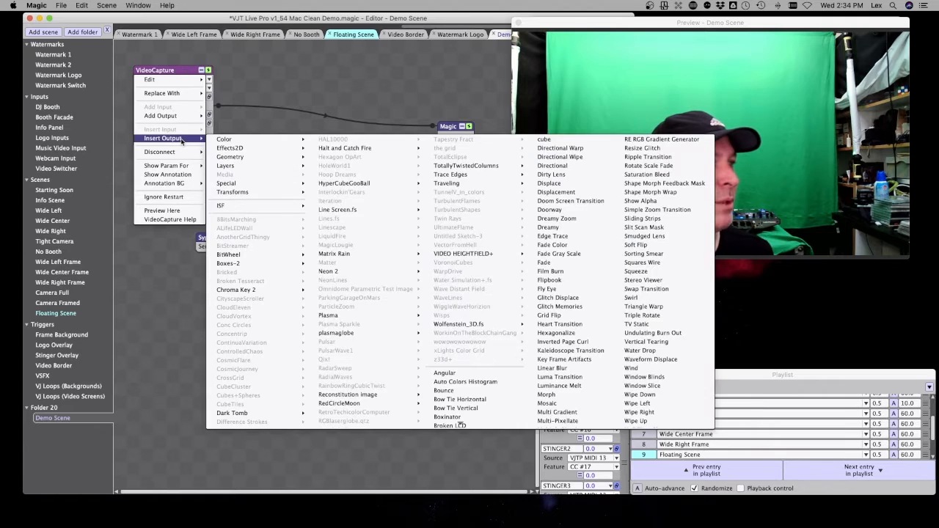
{"action": "mouse_move", "coordinate": [231, 159]}
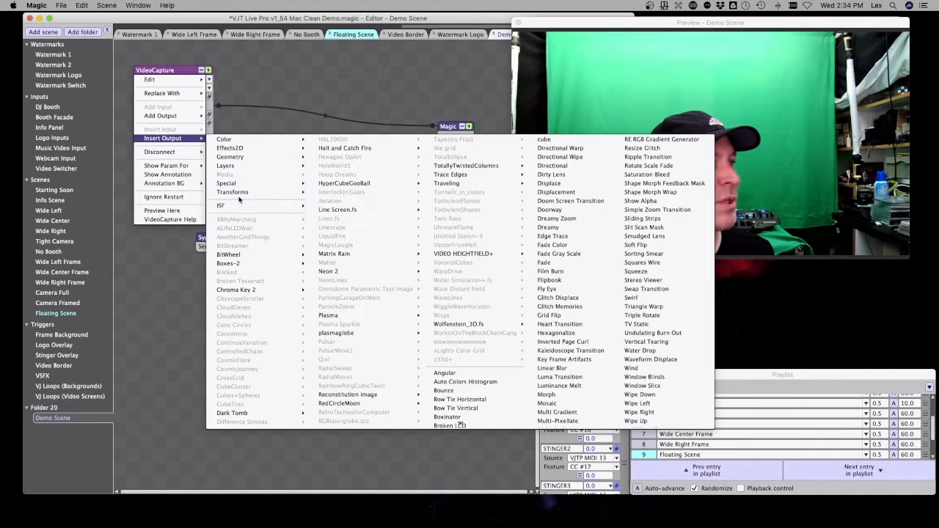
{"action": "mouse_move", "coordinate": [242, 183]}
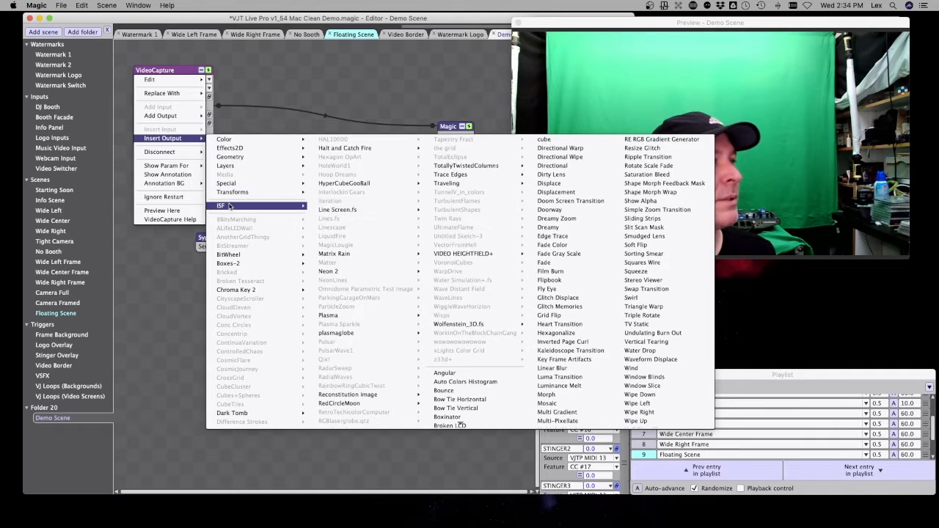
{"action": "mouse_move", "coordinate": [229, 207]}
{"action": "scroll", "coordinate": [609, 358], "scroll_direction": "down", "scroll_amount": 5}
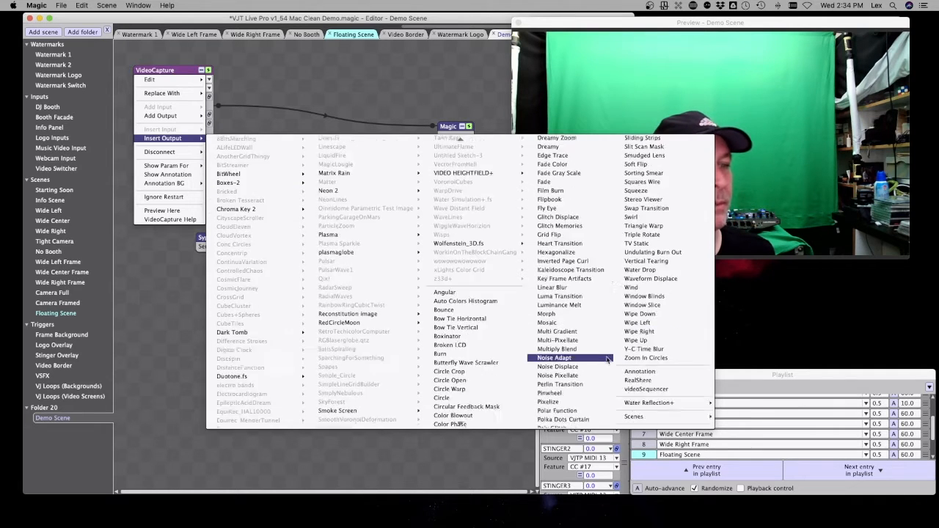
{"action": "mouse_move", "coordinate": [671, 353]}
{"action": "left_click", "coordinate": [653, 373]}
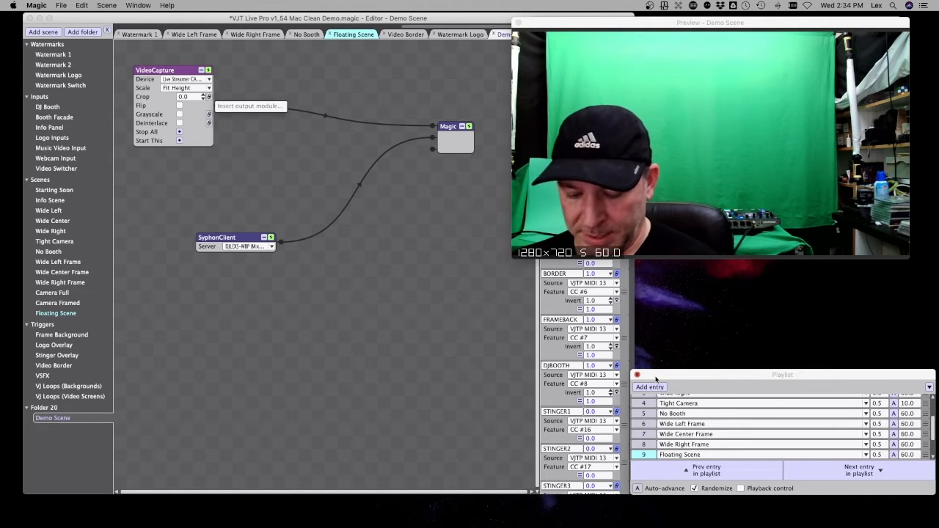
{"action": "type", "text": "shape"}
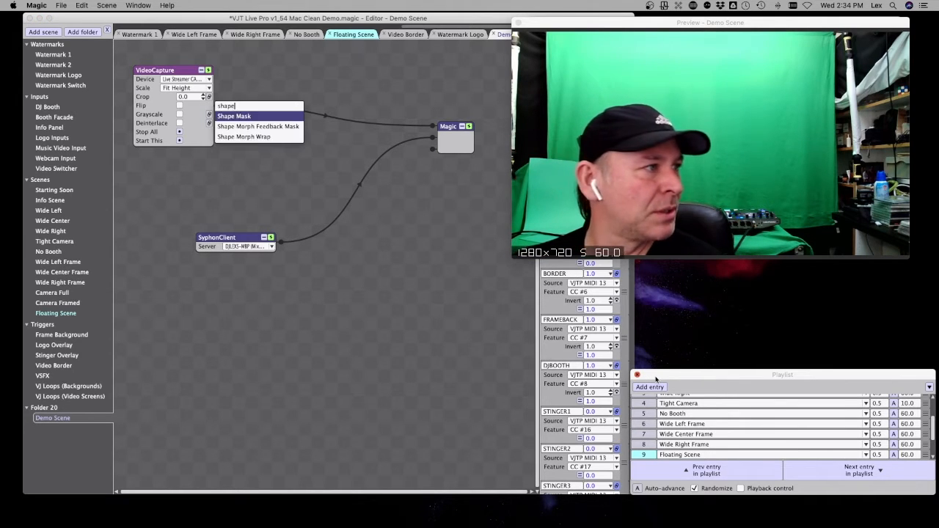
{"action": "left_click", "coordinate": [245, 116]}
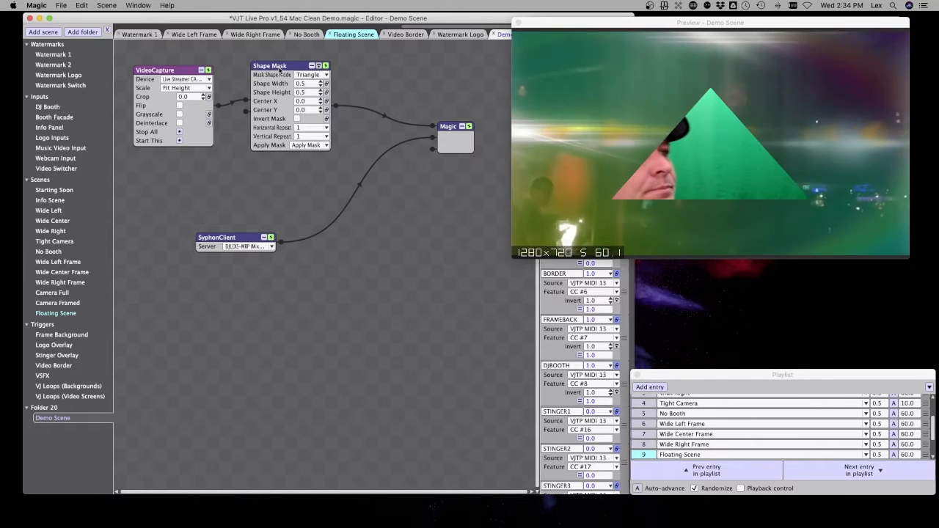
Move the Shape Mask node closer to VideoCapture and switch its mask shape to Rectangle, then Circle.
{"action": "left_click_drag", "start_coordinate": [279, 69], "coordinate": [262, 84]}
{"action": "left_click", "coordinate": [290, 88]}
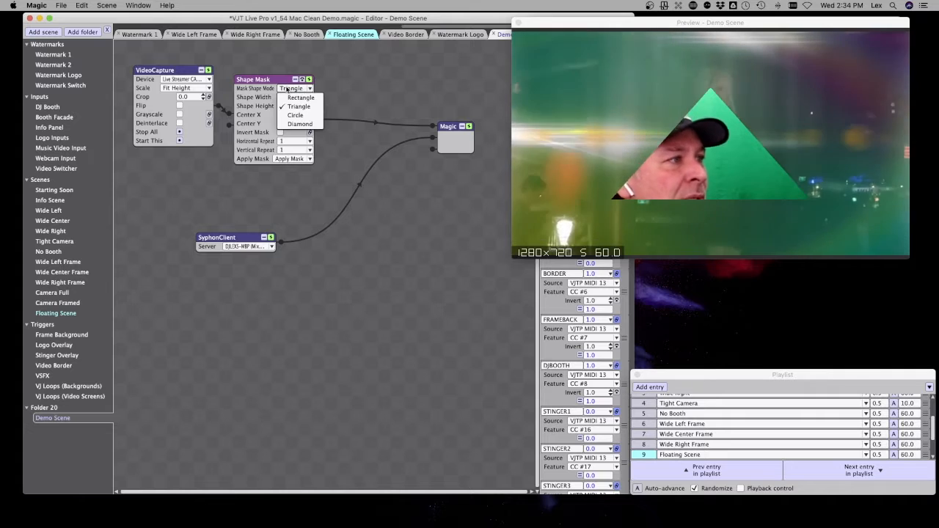
{"action": "left_click", "coordinate": [300, 98]}
{"action": "left_click", "coordinate": [292, 88]}
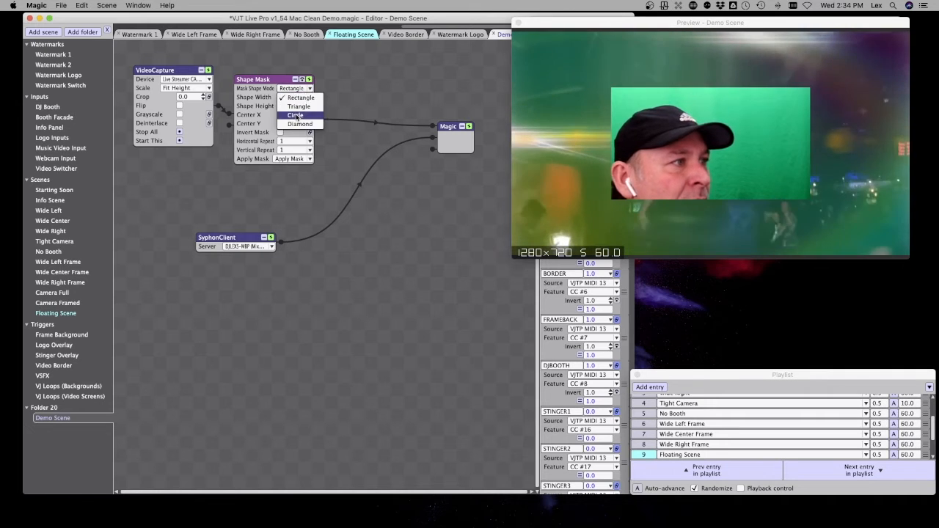
{"action": "left_click", "coordinate": [296, 116]}
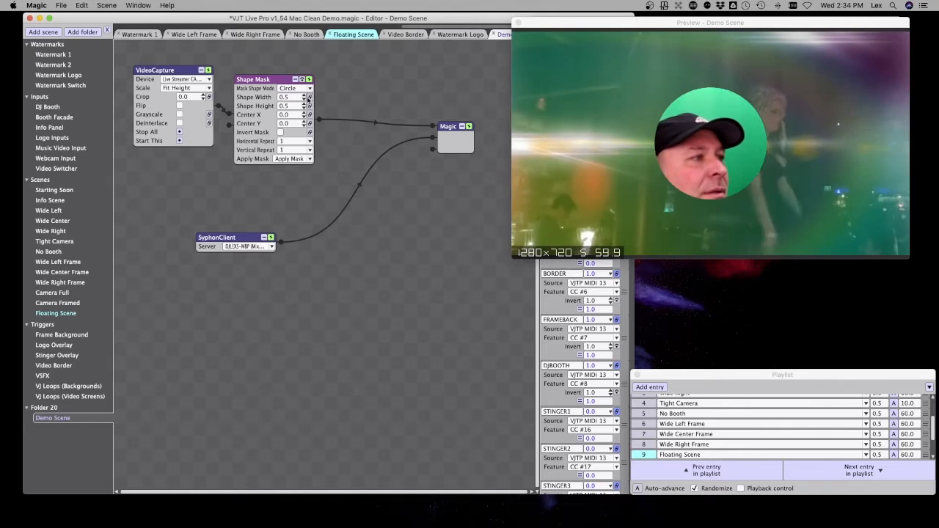
Enlarge the circular mask by setting both Shape Width and Shape Height to 1.0.
{"action": "left_click", "coordinate": [304, 95]}
{"action": "left_click", "coordinate": [304, 96]}
{"action": "left_click", "coordinate": [305, 95]}
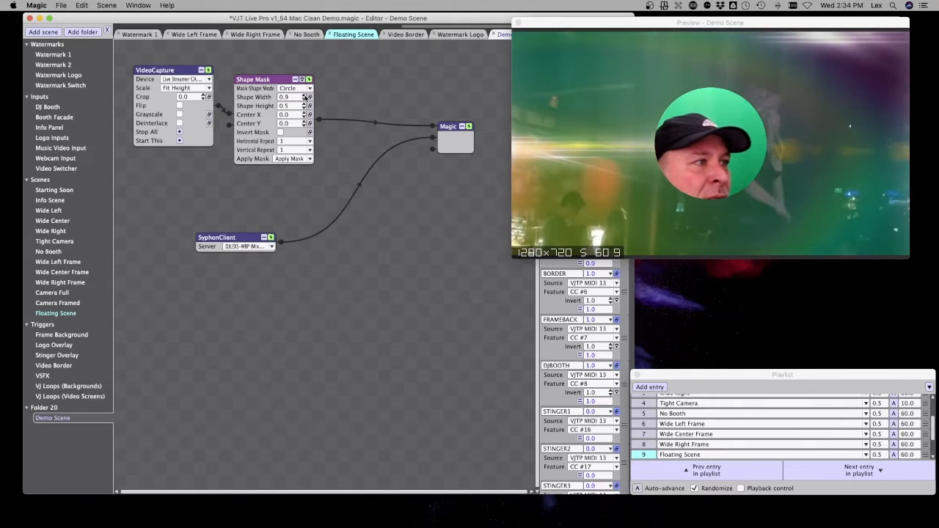
{"action": "left_click", "coordinate": [304, 95]}
{"action": "left_click", "coordinate": [305, 104]}
{"action": "left_click", "coordinate": [304, 104]}
{"action": "left_click", "coordinate": [304, 104]}
{"action": "left_click", "coordinate": [305, 104]}
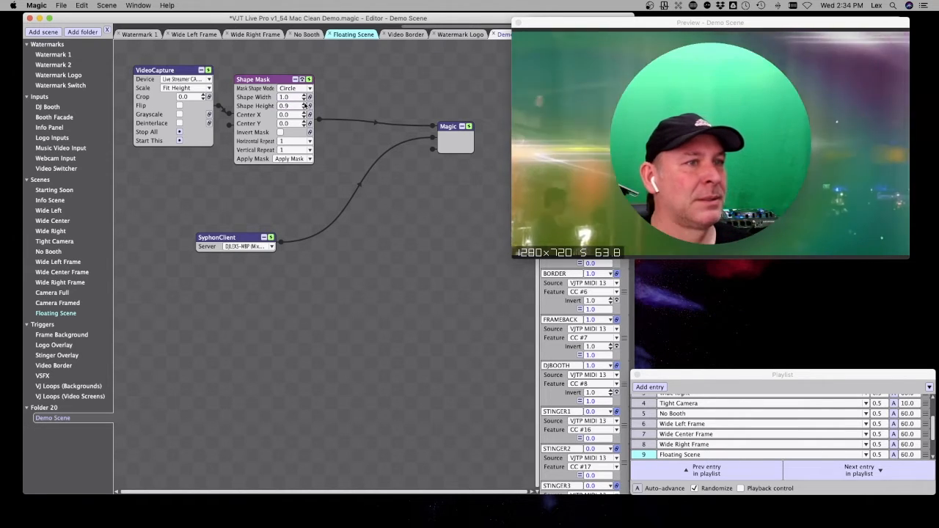
{"action": "left_click", "coordinate": [305, 105]}
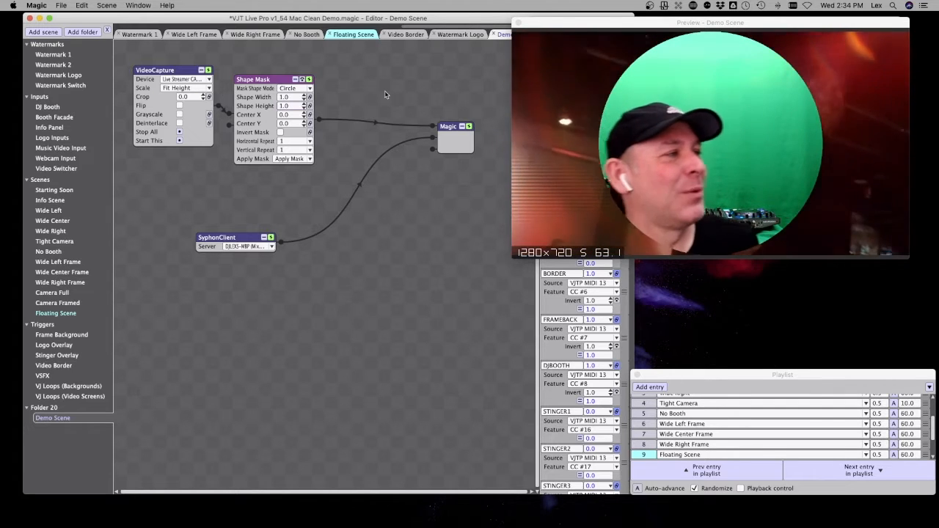
Change the mask shape to Rectangle with a Shape Width of 0.7 and a Shape Height of 0.9.
{"action": "left_click", "coordinate": [294, 88]}
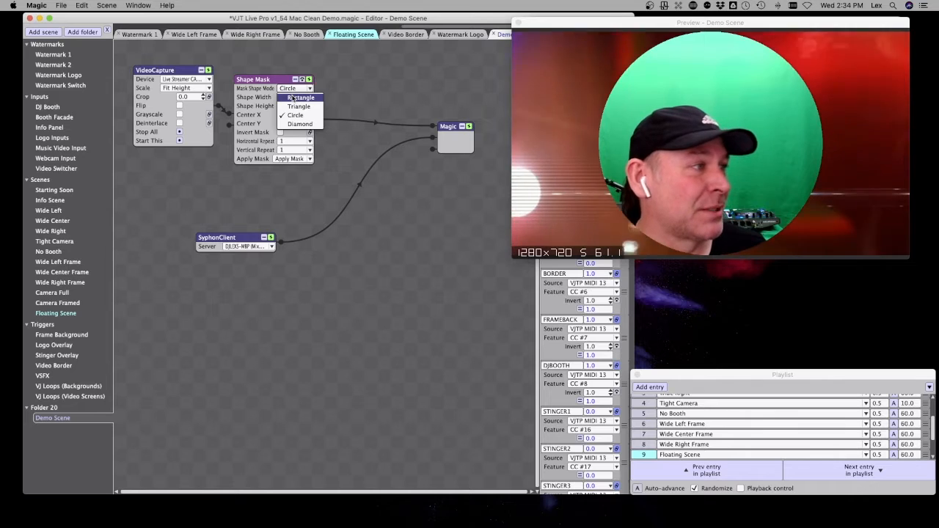
{"action": "left_click", "coordinate": [293, 98]}
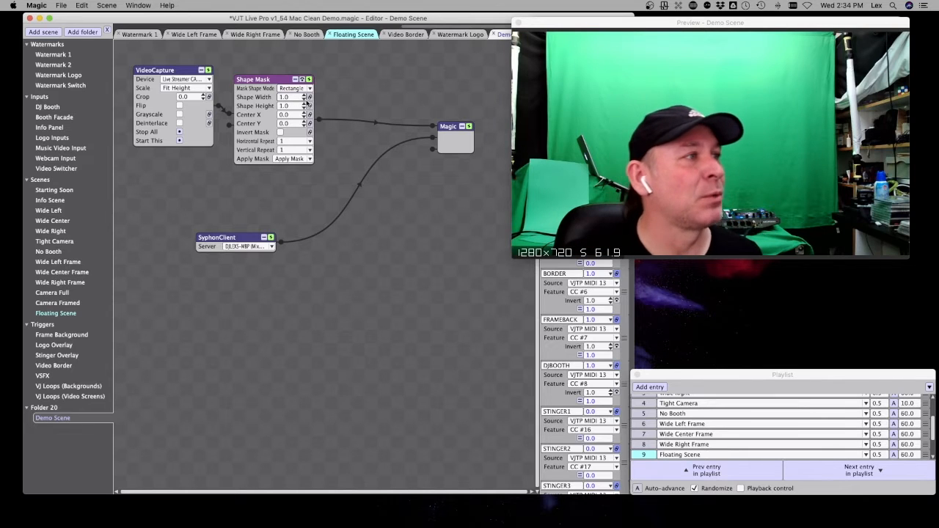
{"action": "left_click", "coordinate": [304, 100]}
{"action": "left_click", "coordinate": [304, 99]}
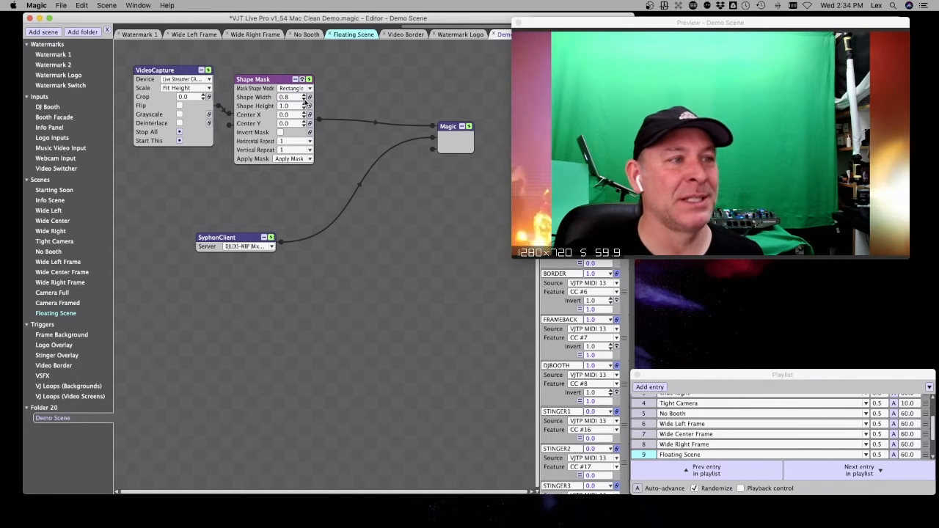
{"action": "left_click", "coordinate": [304, 100]}
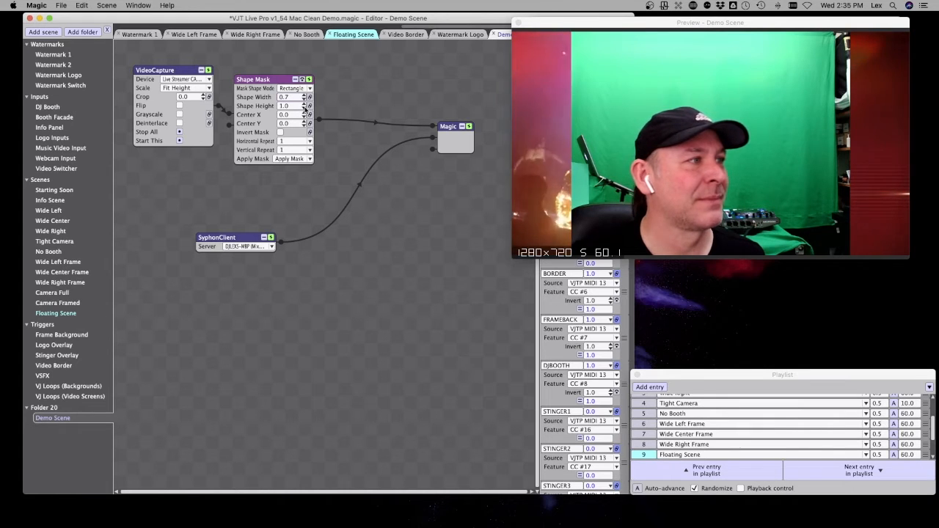
{"action": "left_click", "coordinate": [305, 109]}
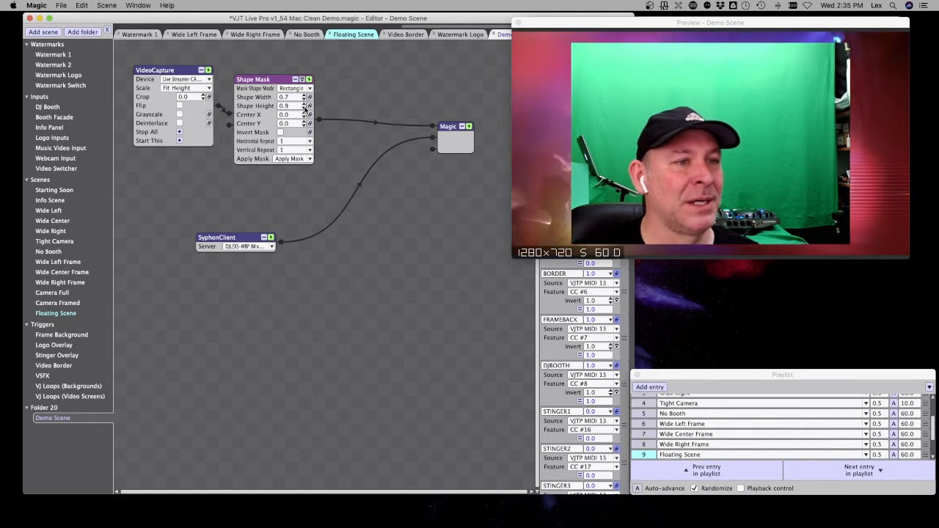
Adjust the rectangular Shape Mask to a Shape Height of 0.8, a Center X of -0.1 and a Shape Width of 0.65.
{"action": "left_click", "coordinate": [305, 109]}
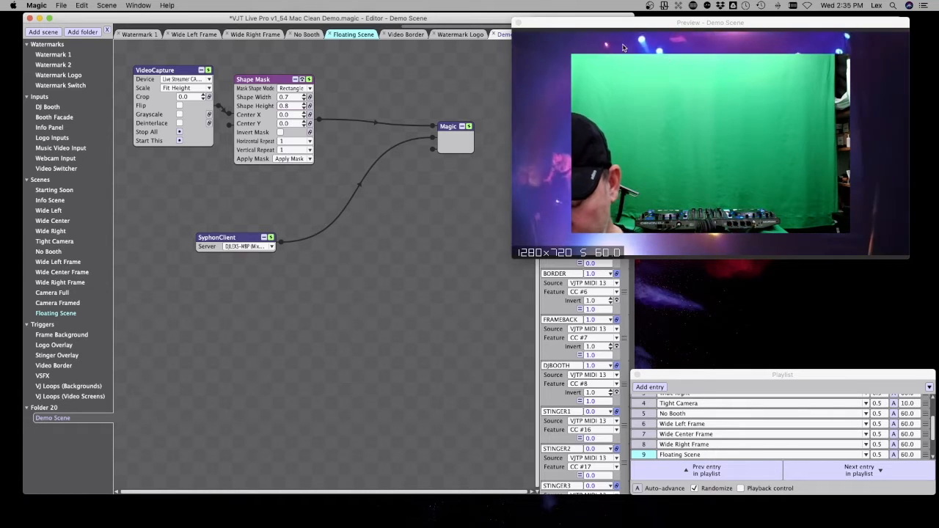
{"action": "left_click", "coordinate": [304, 118]}
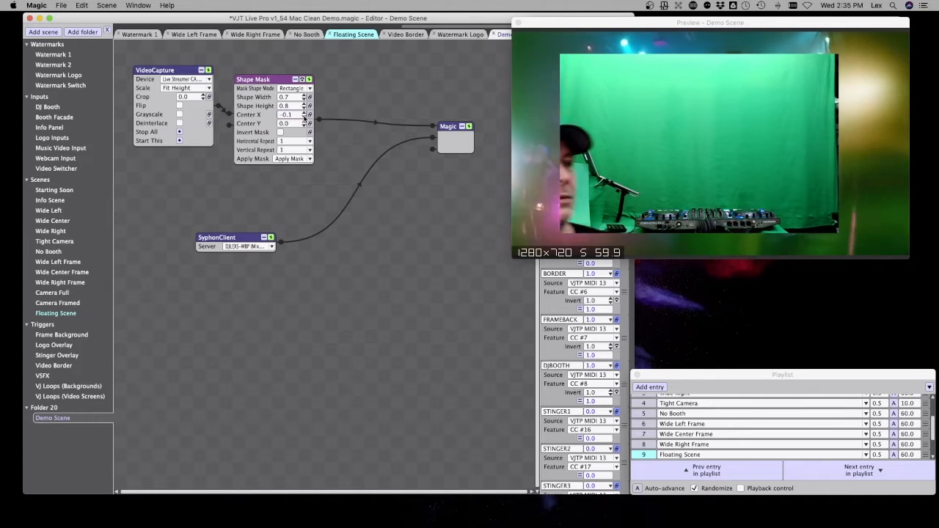
{"action": "left_click", "coordinate": [303, 99]}
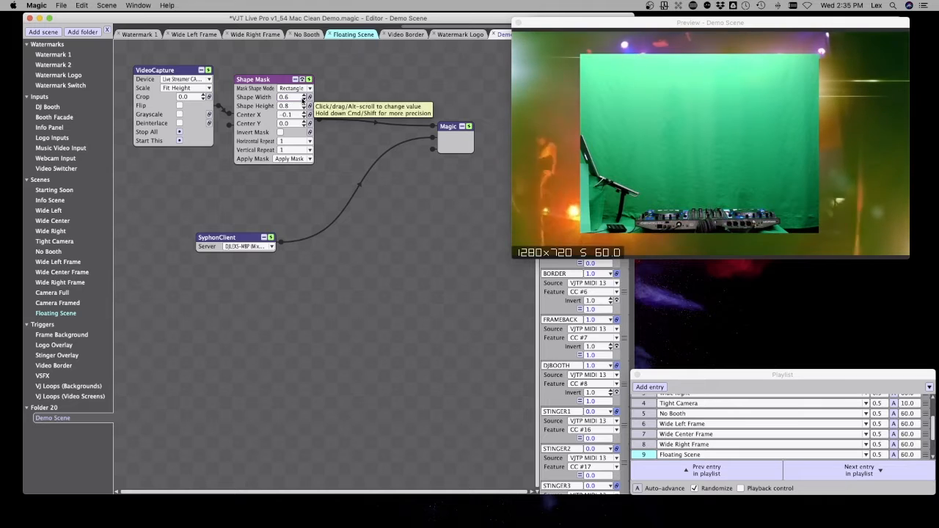
{"action": "double_click", "coordinate": [292, 97]}
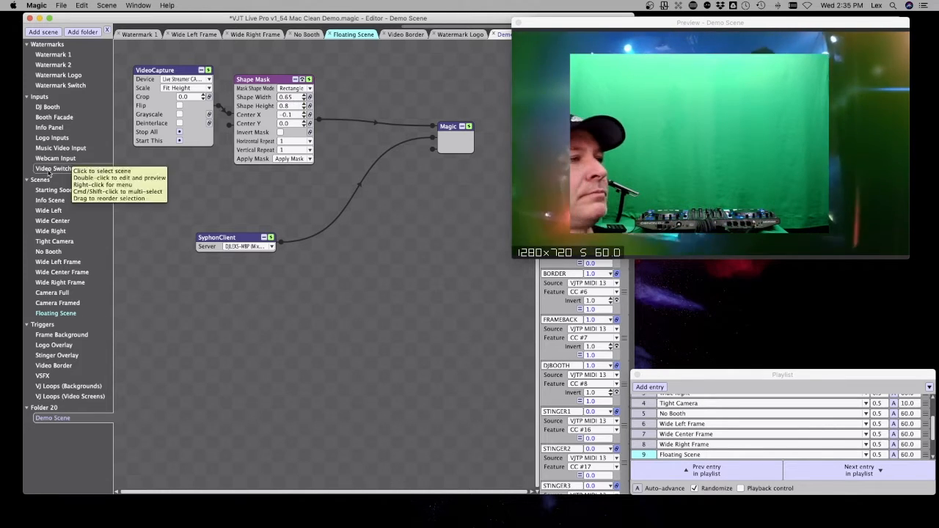
Move the Shape Mask node up slightly and insert a ChromaKeyFast module on its output.
{"action": "left_click_drag", "start_coordinate": [248, 79], "coordinate": [245, 65]}
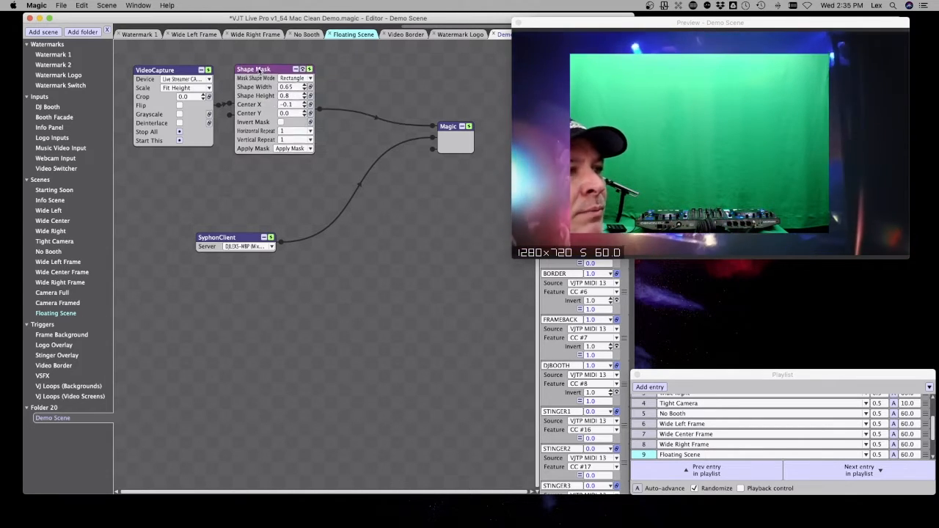
{"action": "right_click", "coordinate": [249, 70]}
{"action": "mouse_move", "coordinate": [264, 104]}
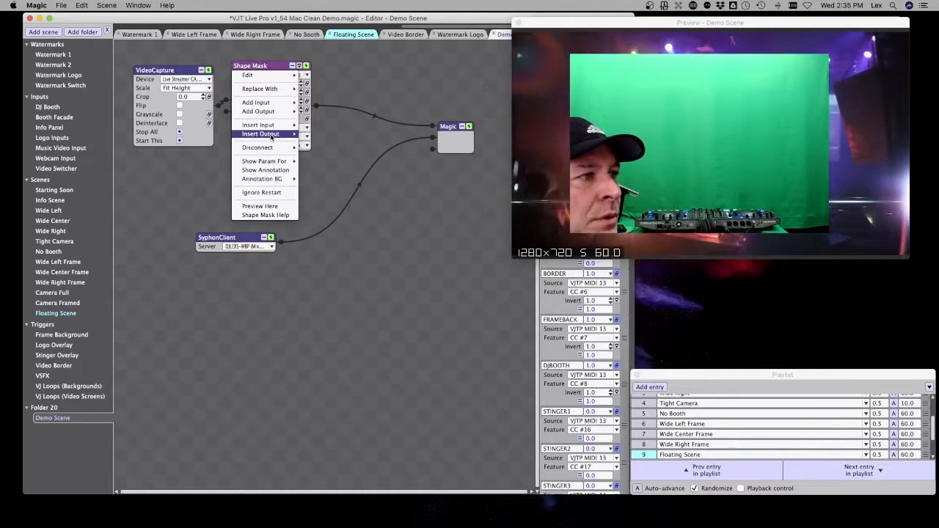
{"action": "mouse_move", "coordinate": [271, 136]}
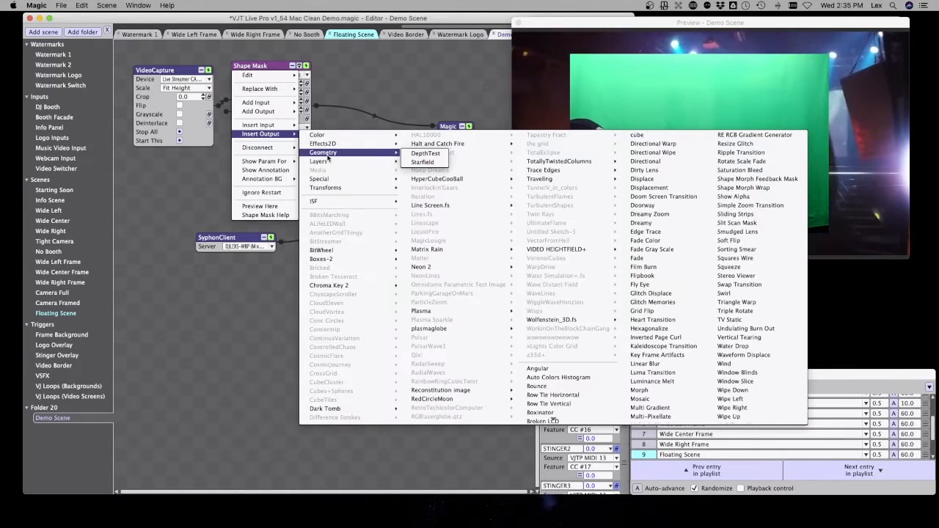
{"action": "mouse_move", "coordinate": [330, 189]}
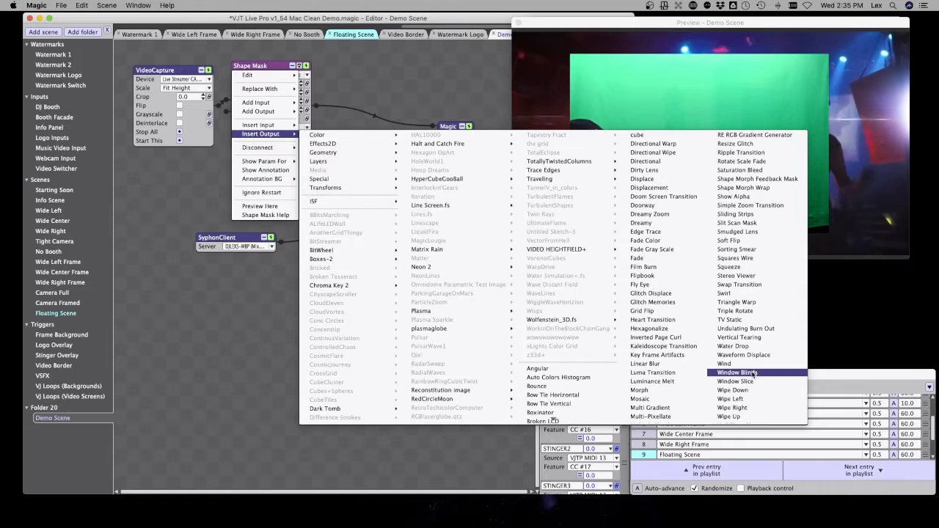
{"action": "scroll", "coordinate": [754, 375], "scroll_direction": "down", "scroll_amount": 5}
{"action": "left_click", "coordinate": [743, 369]}
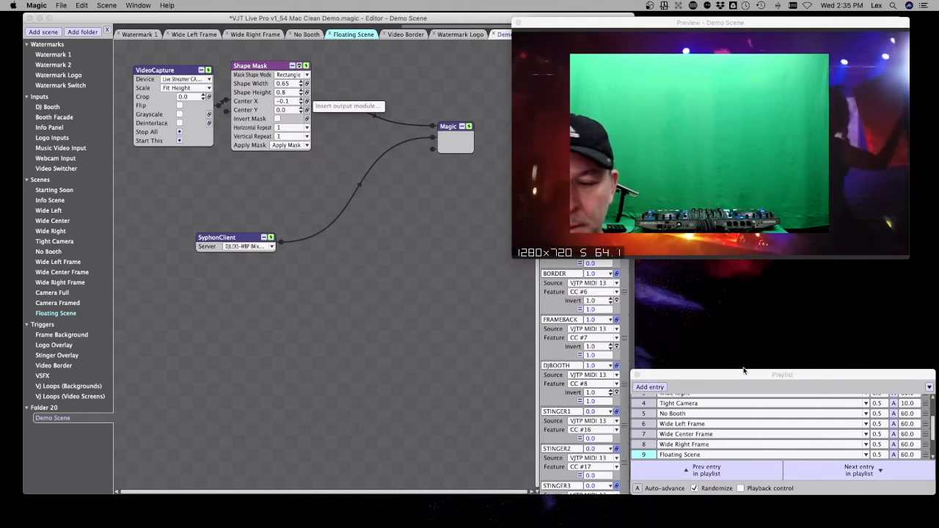
{"action": "type", "text": "fast"}
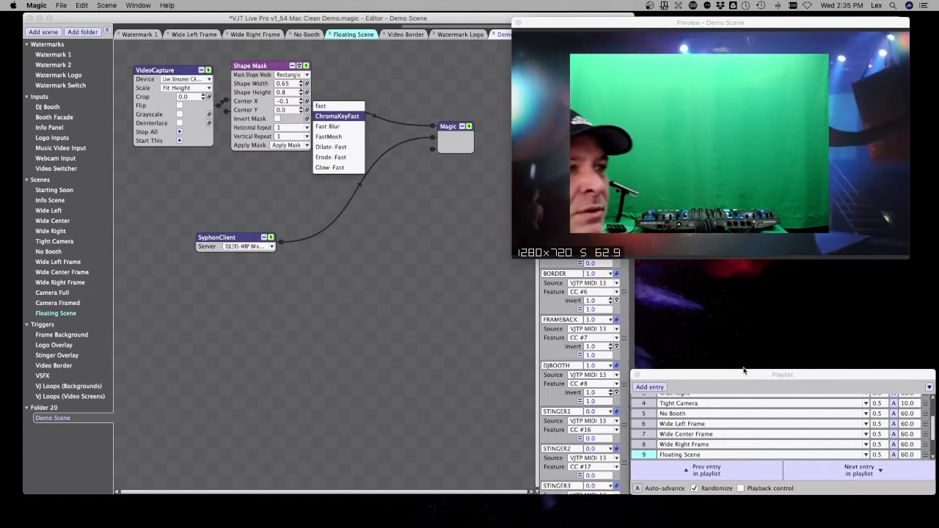
{"action": "key", "text": "Down"}
{"action": "key", "text": "Down"}
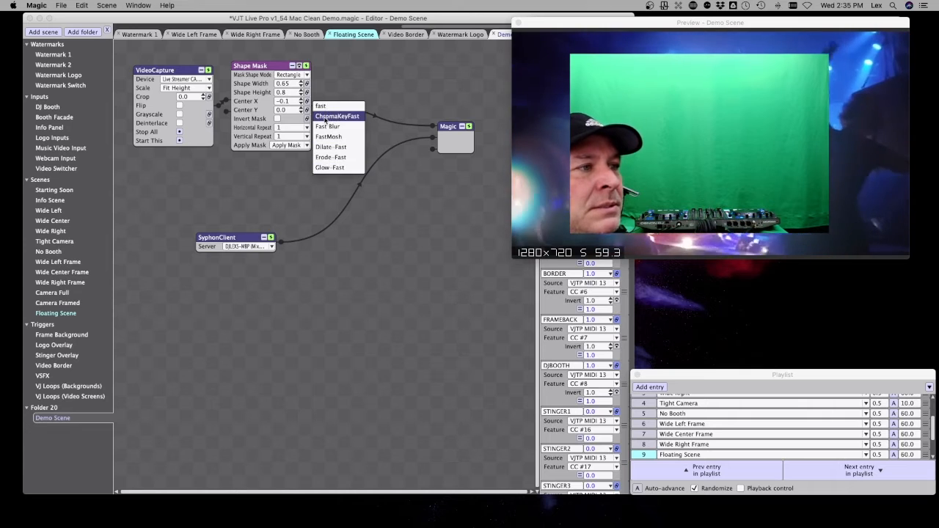
{"action": "left_click", "coordinate": [325, 117]}
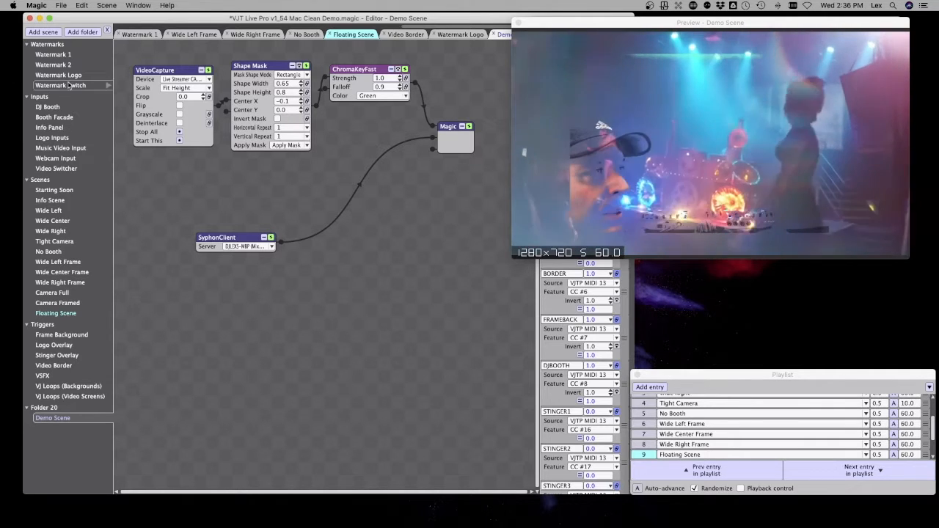
Open the DJ Booth scene and copy its Chroma Key module, shifting that node down slightly.
{"action": "left_click", "coordinate": [52, 107]}
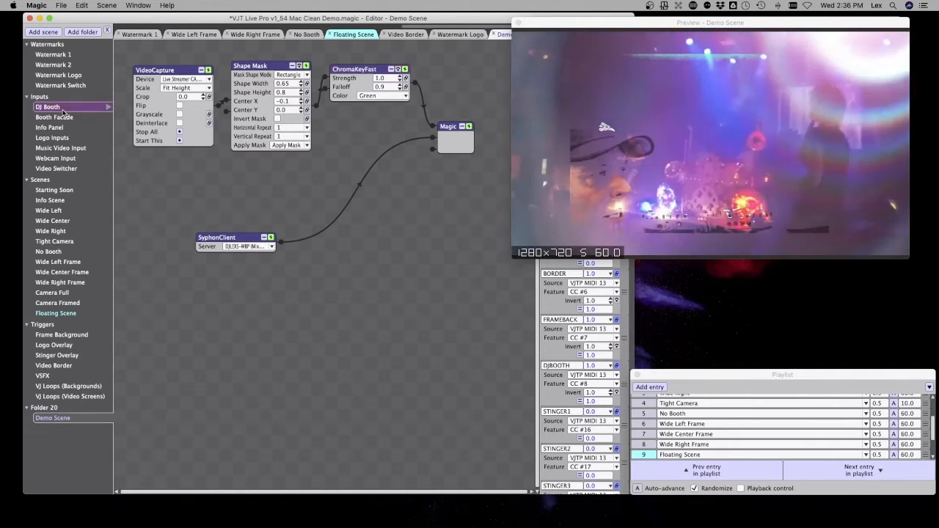
{"action": "scroll", "coordinate": [216, 118], "scroll_direction": "left", "scroll_amount": 3}
{"action": "scroll", "coordinate": [217, 117], "scroll_direction": "left", "scroll_amount": 5}
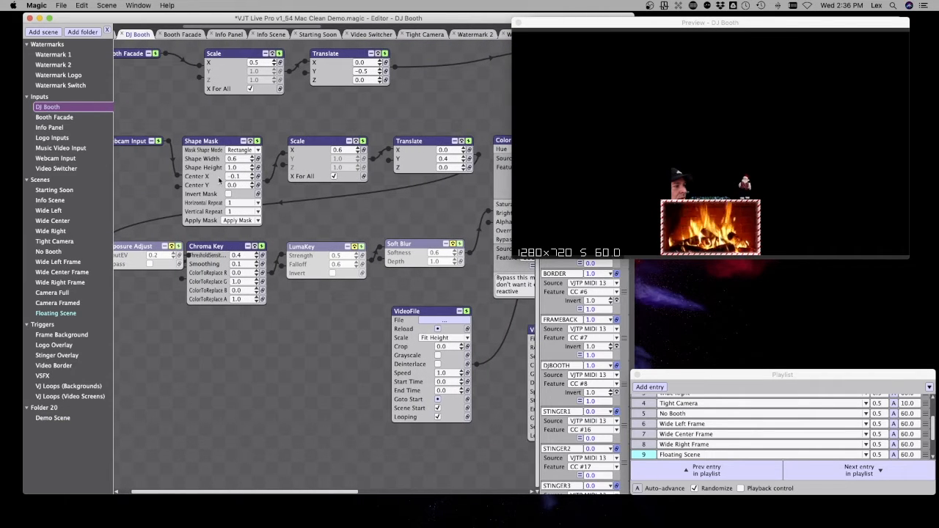
{"action": "left_click_drag", "start_coordinate": [225, 256], "coordinate": [223, 269]}
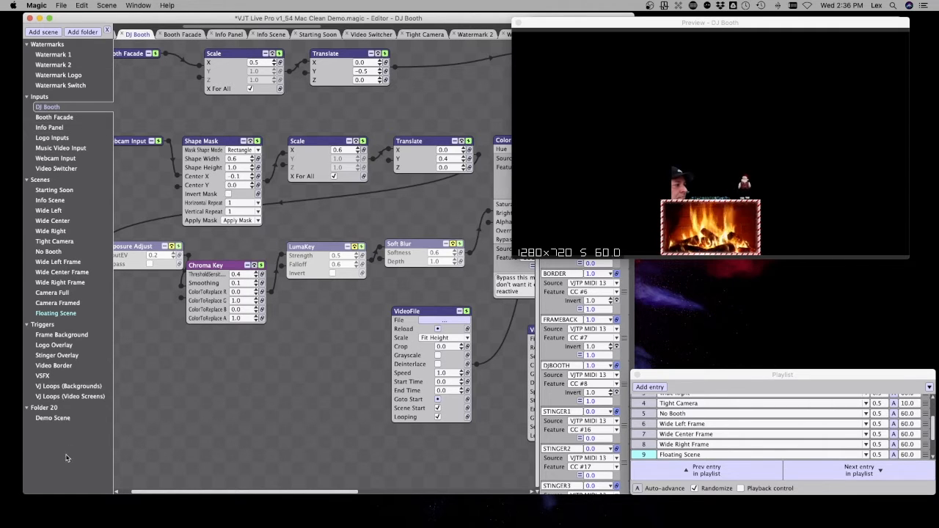
Return to the Demo Scene and replace the ChromaKeyFast module with the copied Chroma Key module.
{"action": "left_click", "coordinate": [63, 421]}
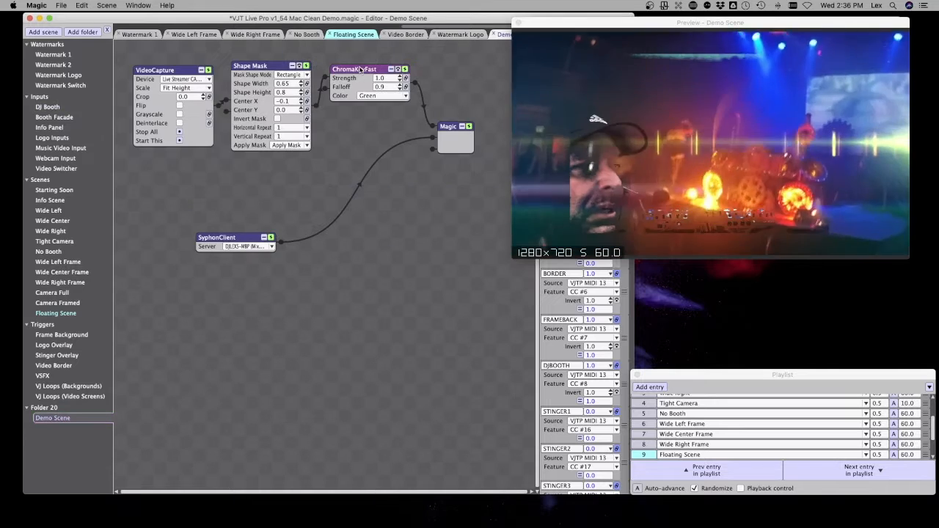
{"action": "key", "text": "super+v"}
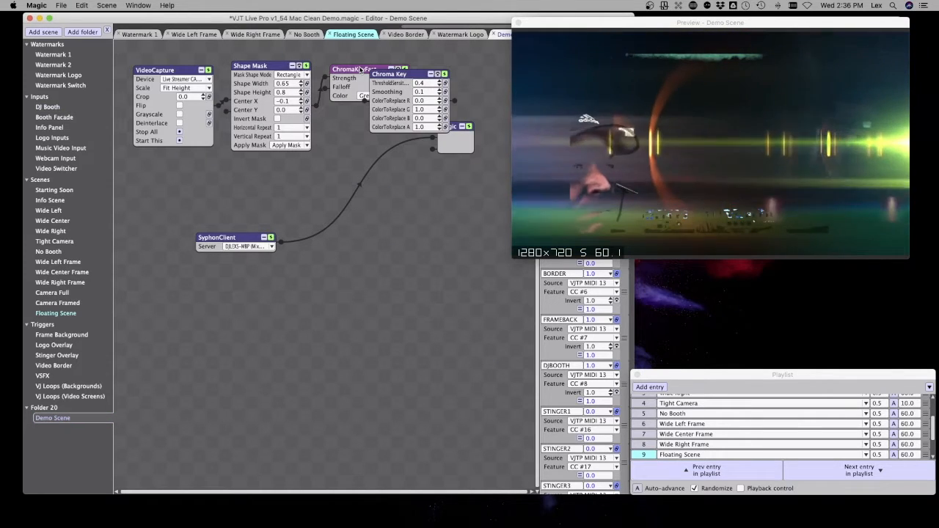
{"action": "key", "text": "super+z"}
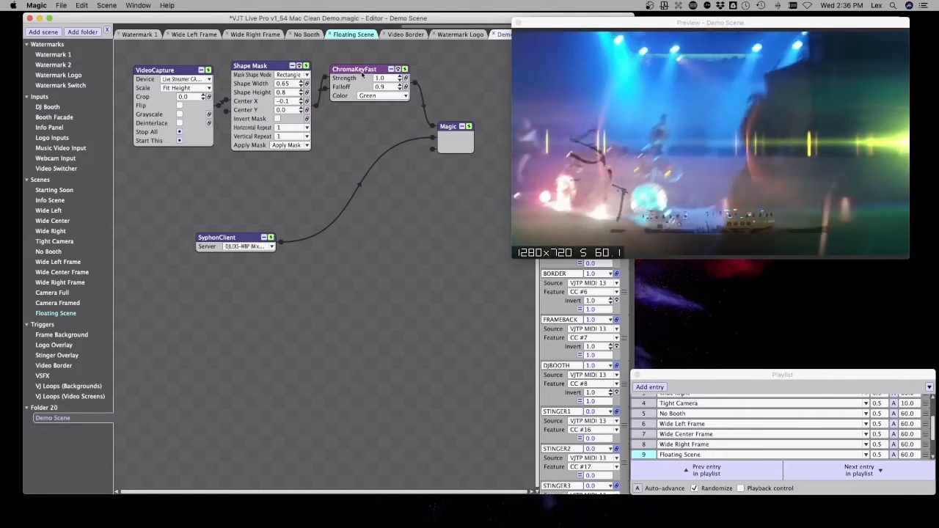
{"action": "key", "text": "super+shift+v"}
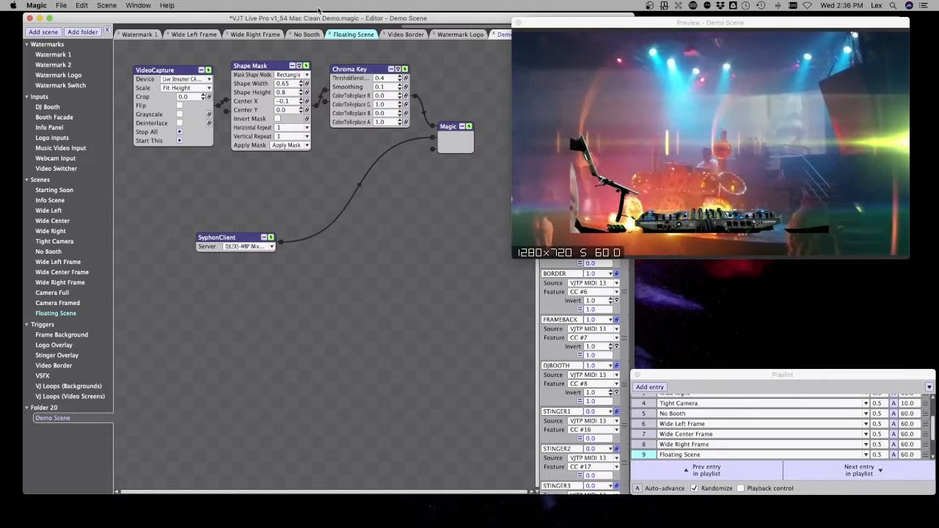
Undo and redo the Chroma Key replacement to compare its keying with ChromaKeyFast.
{"action": "left_click", "coordinate": [399, 77]}
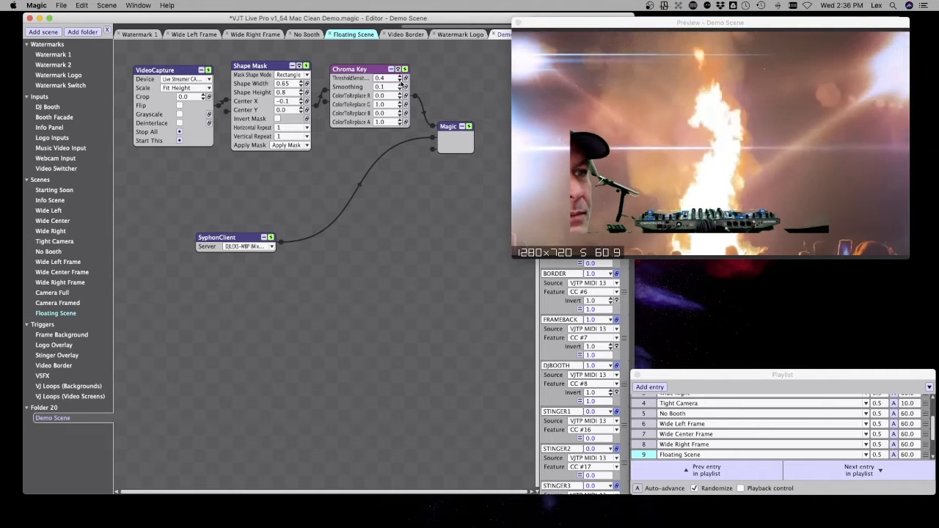
{"action": "key", "text": "super+z"}
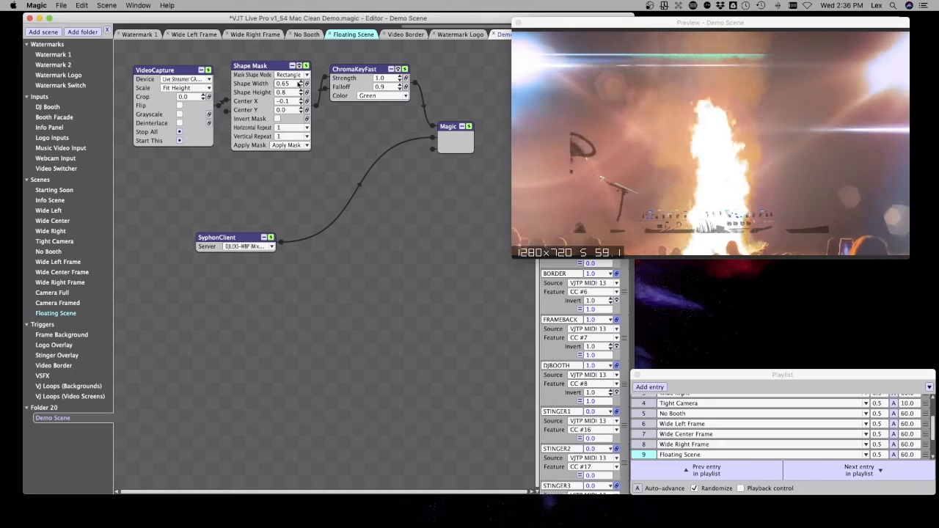
{"action": "key", "text": "super+shift+z"}
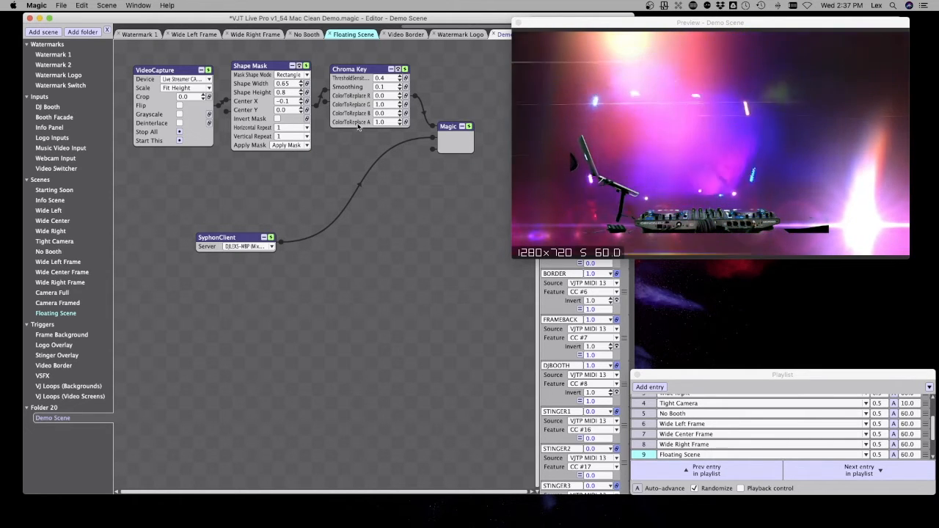
Spread the existing nodes apart and insert a Translate module on the Chroma Key output, placing it below Chroma Key.
{"action": "left_click_drag", "start_coordinate": [454, 129], "coordinate": [511, 264]}
{"action": "left_click_drag", "start_coordinate": [365, 194], "coordinate": [162, 61]}
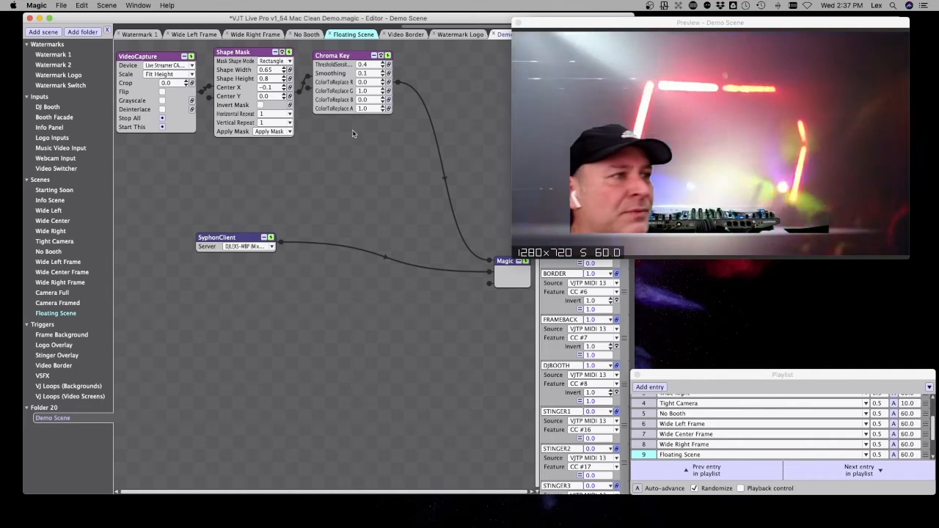
{"action": "right_click", "coordinate": [331, 57]}
{"action": "mouse_move", "coordinate": [342, 123]}
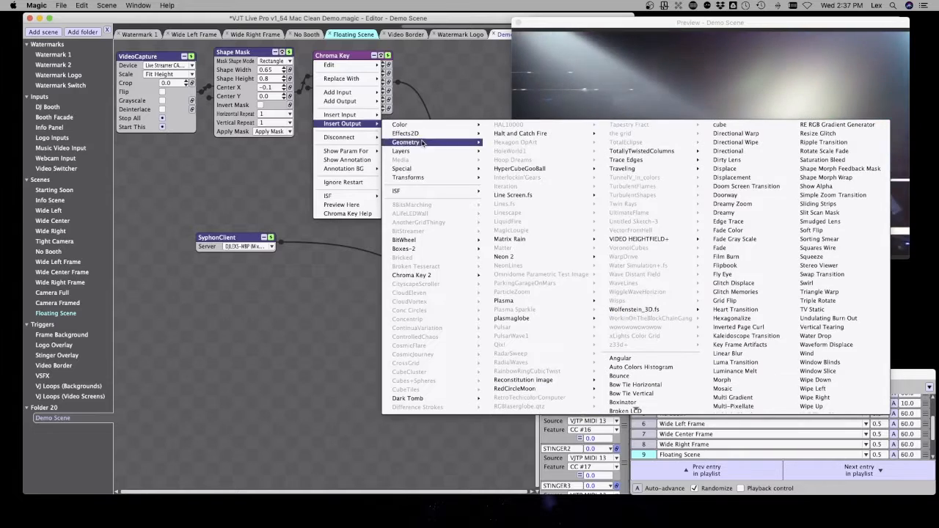
{"action": "mouse_move", "coordinate": [456, 178]}
{"action": "left_click", "coordinate": [513, 205]}
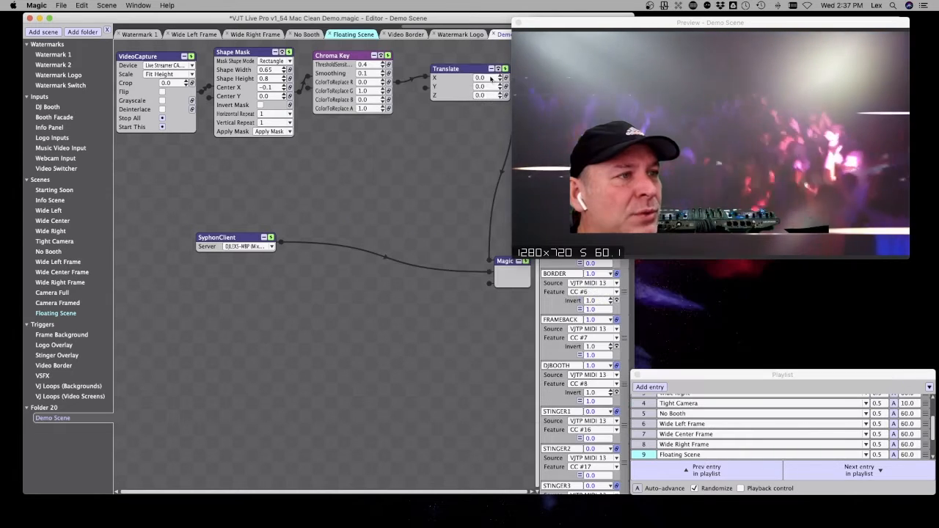
{"action": "left_click_drag", "start_coordinate": [464, 71], "coordinate": [341, 138]}
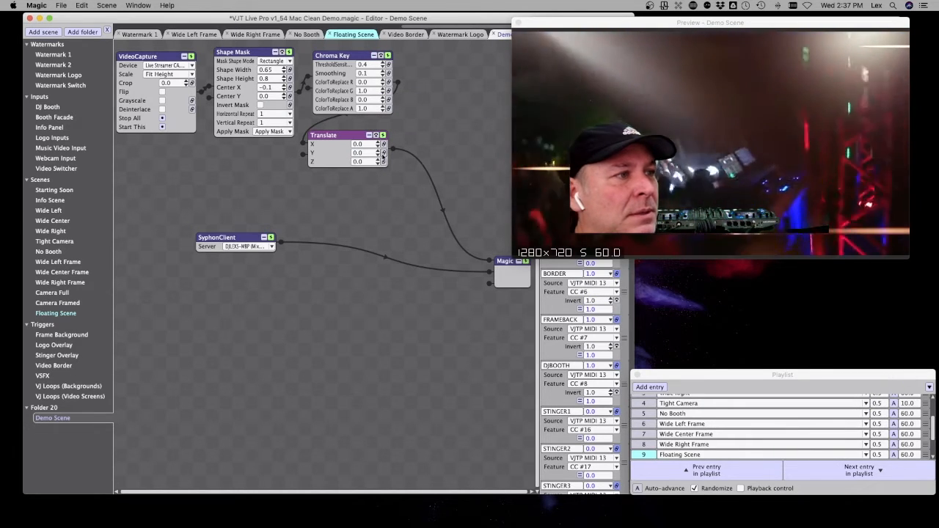
Set the Translate module's Y to -0.25 and X to 0.1, and nudge the node slightly.
{"action": "left_click", "coordinate": [378, 155]}
{"action": "left_click", "coordinate": [377, 155]}
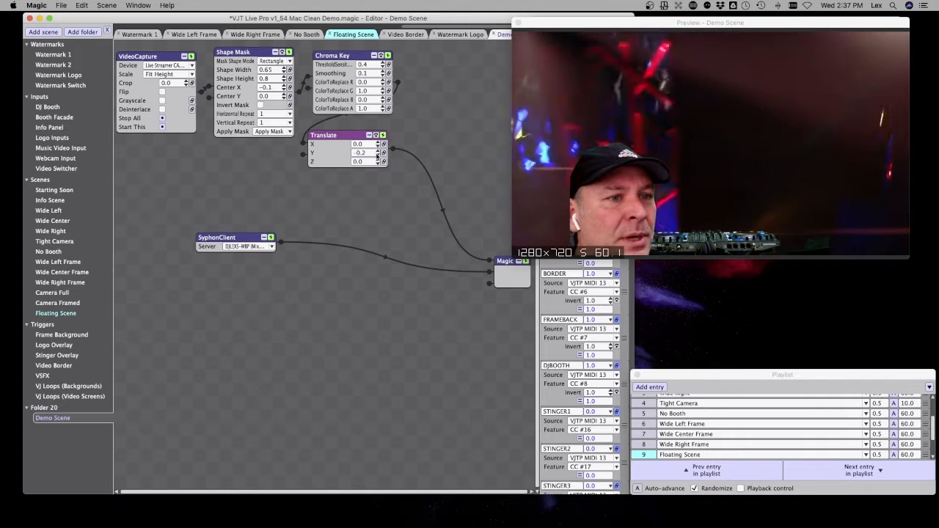
{"action": "left_click", "coordinate": [370, 154]}
{"action": "left_click", "coordinate": [369, 153]}
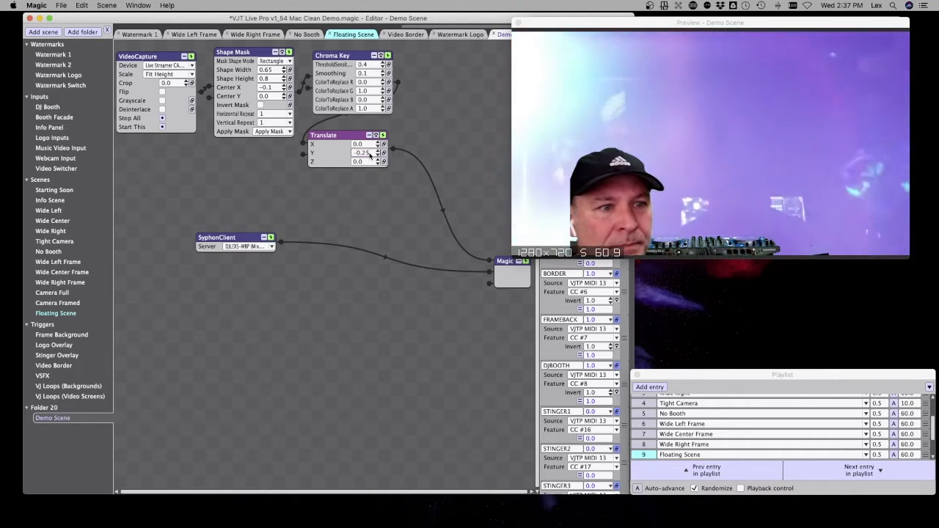
{"action": "type", "text": "5"}
{"action": "key", "text": "Return"}
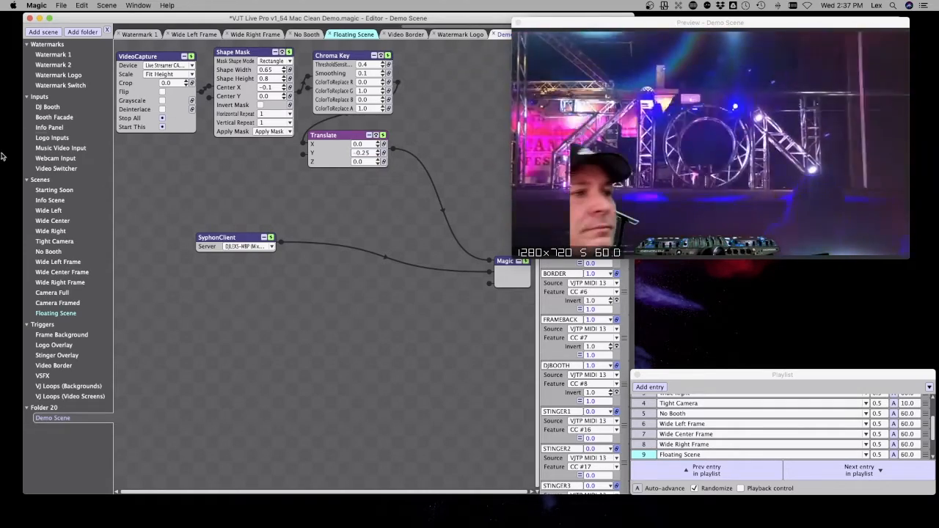
{"action": "left_click_drag", "start_coordinate": [345, 136], "coordinate": [347, 133]}
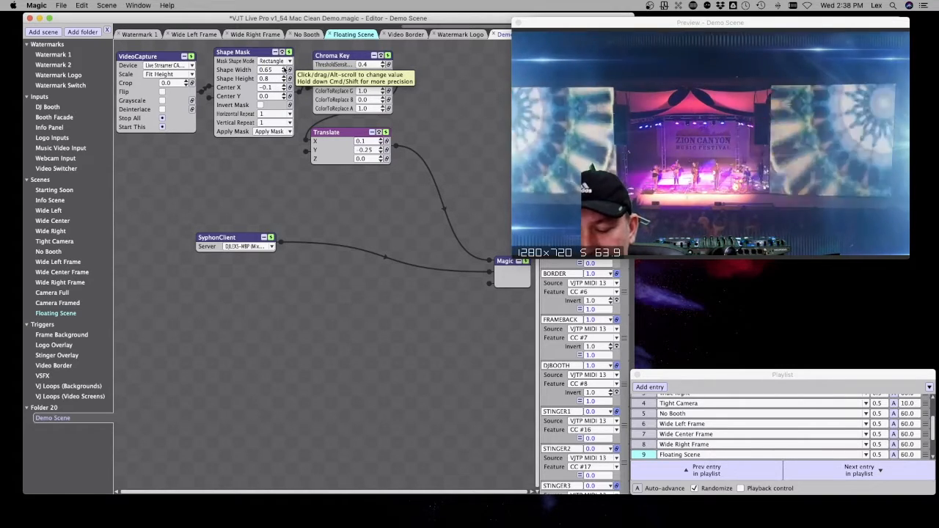
Change the Shape Mask to Circle and space out the Shape Mask, Chroma Key and Translate nodes between VideoCapture and Magic.
{"action": "left_click", "coordinate": [275, 61]}
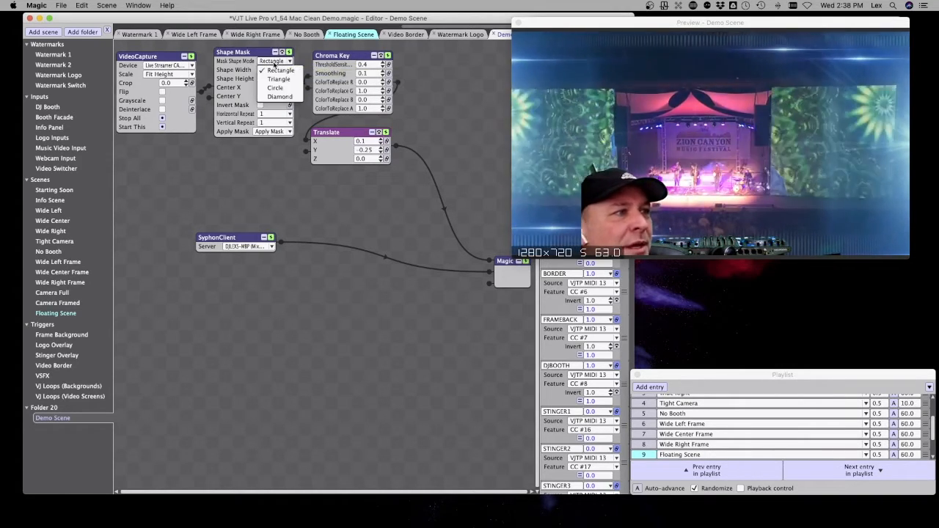
{"action": "left_click", "coordinate": [284, 88]}
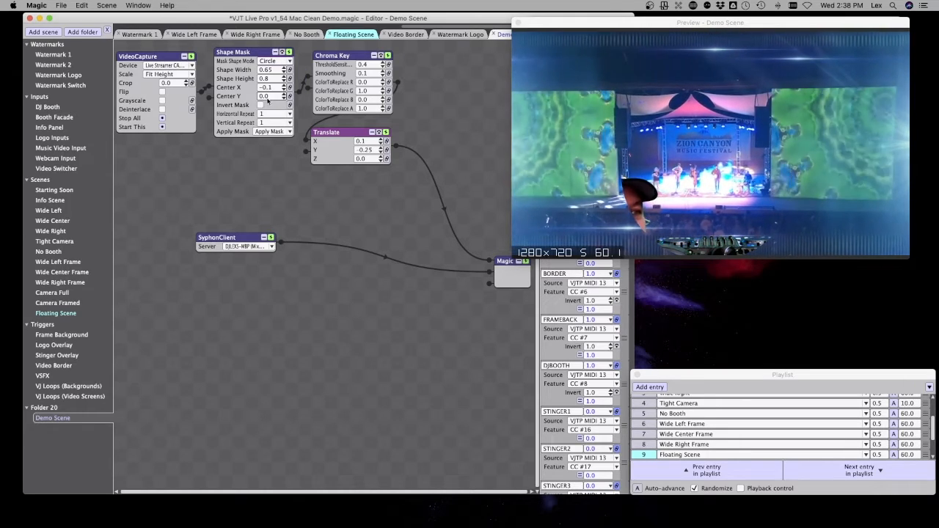
{"action": "left_click_drag", "start_coordinate": [360, 134], "coordinate": [446, 163]}
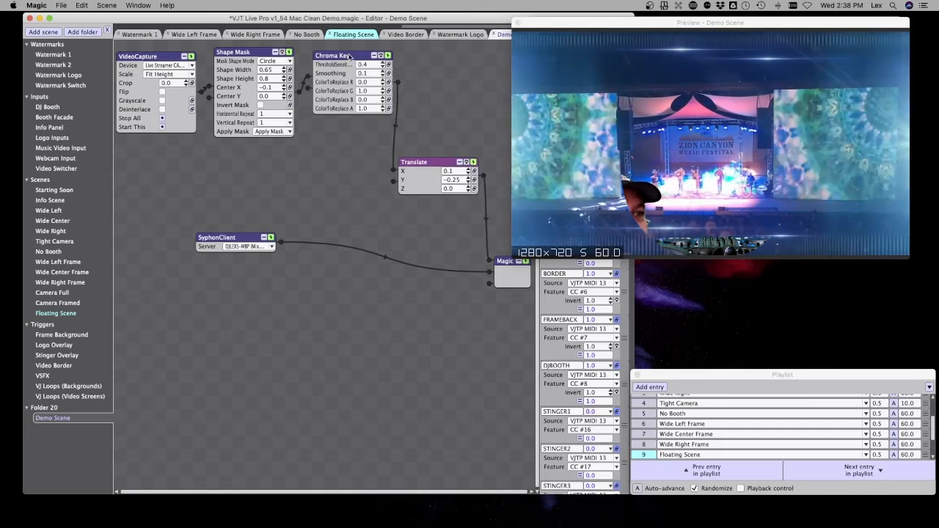
{"action": "left_click_drag", "start_coordinate": [350, 56], "coordinate": [431, 78]}
{"action": "left_click_drag", "start_coordinate": [253, 53], "coordinate": [279, 75]}
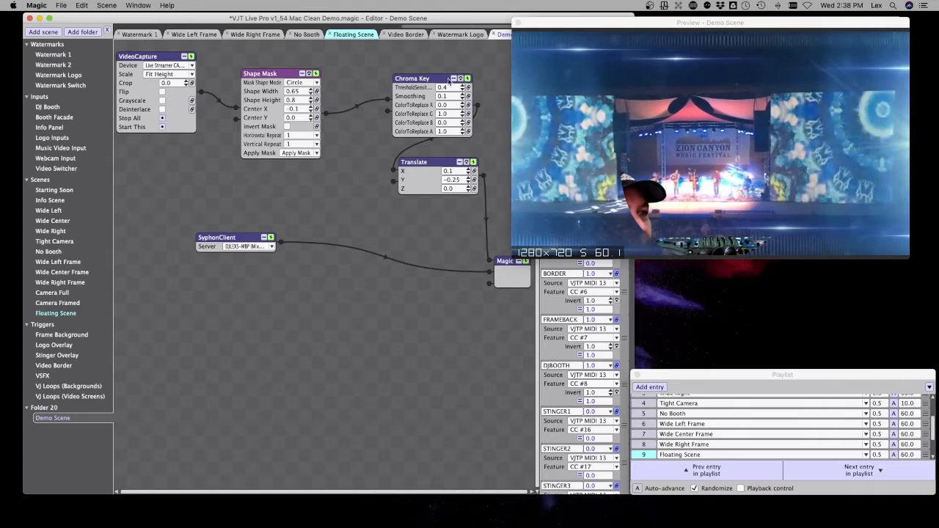
{"action": "left_click_drag", "start_coordinate": [449, 80], "coordinate": [376, 87]}
{"action": "left_click_drag", "start_coordinate": [443, 165], "coordinate": [500, 128]}
{"action": "left_click_drag", "start_coordinate": [346, 89], "coordinate": [380, 82]}
{"action": "left_click_drag", "start_coordinate": [277, 76], "coordinate": [258, 73]}
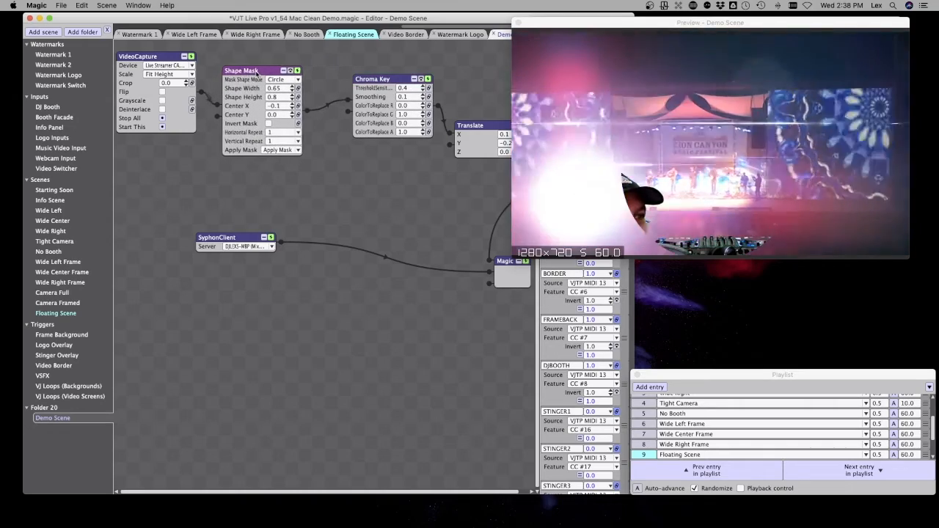
Rearrange the Chroma Key and Translate nodes, insert a RotateAxis module on the Chroma Key output, and place it below Chroma Key.
{"action": "left_click_drag", "start_coordinate": [378, 78], "coordinate": [353, 64]}
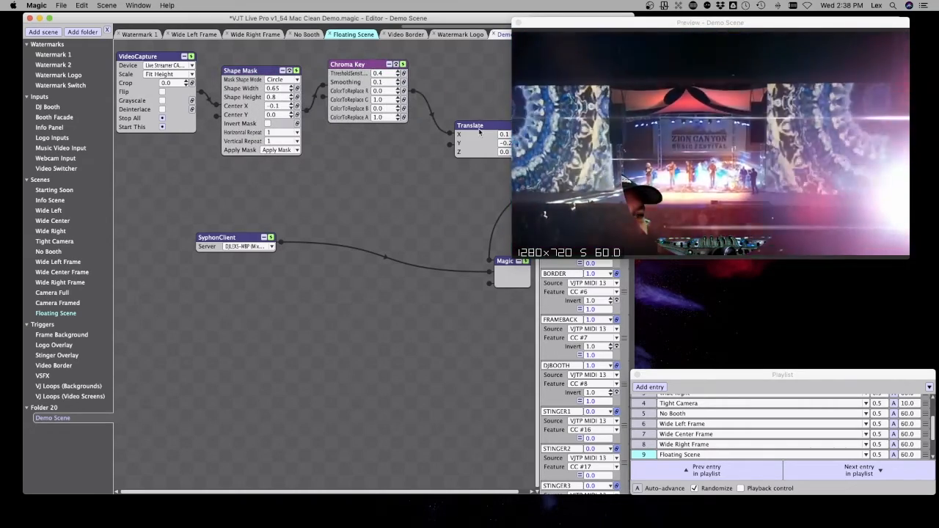
{"action": "left_click_drag", "start_coordinate": [479, 131], "coordinate": [441, 206]}
{"action": "left_click_drag", "start_coordinate": [371, 67], "coordinate": [348, 80]}
{"action": "right_click", "coordinate": [348, 80]}
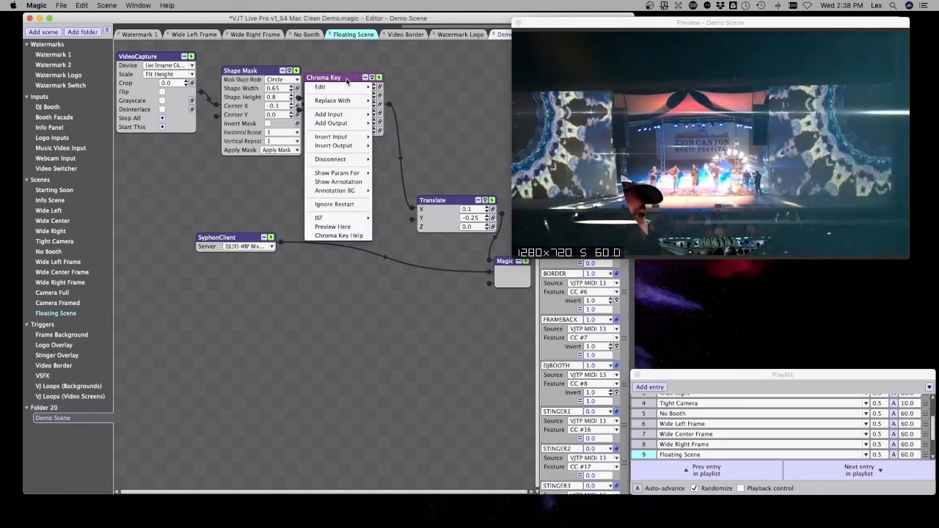
{"action": "mouse_move", "coordinate": [349, 146]}
{"action": "mouse_move", "coordinate": [438, 201]}
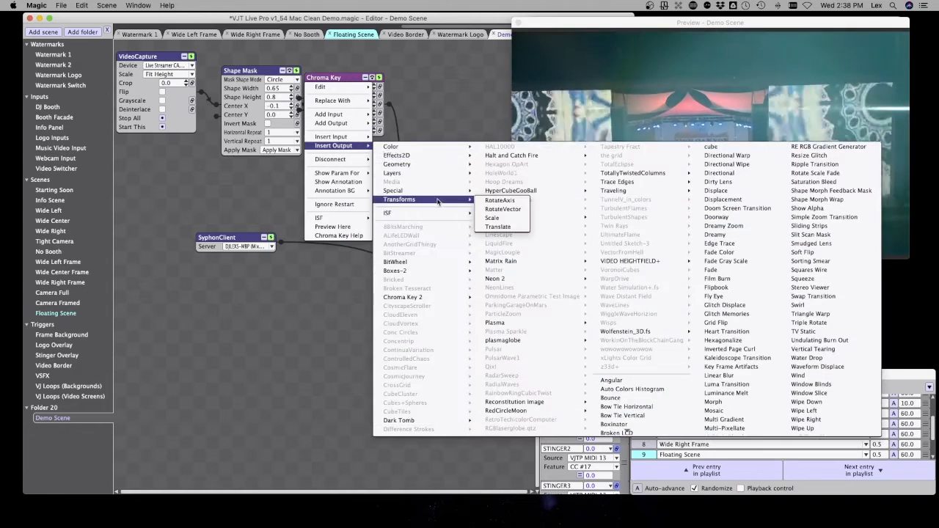
{"action": "left_click", "coordinate": [499, 201]}
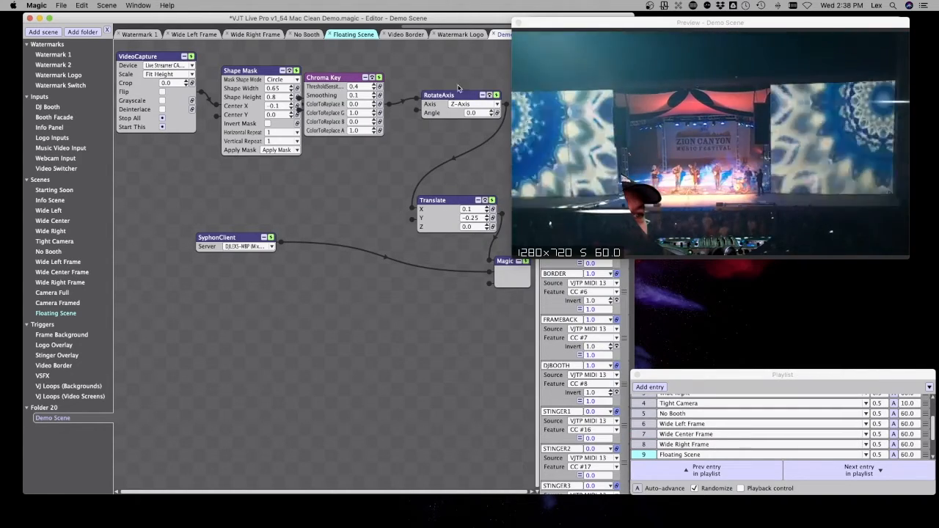
{"action": "left_click_drag", "start_coordinate": [455, 92], "coordinate": [332, 177]}
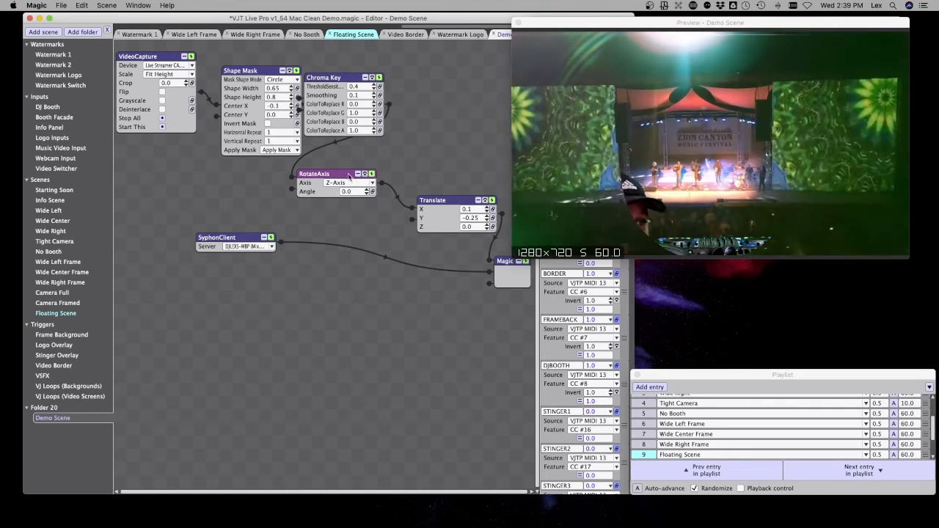
{"action": "left_click_drag", "start_coordinate": [346, 176], "coordinate": [336, 180]}
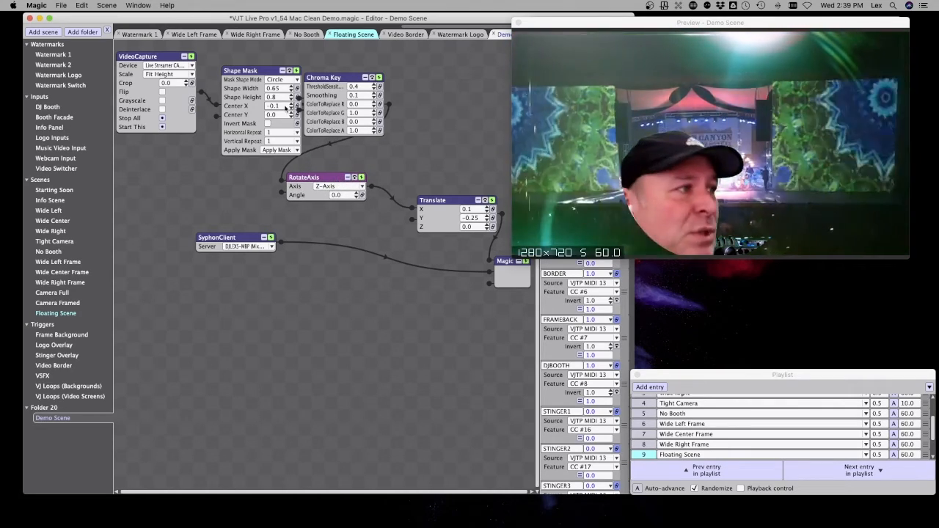
Bypass the Chroma Key module and raise the RotateAxis angle to 1.3 on the Z-Axis.
{"action": "left_click", "coordinate": [372, 77]}
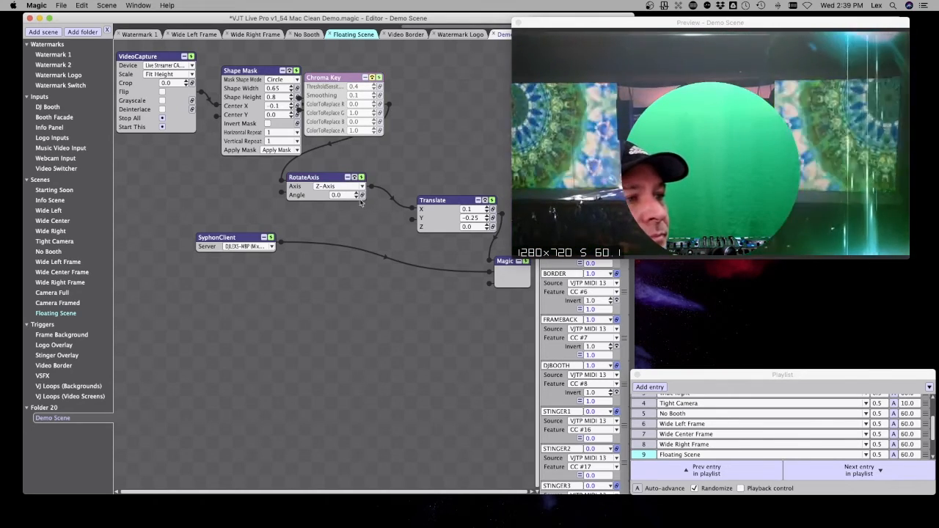
{"action": "left_click_drag", "start_coordinate": [356, 196], "coordinate": [357, 193]}
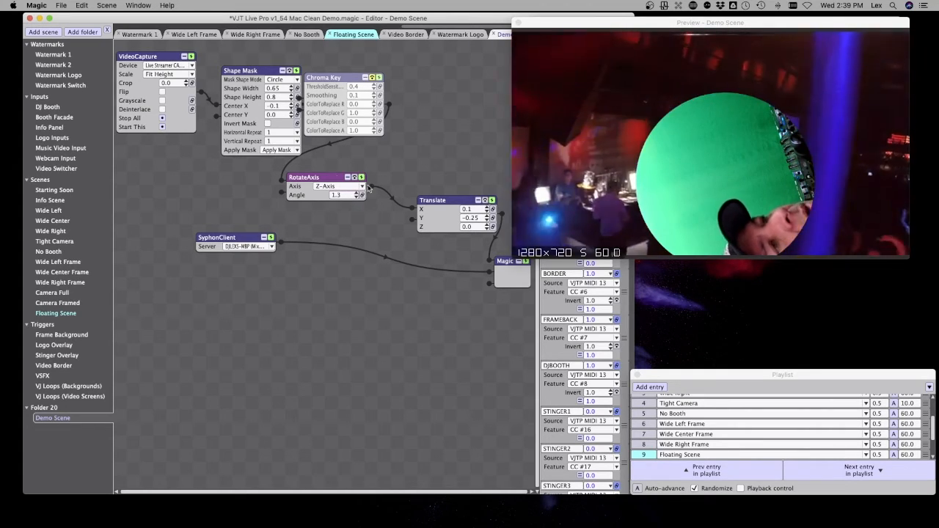
Move RotateAxis out of its place before Translate and rewire it between Translate and Magic.
{"action": "left_click", "coordinate": [312, 178]}
{"action": "key", "text": "Delete"}
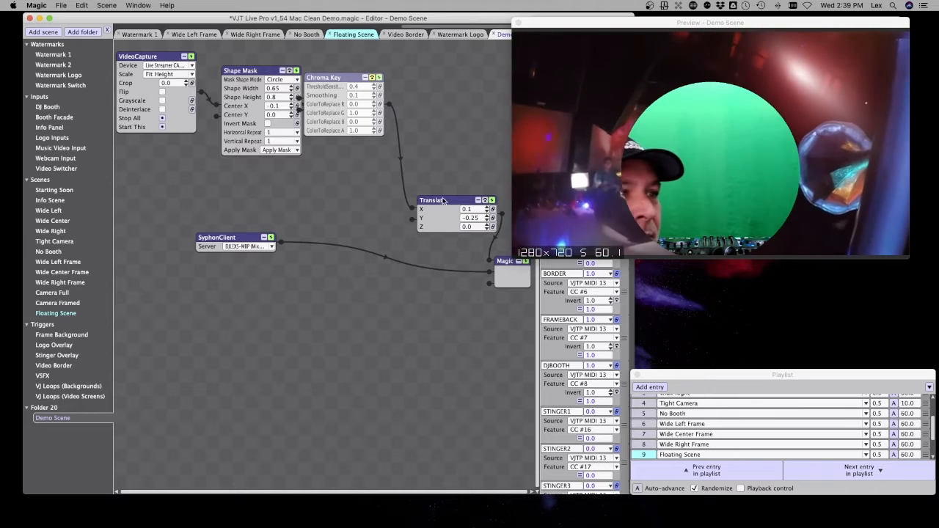
{"action": "left_click_drag", "start_coordinate": [444, 200], "coordinate": [341, 180]}
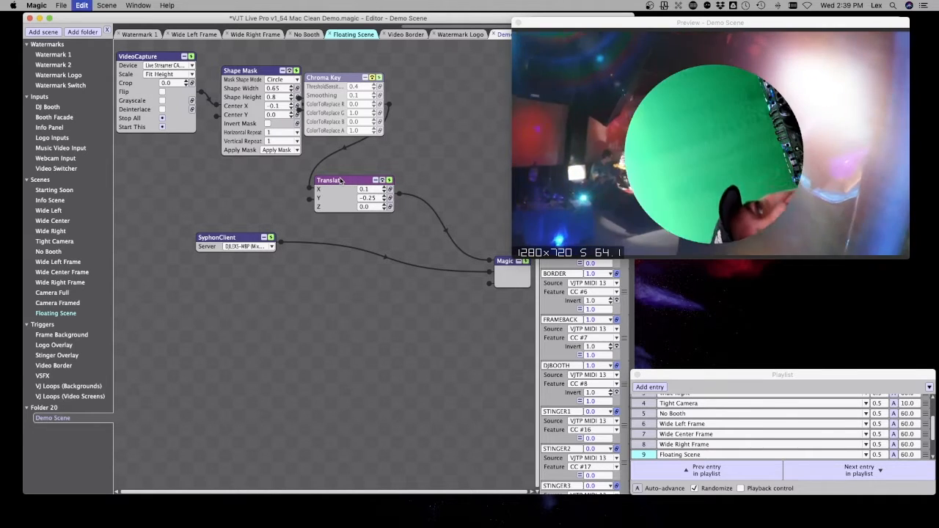
{"action": "key", "text": "super+z"}
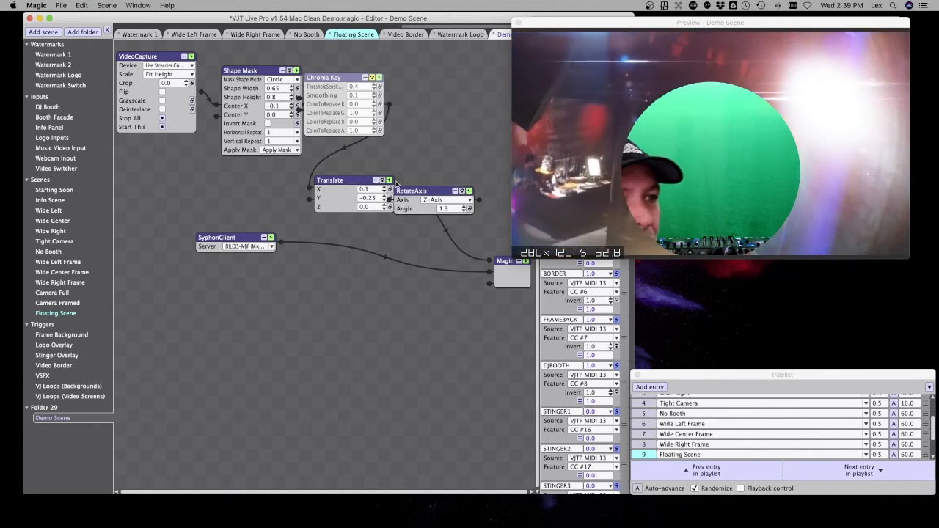
{"action": "left_click_drag", "start_coordinate": [396, 203], "coordinate": [507, 170]}
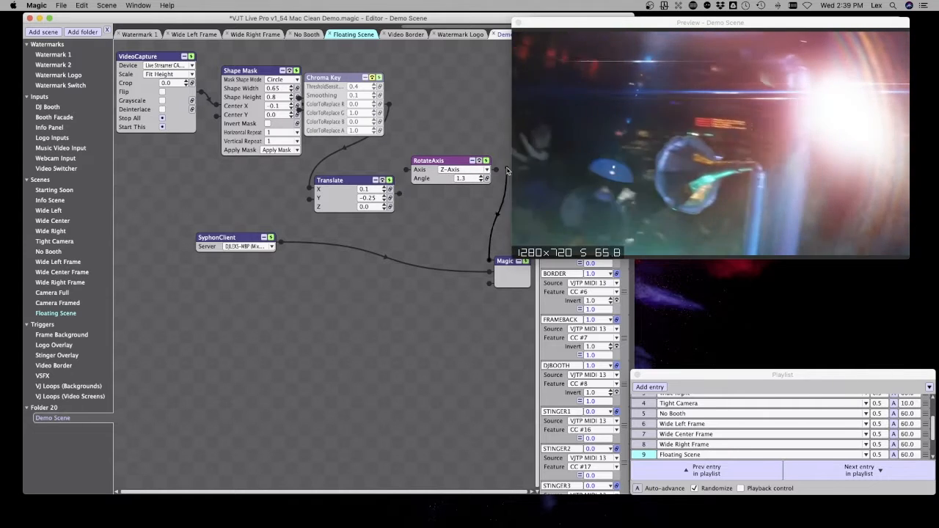
{"action": "left_click_drag", "start_coordinate": [369, 181], "coordinate": [408, 169]}
{"action": "left_click_drag", "start_coordinate": [443, 163], "coordinate": [419, 185]}
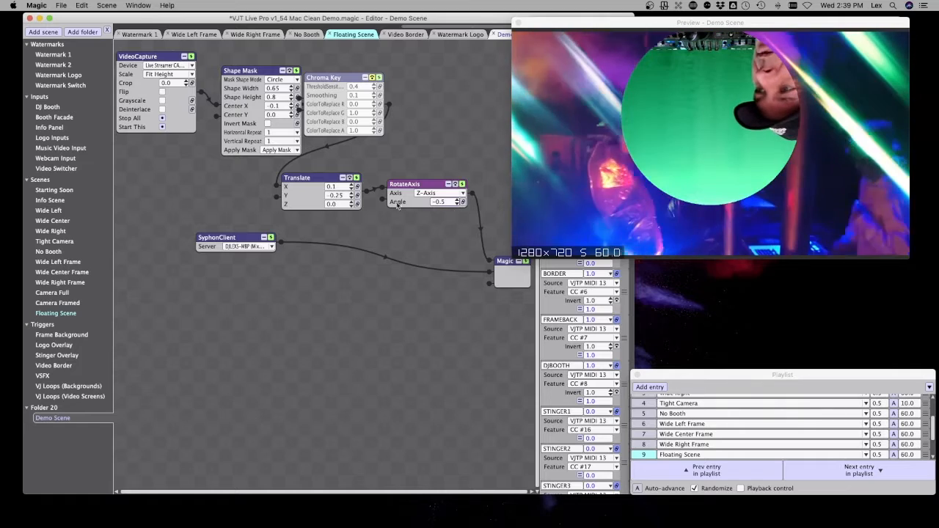
Bypass the Translate module and vary the RotateAxis angle, going to 2.7 and back to 1.1.
{"action": "left_click", "coordinate": [350, 179]}
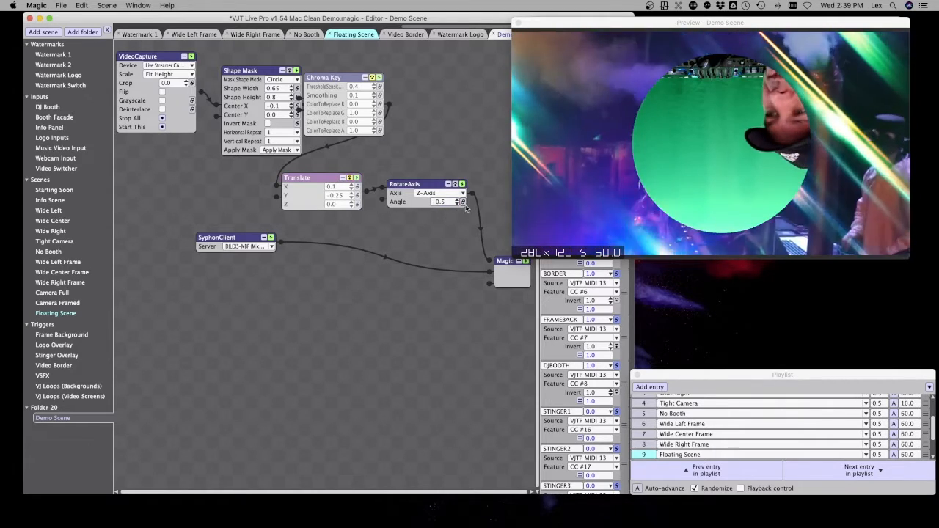
{"action": "left_click_drag", "start_coordinate": [458, 206], "coordinate": [455, 211]}
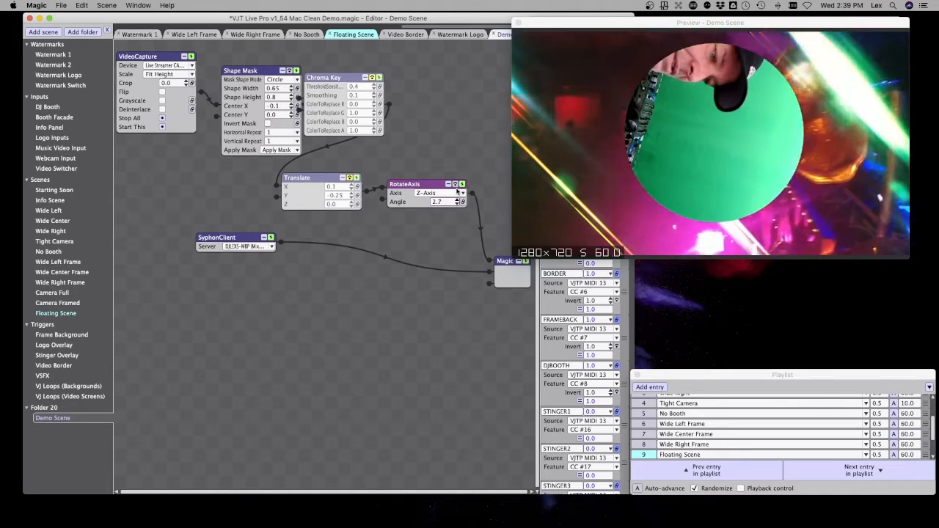
{"action": "left_click_drag", "start_coordinate": [456, 198], "coordinate": [456, 196]}
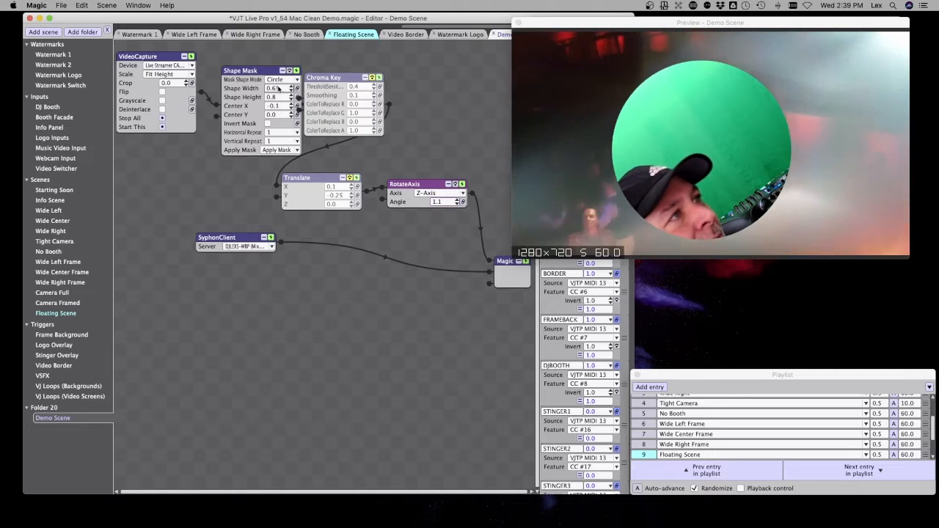
Center the Shape Mask with Center X at 0.0, and rotate the camera to a RotateAxis angle of -0.3.
{"action": "left_click", "coordinate": [282, 90]}
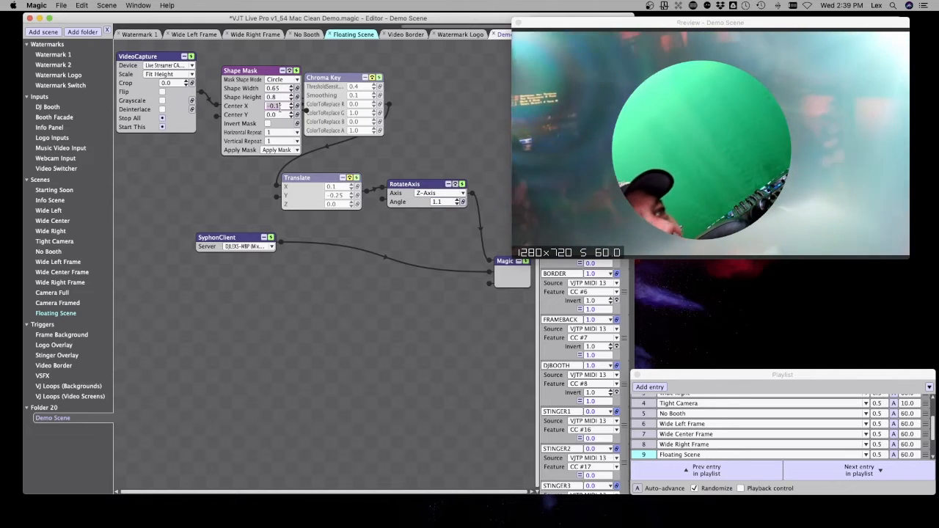
{"action": "left_click_drag", "start_coordinate": [279, 107], "coordinate": [296, 112]}
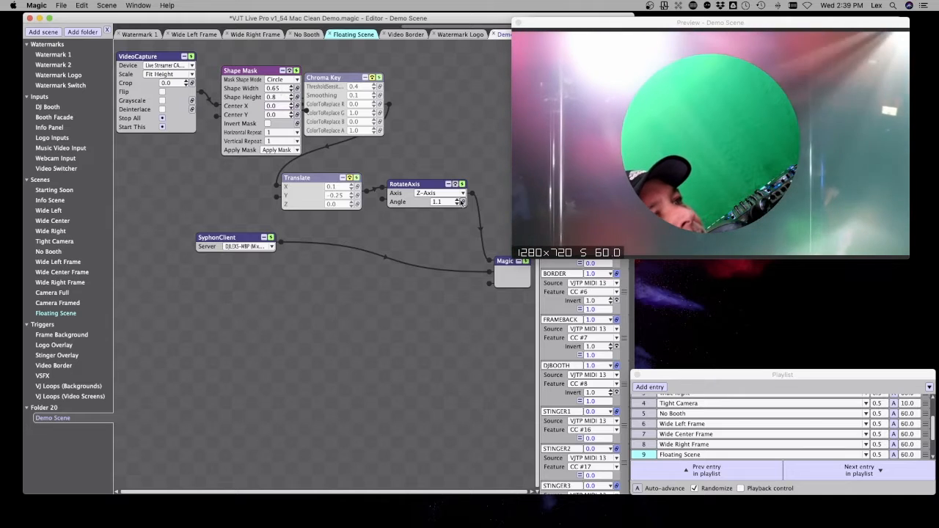
{"action": "left_click_drag", "start_coordinate": [460, 208], "coordinate": [456, 209]}
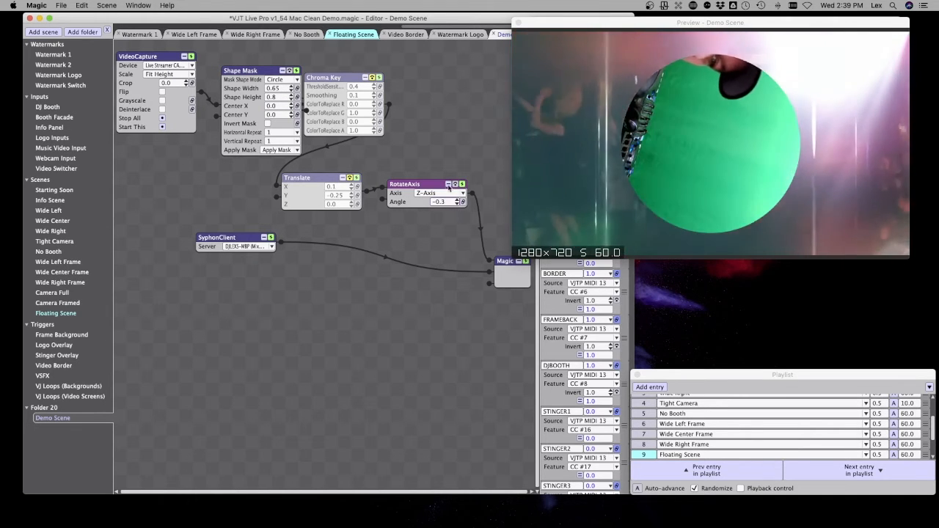
{"action": "left_click_drag", "start_coordinate": [433, 186], "coordinate": [435, 172]}
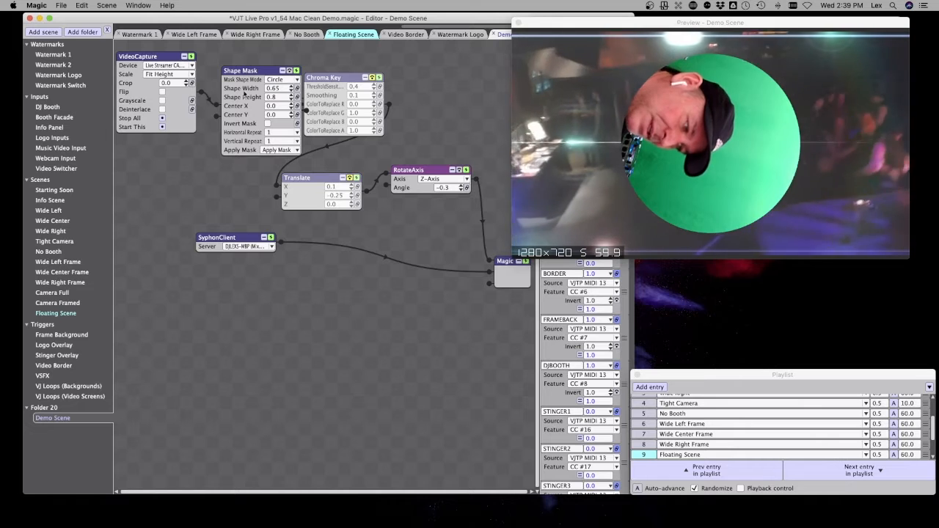
Try Live Streamer CAM 313 #2 as the VideoCapture device and switch back to Live Streamer CAM 313.
{"action": "left_click", "coordinate": [175, 66]}
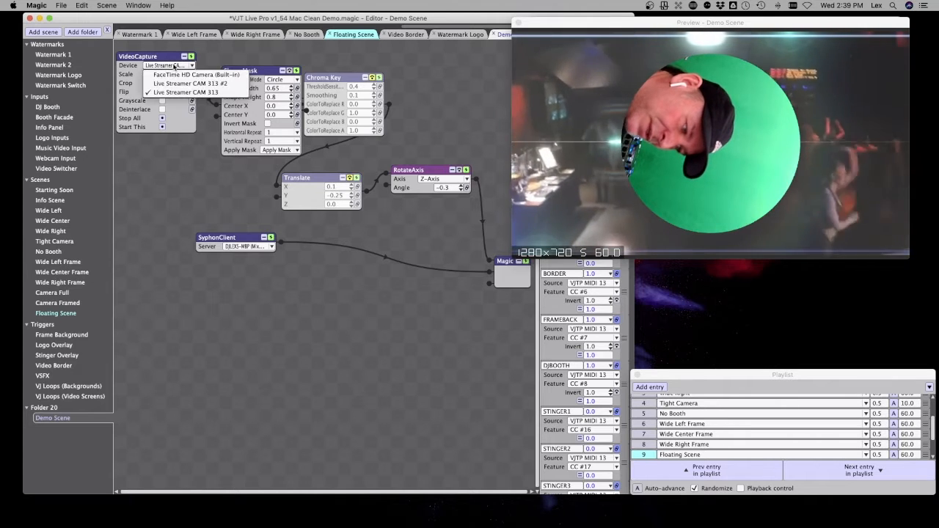
{"action": "left_click", "coordinate": [190, 83]}
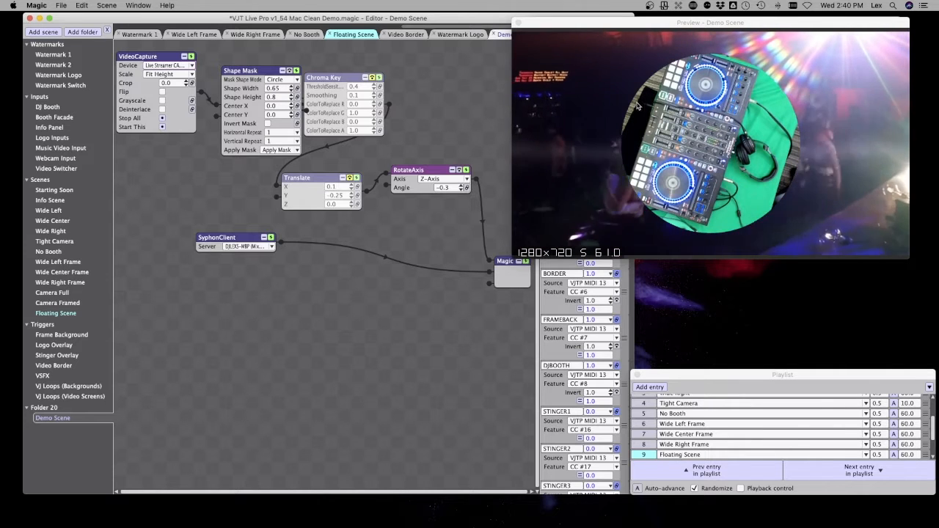
{"action": "left_click", "coordinate": [169, 65]}
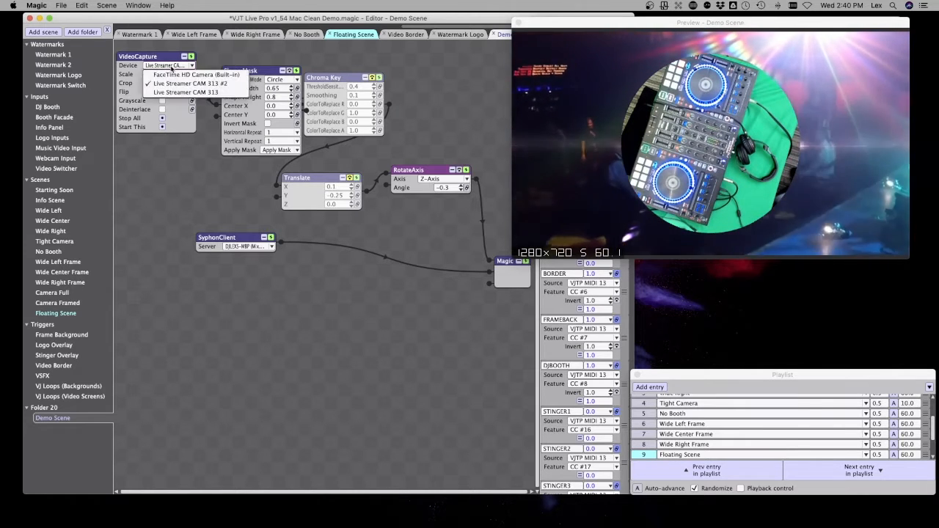
{"action": "left_click", "coordinate": [170, 93]}
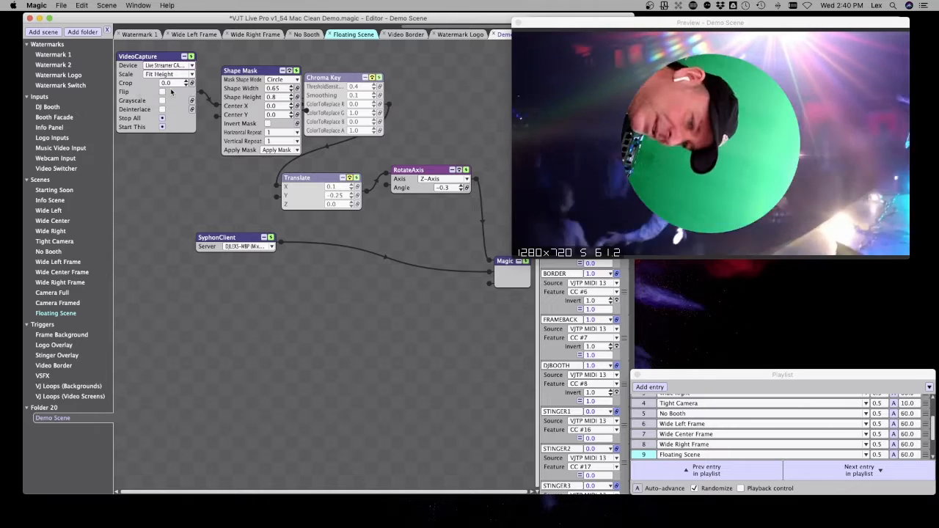
Link the RotateAxis angle with no source and add a Ramp (Linear) modifier set to 0.15.
{"action": "left_click", "coordinate": [463, 186]}
{"action": "left_click", "coordinate": [466, 188]}
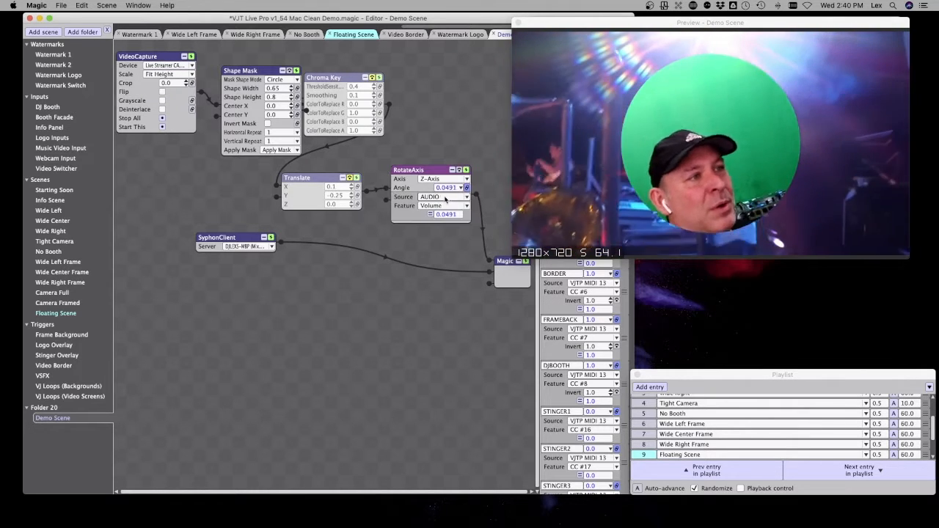
{"action": "left_click", "coordinate": [444, 197]}
{"action": "left_click", "coordinate": [444, 242]}
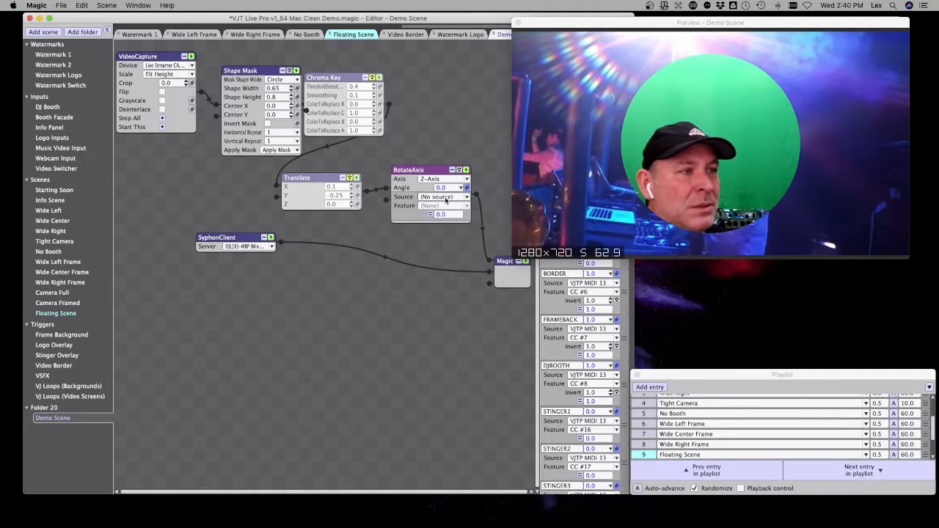
{"action": "left_click", "coordinate": [431, 215]}
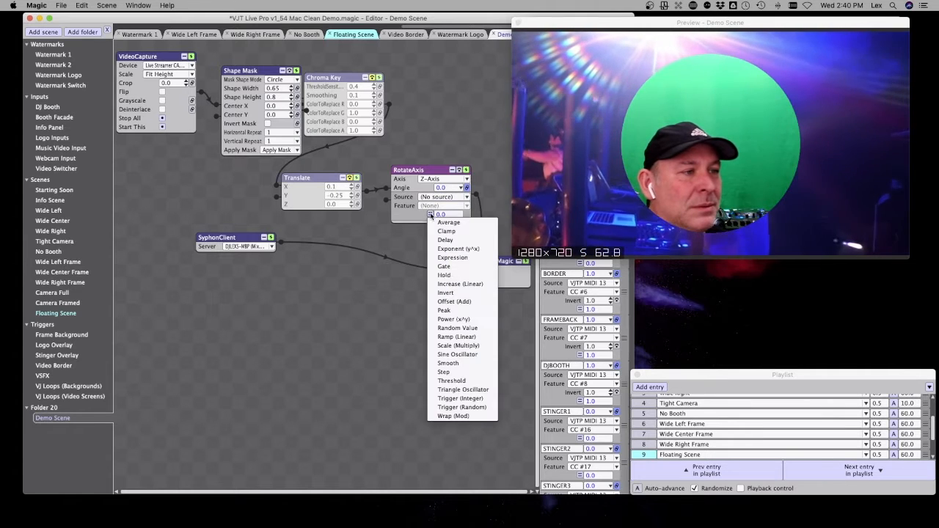
{"action": "left_click", "coordinate": [478, 337]}
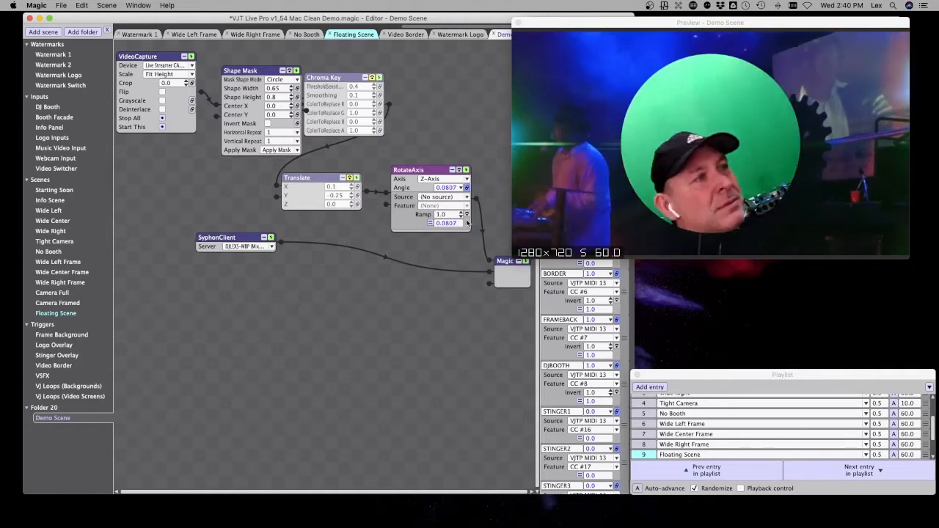
{"action": "left_click_drag", "start_coordinate": [466, 218], "coordinate": [462, 222]}
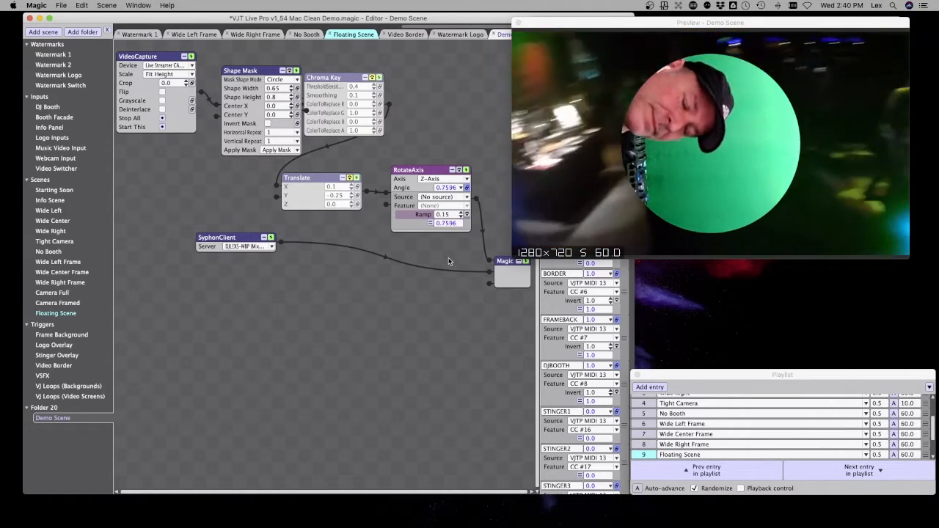
Add an Invert modifier to the RotateAxis angle and reduce its Ramp to 0.14.
{"action": "left_click", "coordinate": [429, 224]}
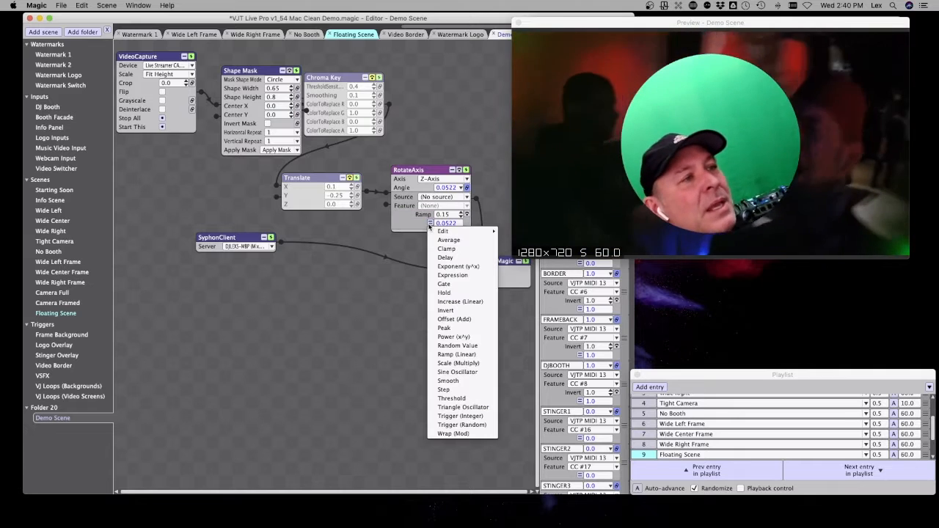
{"action": "left_click", "coordinate": [452, 312]}
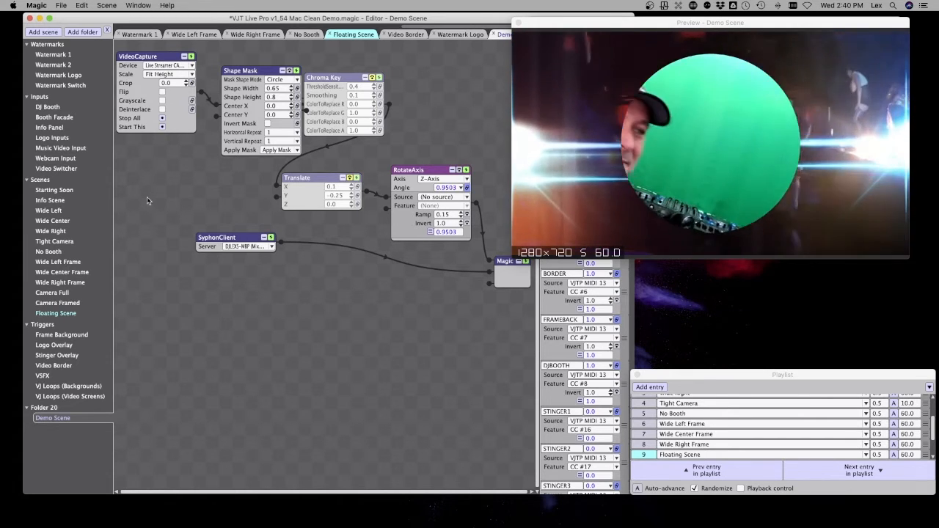
{"action": "left_click", "coordinate": [461, 218]}
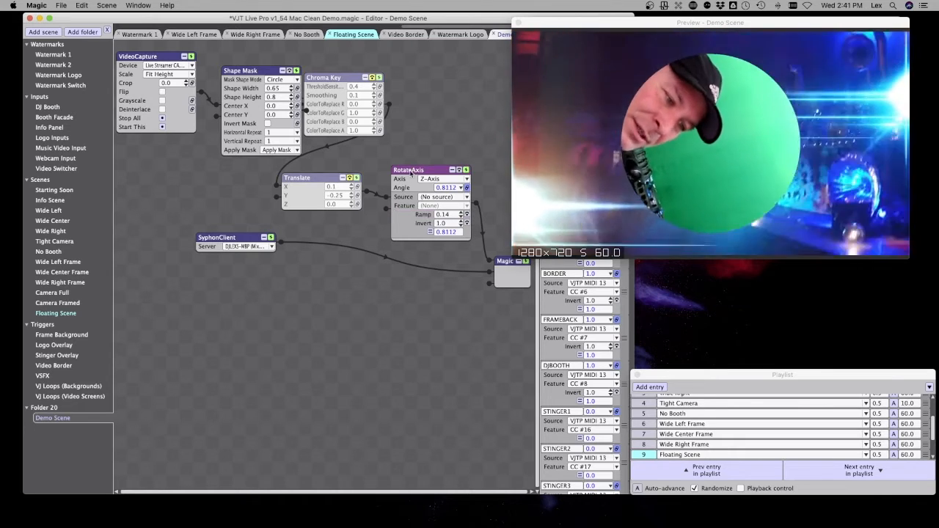
Turn off the SyphonClient module and slow the RotateAxis rotation by lowering its Ramp to 0.06.
{"action": "left_click", "coordinate": [270, 237]}
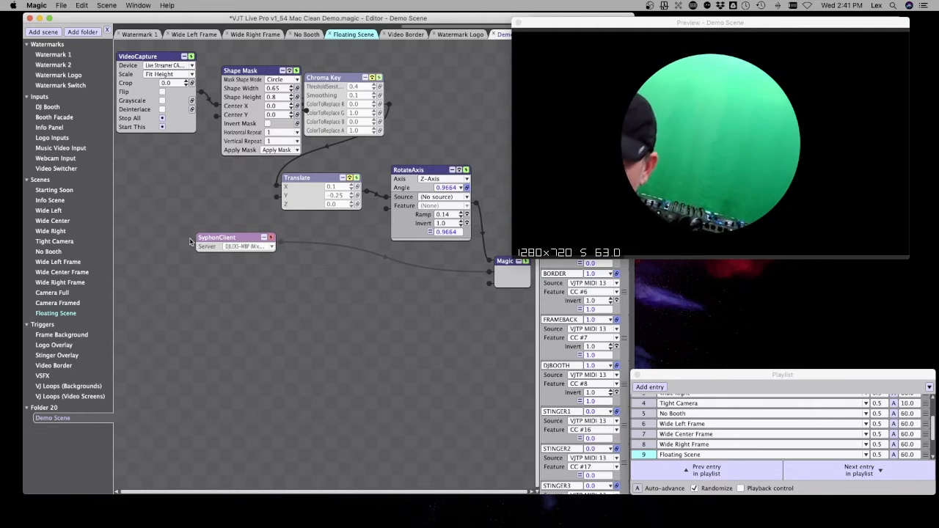
{"action": "left_click", "coordinate": [460, 218]}
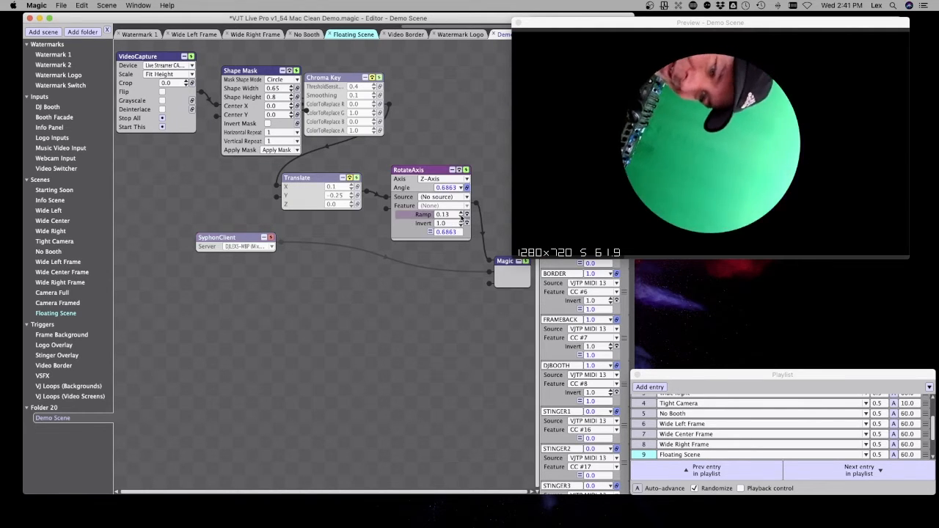
{"action": "left_click", "coordinate": [460, 218]}
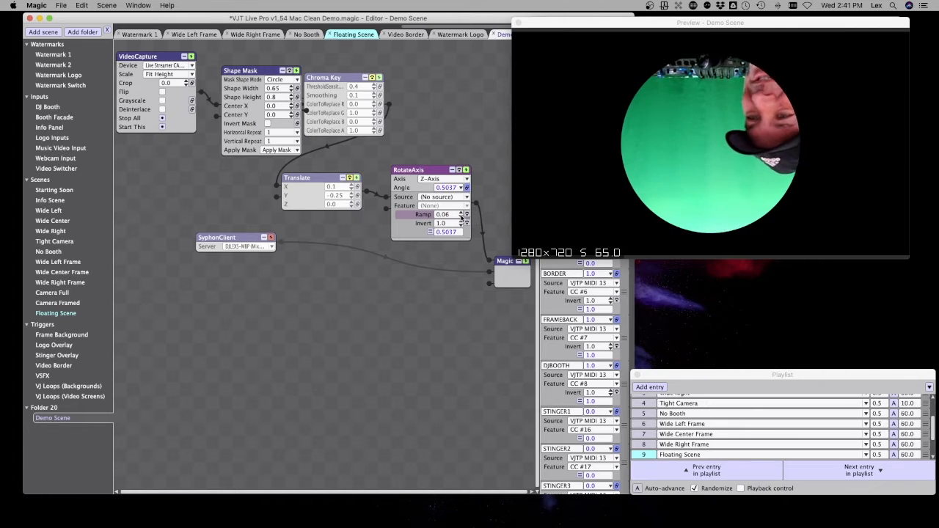
Slow the RotateAxis rotation further by setting its Ramp to 0.03.
{"action": "left_click", "coordinate": [461, 217]}
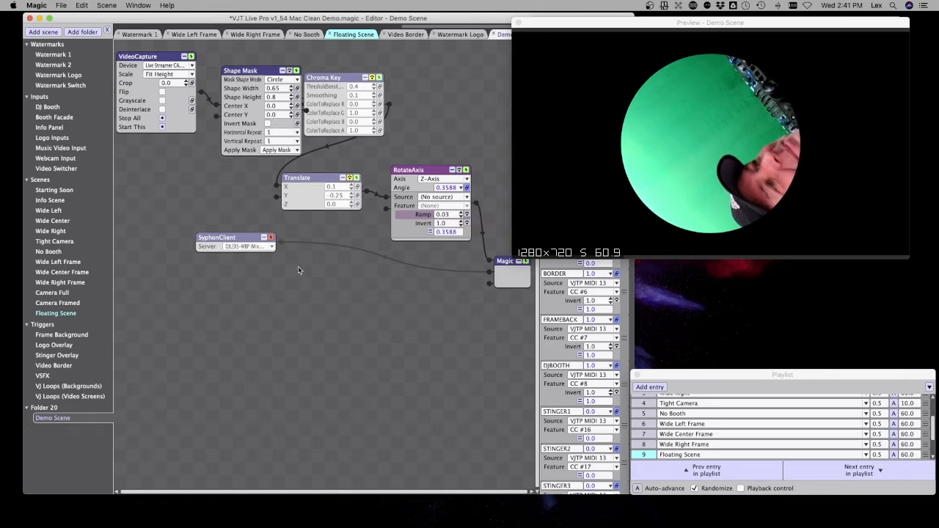
Add a second VideoCapture module in the empty canvas area below the SyphonClient module.
{"action": "right_click", "coordinate": [231, 270]}
{"action": "mouse_move", "coordinate": [250, 274]}
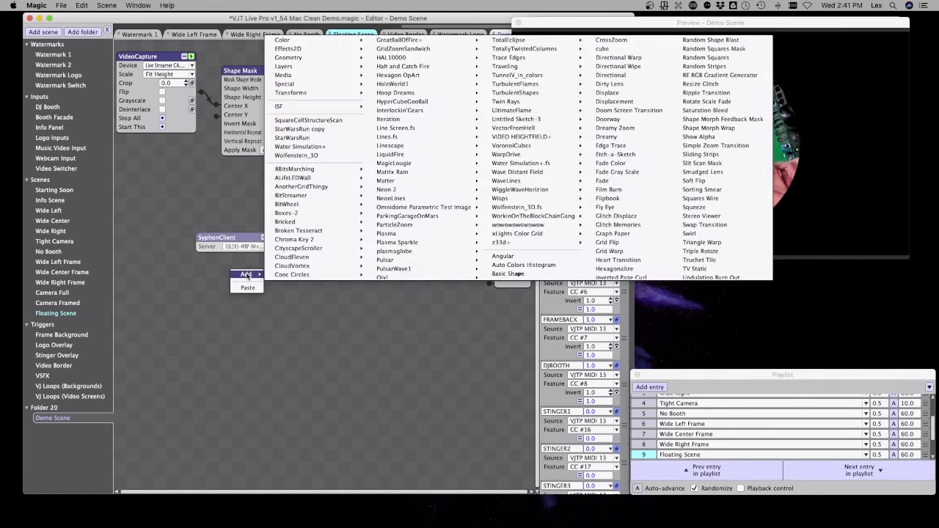
{"action": "mouse_move", "coordinate": [341, 98]}
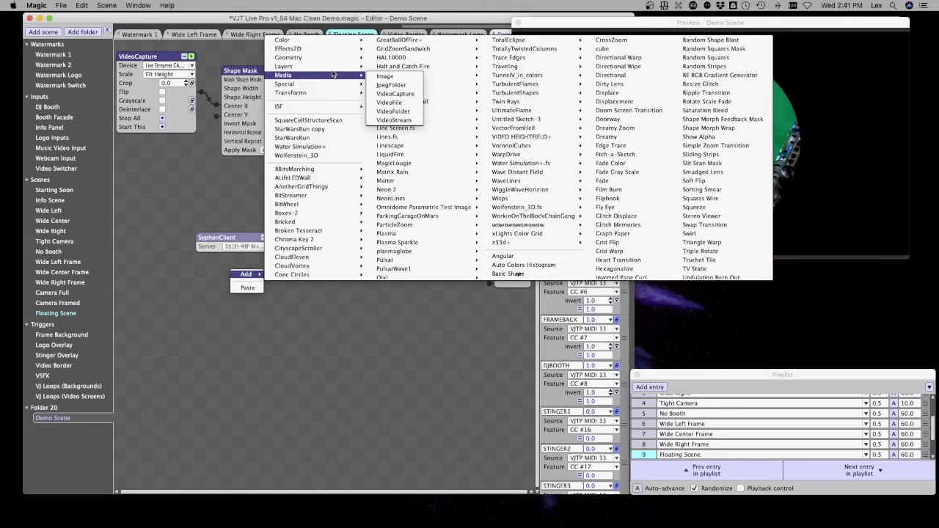
{"action": "mouse_move", "coordinate": [331, 52]}
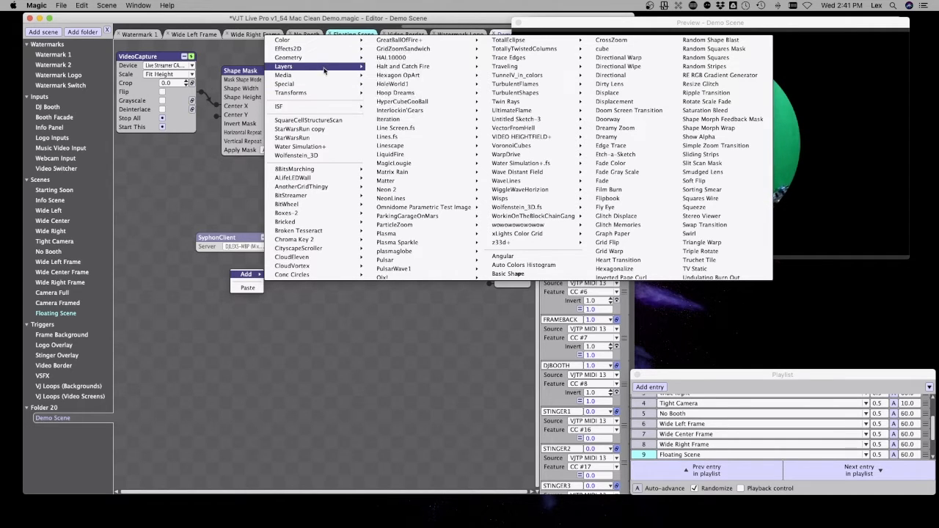
{"action": "mouse_move", "coordinate": [316, 84]}
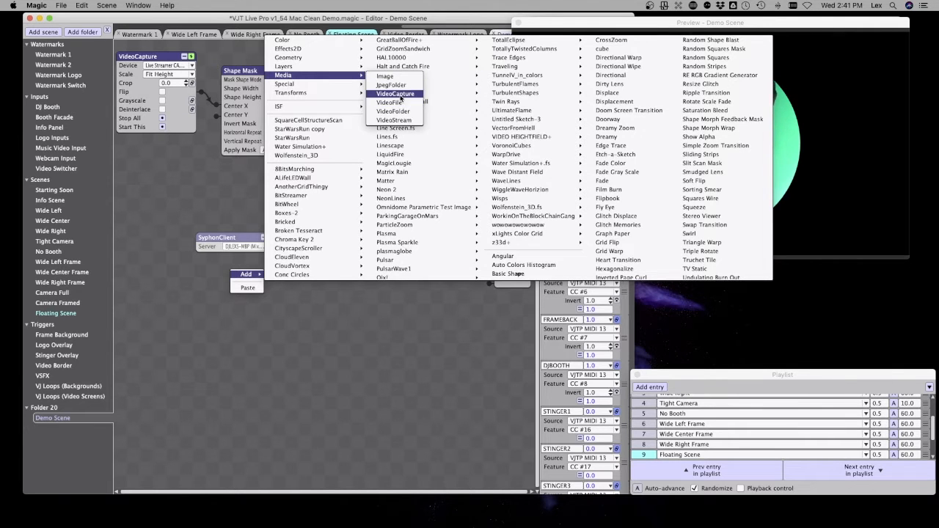
{"action": "left_click", "coordinate": [397, 94]}
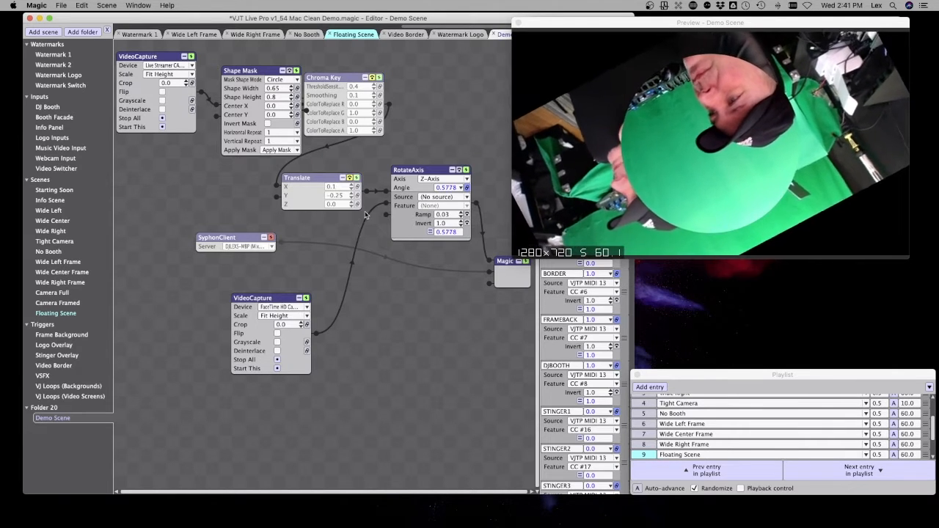
Reroute the new VideoCapture output from RotateAxis to a free Magic input and switch its device to the overhead Live Streamer camera.
{"action": "left_click_drag", "start_coordinate": [387, 204], "coordinate": [490, 284]}
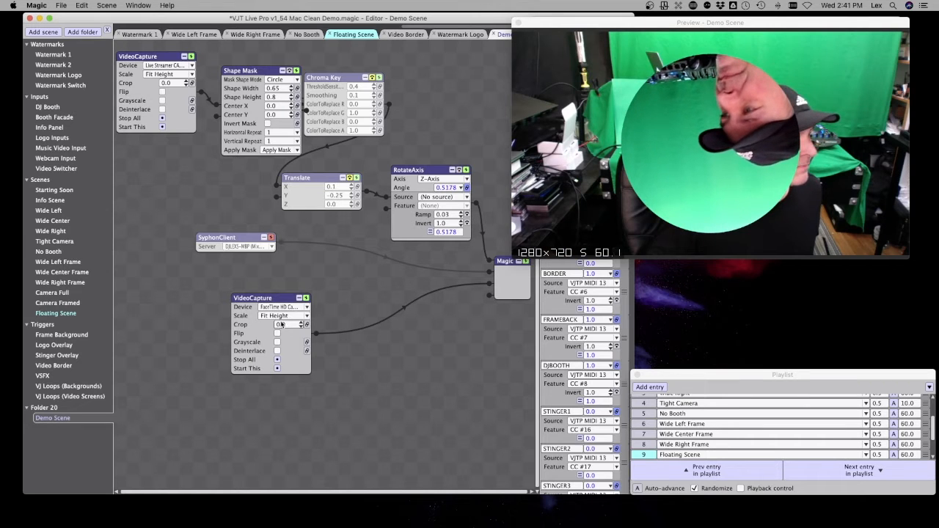
{"action": "left_click", "coordinate": [283, 306]}
{"action": "left_click", "coordinate": [278, 326]}
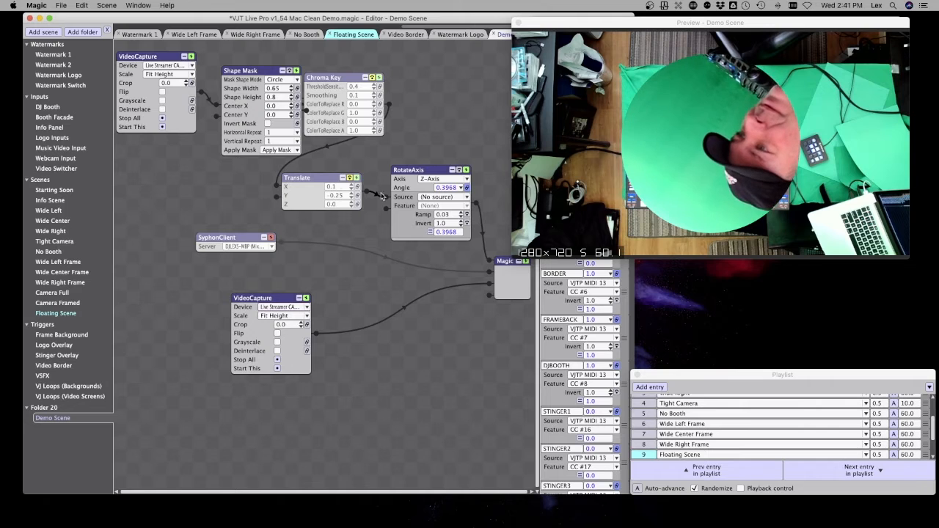
Shift the Translate, RotateAxis and new VideoCapture modules to free up canvas space and turn off the first VideoCapture.
{"action": "left_click_drag", "start_coordinate": [328, 178], "coordinate": [227, 187]}
{"action": "left_click_drag", "start_coordinate": [393, 177], "coordinate": [221, 152]}
{"action": "left_click_drag", "start_coordinate": [272, 297], "coordinate": [193, 301]}
{"action": "left_click", "coordinate": [190, 57]}
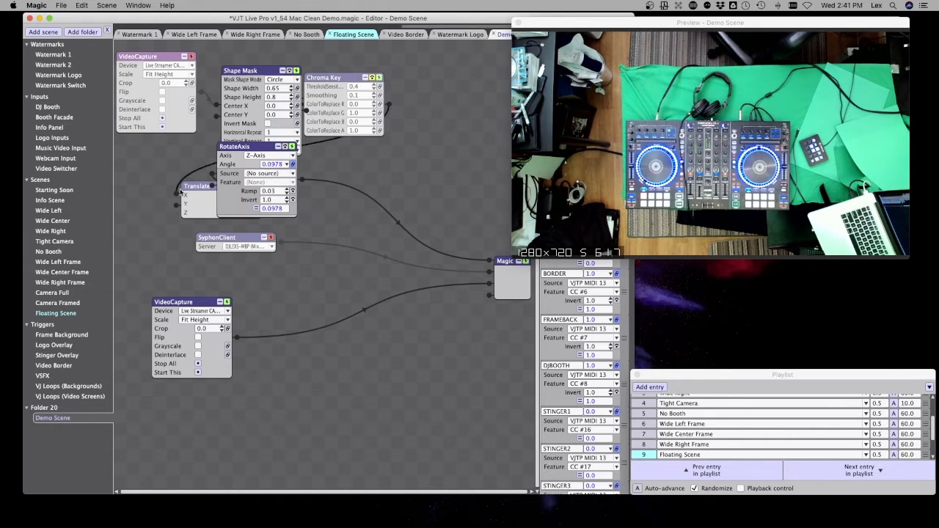
Insert a Scale transform on the output of the second VideoCapture module.
{"action": "right_click", "coordinate": [176, 303]}
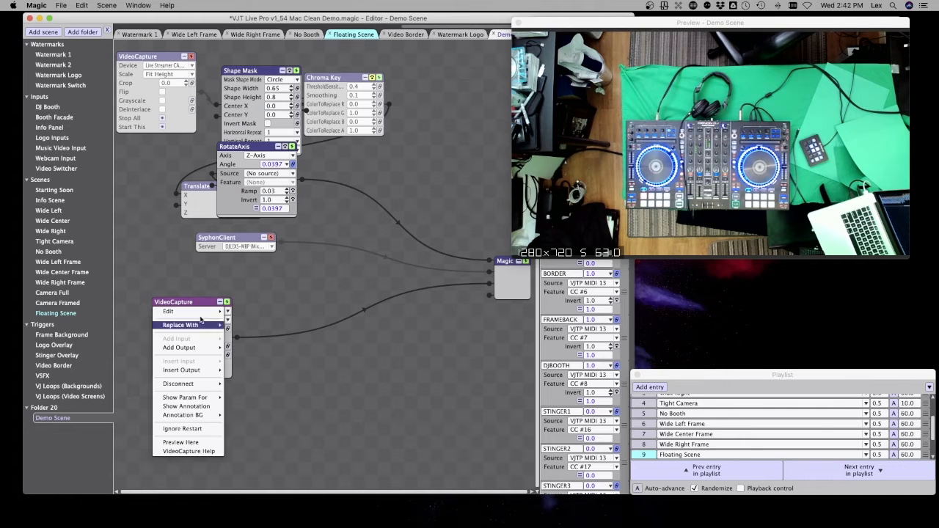
{"action": "mouse_move", "coordinate": [217, 376]}
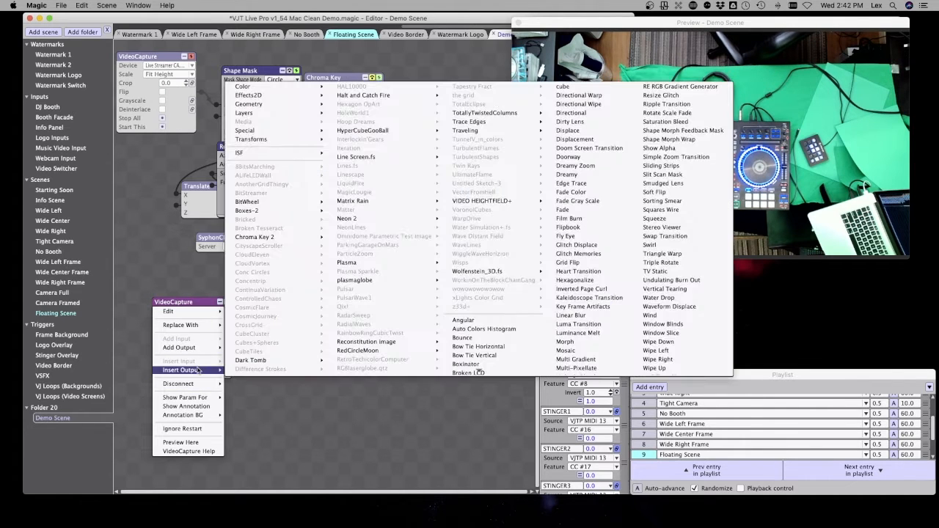
{"action": "mouse_move", "coordinate": [294, 139]}
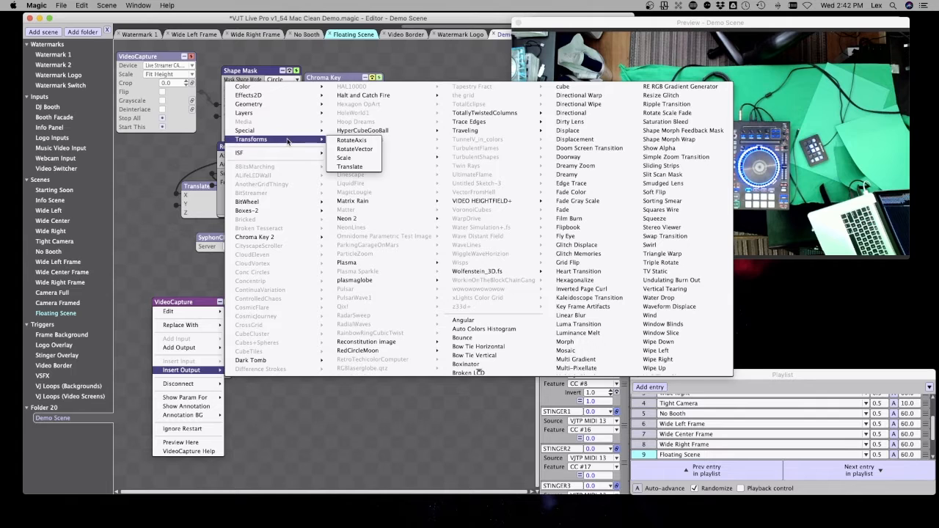
{"action": "left_click", "coordinate": [358, 158]}
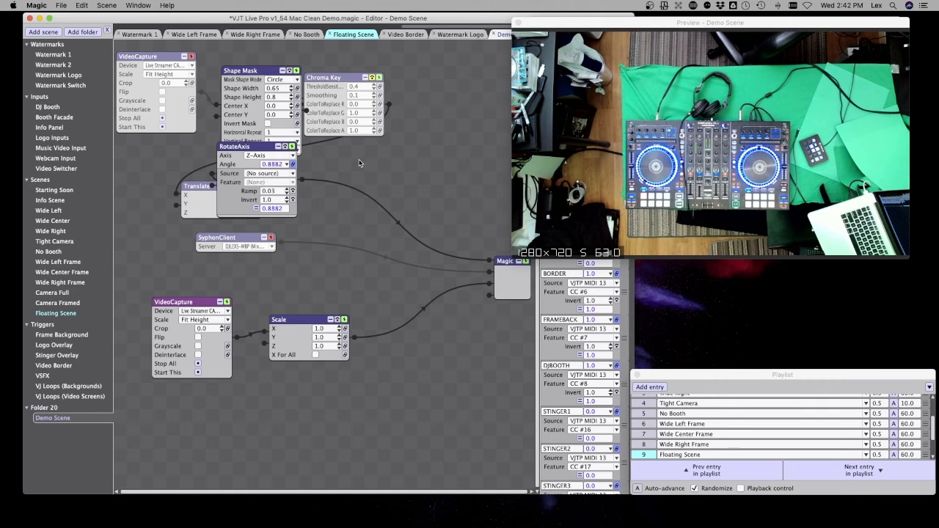
Enable X For All on the overhead camera's Scale module, set X to 2.4 and move the module closer to its VideoCapture.
{"action": "left_click", "coordinate": [315, 355]}
{"action": "left_click", "coordinate": [340, 327]}
{"action": "left_click", "coordinate": [339, 327]}
{"action": "left_click", "coordinate": [339, 327]}
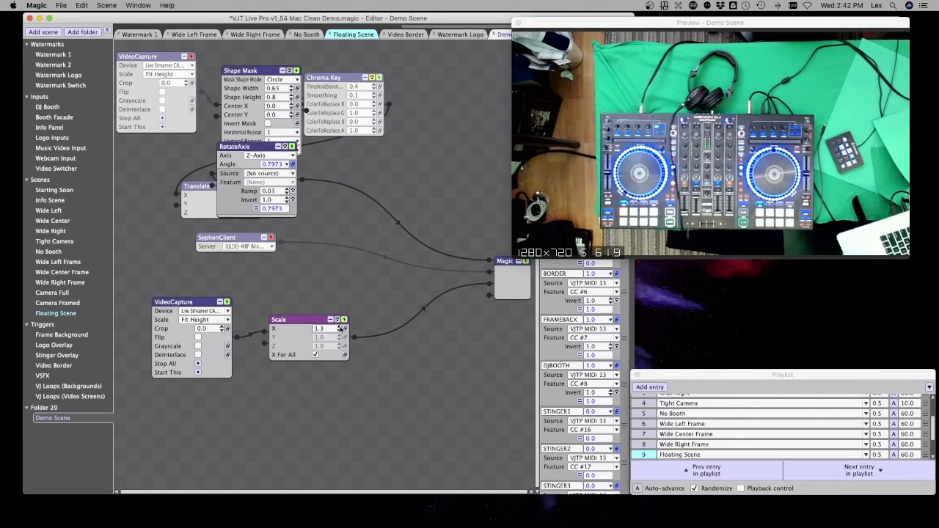
{"action": "left_click", "coordinate": [340, 327]}
{"action": "left_click", "coordinate": [339, 327]}
{"action": "left_click", "coordinate": [339, 327]}
{"action": "left_click", "coordinate": [340, 327]}
{"action": "left_click", "coordinate": [340, 327]}
{"action": "left_click", "coordinate": [339, 327]}
{"action": "left_click", "coordinate": [340, 327]}
{"action": "left_click", "coordinate": [340, 328]}
{"action": "left_click", "coordinate": [340, 327]}
{"action": "left_click", "coordinate": [340, 327]}
{"action": "left_click", "coordinate": [340, 327]}
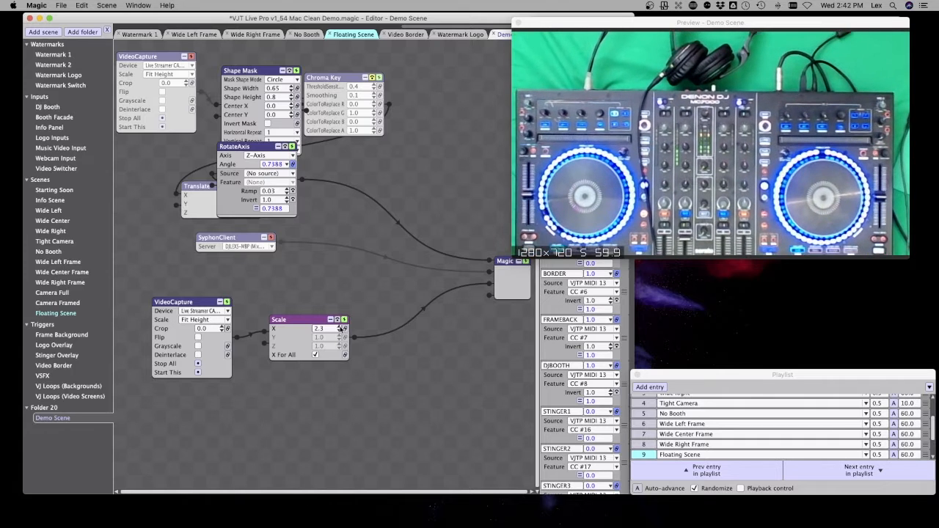
{"action": "left_click", "coordinate": [340, 328]}
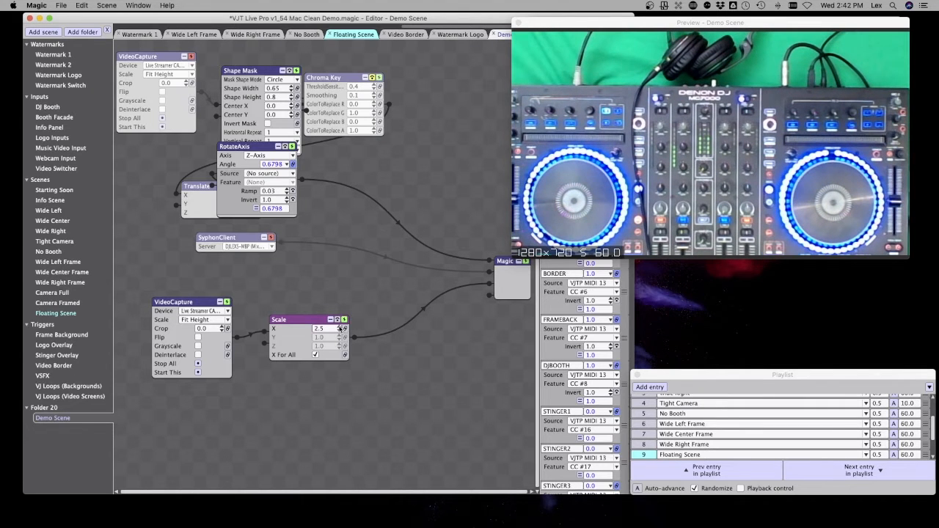
{"action": "left_click_drag", "start_coordinate": [324, 327], "coordinate": [311, 310]}
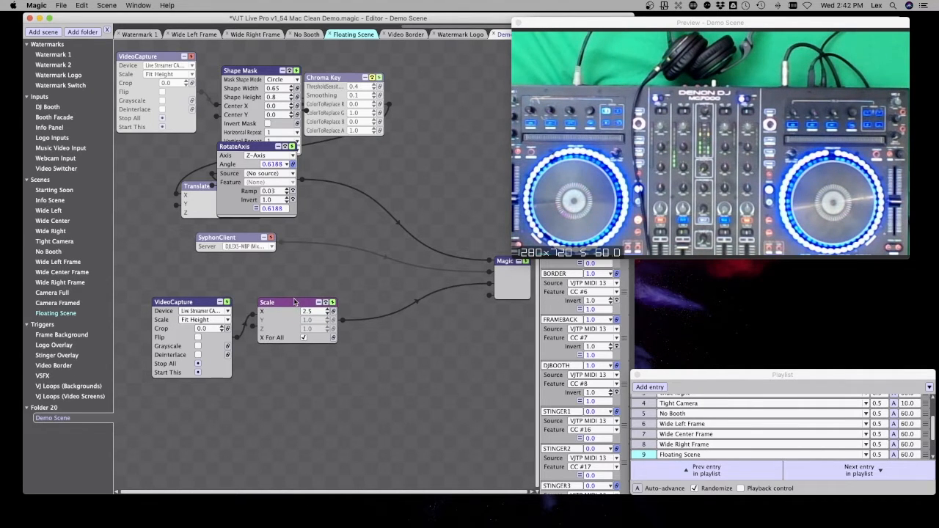
{"action": "left_click", "coordinate": [328, 314]}
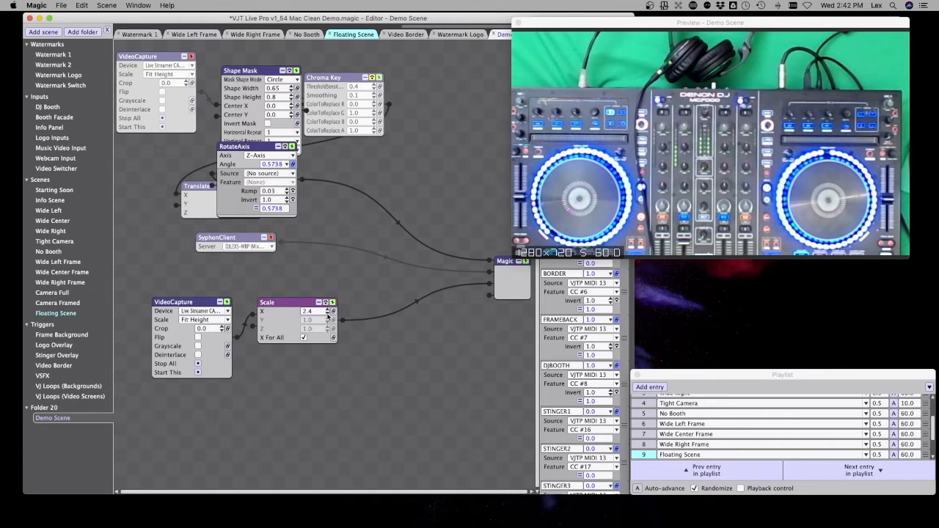
Insert a Translate transform on the output of the overhead camera's Scale module.
{"action": "right_click", "coordinate": [292, 304]}
{"action": "mouse_move", "coordinate": [288, 371]}
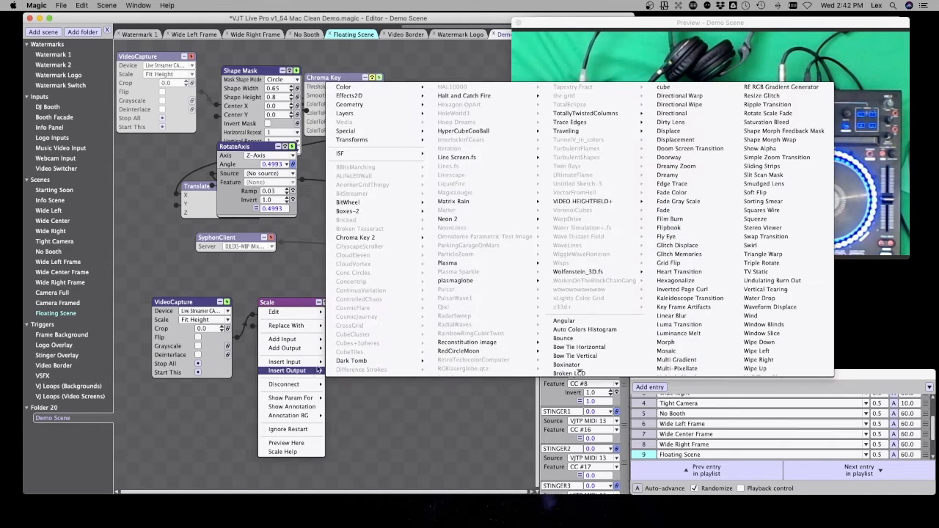
{"action": "mouse_move", "coordinate": [338, 361]}
{"action": "mouse_move", "coordinate": [408, 132]}
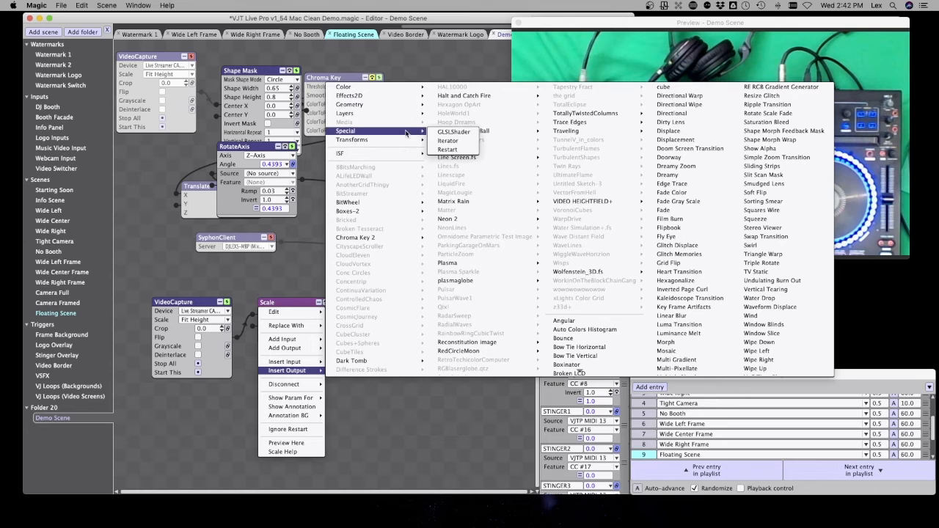
{"action": "mouse_move", "coordinate": [367, 139]}
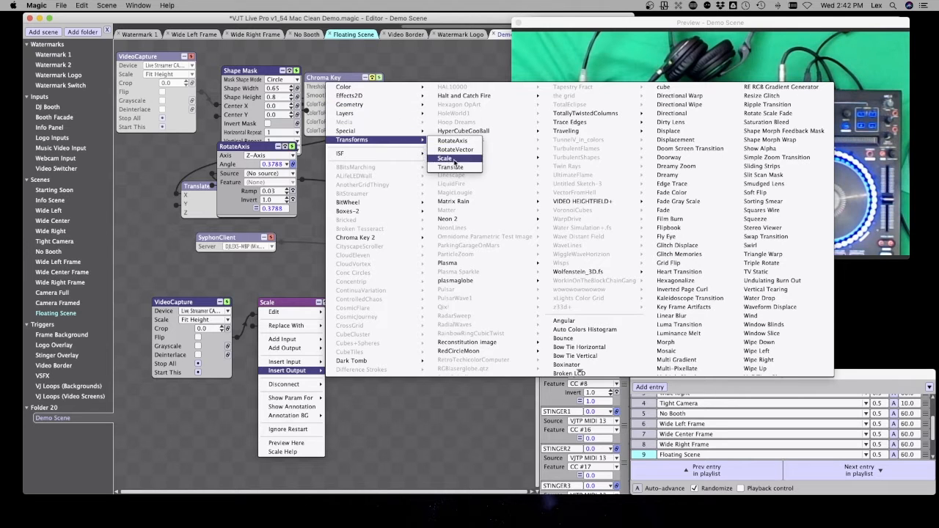
{"action": "left_click", "coordinate": [453, 168]}
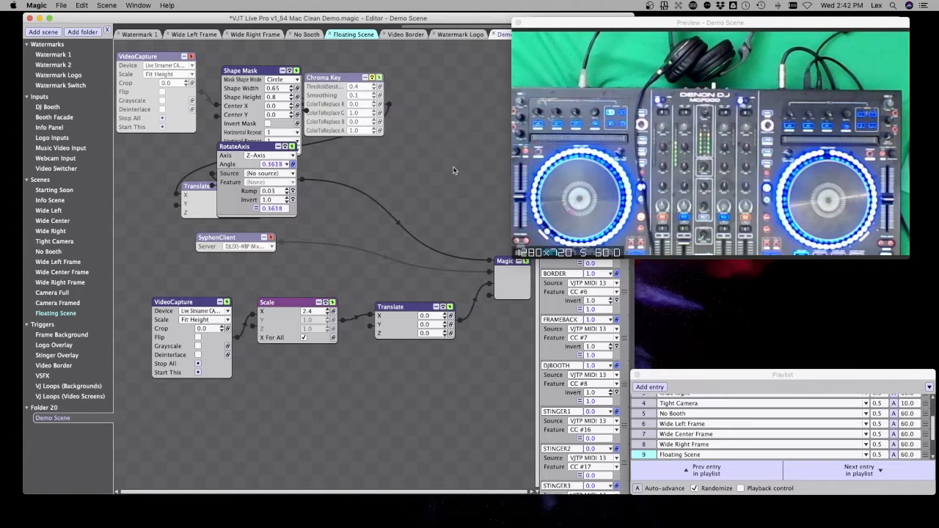
Center the DJ controller in the frame by setting the new Translate module's Y to 0.4 and X to 0.05.
{"action": "left_click", "coordinate": [444, 323]}
{"action": "left_click", "coordinate": [445, 324]}
{"action": "left_click", "coordinate": [445, 323]}
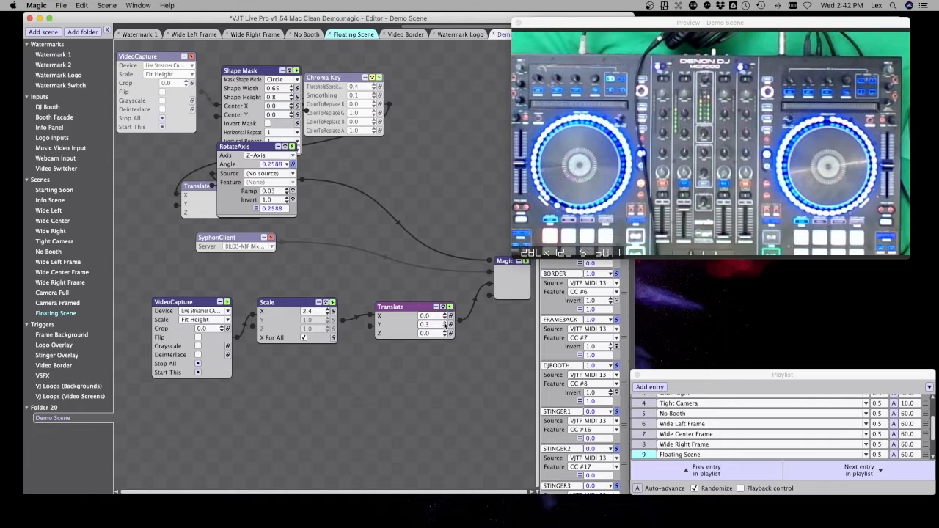
{"action": "left_click", "coordinate": [445, 323]}
{"action": "left_click", "coordinate": [445, 324]}
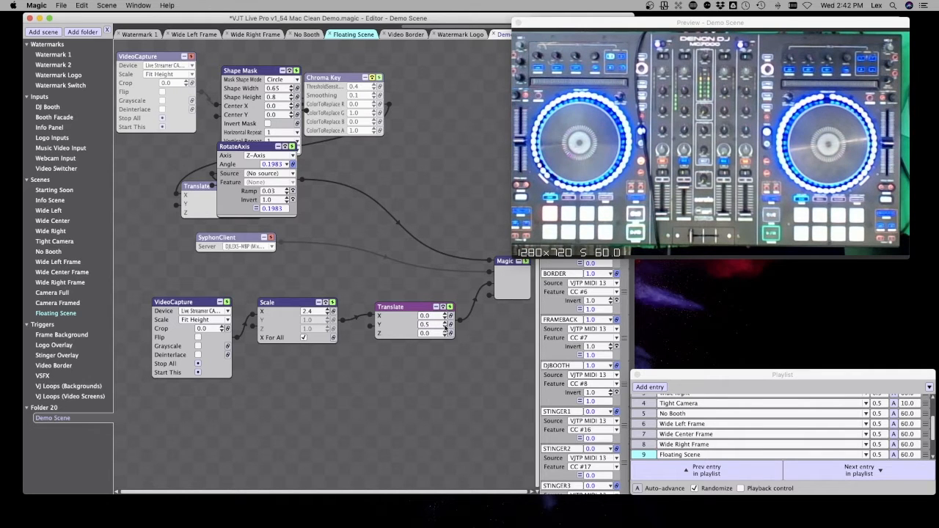
{"action": "left_click", "coordinate": [444, 326]}
{"action": "left_click", "coordinate": [445, 314]}
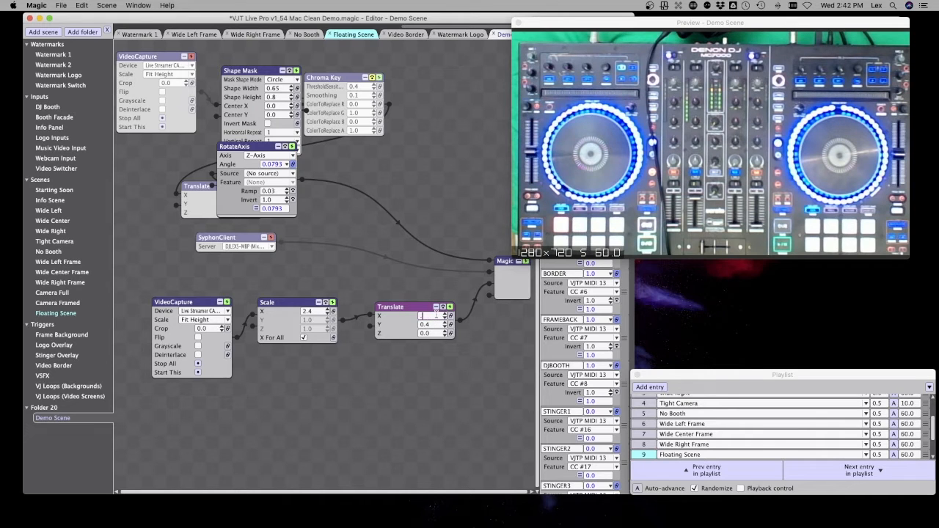
{"action": "type", "text": "0.5"}
{"action": "key", "text": "Return"}
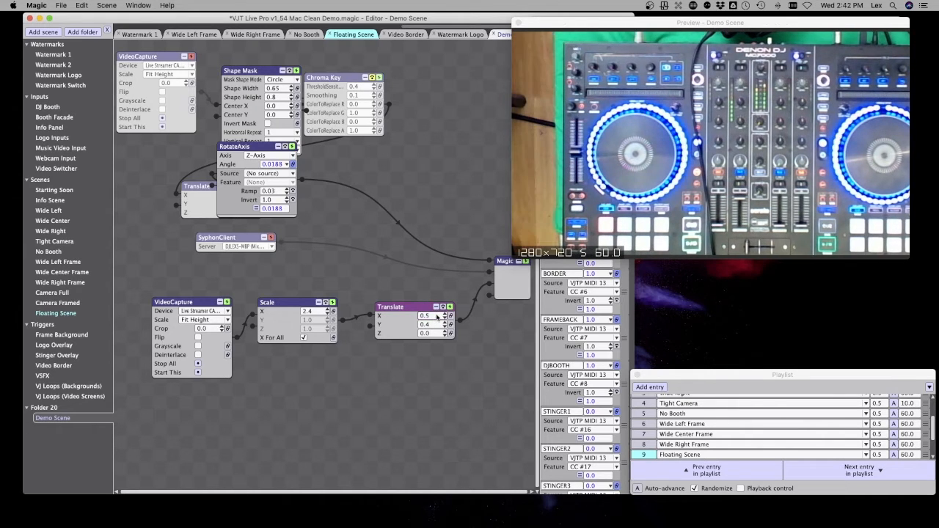
{"action": "type", "text": "0.05"}
{"action": "key", "text": "Return"}
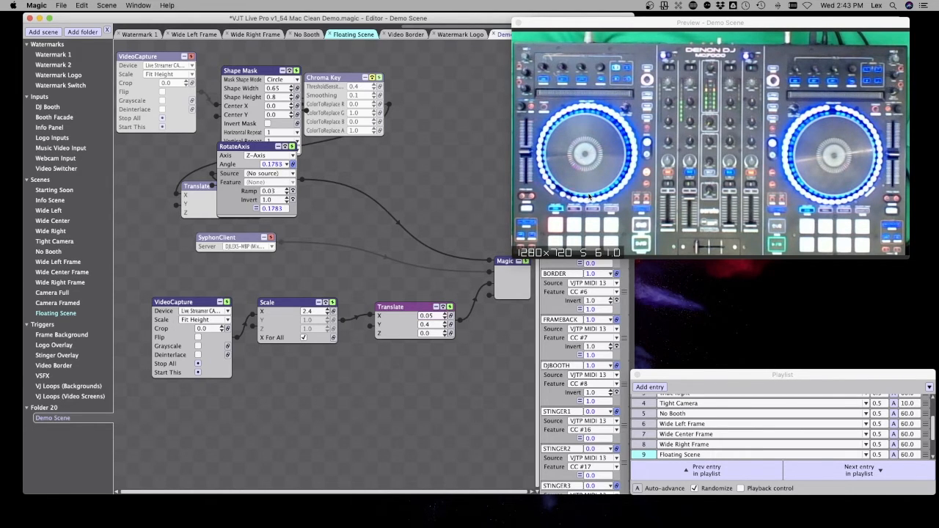
Turn the first VideoCapture module back on and place RotateAxis beside its Translate module, leaving room before Magic.
{"action": "left_click_drag", "start_coordinate": [249, 150], "coordinate": [401, 174]}
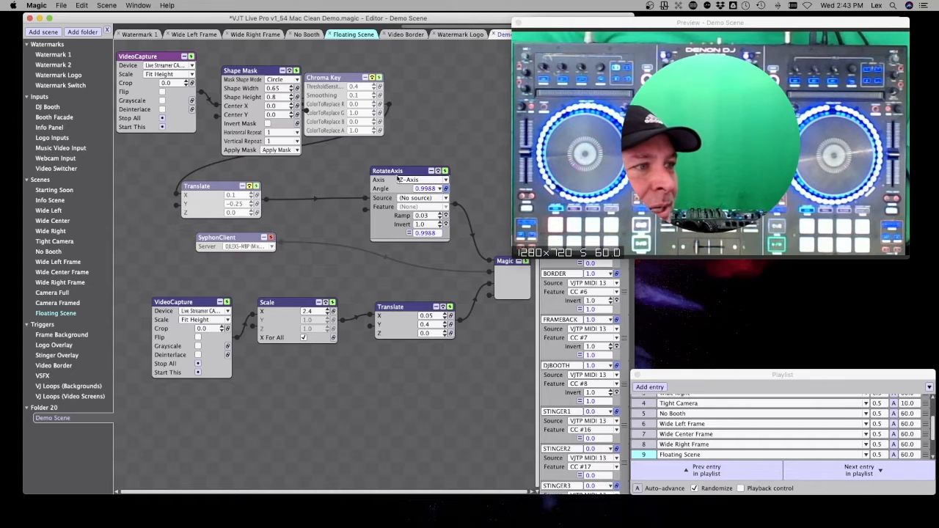
{"action": "left_click_drag", "start_coordinate": [401, 174], "coordinate": [277, 184]}
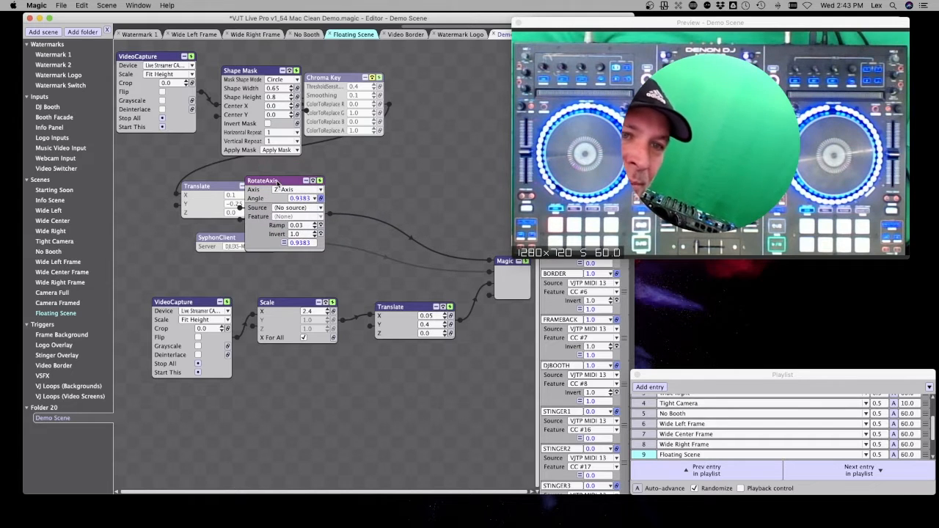
Insert a Scale transform on the output of the RotateAxis module.
{"action": "right_click", "coordinate": [253, 185]}
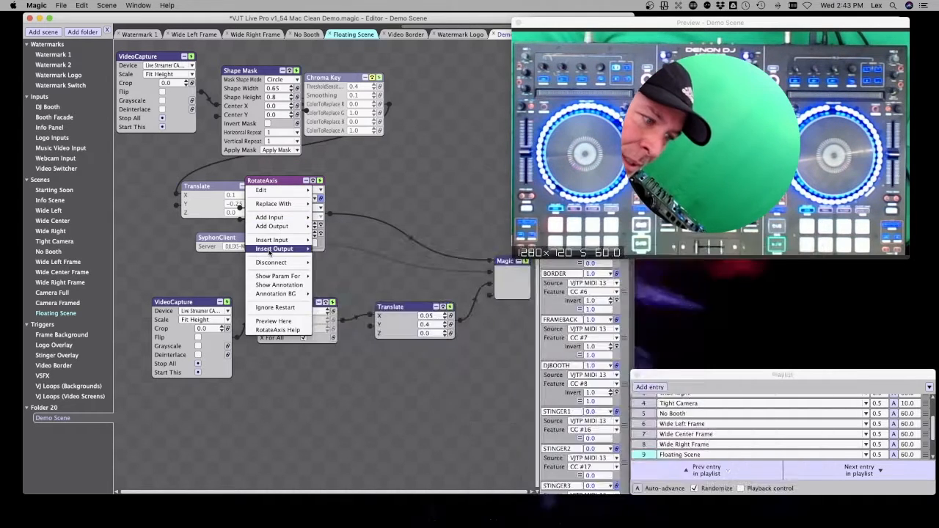
{"action": "mouse_move", "coordinate": [274, 249]}
{"action": "mouse_move", "coordinate": [363, 293]}
{"action": "left_click", "coordinate": [436, 300]}
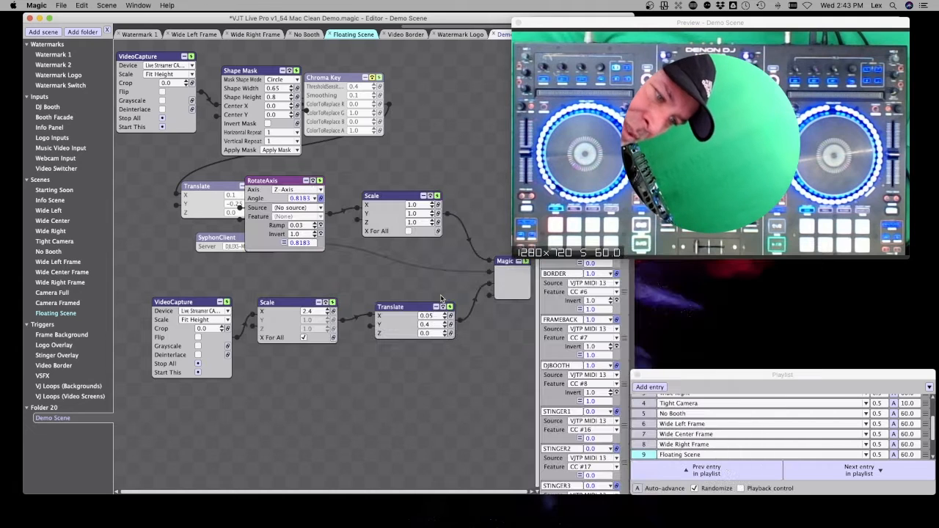
Enable X For All on the Scale module after RotateAxis, set X to 0.6 and move the module up beneath Chroma Key.
{"action": "left_click", "coordinate": [409, 231]}
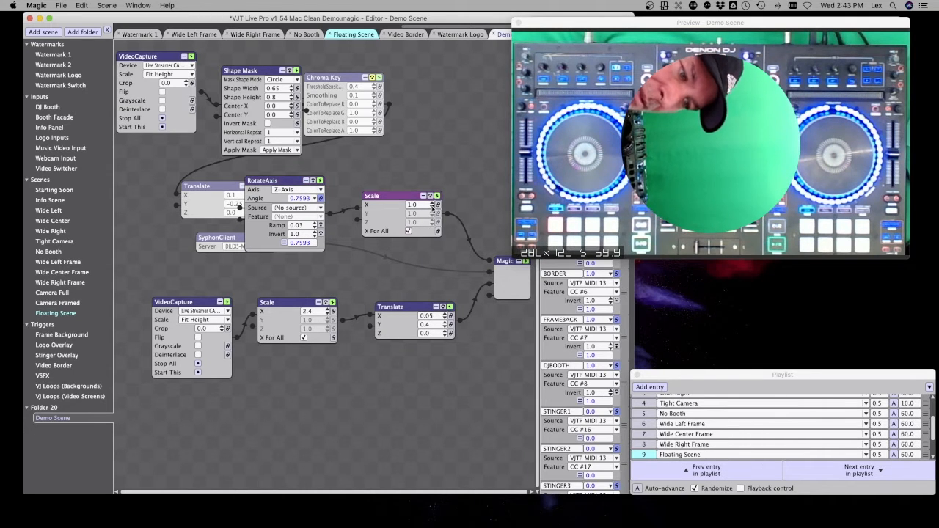
{"action": "left_click", "coordinate": [433, 208]}
{"action": "left_click", "coordinate": [433, 208]}
{"action": "left_click", "coordinate": [433, 207]}
{"action": "left_click", "coordinate": [433, 208]}
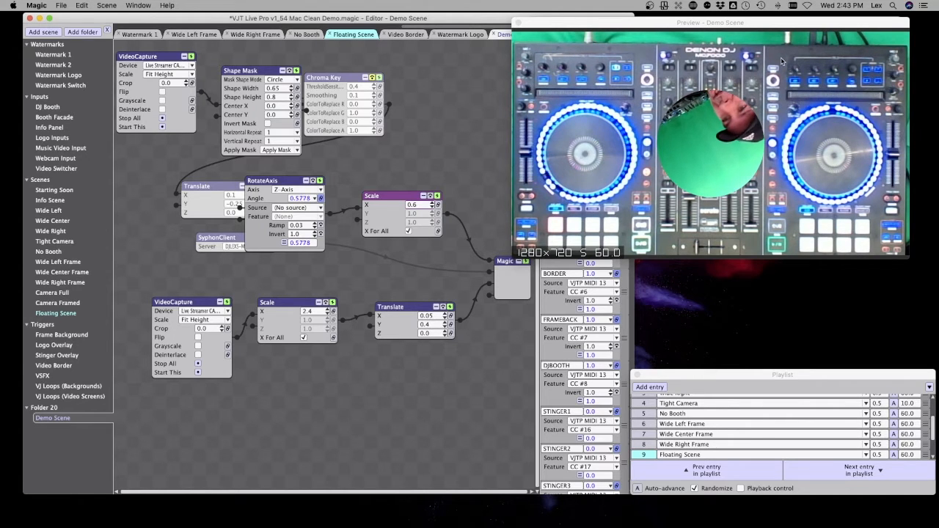
{"action": "left_click", "coordinate": [711, 156]}
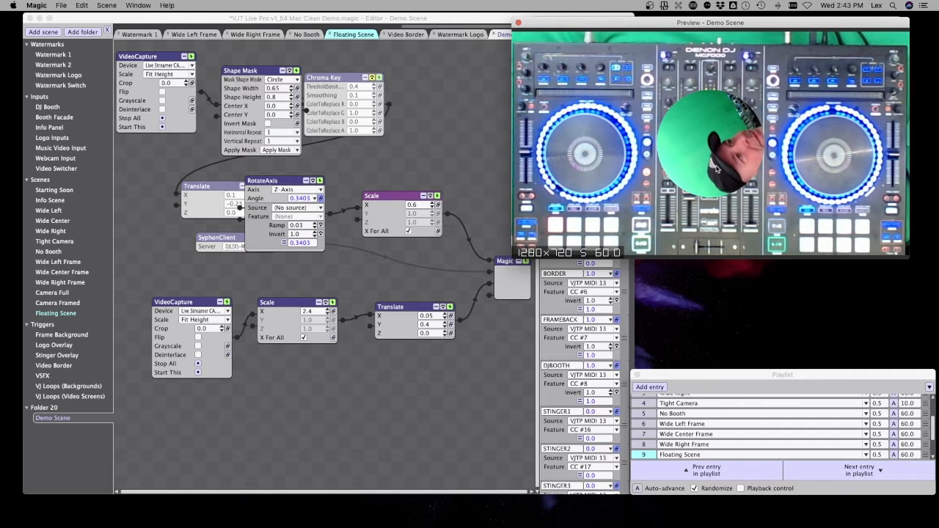
{"action": "left_click_drag", "start_coordinate": [382, 200], "coordinate": [364, 171]}
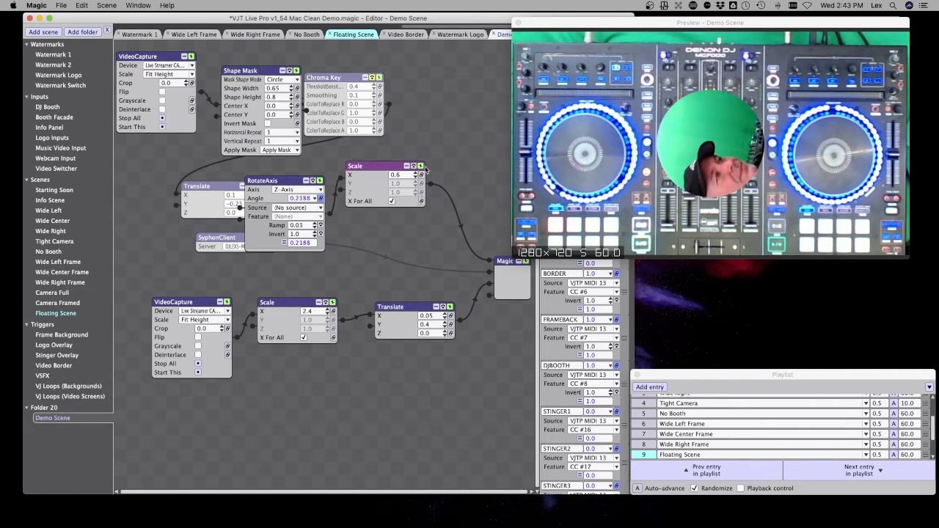
Insert a Translate transform on the output of the 0.55-bound circle's Scale module and place it directly beneath that Scale.
{"action": "right_click", "coordinate": [363, 172]}
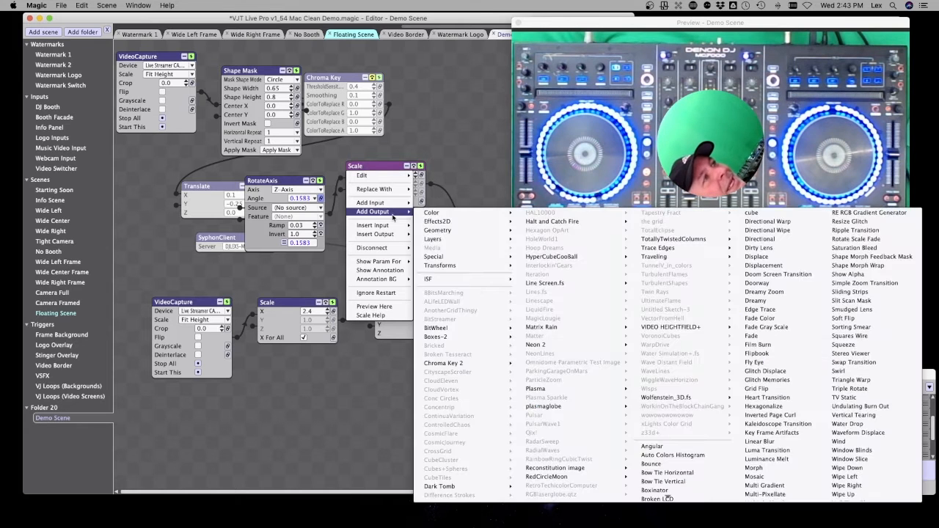
{"action": "mouse_move", "coordinate": [381, 234]}
{"action": "mouse_move", "coordinate": [447, 287]}
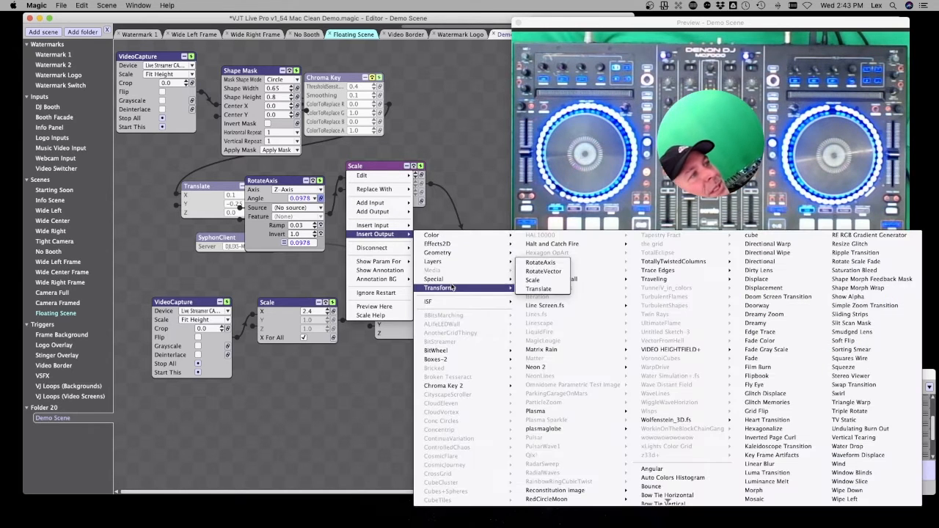
{"action": "left_click", "coordinate": [530, 290]}
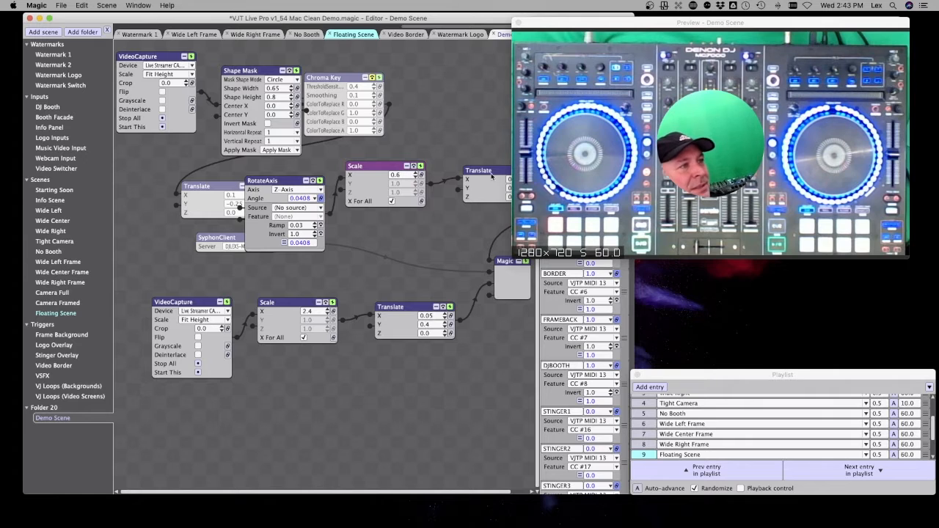
{"action": "left_click_drag", "start_coordinate": [459, 176], "coordinate": [377, 231]}
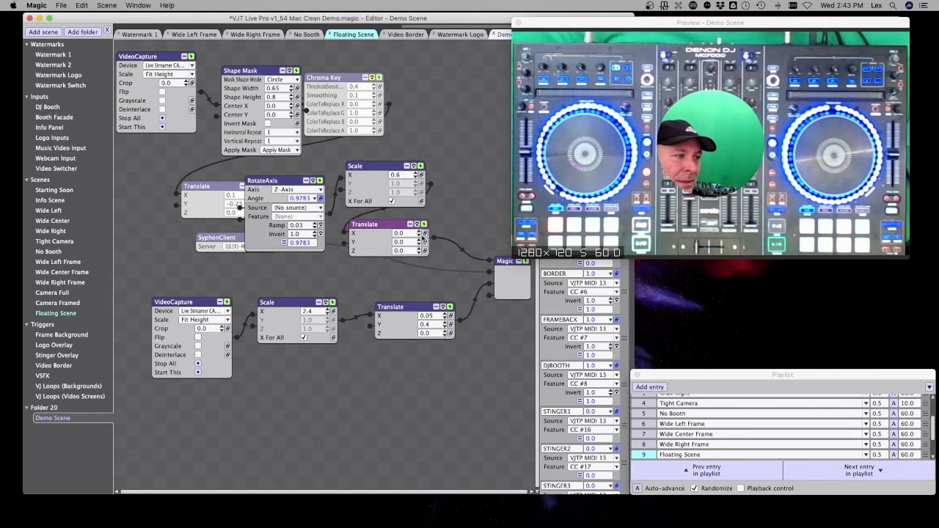
Shift the circular camera onto the right-hand platter by setting the new Translate's X to 1.1 and Y to -0.1.
{"action": "left_click", "coordinate": [420, 231]}
{"action": "left_click", "coordinate": [419, 232]}
{"action": "left_click", "coordinate": [420, 231]}
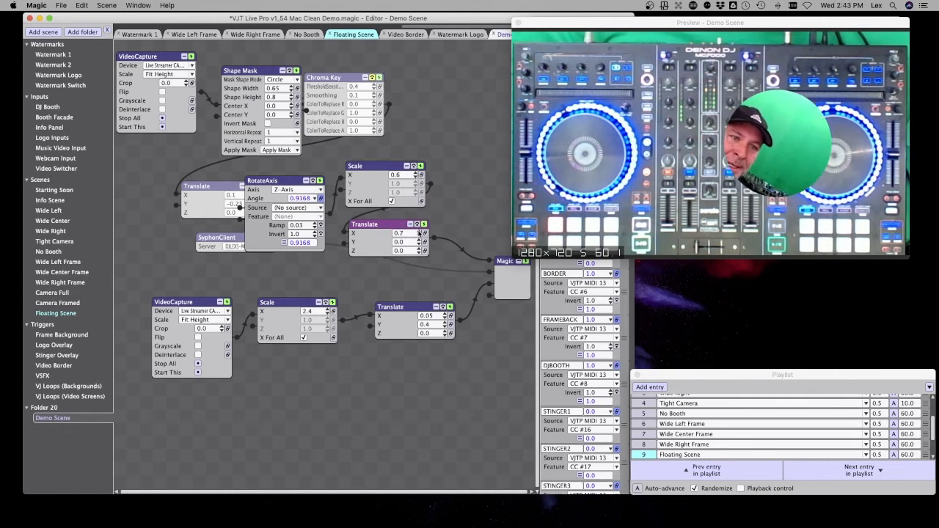
{"action": "left_click", "coordinate": [420, 231]}
{"action": "left_click", "coordinate": [420, 232]}
{"action": "left_click", "coordinate": [420, 231]}
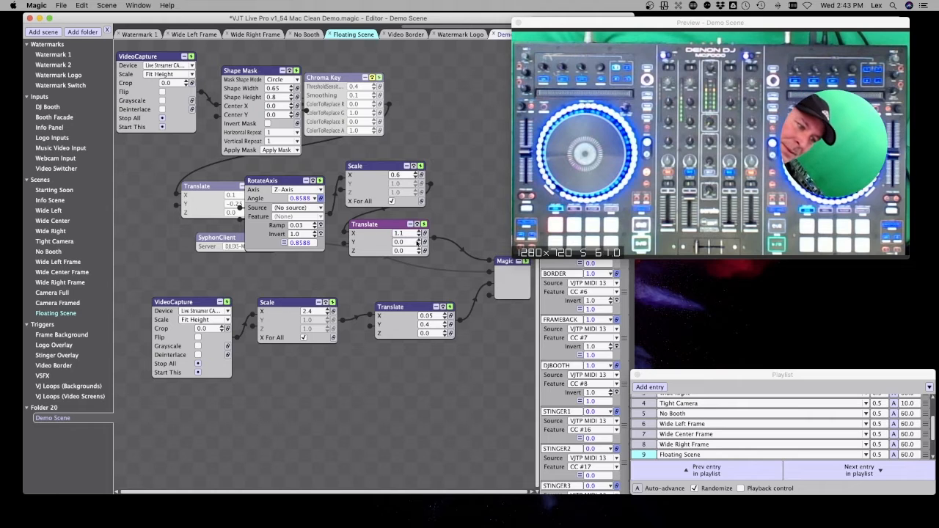
{"action": "left_click", "coordinate": [420, 244]}
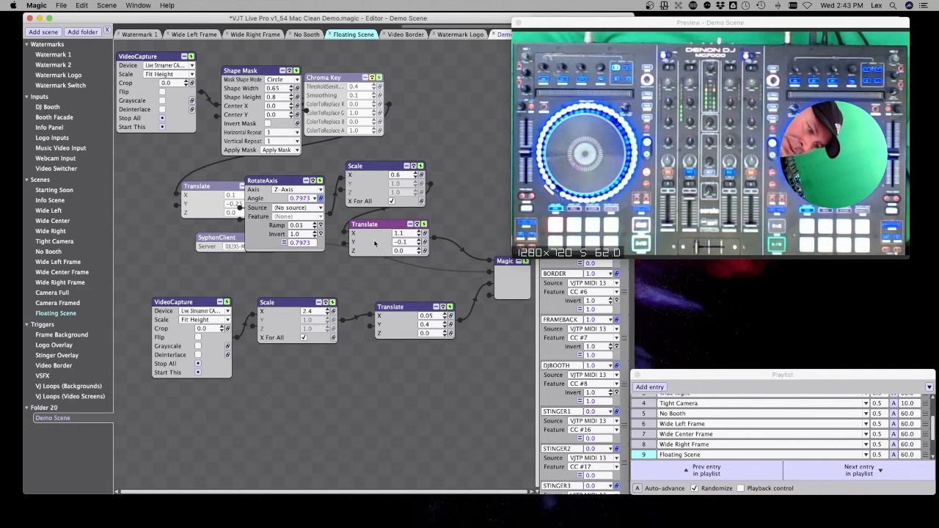
Fit the circle to the platter by setting the Scale module's X to 0.55 and the Translate below it to X 1.085.
{"action": "double_click", "coordinate": [407, 175]}
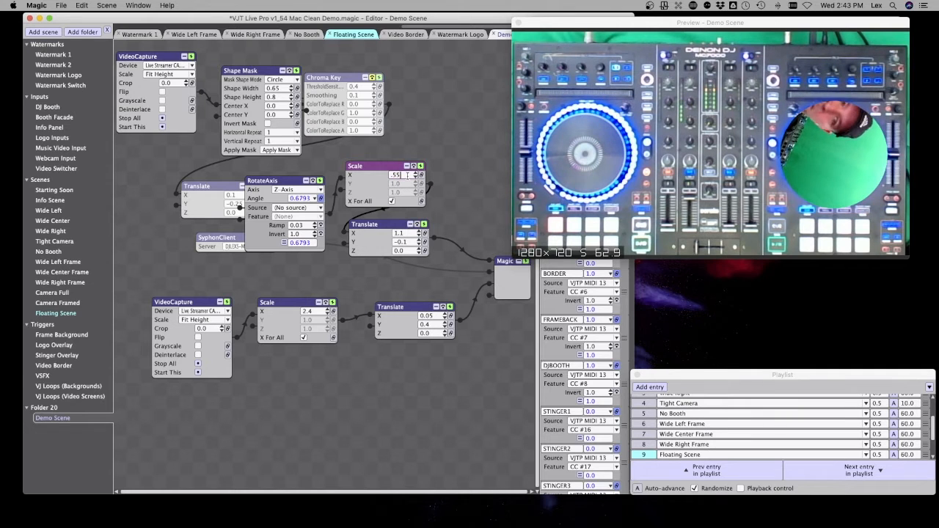
{"action": "type", "text": "0.55"}
{"action": "key", "text": "Return"}
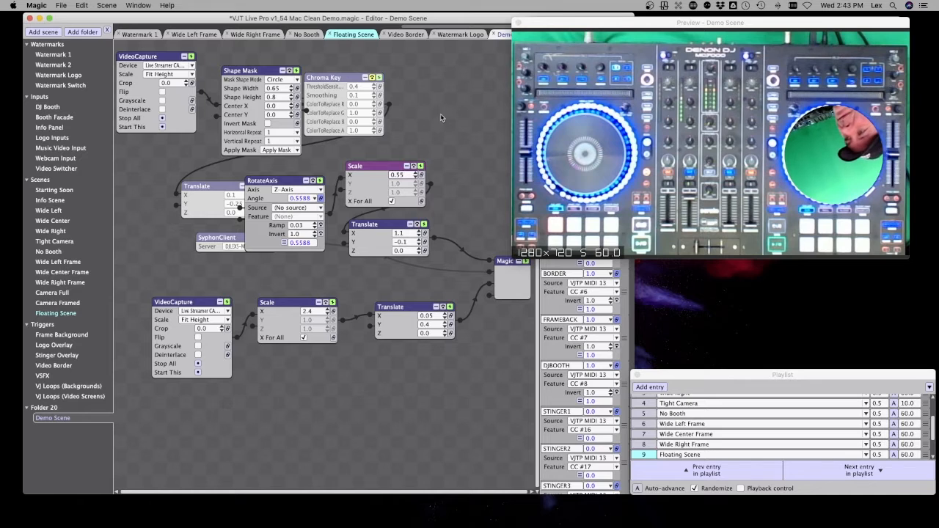
{"action": "double_click", "coordinate": [407, 233]}
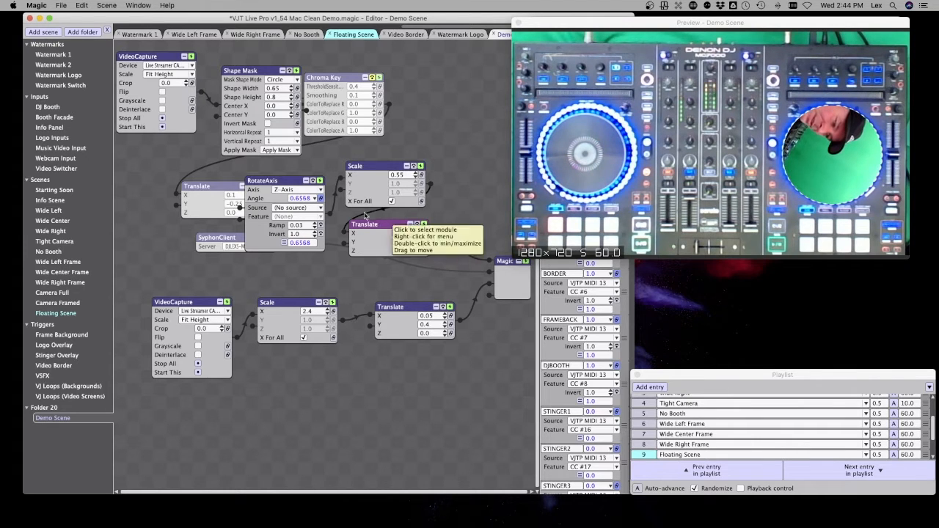
Bypass RotateAxis and replace the VideoCapture feeding Shape Mask with a SyphonClient module.
{"action": "left_click", "coordinate": [313, 181]}
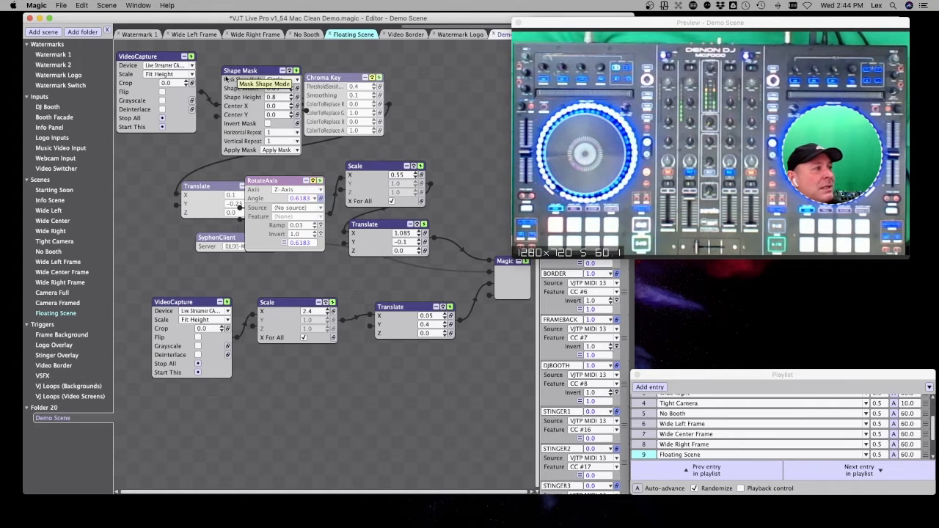
{"action": "right_click", "coordinate": [155, 58]}
{"action": "mouse_move", "coordinate": [157, 103]}
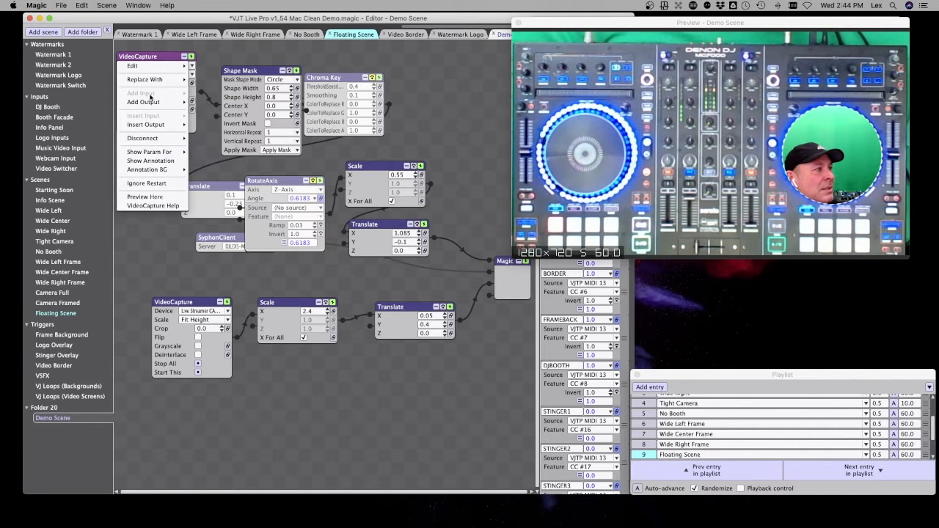
{"action": "mouse_move", "coordinate": [152, 80]}
{"action": "mouse_move", "coordinate": [242, 130]}
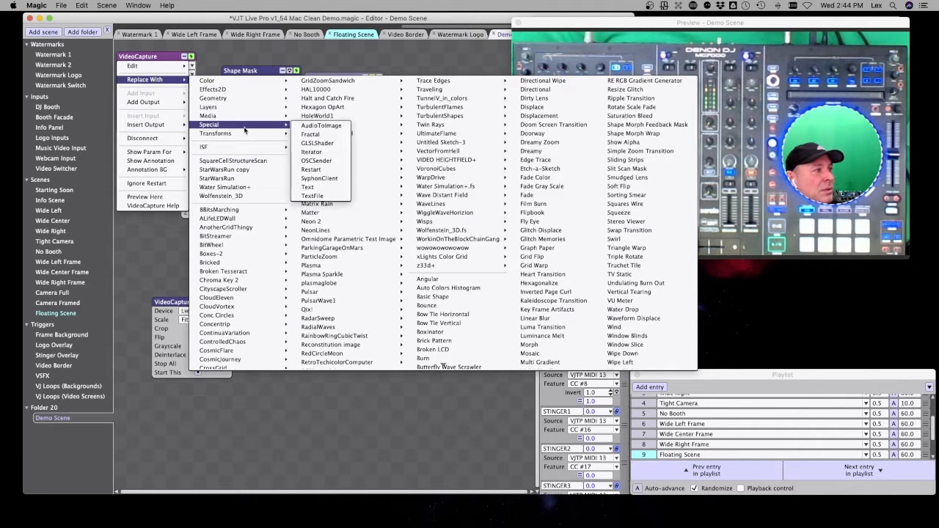
{"action": "left_click", "coordinate": [319, 178]}
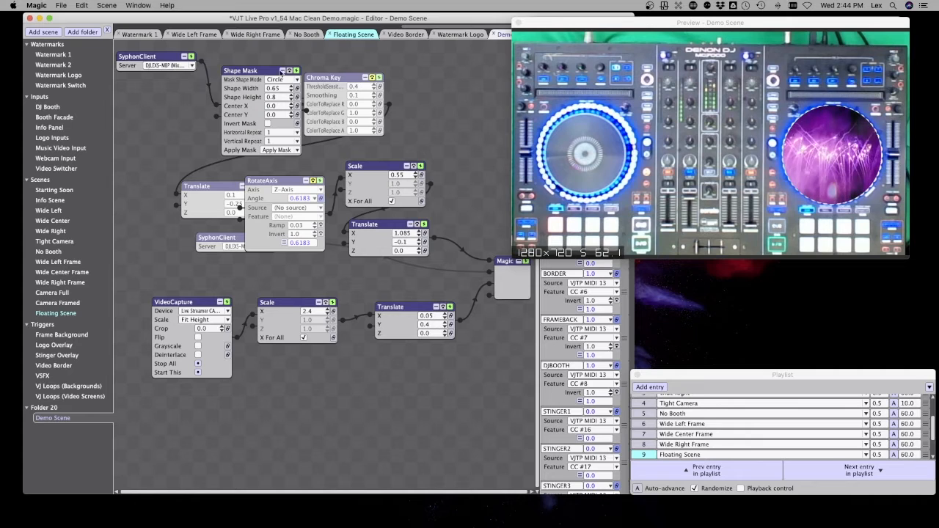
Bypass Shape Mask to view the unmasked Syphon feed, and turn the mask back on.
{"action": "left_click", "coordinate": [290, 71]}
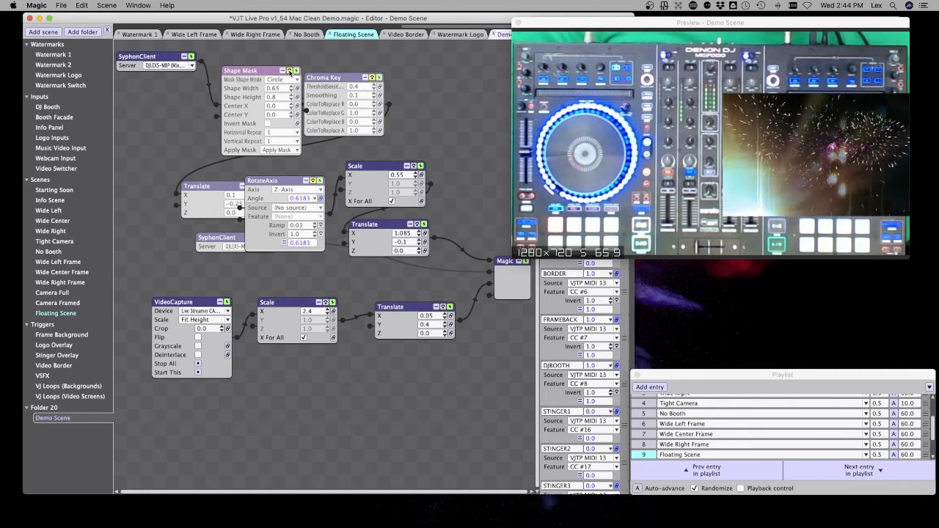
{"action": "left_click", "coordinate": [290, 70]}
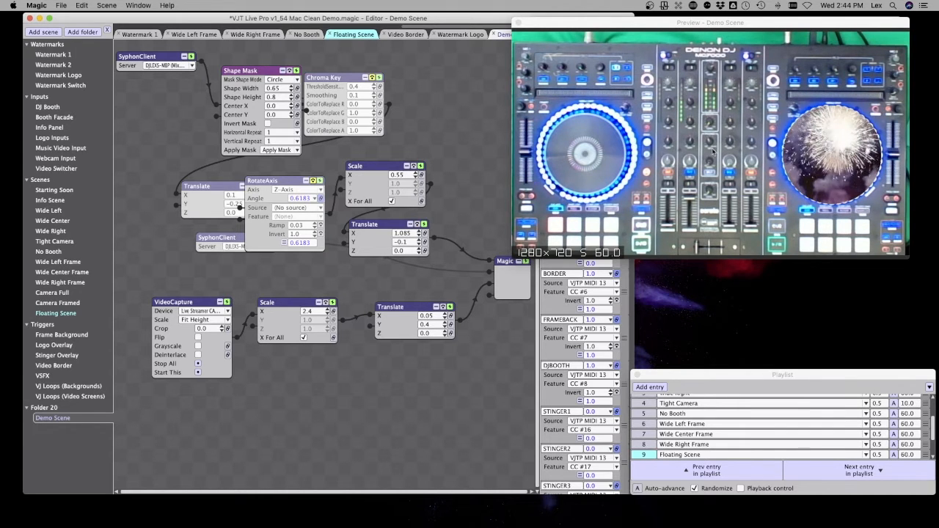
Turn RotateAxis back on and set its Ramp to 0.12.
{"action": "left_click", "coordinate": [314, 180]}
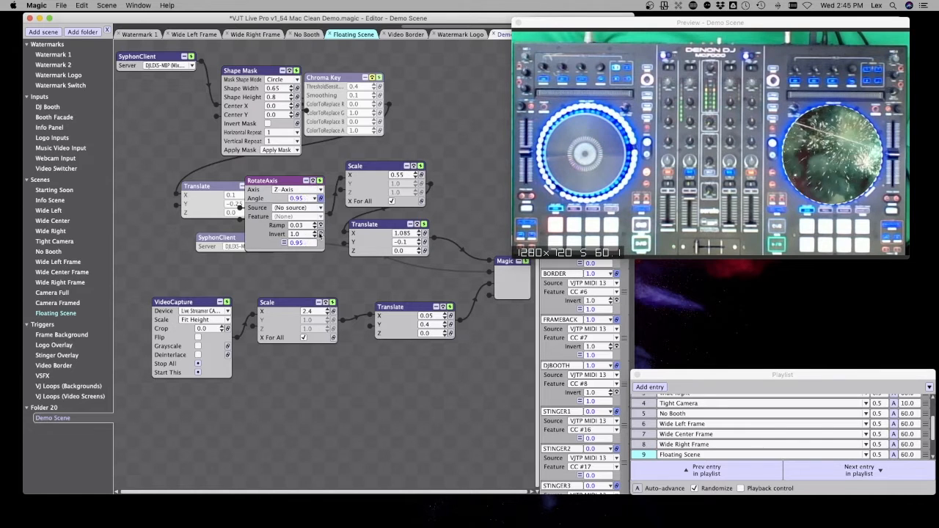
{"action": "left_click_drag", "start_coordinate": [315, 226], "coordinate": [315, 223]}
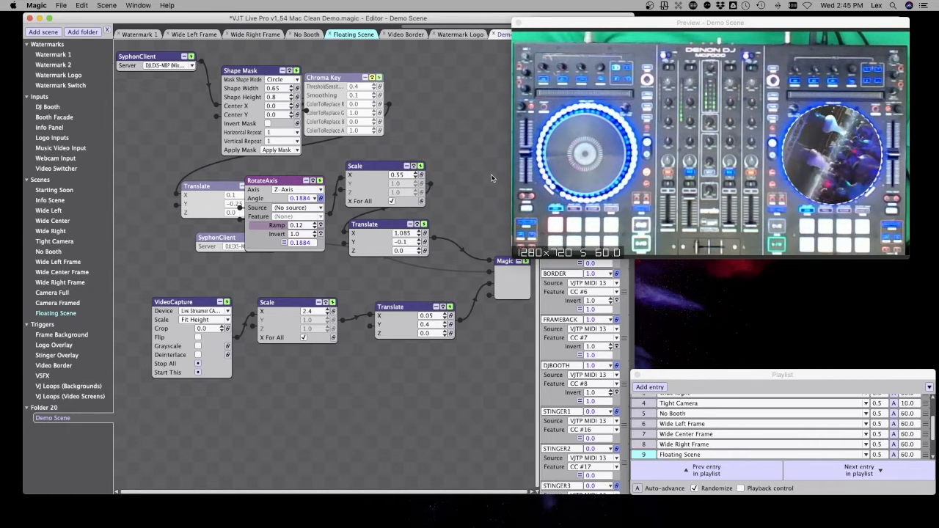
Move the Preview window off the canvas and spread out RotateAxis, Scale and Translate so the overlapped modules are uncovered.
{"action": "left_click_drag", "start_coordinate": [670, 28], "coordinate": [639, 23]}
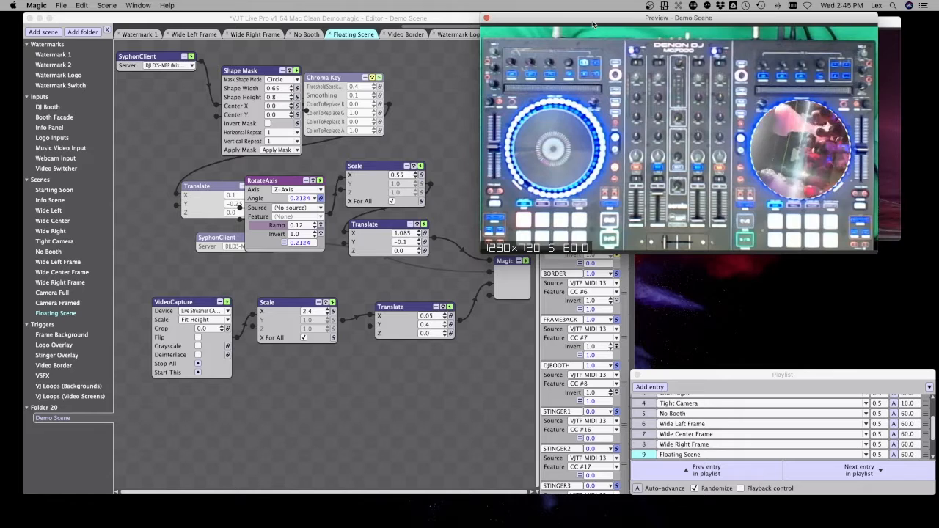
{"action": "left_click_drag", "start_coordinate": [597, 23], "coordinate": [640, 39]}
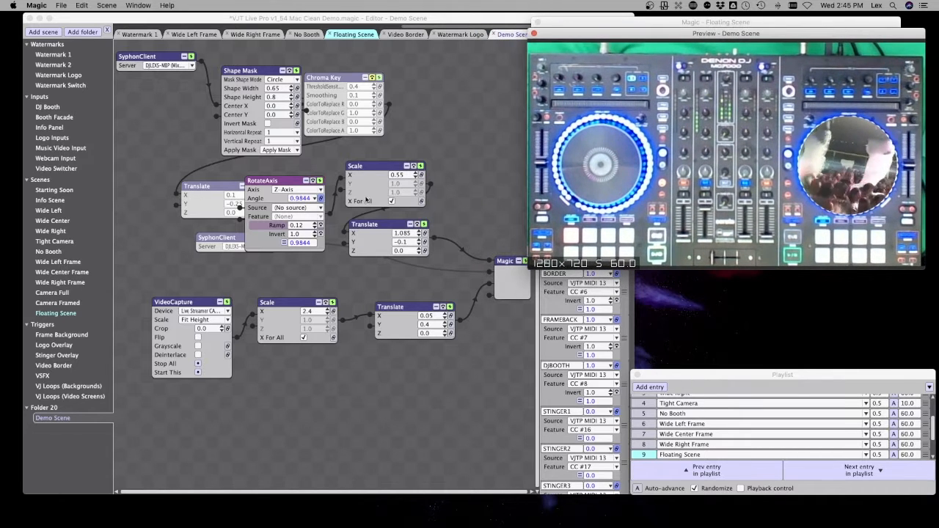
{"action": "left_click_drag", "start_coordinate": [382, 168], "coordinate": [433, 167]}
{"action": "left_click_drag", "start_coordinate": [364, 225], "coordinate": [342, 268]}
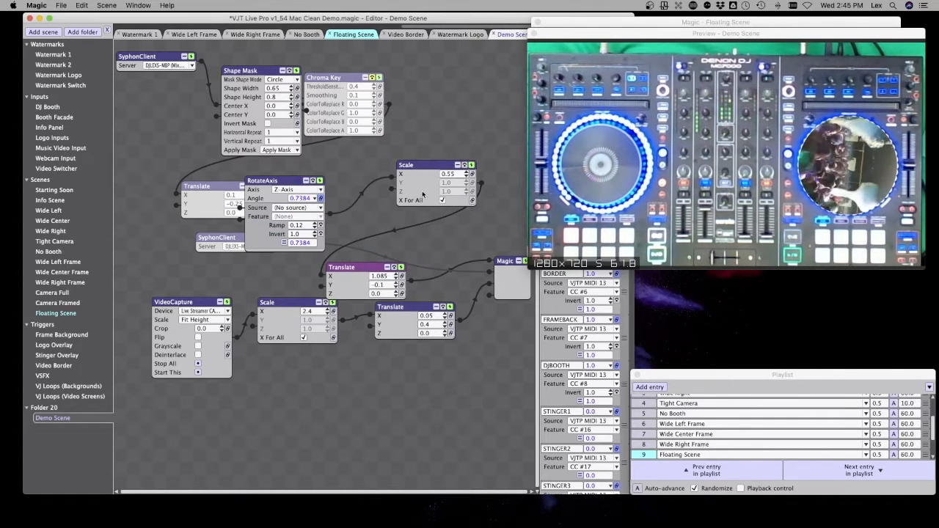
{"action": "left_click_drag", "start_coordinate": [431, 168], "coordinate": [387, 201]}
{"action": "left_click_drag", "start_coordinate": [285, 181], "coordinate": [439, 103]}
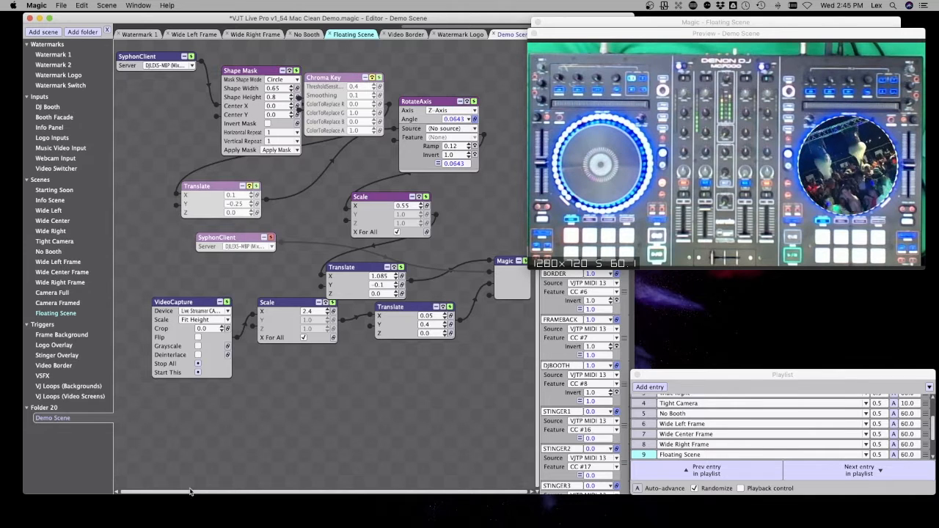
Shift every module except the SyphonClient feeding Shape Mask downward as a group, and nudge that SyphonClient slightly right.
{"action": "left_click_drag", "start_coordinate": [180, 415], "coordinate": [518, 108]}
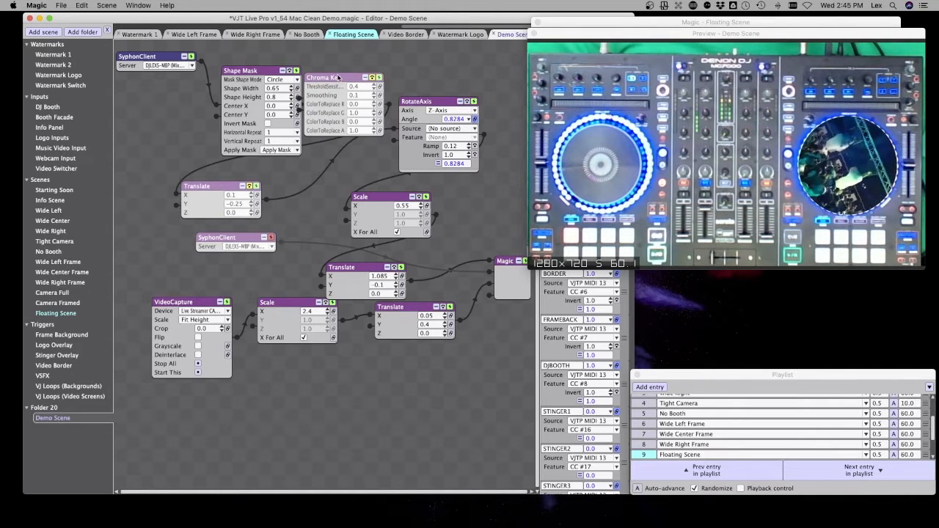
{"action": "left_click_drag", "start_coordinate": [338, 77], "coordinate": [341, 209]}
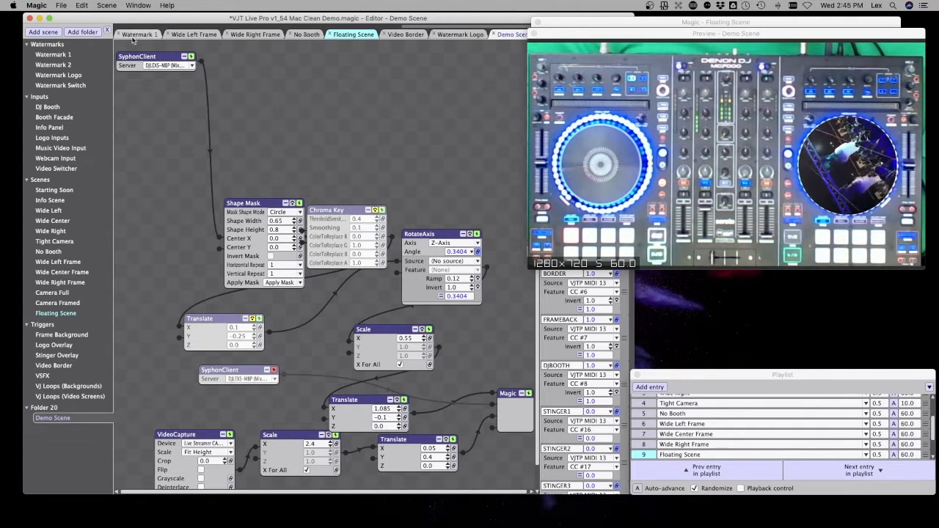
{"action": "mouse_move", "coordinate": [155, 59]}
{"action": "left_mouse_down"}
{"action": "mouse_move", "coordinate": [214, 62]}
{"action": "mouse_move", "coordinate": [172, 61]}
{"action": "left_mouse_up"}
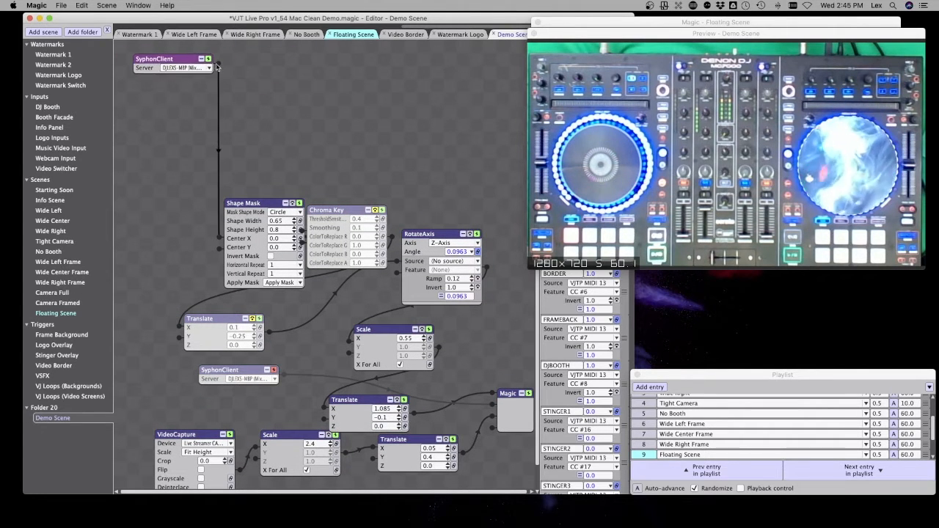
Try pulling a second connection from the SyphonClient's output into the empty canvas area.
{"action": "left_click_drag", "start_coordinate": [278, 69], "coordinate": [406, 122]}
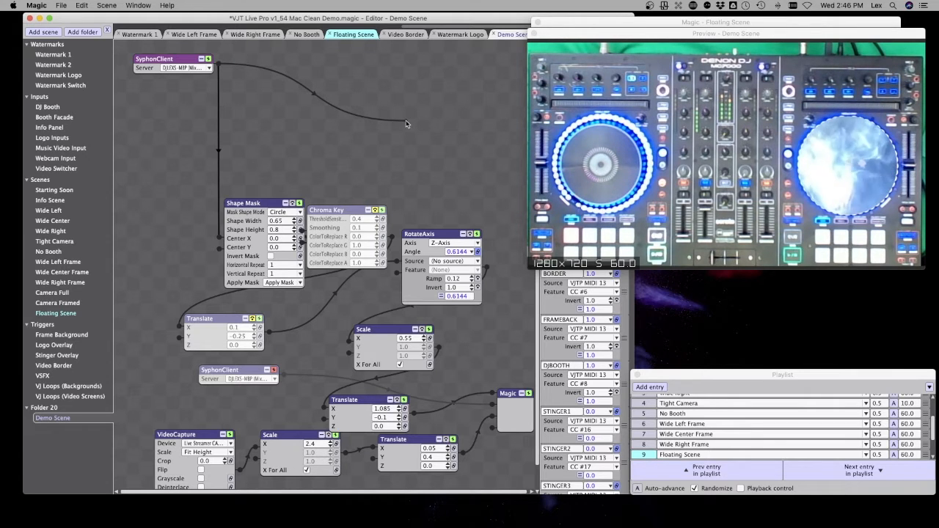
{"action": "left_click_drag", "start_coordinate": [407, 124], "coordinate": [358, 155]}
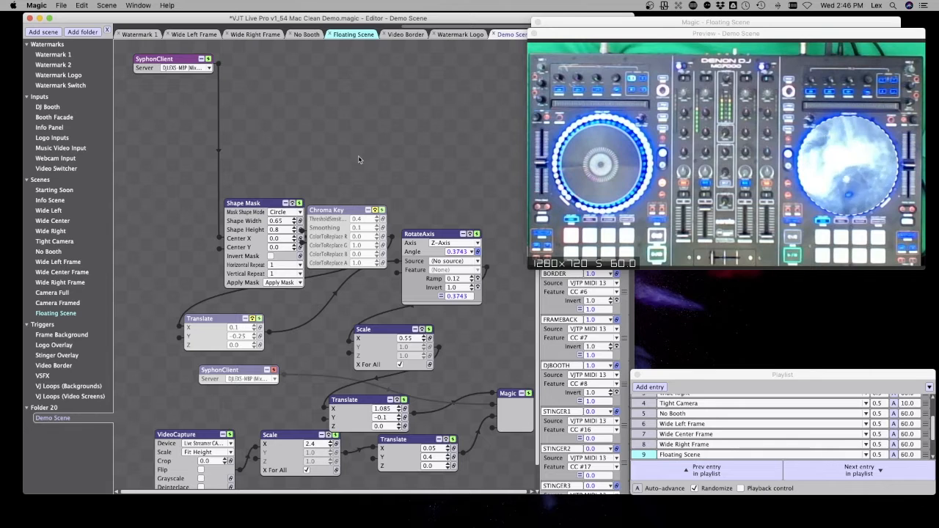
Arrange Shape Mask and Chroma Key beneath SyphonClient, move RotateAxis up beside them, and place Scale above Magic.
{"action": "left_click_drag", "start_coordinate": [254, 202], "coordinate": [176, 115]}
{"action": "left_click_drag", "start_coordinate": [337, 212], "coordinate": [279, 132]}
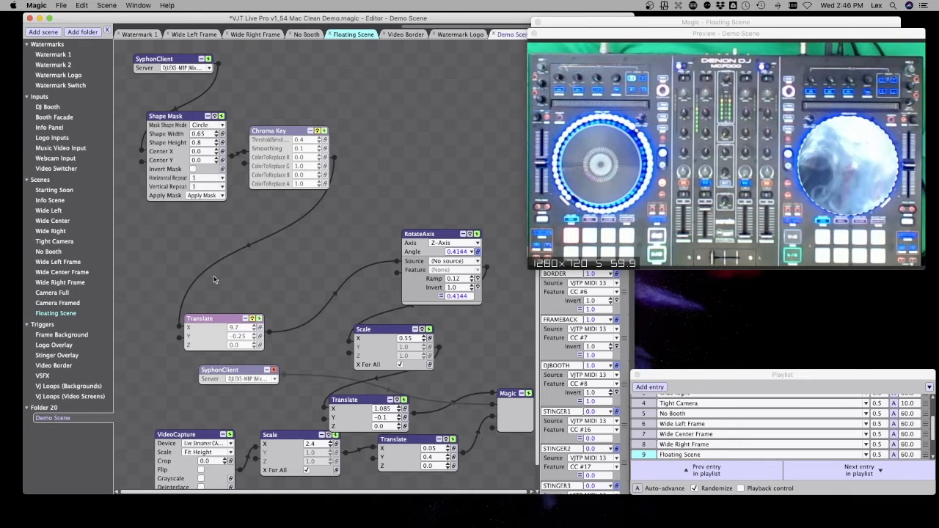
{"action": "left_click_drag", "start_coordinate": [438, 234], "coordinate": [430, 149]}
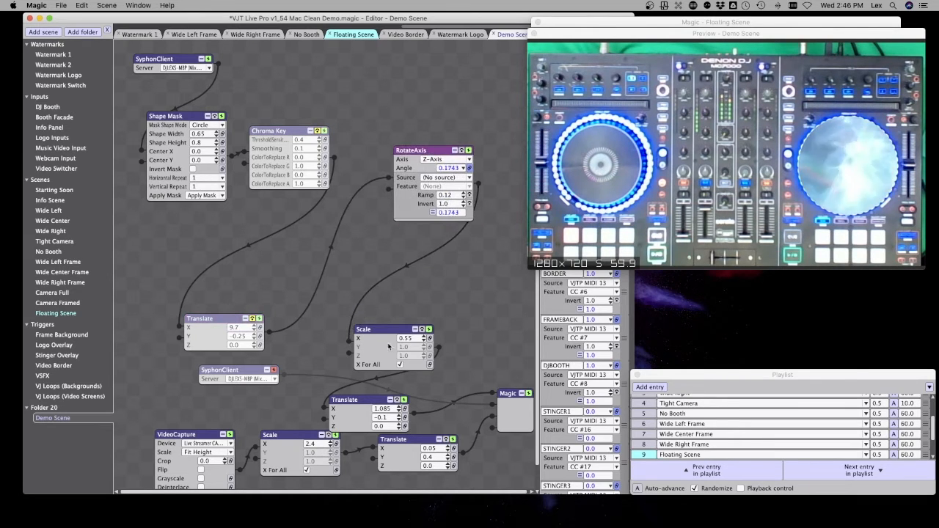
{"action": "left_click_drag", "start_coordinate": [394, 329], "coordinate": [463, 299]}
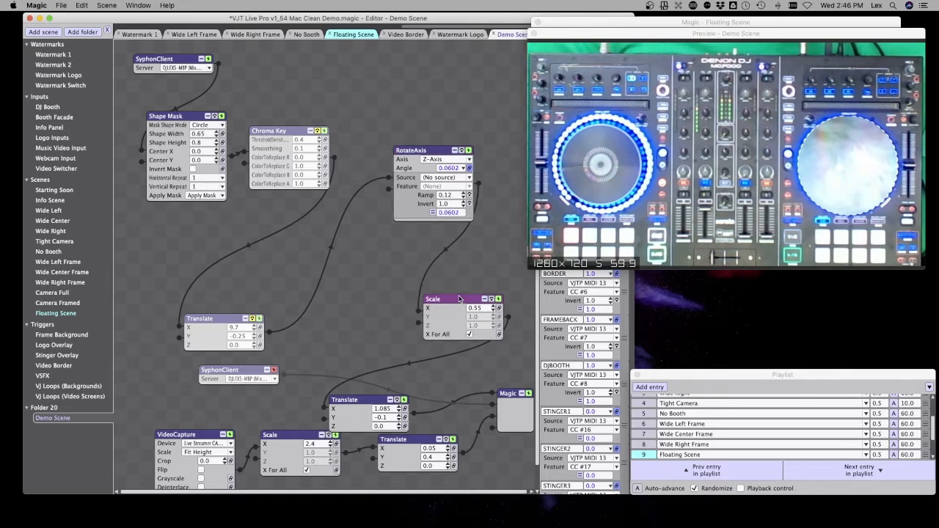
{"action": "left_click", "coordinate": [431, 151]}
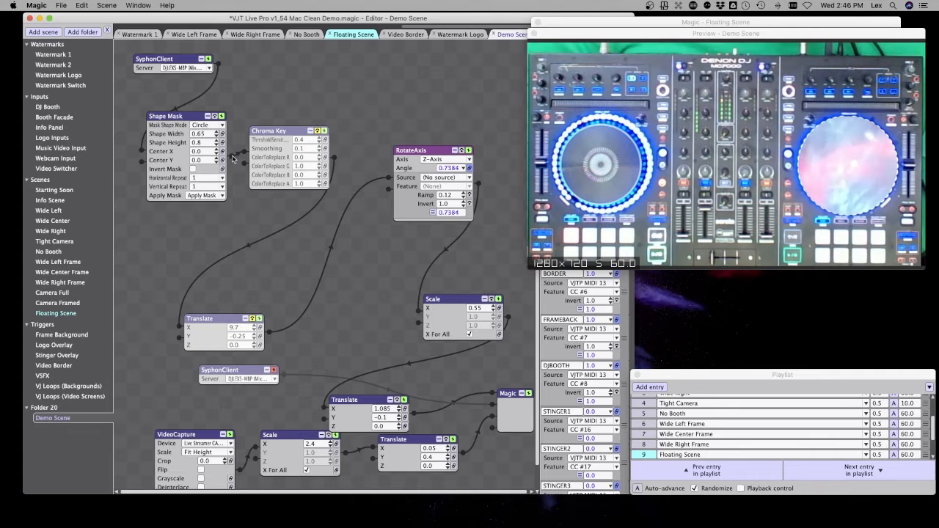
{"action": "left_click_drag", "start_coordinate": [231, 160], "coordinate": [282, 71]}
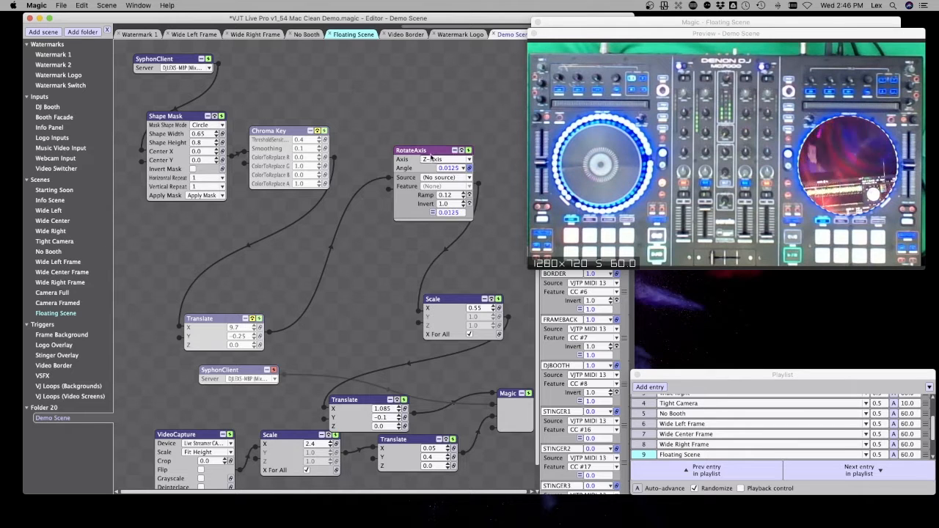
Regroup RotateAxis, Scale and the Translate with X 1.085 in a compact descending chain between Chroma Key and Magic.
{"action": "left_click_drag", "start_coordinate": [432, 154], "coordinate": [328, 239]}
{"action": "left_click_drag", "start_coordinate": [461, 301], "coordinate": [484, 248]}
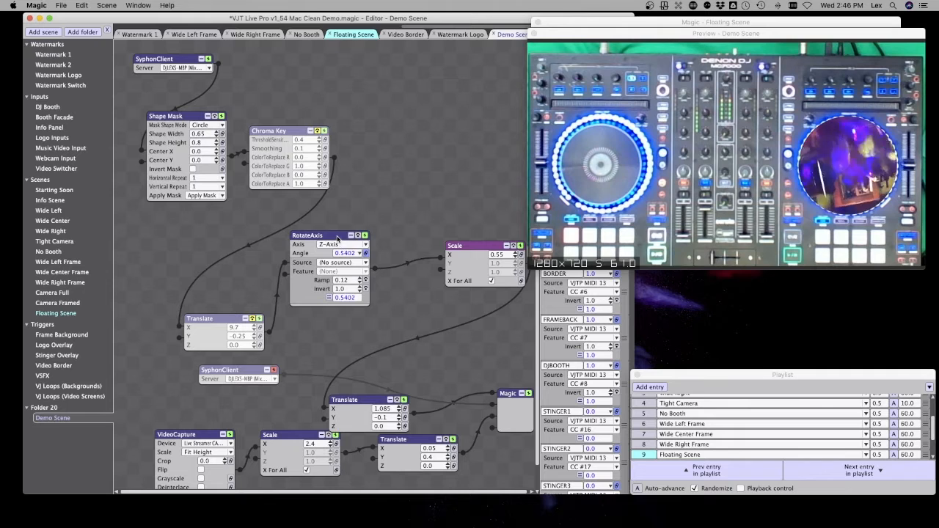
{"action": "left_click_drag", "start_coordinate": [337, 240], "coordinate": [318, 246]}
{"action": "left_click_drag", "start_coordinate": [474, 250], "coordinate": [384, 223]}
{"action": "left_click_drag", "start_coordinate": [374, 403], "coordinate": [433, 301]}
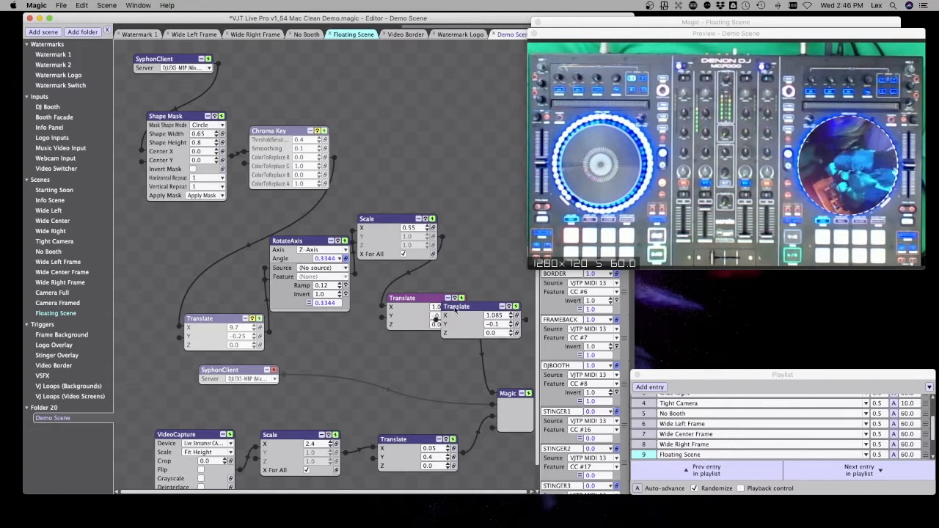
Duplicate the Translate module that follows Scale and place the copy directly beneath the original.
{"action": "key", "text": "super+d"}
{"action": "mouse_move", "coordinate": [399, 351]}
{"action": "left_mouse_down"}
{"action": "mouse_move", "coordinate": [426, 348]}
{"action": "mouse_move", "coordinate": [416, 347]}
{"action": "left_mouse_up"}
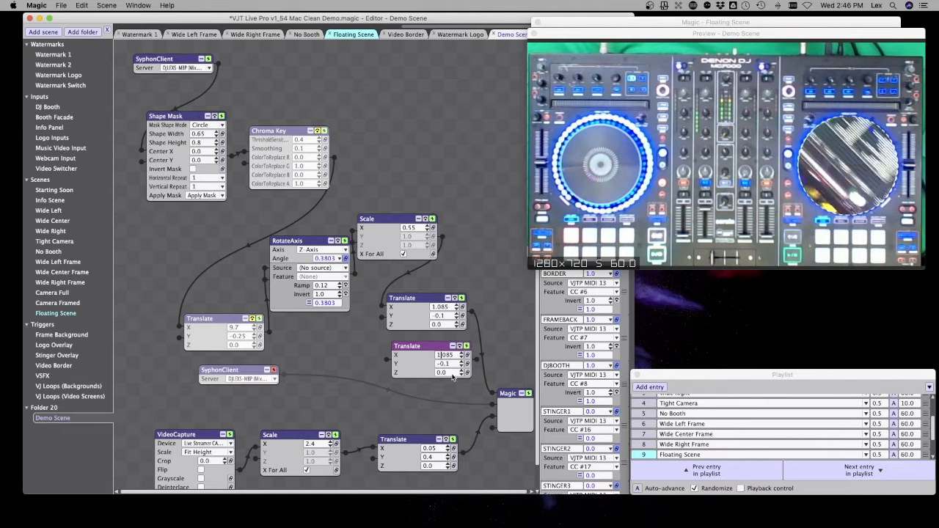
Set the duplicate Translate's X to -1.085 and wire it between Scale's output and Magic, placing it in the empty area above Scale.
{"action": "type", "text": "-"}
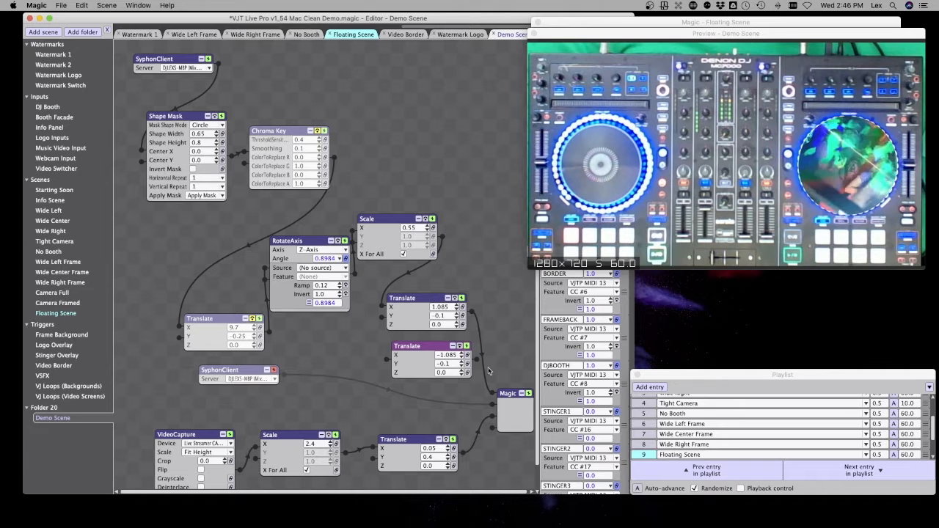
{"action": "left_click_drag", "start_coordinate": [477, 360], "coordinate": [494, 396]}
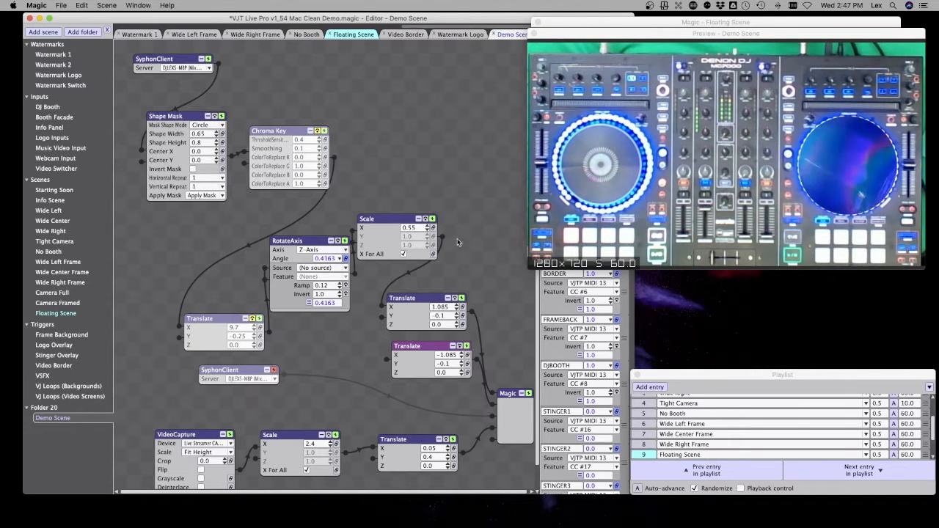
{"action": "left_click_drag", "start_coordinate": [442, 237], "coordinate": [459, 105]}
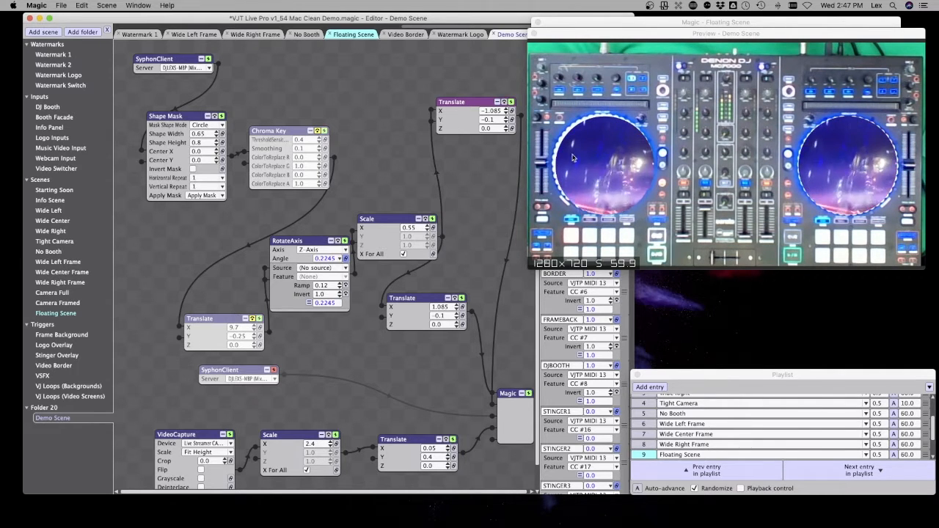
Fine-tune the duplicate Translate's X to -1.11 so the circular feed sits over the left platter.
{"action": "double_click", "coordinate": [500, 111]}
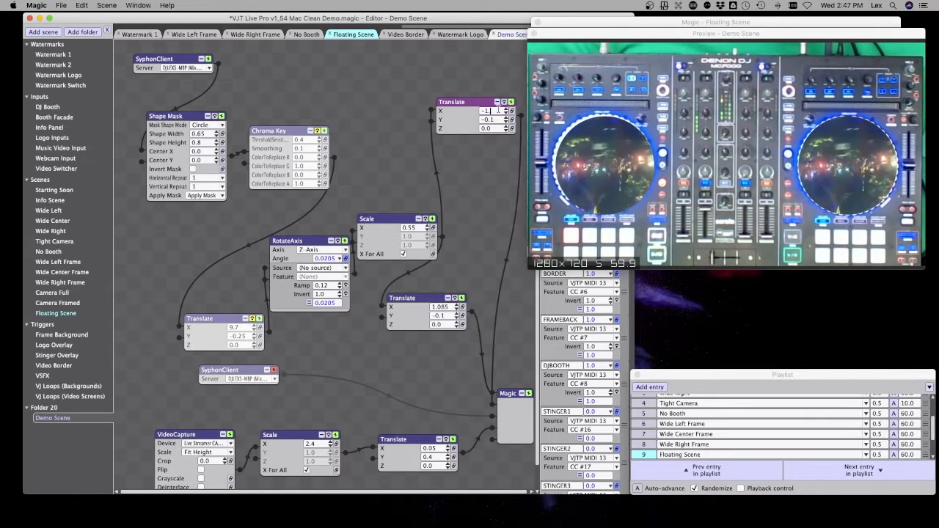
{"action": "key", "text": "Return"}
{"action": "left_click", "coordinate": [500, 111]}
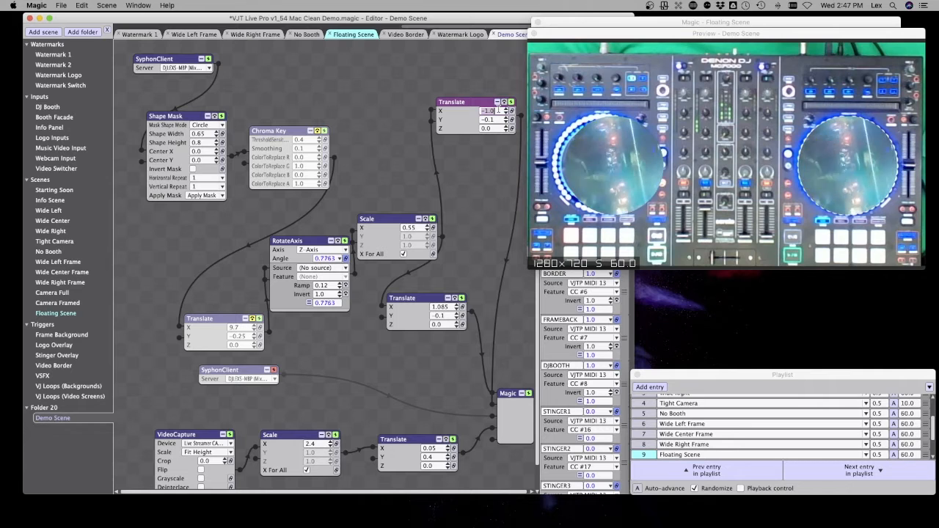
{"action": "key", "text": "Return"}
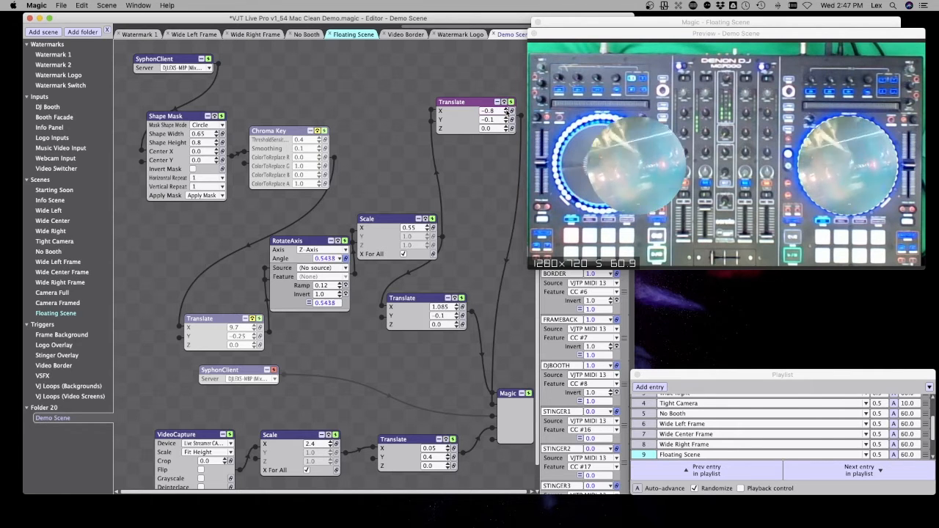
{"action": "left_click", "coordinate": [504, 114]}
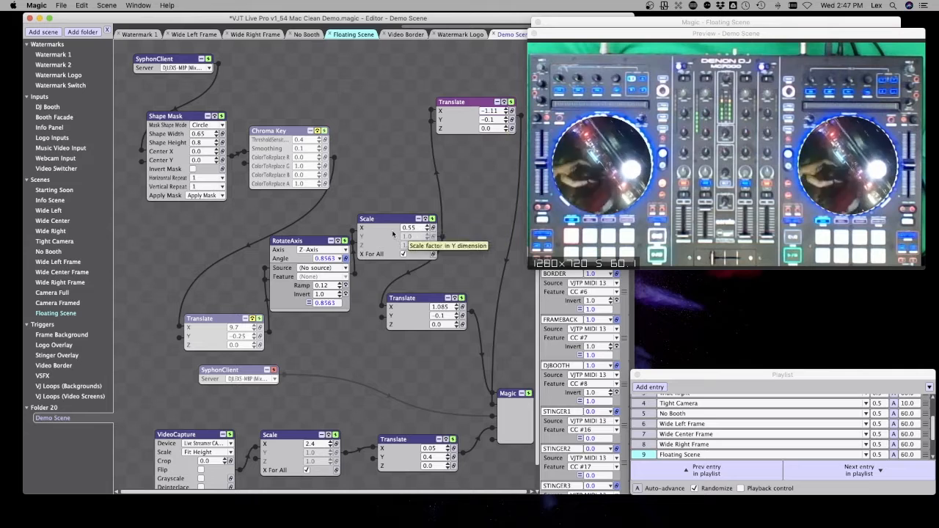
Tidy the layout with Scale above Chroma Key, both Translates stacked beside it, and Shape Mask lower down to leave space beneath SyphonClient.
{"action": "left_click_drag", "start_coordinate": [400, 224], "coordinate": [310, 69]}
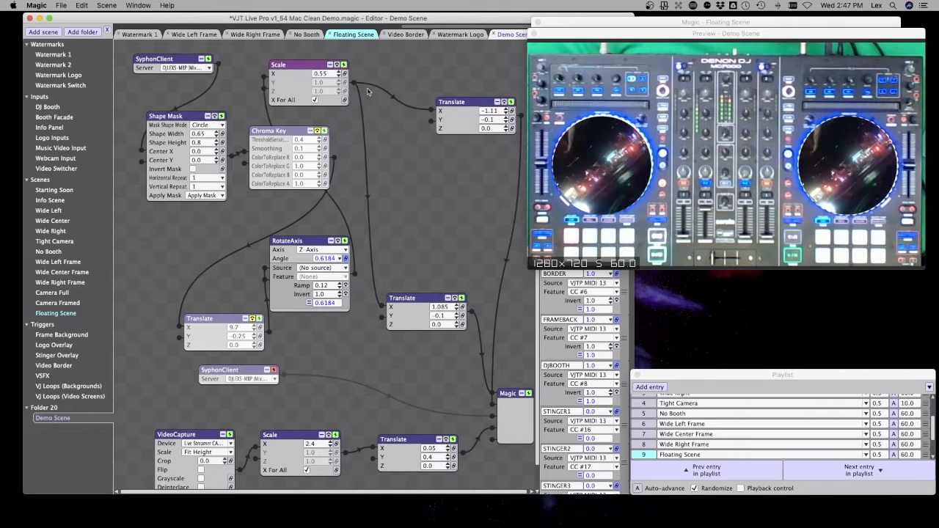
{"action": "left_click_drag", "start_coordinate": [414, 297], "coordinate": [453, 166]}
{"action": "left_click_drag", "start_coordinate": [471, 101], "coordinate": [423, 108]}
{"action": "mouse_move", "coordinate": [421, 176]}
{"action": "left_mouse_down"}
{"action": "mouse_move", "coordinate": [390, 188]}
{"action": "mouse_move", "coordinate": [422, 175]}
{"action": "left_mouse_up"}
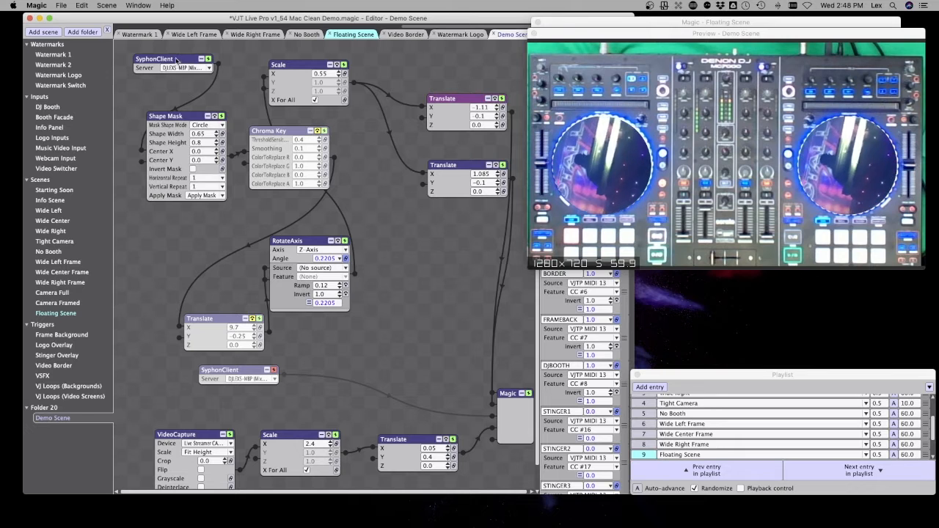
{"action": "left_click_drag", "start_coordinate": [178, 60], "coordinate": [162, 57]}
{"action": "left_click_drag", "start_coordinate": [189, 116], "coordinate": [169, 200]}
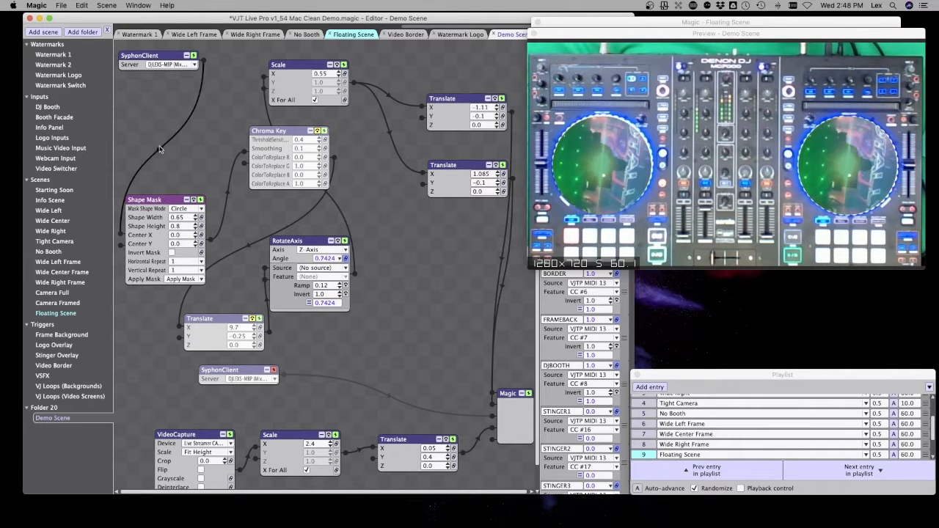
Replace the SyphonClient feeding Shape Mask with a VideoCapture module and set its device to the Live Streamer camera.
{"action": "right_click", "coordinate": [154, 57]}
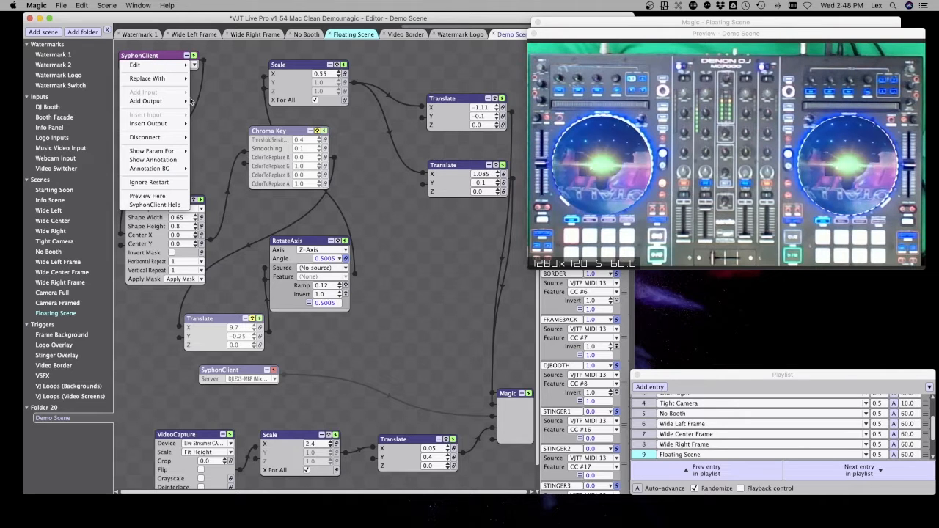
{"action": "mouse_move", "coordinate": [176, 81]}
{"action": "mouse_move", "coordinate": [232, 100]}
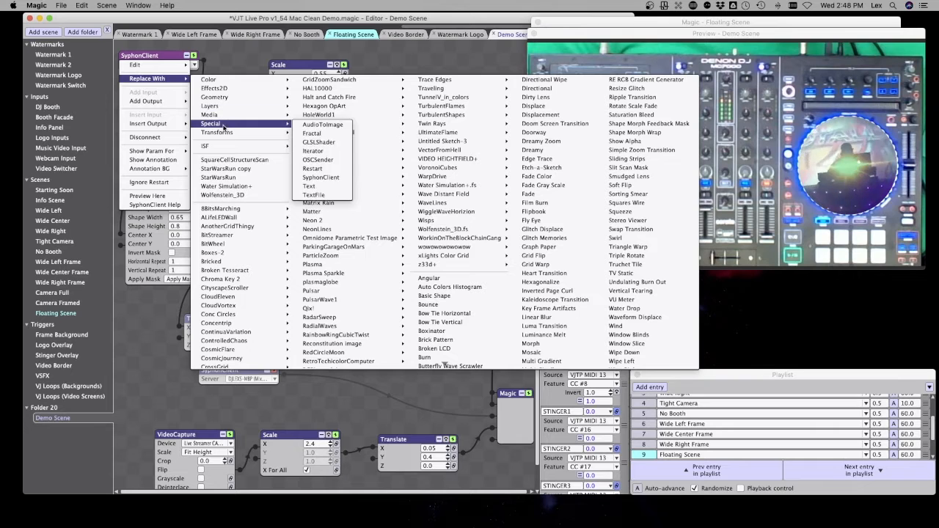
{"action": "mouse_move", "coordinate": [225, 117]}
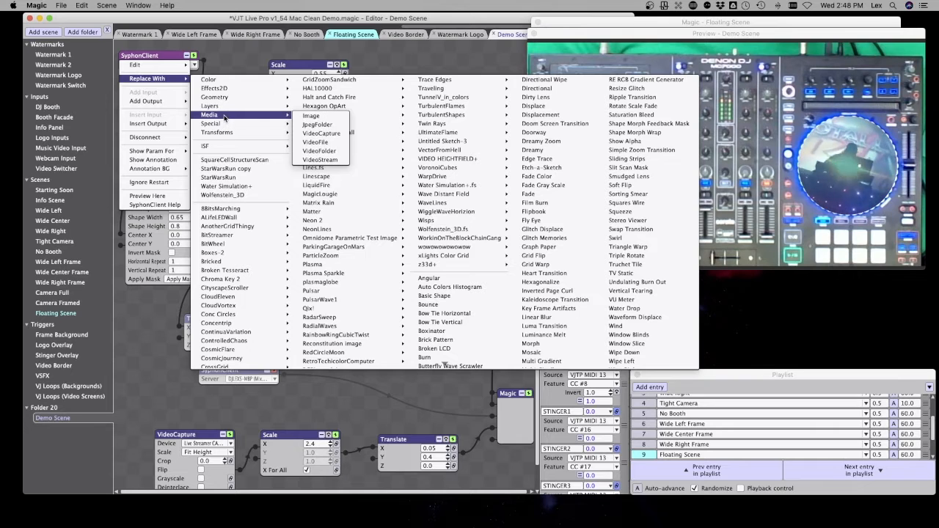
{"action": "left_click", "coordinate": [333, 137]}
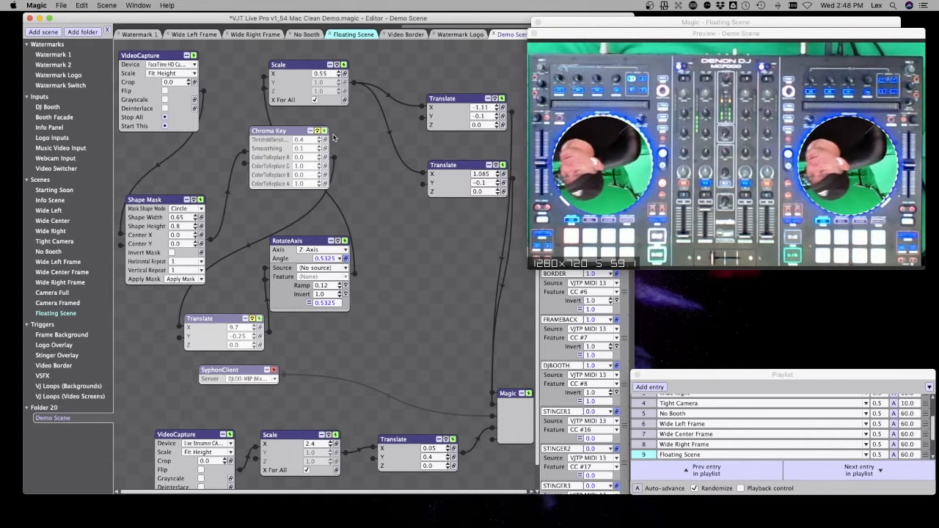
{"action": "left_click", "coordinate": [161, 66]}
{"action": "left_click", "coordinate": [158, 93]}
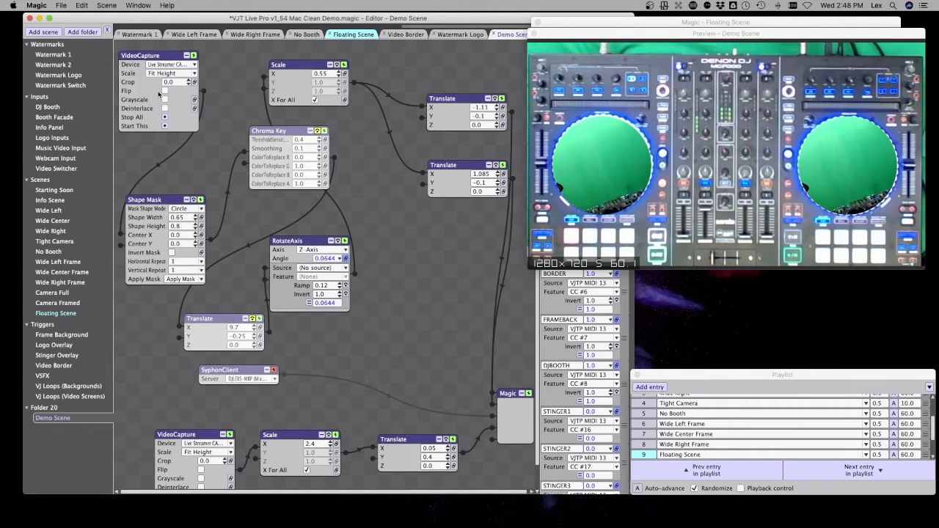
Enable the Chroma Key module and bypass RotateAxis.
{"action": "left_click", "coordinate": [322, 131]}
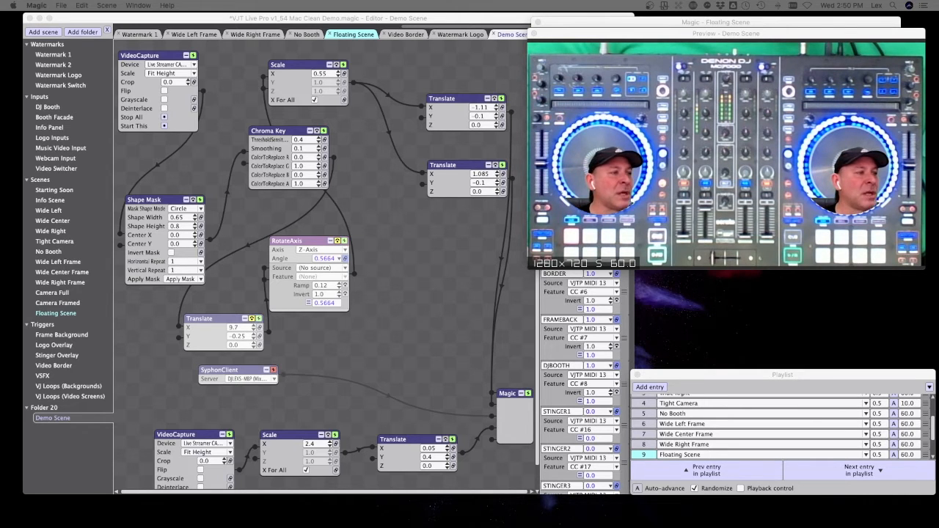
{"action": "left_click", "coordinate": [428, 248]}
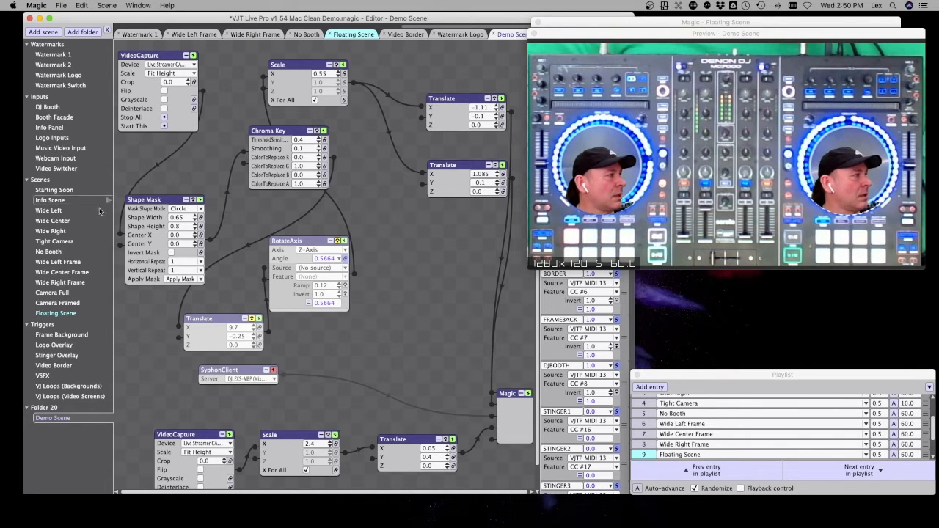
Open the VJ Loops (Backgrounds) scene and browse the VideoFolder module's source folder choices, including Desktop.
{"action": "left_click", "coordinate": [70, 389]}
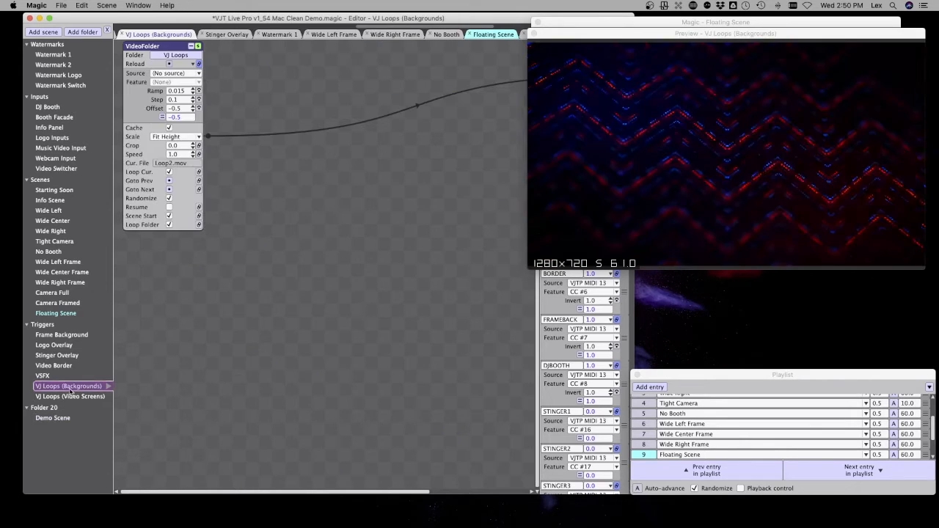
{"action": "left_click_drag", "start_coordinate": [174, 47], "coordinate": [181, 58]}
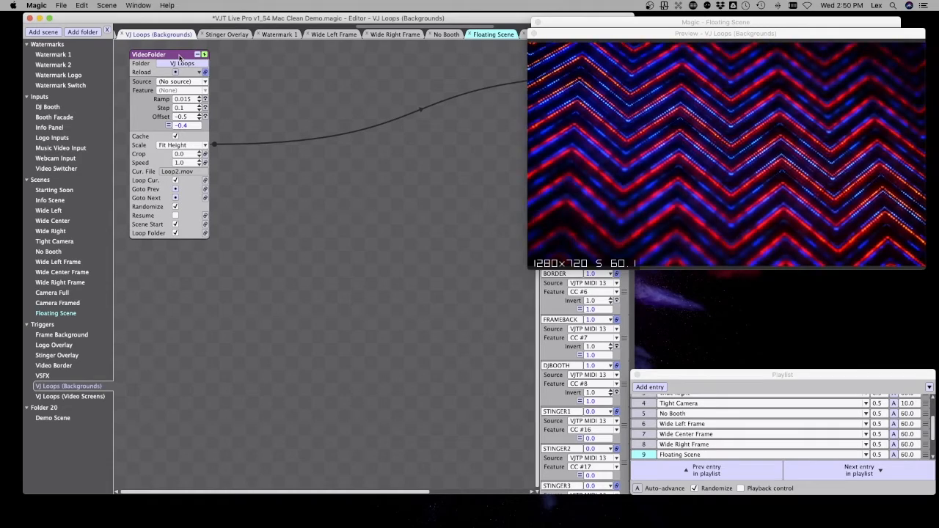
{"action": "left_click", "coordinate": [183, 64]}
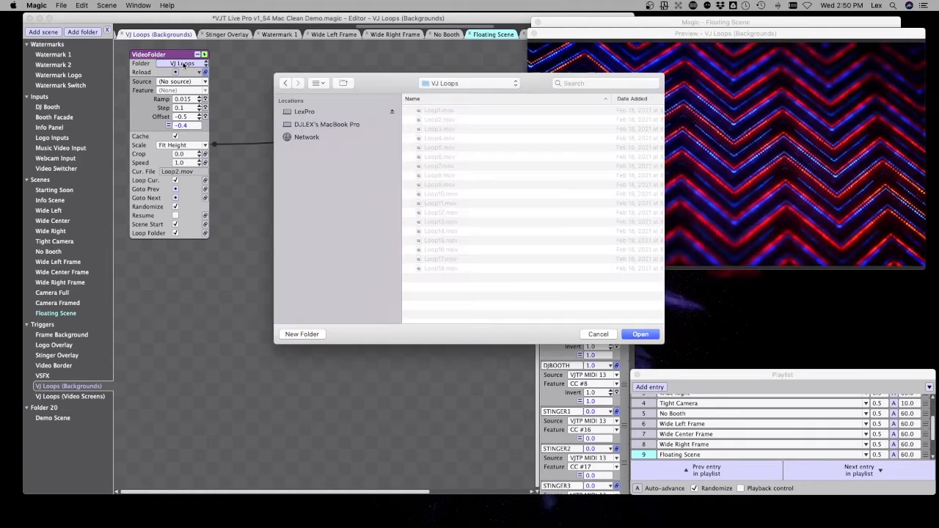
{"action": "left_click", "coordinate": [471, 83]}
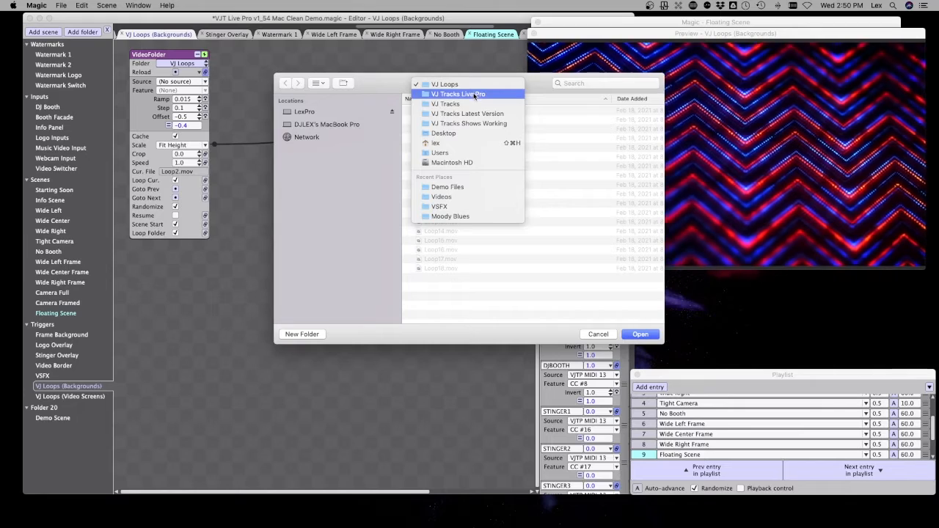
{"action": "left_click", "coordinate": [461, 133]}
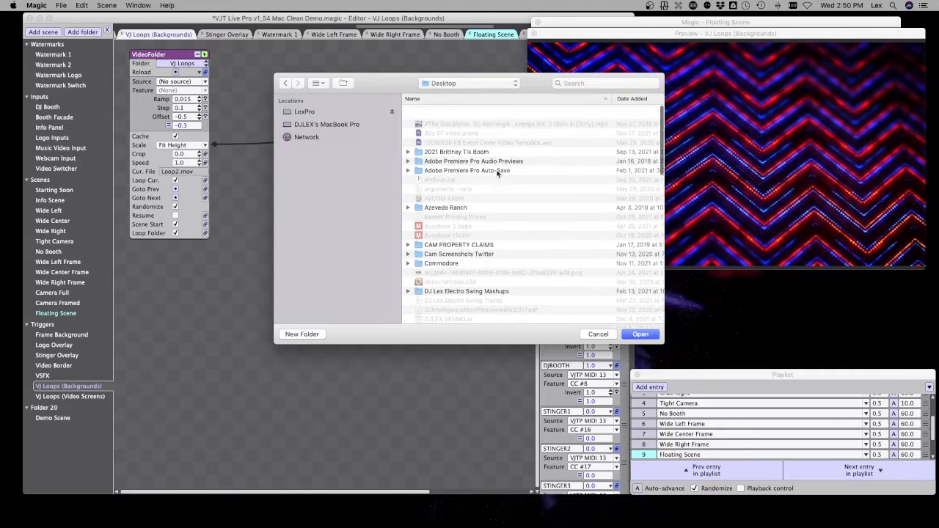
{"action": "left_click", "coordinate": [470, 84]}
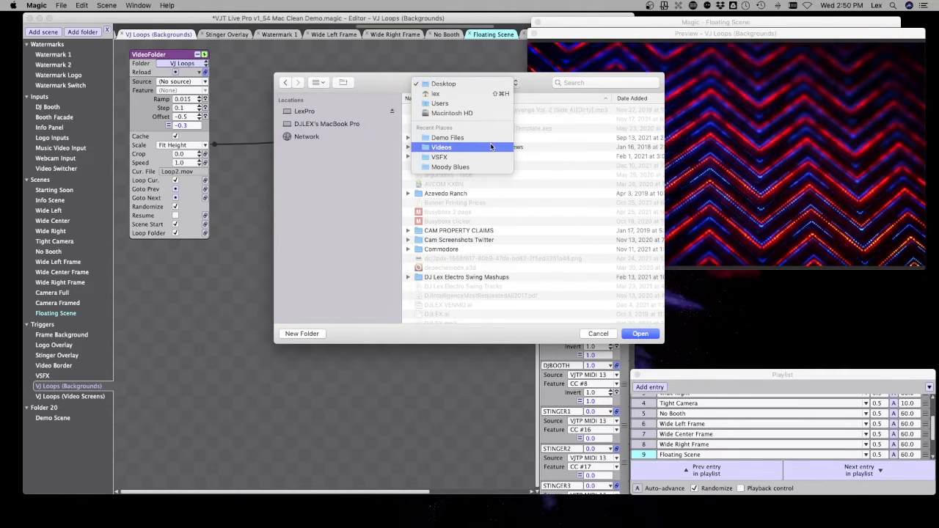
{"action": "left_click", "coordinate": [462, 84]}
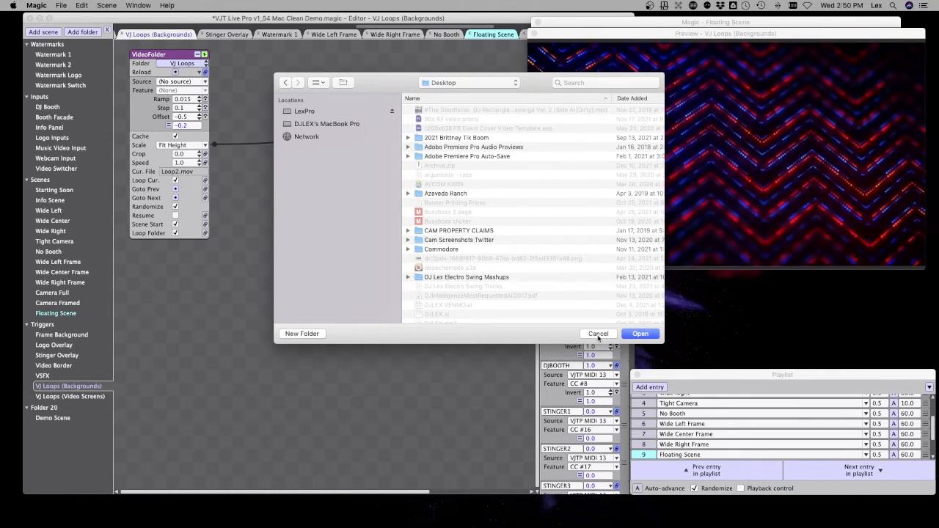
{"action": "left_click", "coordinate": [598, 335]}
Switch to Finder, move its 8TB Backup 1 window off this display, and return to Magic.
{"action": "key", "text": "ctrl+Right"}
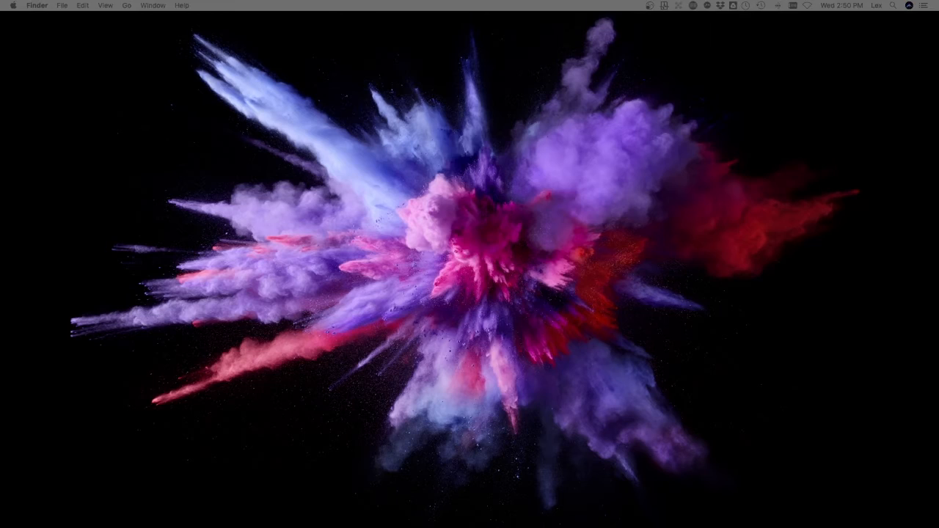
{"action": "key", "text": "super+Tab"}
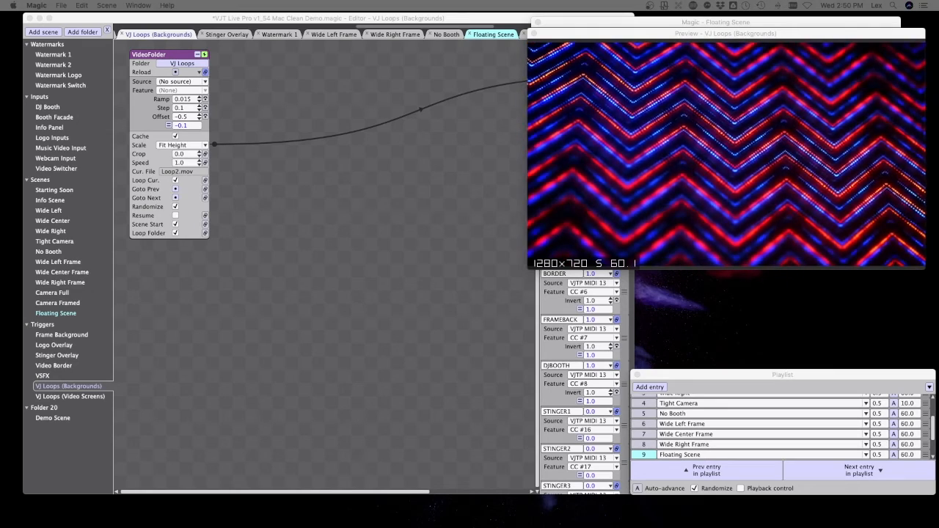
{"action": "key", "text": "super+Tab"}
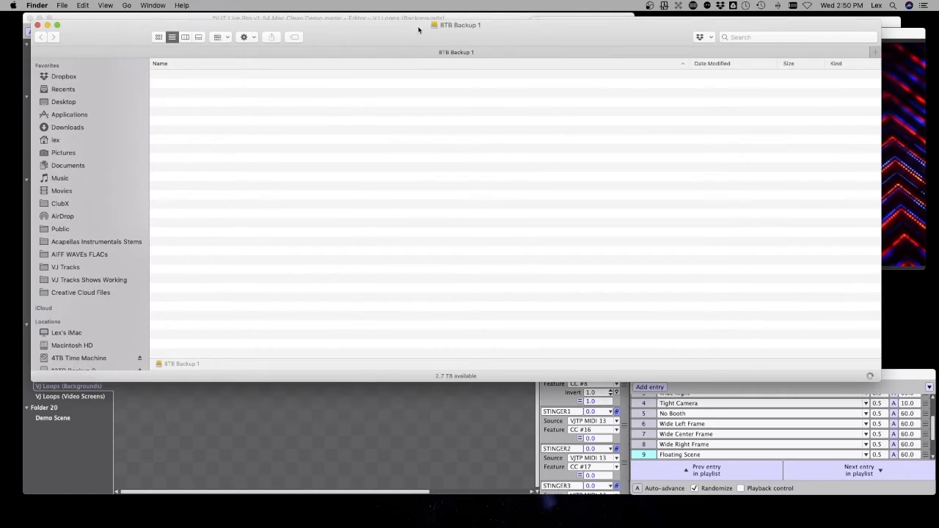
{"action": "left_click_drag", "start_coordinate": [418, 30], "coordinate": [938, 52]}
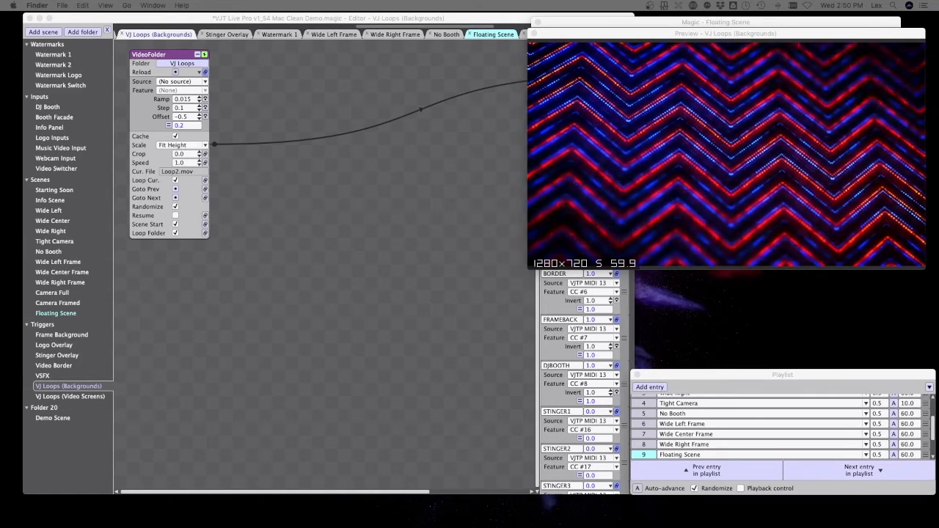
{"action": "left_click", "coordinate": [357, 170]}
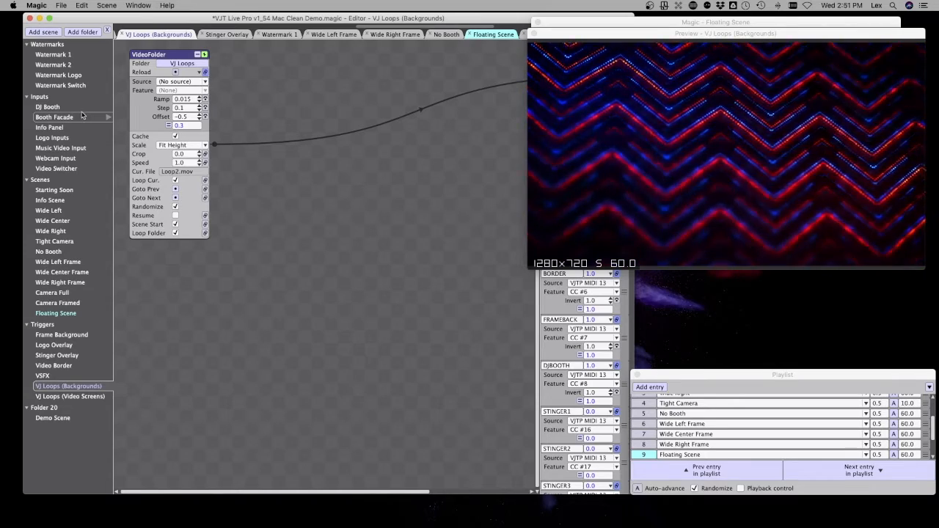
Open the Wide Left scene and view its module graph and preview.
{"action": "left_click", "coordinate": [65, 213]}
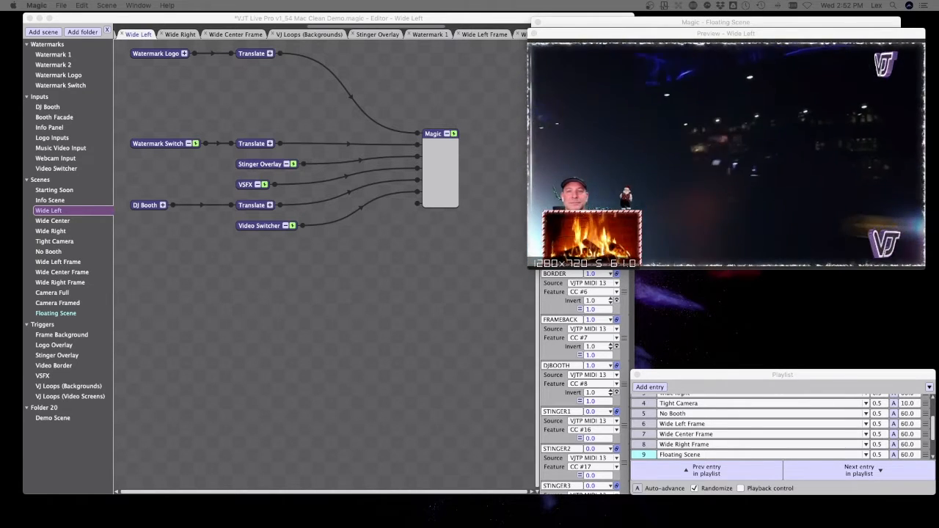
{"action": "left_click", "coordinate": [360, 308]}
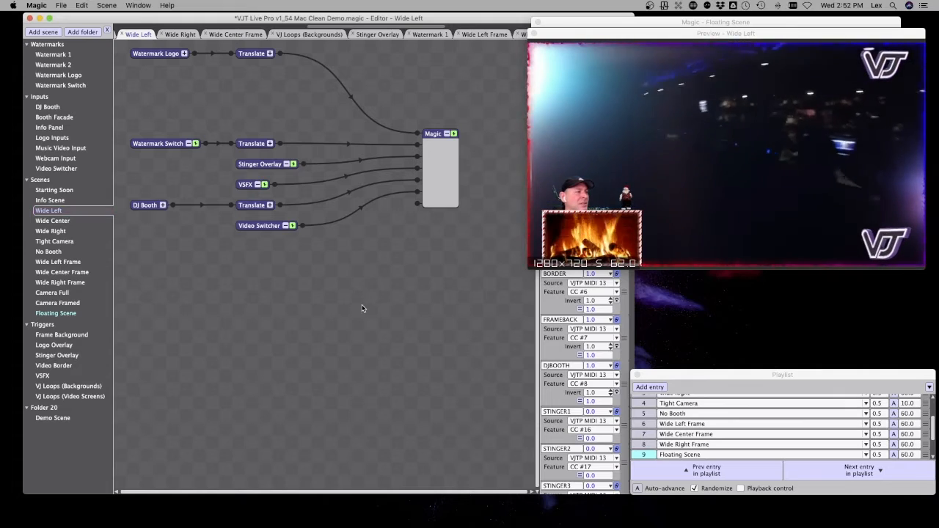
Open the VJ Loops (Backgrounds) scene, browse the VideoFolder source folder choices including Network, and cancel the folder selection.
{"action": "left_click", "coordinate": [66, 387]}
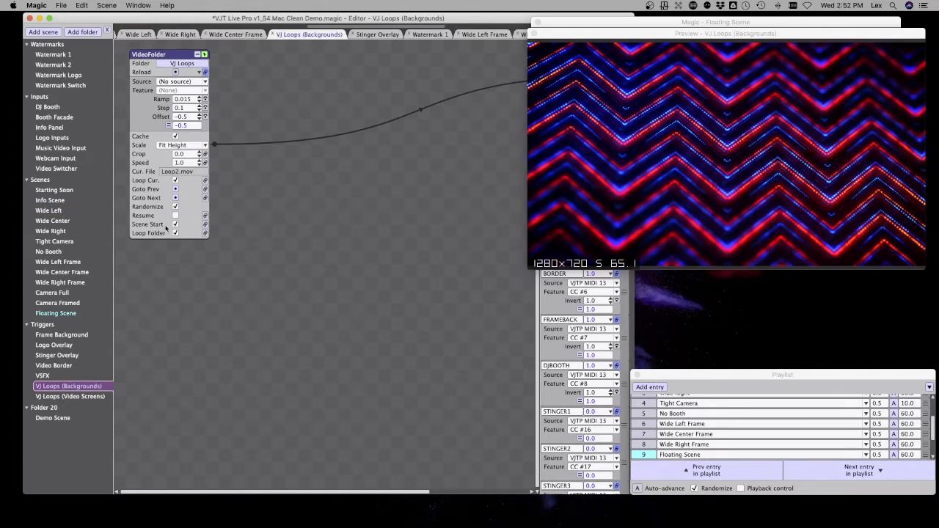
{"action": "left_click", "coordinate": [181, 64]}
{"action": "left_click", "coordinate": [470, 84]}
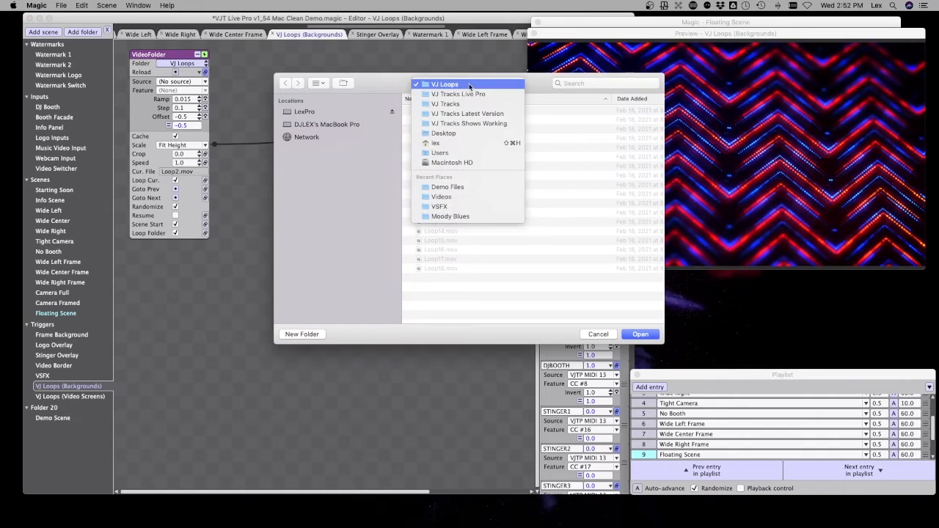
{"action": "left_click", "coordinate": [372, 147]}
{"action": "scroll", "coordinate": [372, 148], "scroll_direction": "down", "scroll_amount": 1}
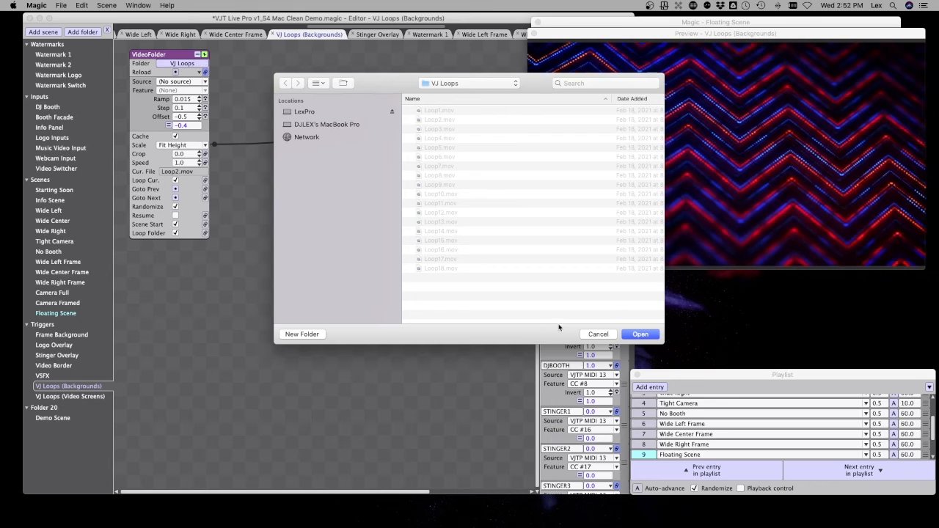
{"action": "left_click", "coordinate": [294, 136]}
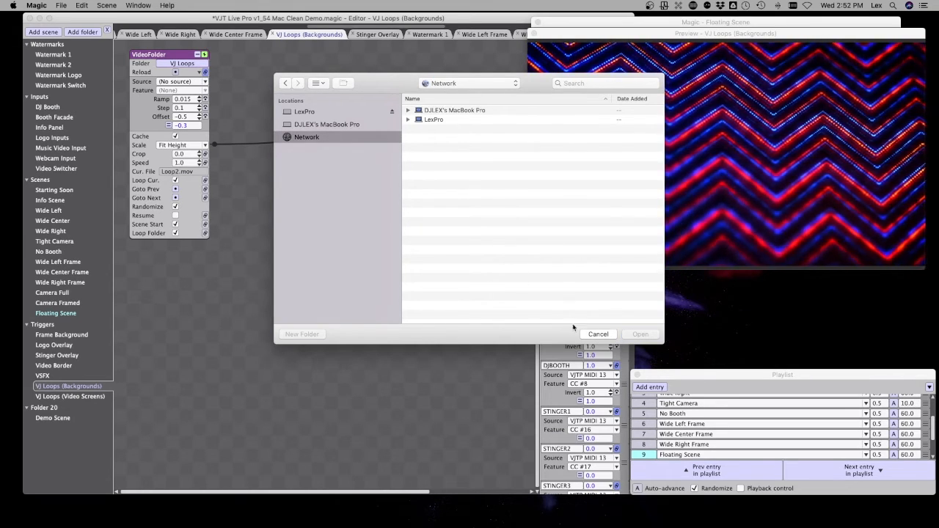
{"action": "left_click", "coordinate": [603, 334]}
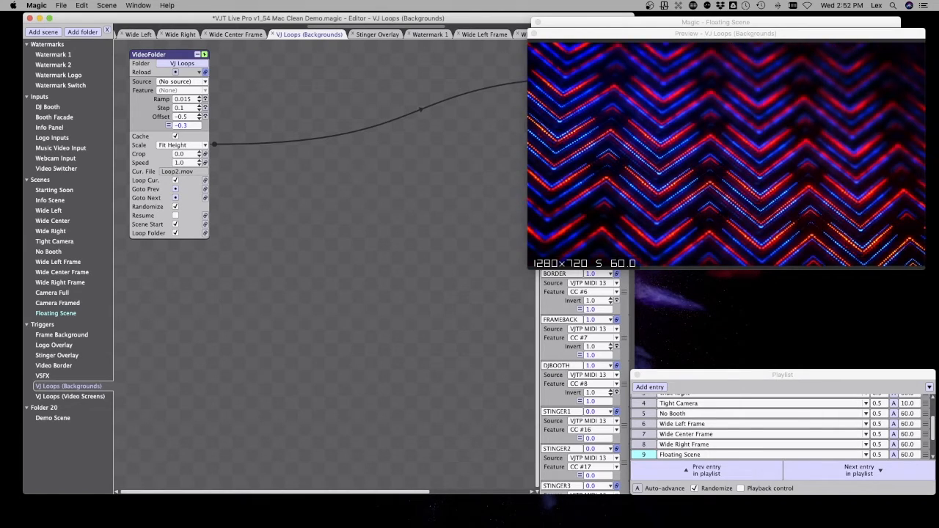
{"action": "left_click", "coordinate": [449, 235]}
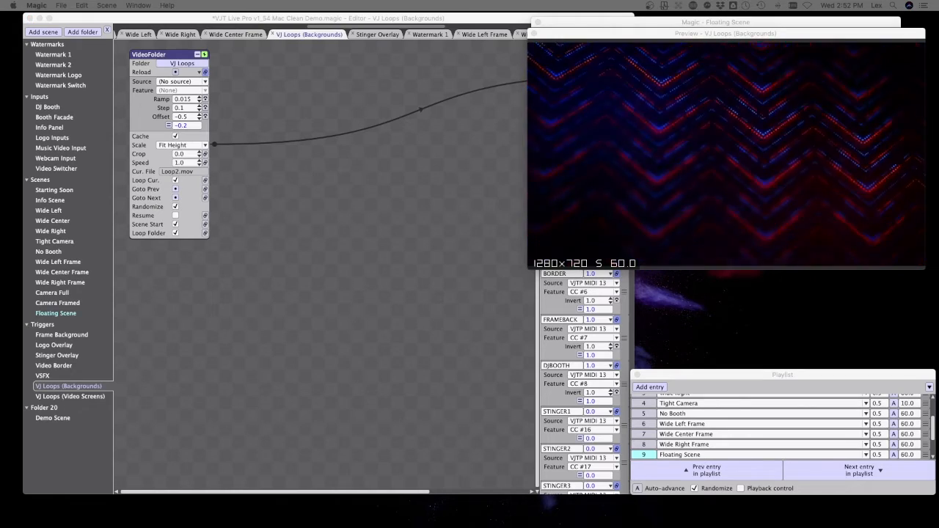
{"action": "left_click", "coordinate": [379, 212]}
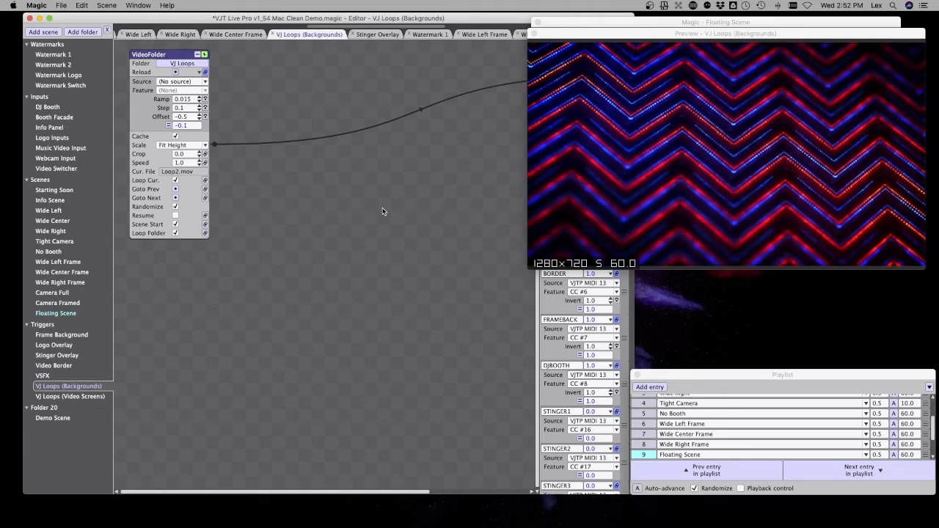
{"action": "scroll", "coordinate": [382, 212], "scroll_direction": "right", "scroll_amount": 1}
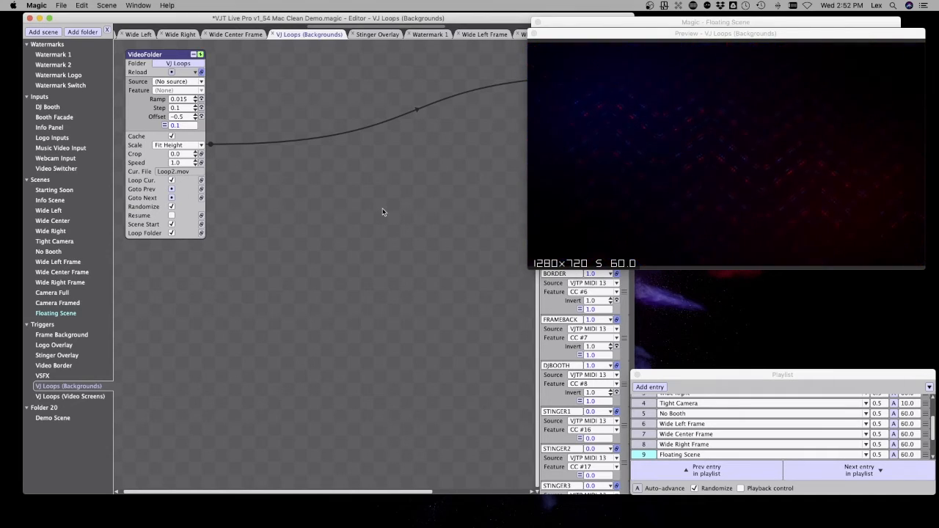
In the DJ Booth scene, bypass the Scale and Translate modules fed by the Dancing Santa VideoFile, keeping both modules enabled.
{"action": "left_click", "coordinate": [75, 117]}
{"action": "left_click", "coordinate": [48, 107]}
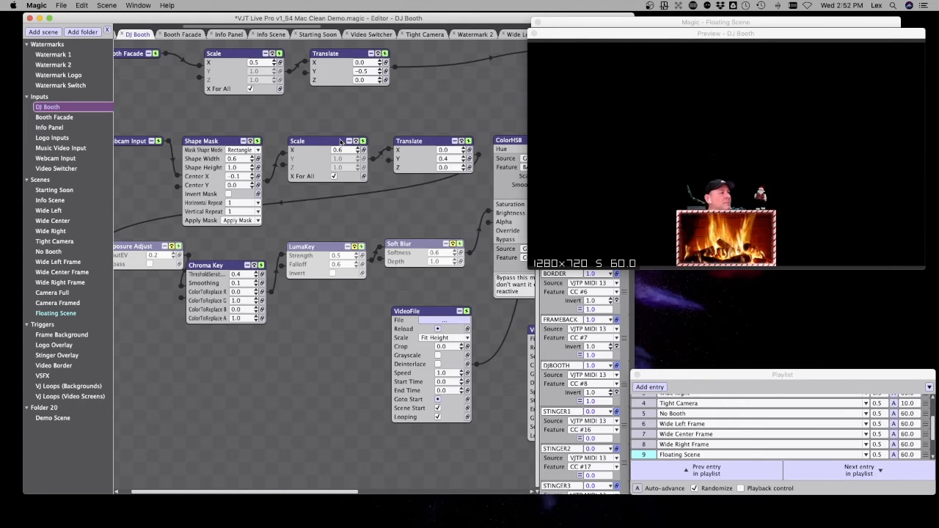
{"action": "scroll", "coordinate": [218, 247], "scroll_direction": "left", "scroll_amount": 3}
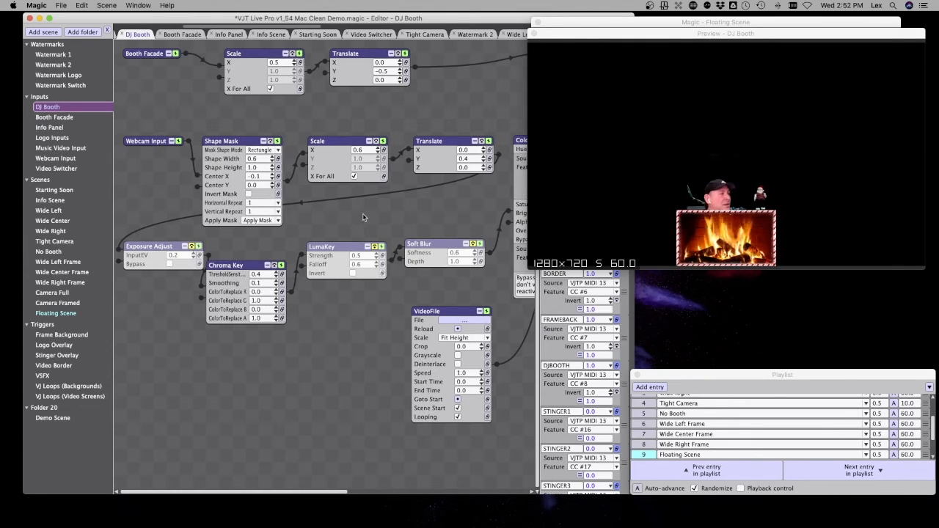
{"action": "scroll", "coordinate": [363, 217], "scroll_direction": "right", "scroll_amount": 10}
{"action": "scroll", "coordinate": [363, 217], "scroll_direction": "right", "scroll_amount": 18}
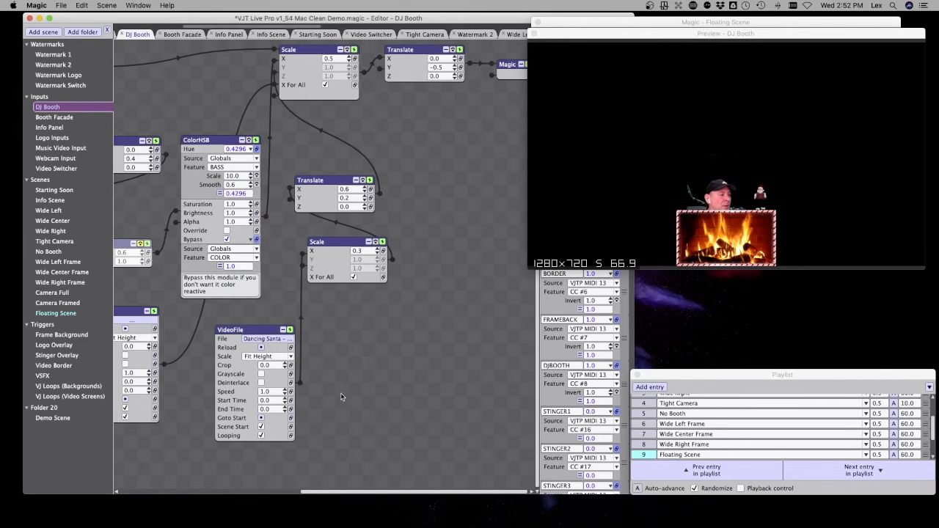
{"action": "scroll", "coordinate": [337, 354], "scroll_direction": "left", "scroll_amount": 1}
{"action": "left_click", "coordinate": [388, 241]}
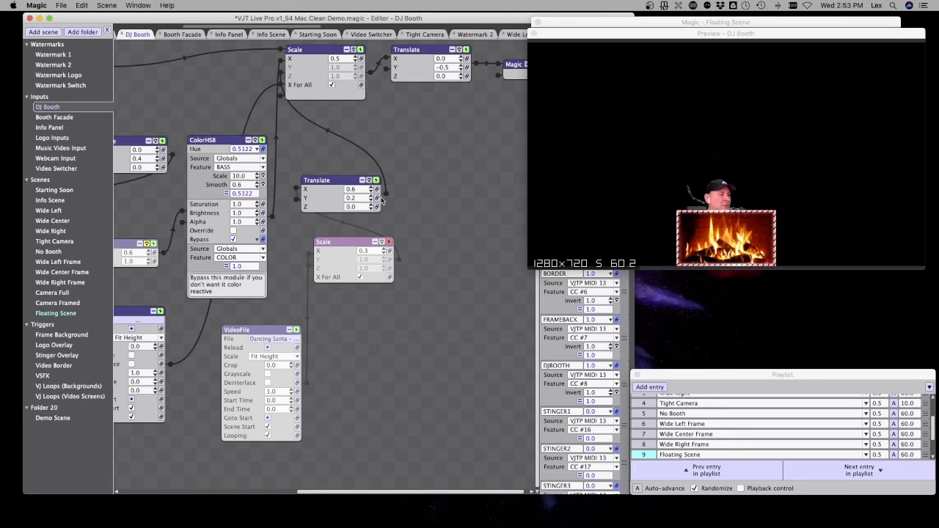
{"action": "left_click", "coordinate": [377, 180]}
{"action": "left_click", "coordinate": [376, 180]}
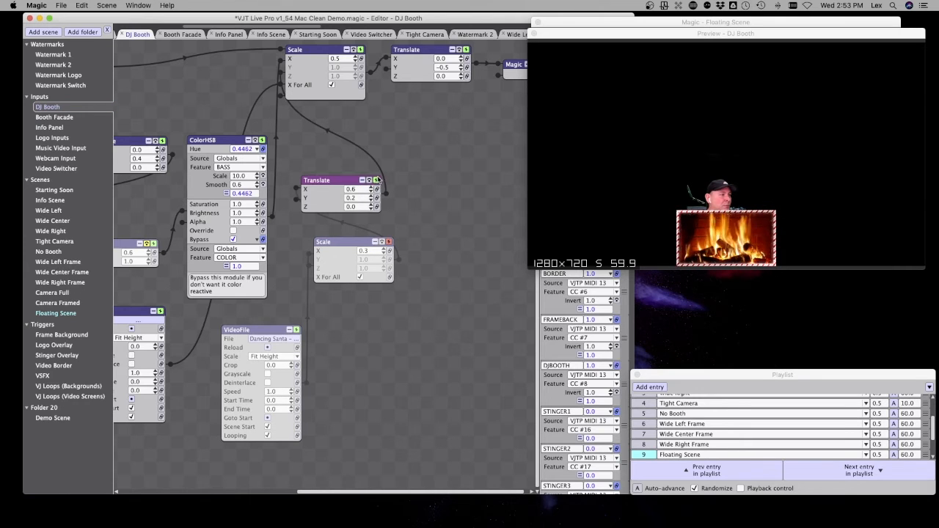
{"action": "left_click", "coordinate": [389, 242]}
{"action": "left_click", "coordinate": [382, 242]}
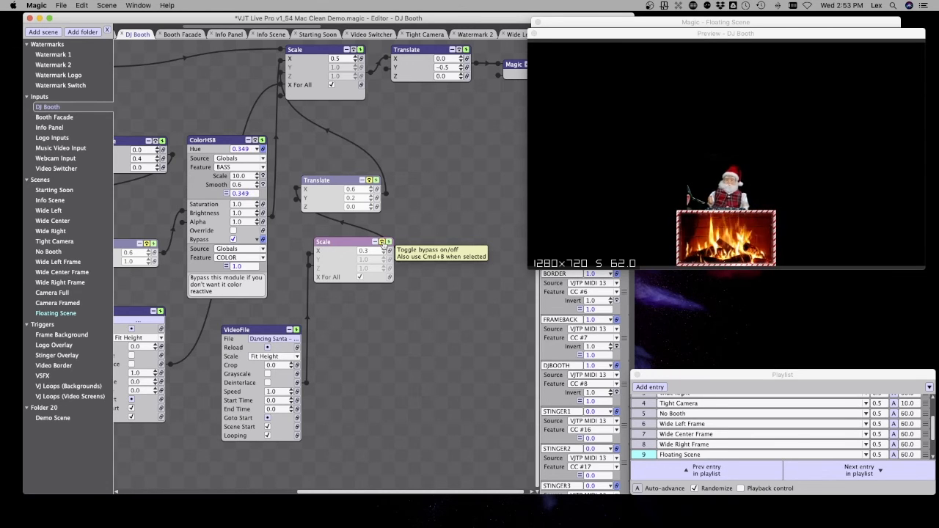
Switch from Magic to OBS.
{"action": "key", "text": "super+Tab"}
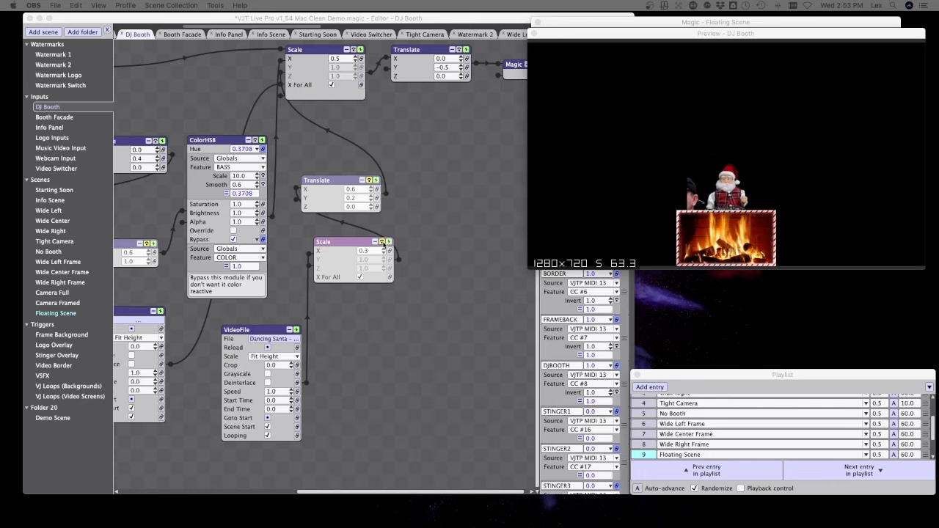
{"action": "mouse_move", "coordinate": [829, 522]}
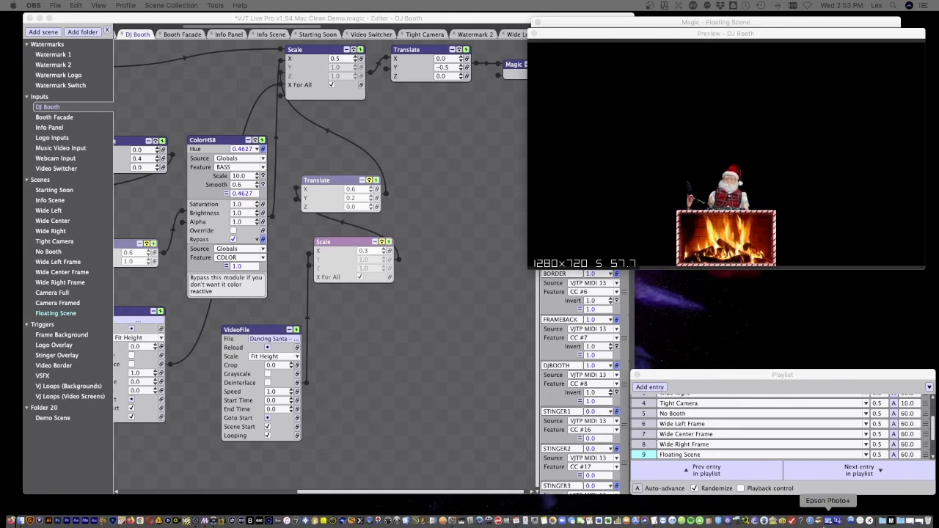